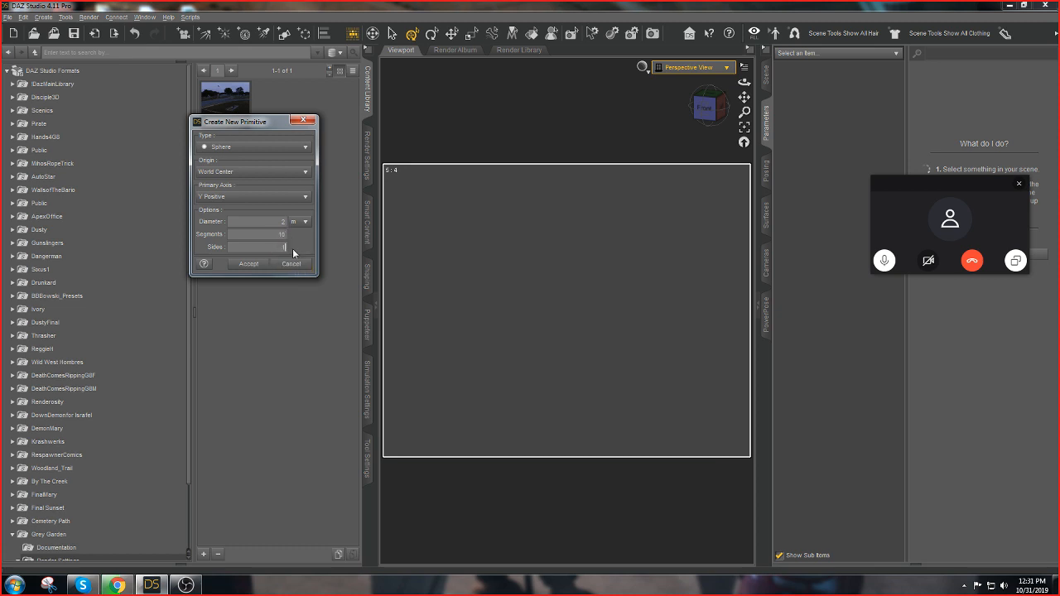
Create the 2 m sphere primitive, and add a cone primitive 3 m long and 5 m in diameter at the world center
{"action": "left_click", "coordinate": [260, 264]}
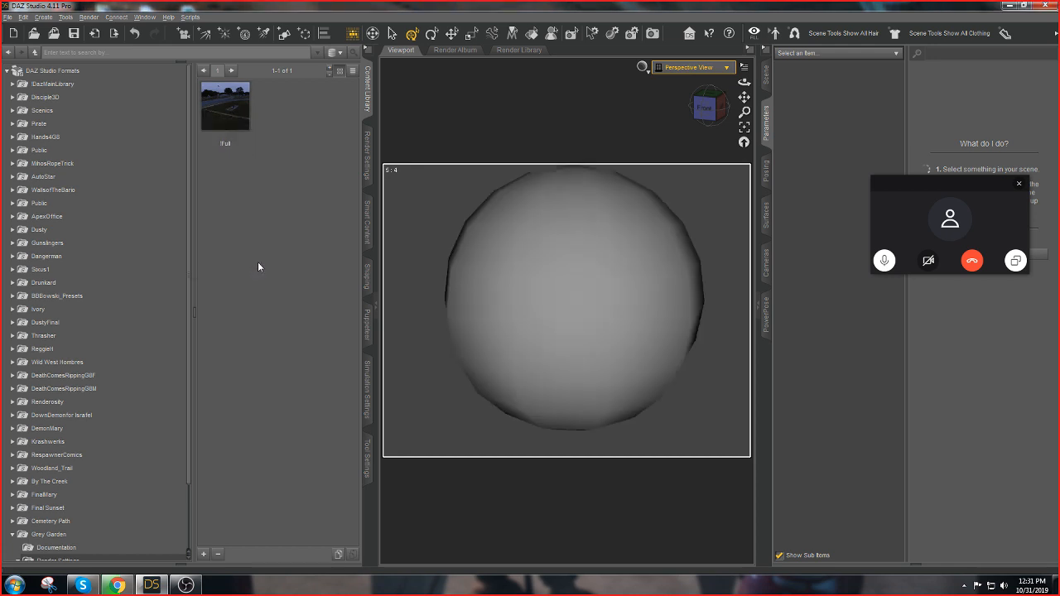
{"action": "left_click", "coordinate": [44, 17]}
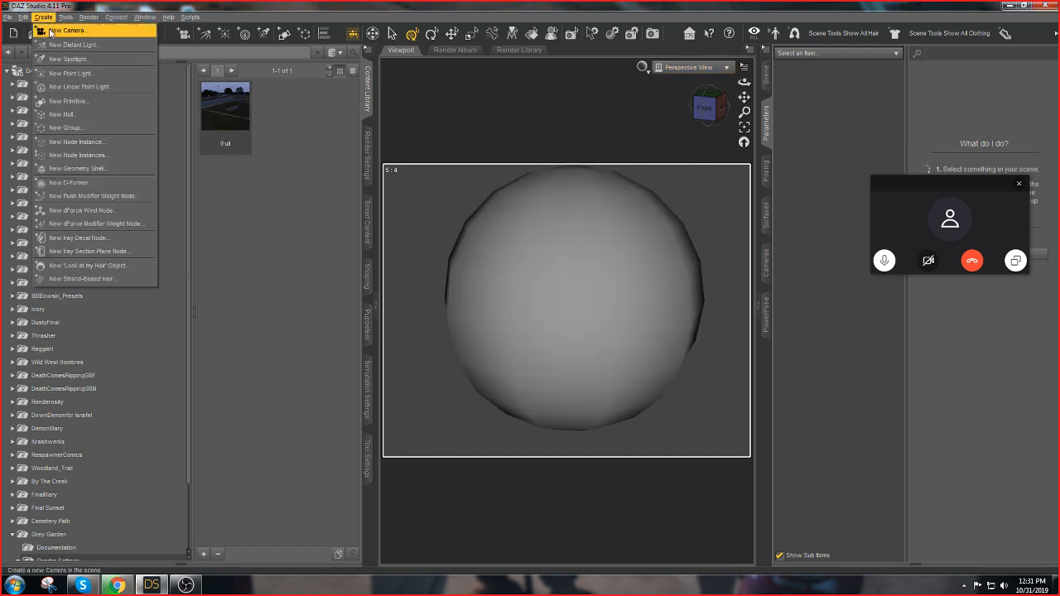
{"action": "left_click", "coordinate": [68, 100]}
{"action": "left_click", "coordinate": [247, 147]}
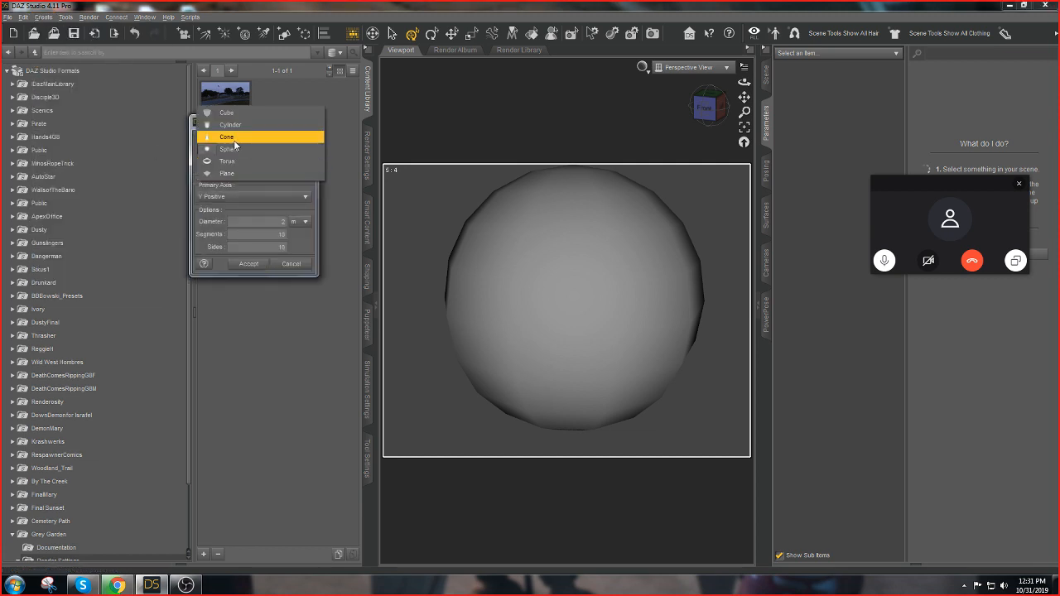
{"action": "left_click", "coordinate": [235, 137]}
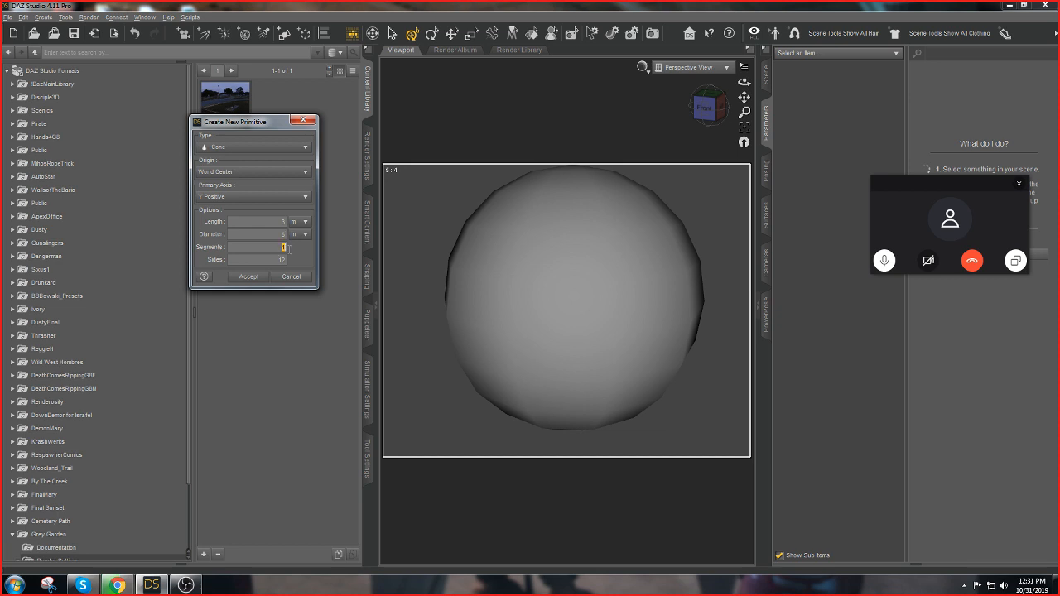
{"action": "left_click", "coordinate": [249, 277]}
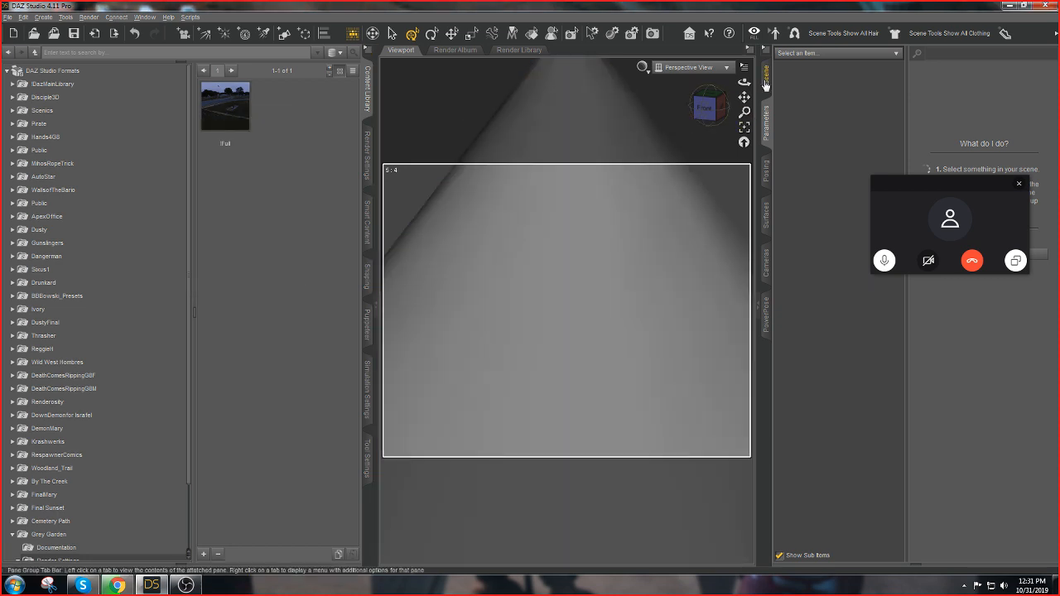
Move the cone back behind the sphere by setting its Z Translate to about -684
{"action": "left_click", "coordinate": [766, 83]}
{"action": "left_click", "coordinate": [816, 102]}
{"action": "left_click", "coordinate": [766, 120]}
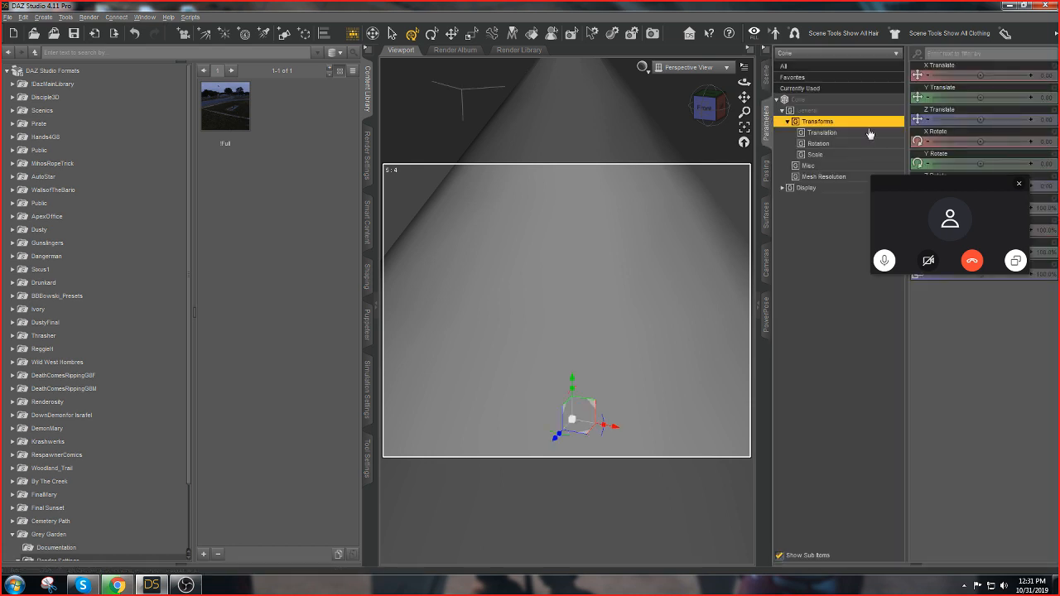
{"action": "left_click_drag", "start_coordinate": [981, 119], "coordinate": [920, 119]}
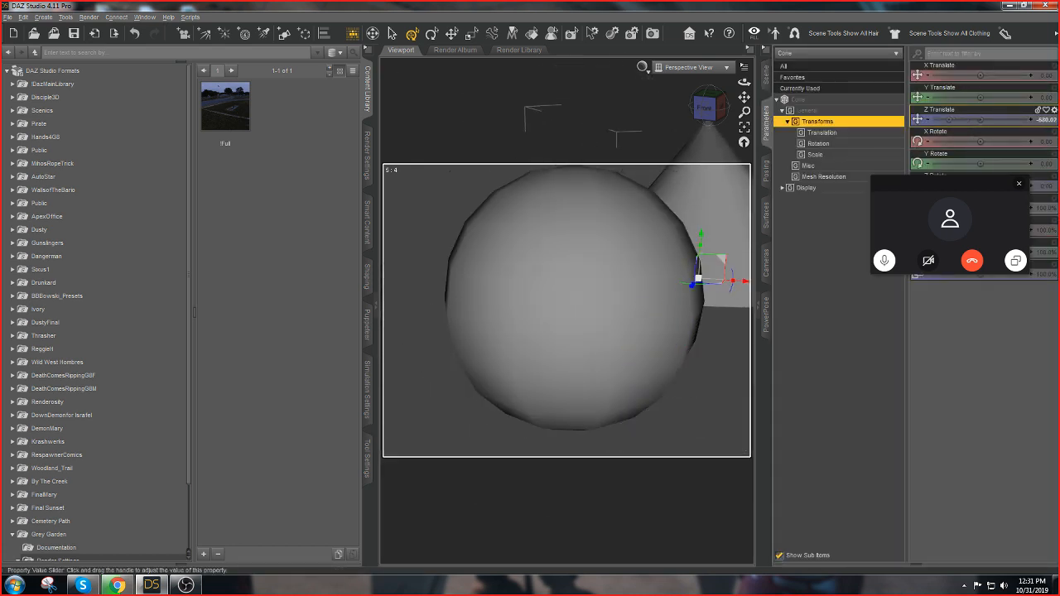
{"action": "left_click", "coordinate": [1019, 183]}
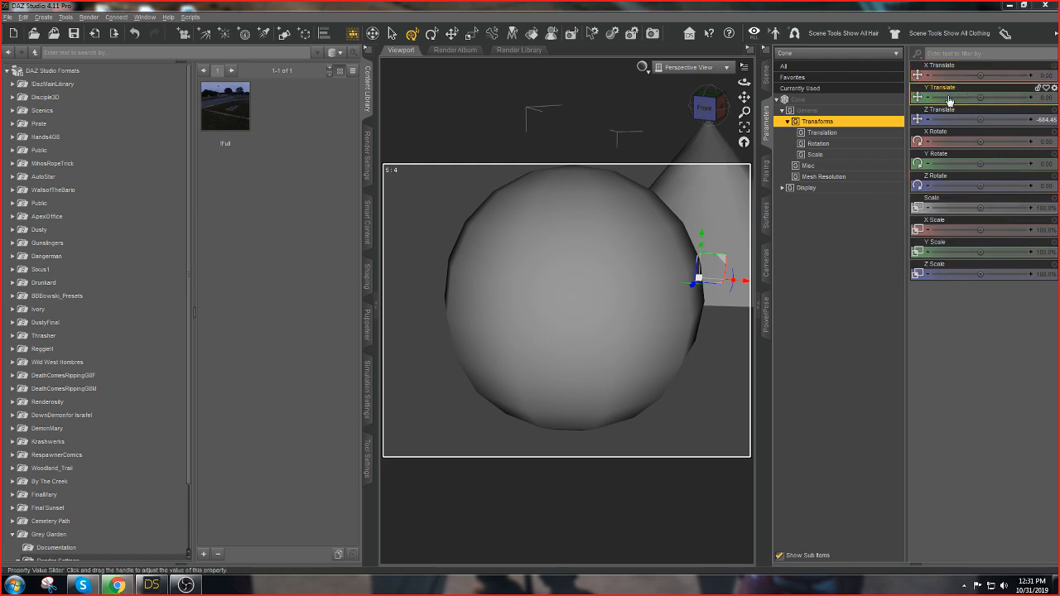
Add a plane primitive at the world center with Y Positive as primary axis and 5 divisions
{"action": "mouse_move", "coordinate": [717, 122]}
{"action": "left_mouse_down"}
{"action": "mouse_move", "coordinate": [742, 102]}
{"action": "mouse_move", "coordinate": [694, 124]}
{"action": "mouse_move", "coordinate": [744, 116]}
{"action": "mouse_move", "coordinate": [742, 101]}
{"action": "mouse_move", "coordinate": [733, 112]}
{"action": "left_mouse_up"}
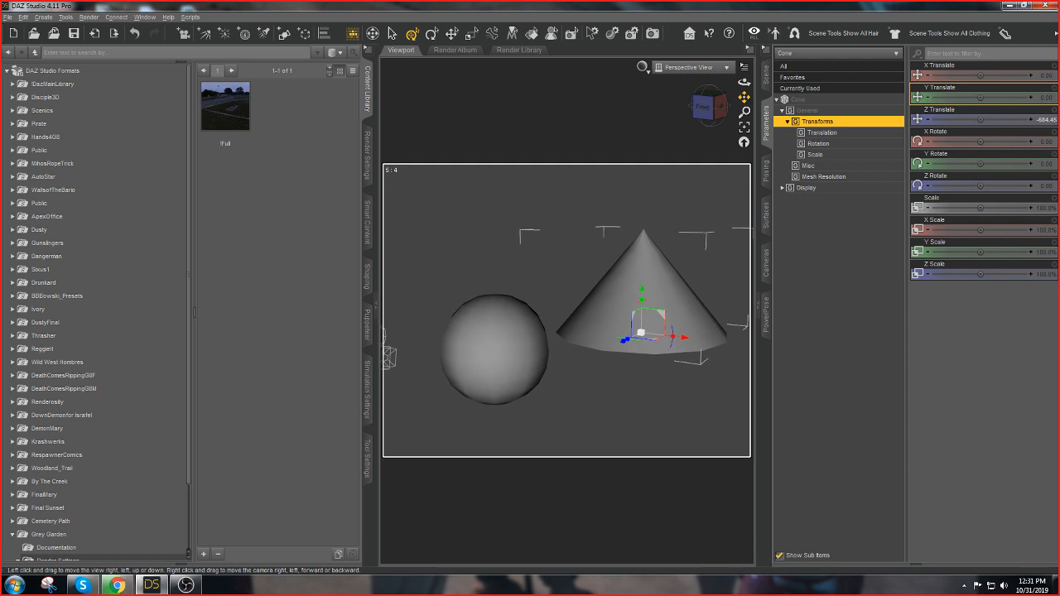
{"action": "left_click", "coordinate": [43, 17]}
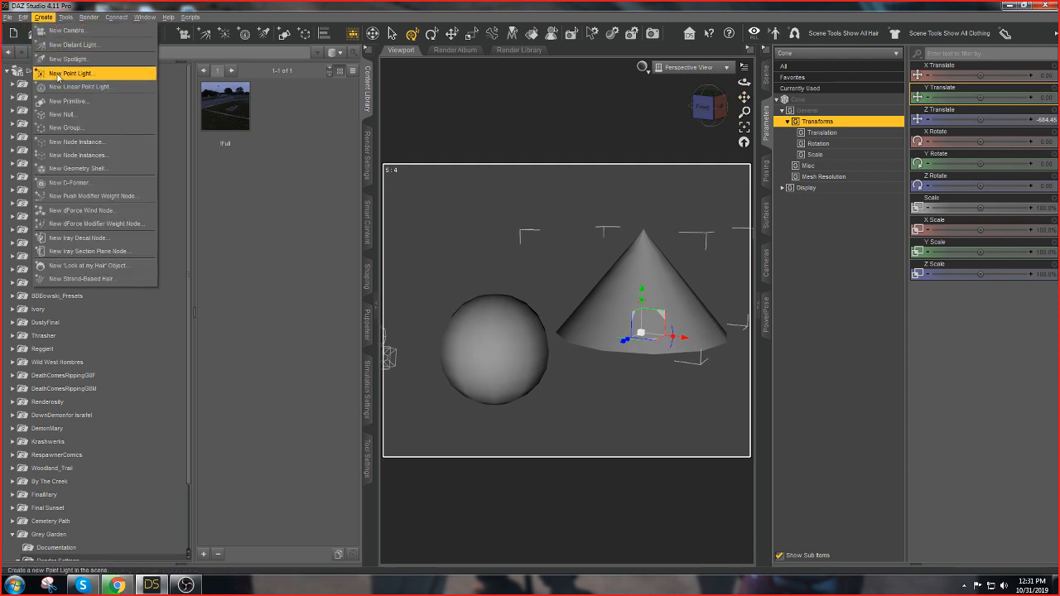
{"action": "left_click", "coordinate": [84, 101]}
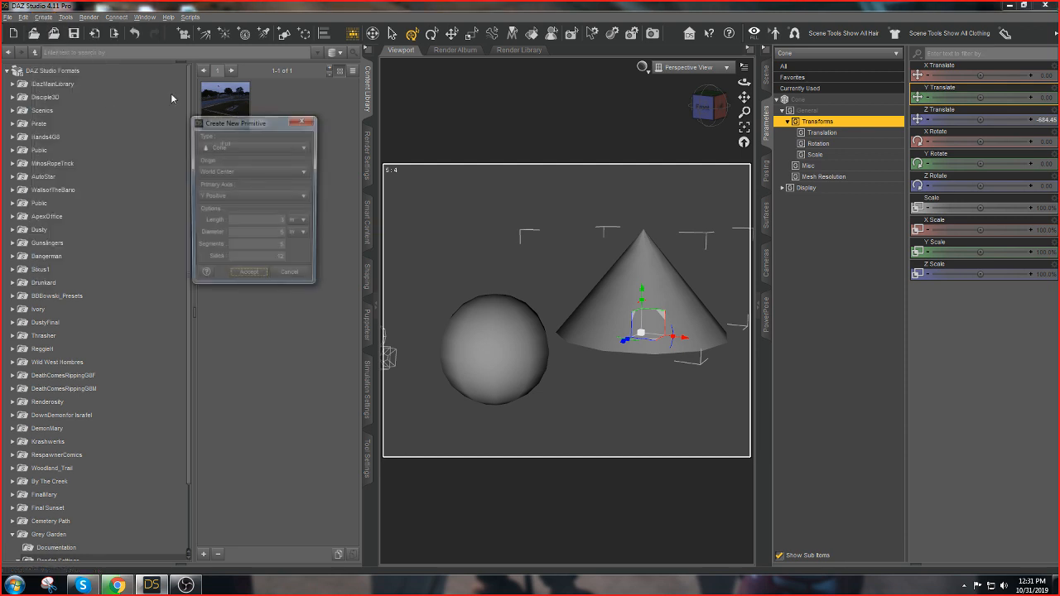
{"action": "left_click", "coordinate": [249, 149]}
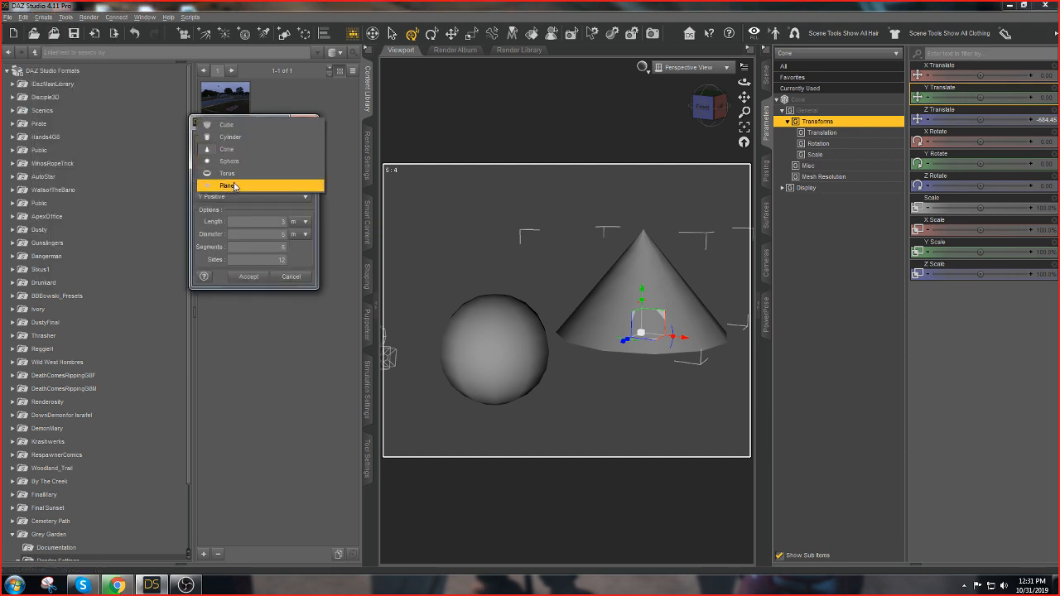
{"action": "left_click", "coordinate": [234, 186]}
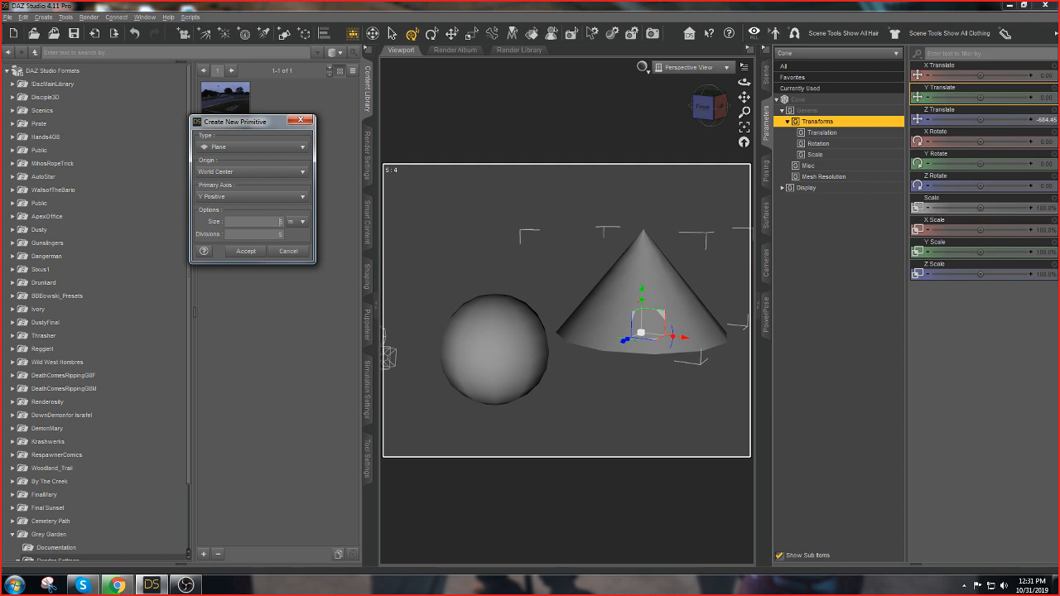
{"action": "left_click", "coordinate": [246, 252]}
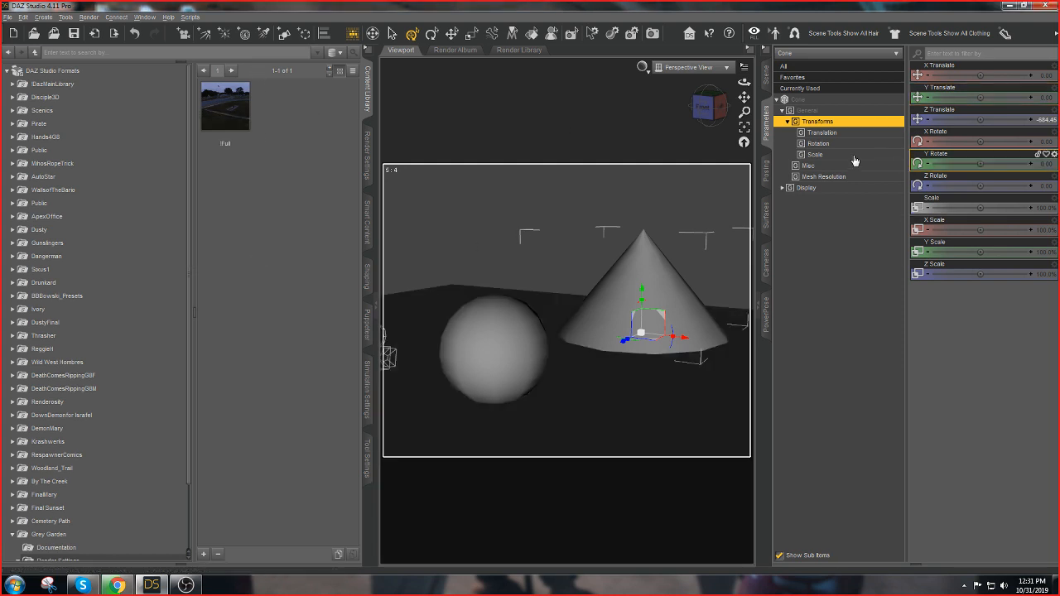
Select the plane in the scene and make its surface the active one for material editing
{"action": "left_click_drag", "start_coordinate": [691, 125], "coordinate": [757, 109]}
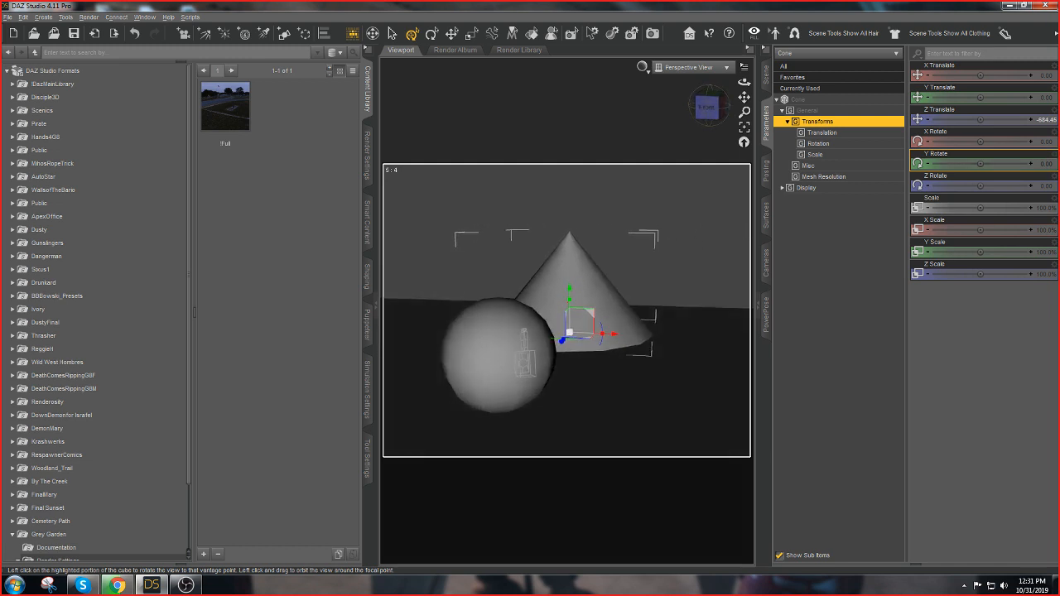
{"action": "left_click", "coordinate": [767, 75]}
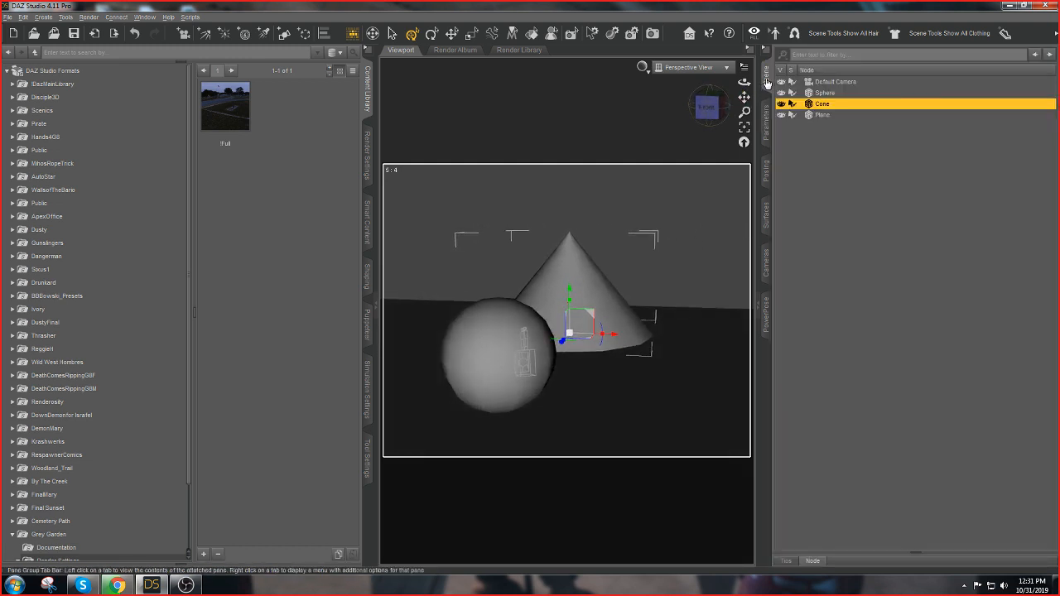
{"action": "left_click", "coordinate": [823, 115]}
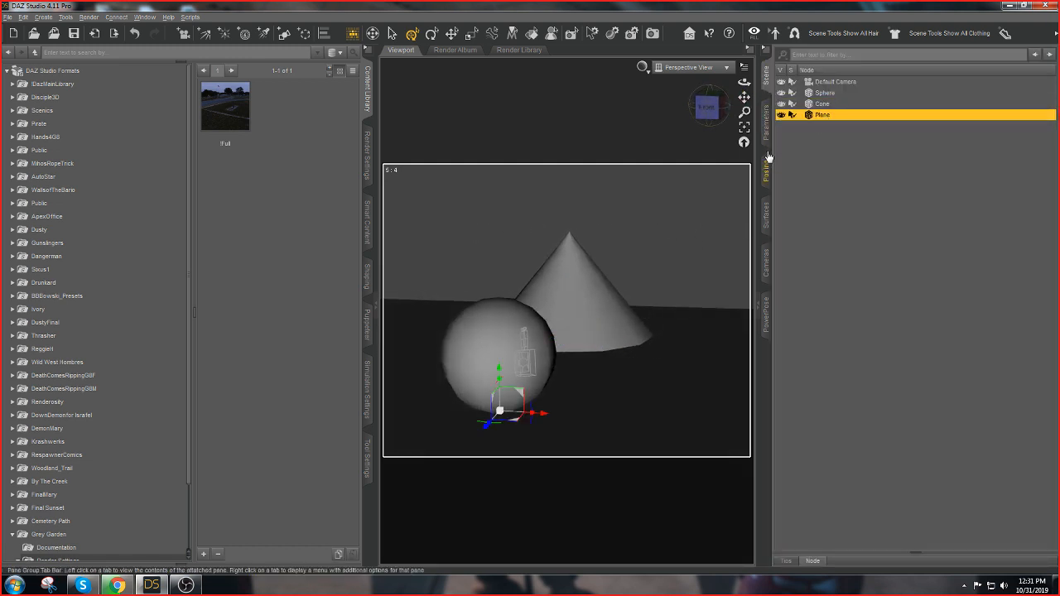
{"action": "left_click", "coordinate": [766, 215]}
{"action": "left_click", "coordinate": [798, 111]}
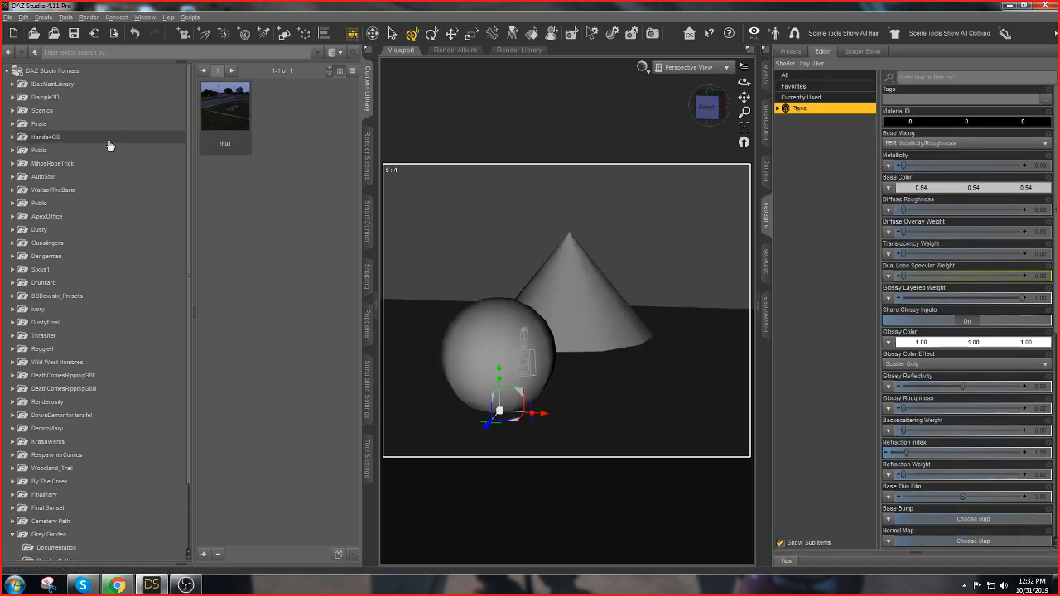
Apply the Car Paint - Red - Small Flakes shader from the Iray DAZ Uber presets to the plane
{"action": "left_click", "coordinate": [12, 84]}
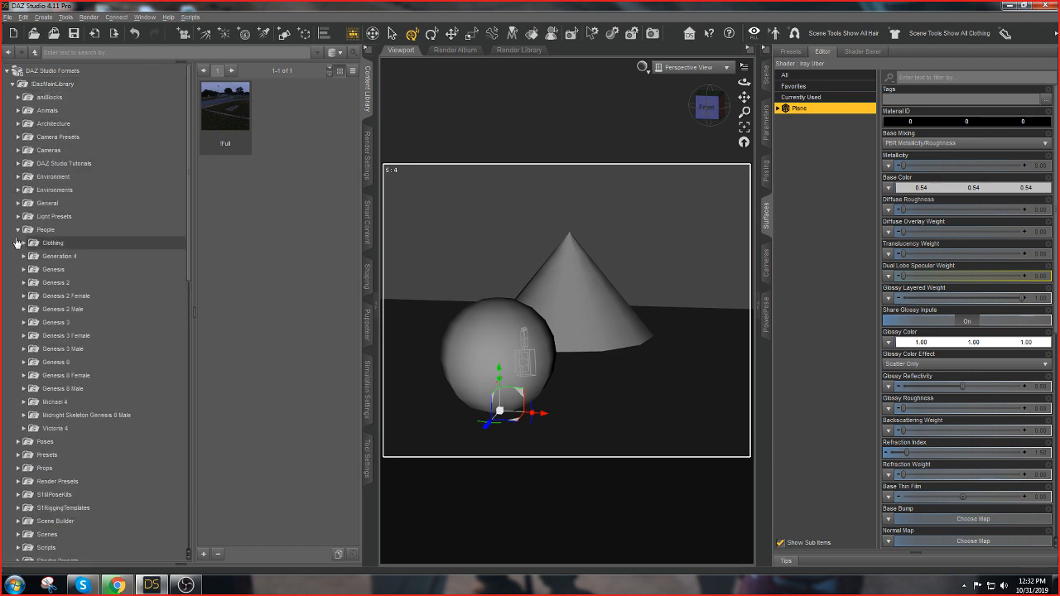
{"action": "left_click", "coordinate": [18, 229]}
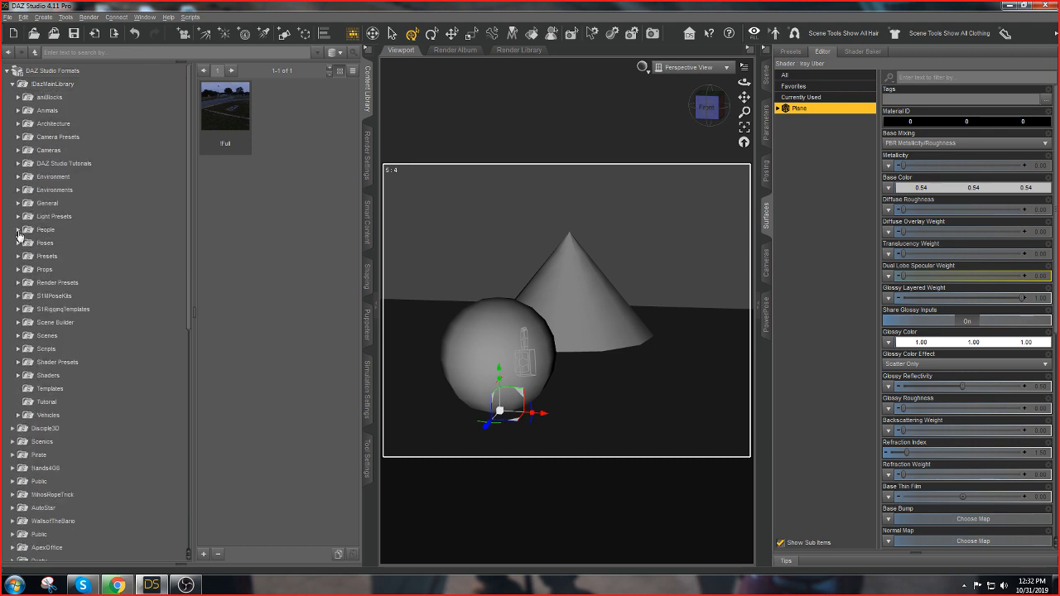
{"action": "left_click", "coordinate": [52, 365]}
{"action": "left_click", "coordinate": [18, 365]}
{"action": "scroll", "coordinate": [18, 366], "scroll_direction": "down", "scroll_amount": 7}
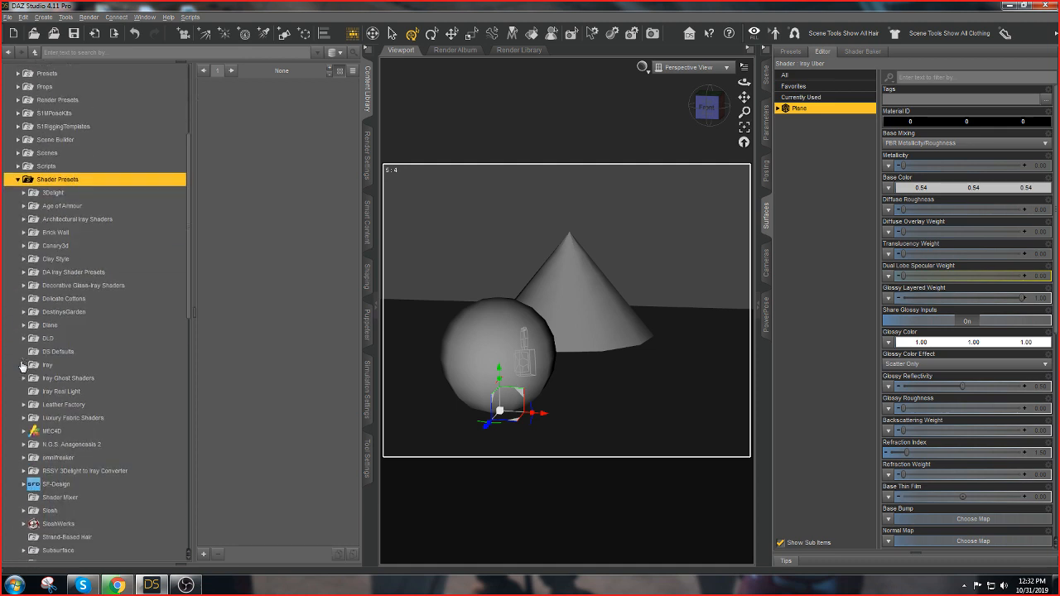
{"action": "left_click", "coordinate": [29, 282]}
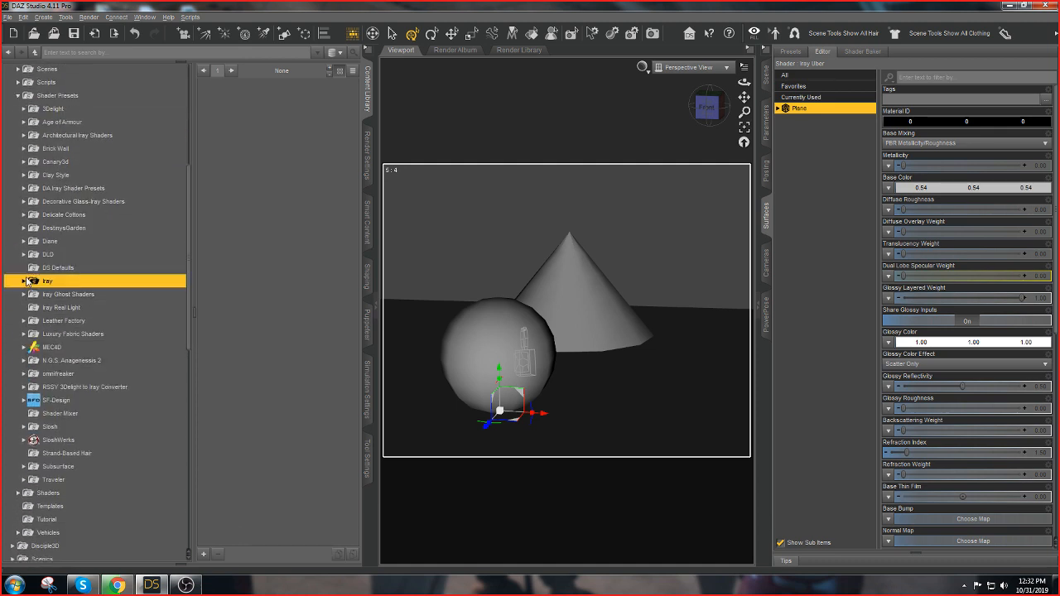
{"action": "left_click", "coordinate": [24, 282]}
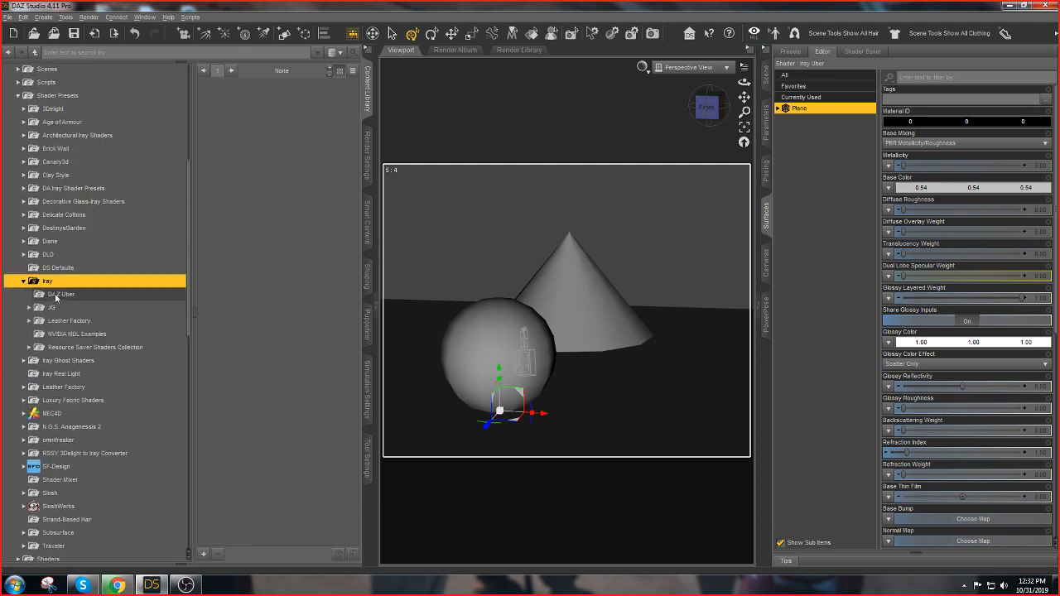
{"action": "left_click", "coordinate": [53, 296]}
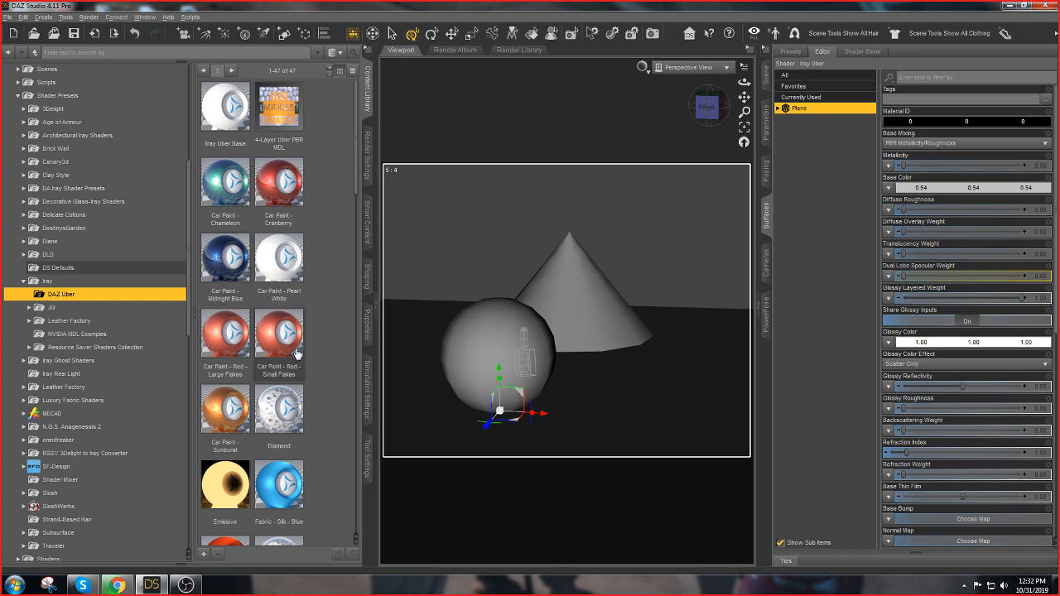
{"action": "double_click", "coordinate": [271, 332]}
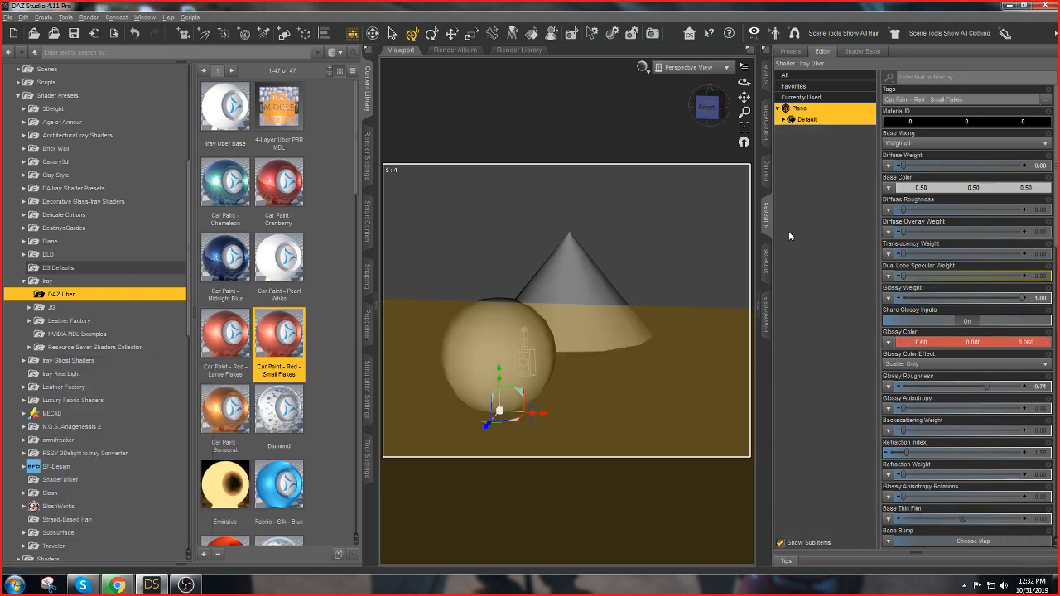
Select the cone's surface and apply the Fabric - Silk - Blue shader preset to it
{"action": "left_click", "coordinate": [767, 75]}
{"action": "left_click", "coordinate": [822, 104]}
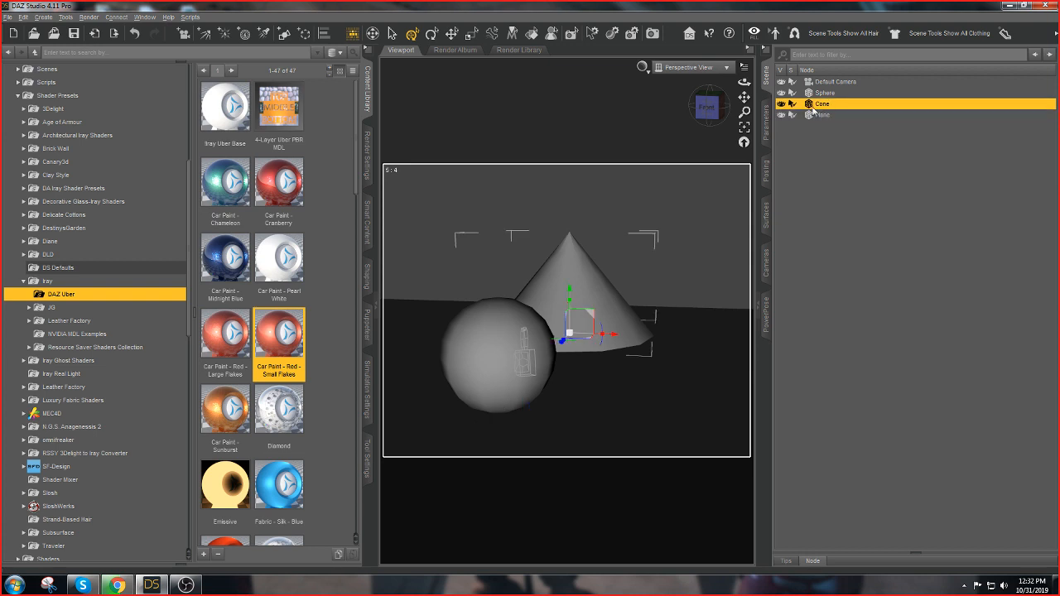
{"action": "left_click", "coordinate": [766, 124]}
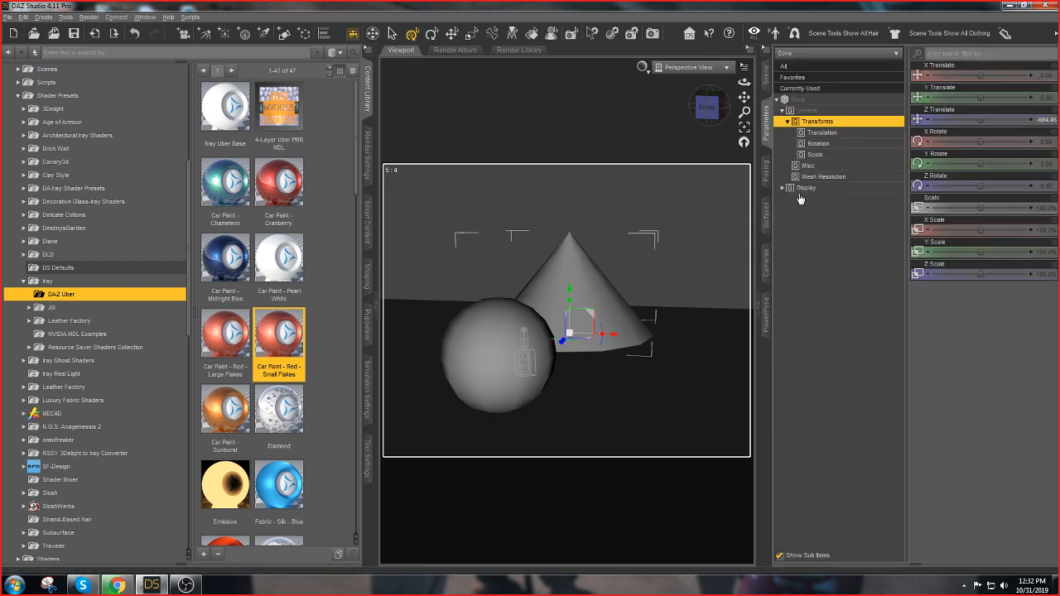
{"action": "left_click", "coordinate": [767, 215]}
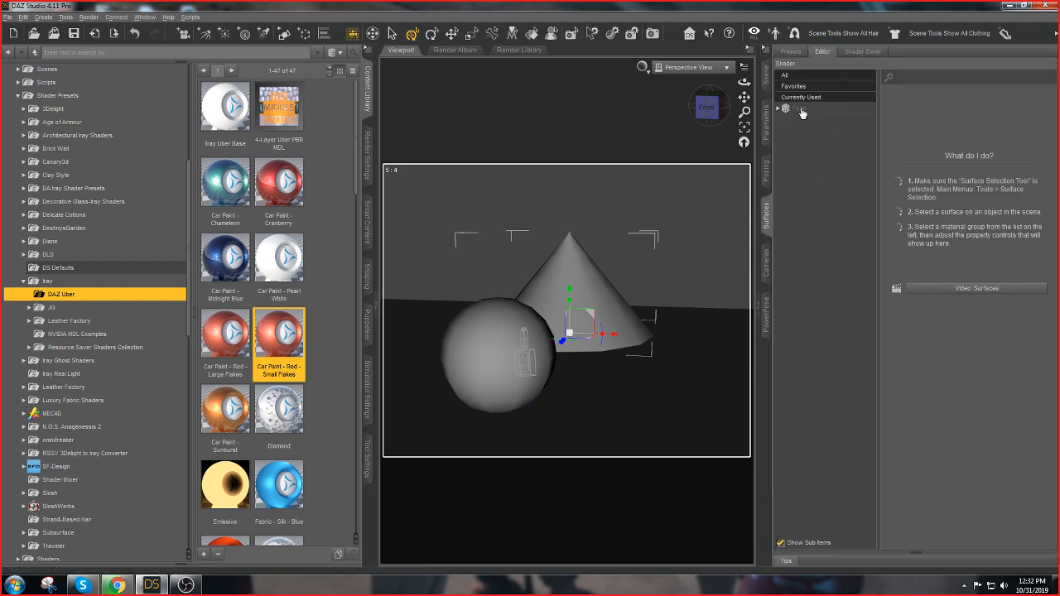
{"action": "left_click", "coordinate": [801, 109]}
{"action": "left_click", "coordinate": [278, 491]}
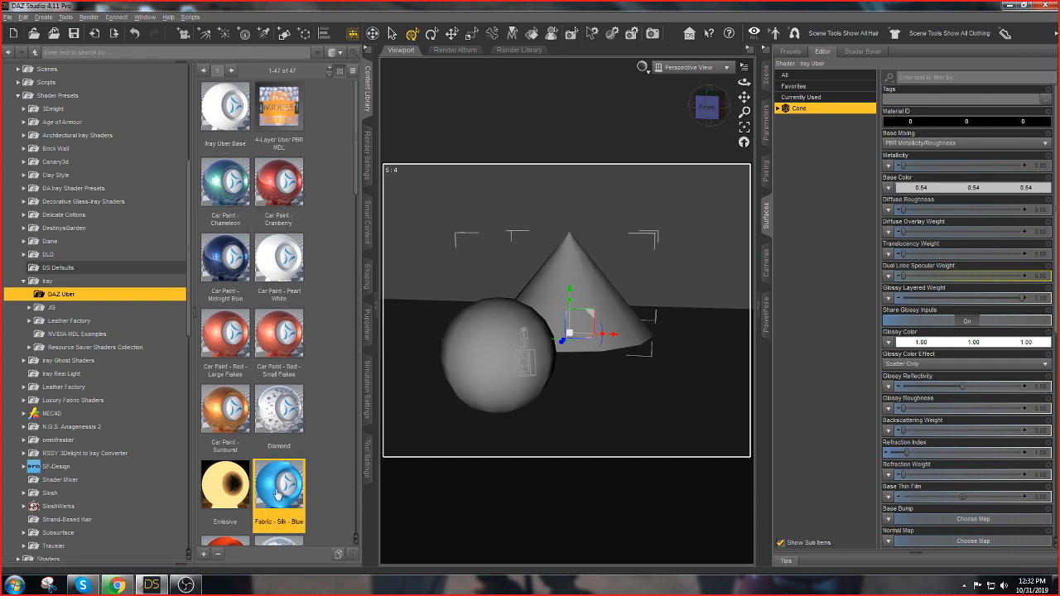
Select the sphere's surface and apply the Fabric - Velvet - Red shader preset to it
{"action": "left_click", "coordinate": [766, 76]}
{"action": "left_click", "coordinate": [820, 94]}
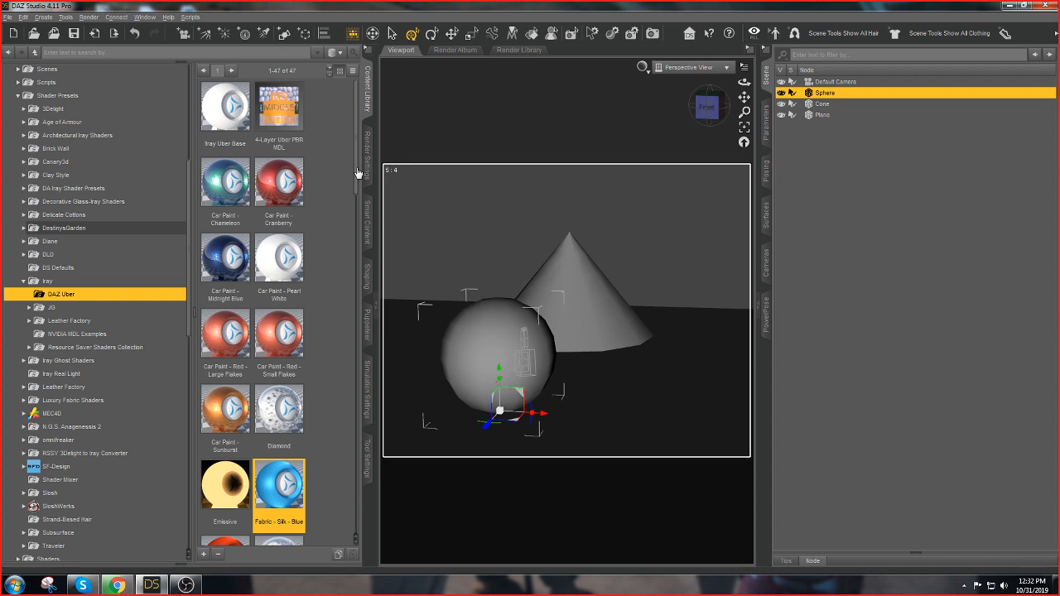
{"action": "scroll", "coordinate": [358, 173], "scroll_direction": "down", "scroll_amount": 3}
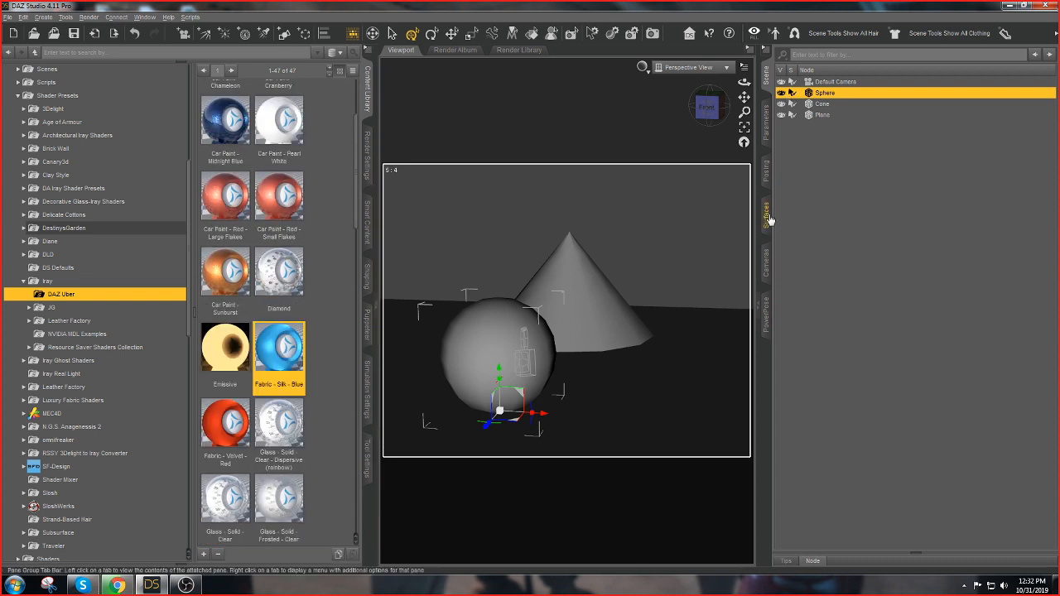
{"action": "left_click", "coordinate": [767, 217]}
{"action": "left_click", "coordinate": [812, 108]}
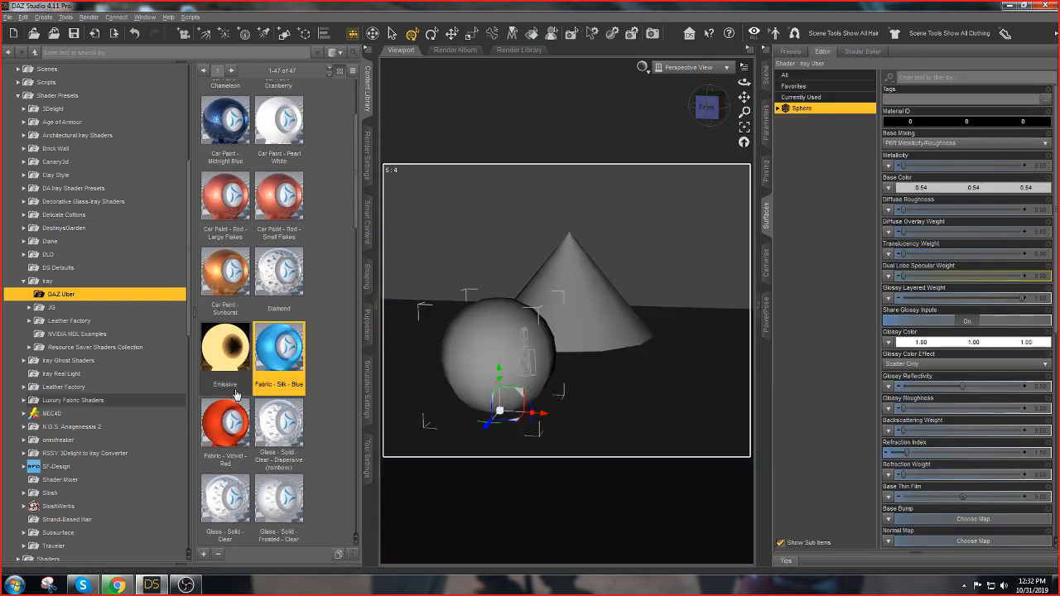
{"action": "double_click", "coordinate": [228, 421]}
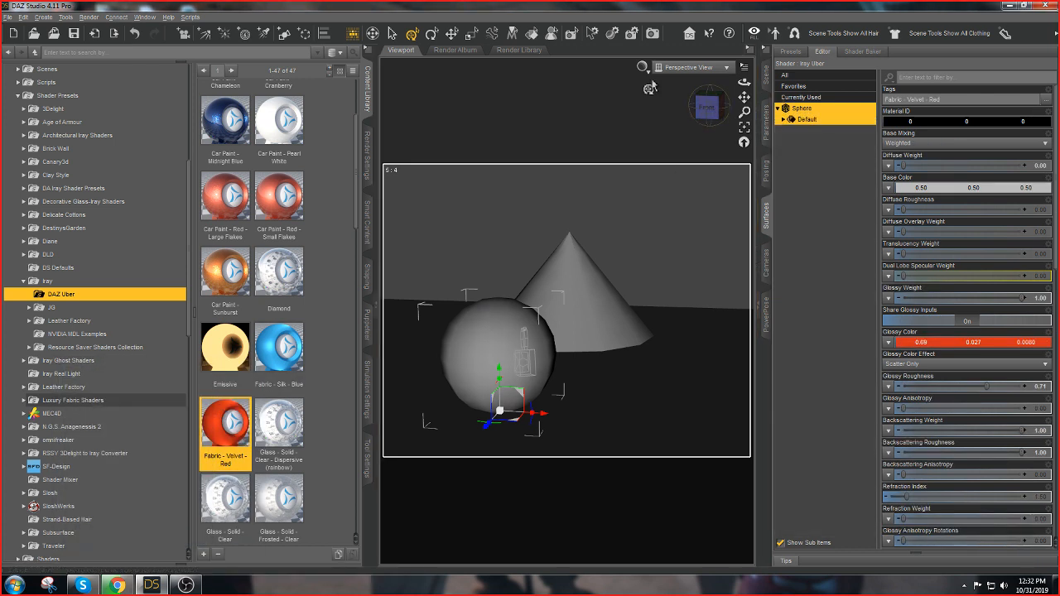
Switch the viewport's draw style to the Iray rendered preview to check the shaded primitives
{"action": "left_click", "coordinate": [643, 68]}
{"action": "left_click", "coordinate": [663, 196]}
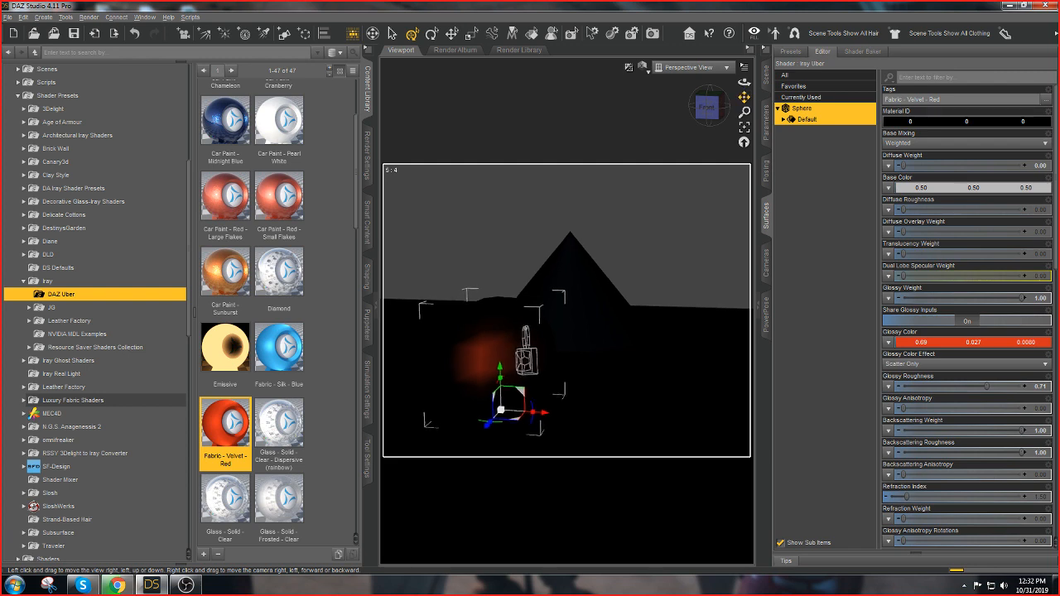
{"action": "left_click_drag", "start_coordinate": [744, 98], "coordinate": [736, 111]}
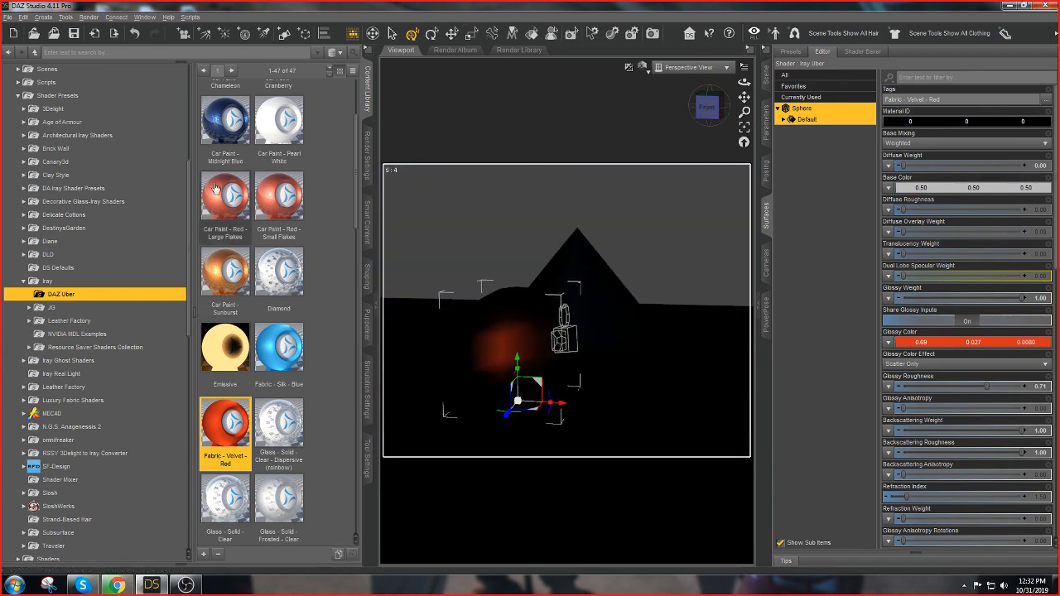
Collapse the Shader Presets and Grey Garden folders and open the Iray folder of the Render Presets in the content library
{"action": "left_click", "coordinate": [18, 95]}
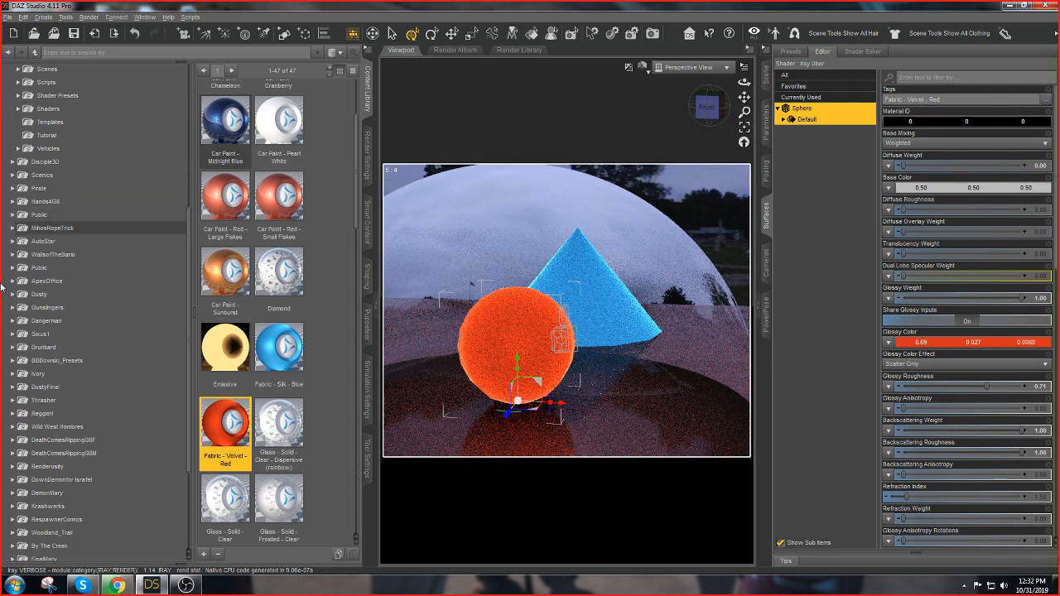
{"action": "scroll", "coordinate": [24, 322], "scroll_direction": "down", "scroll_amount": 5}
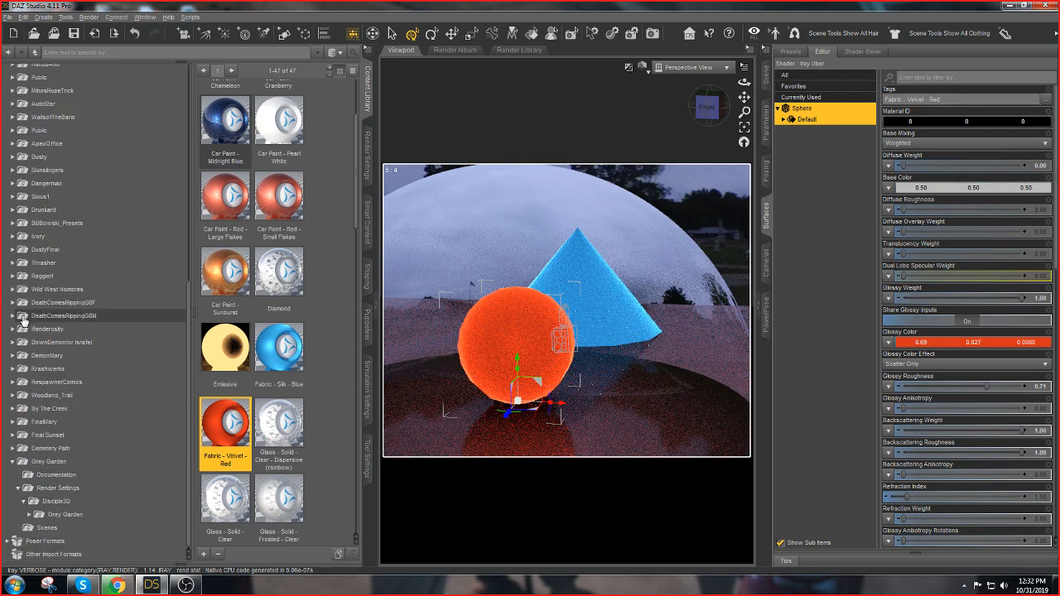
{"action": "left_click", "coordinate": [12, 462]}
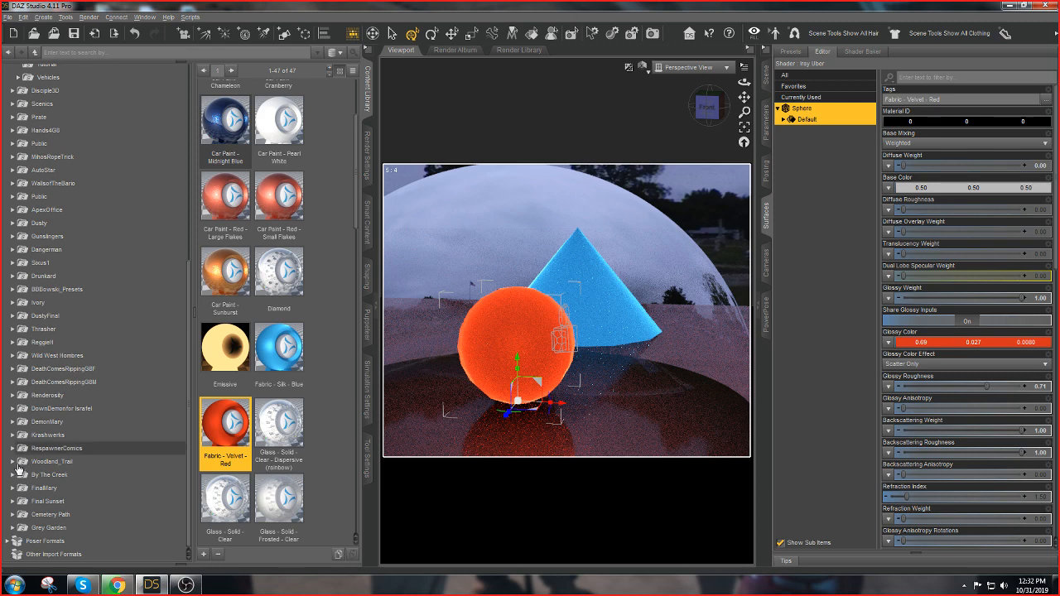
{"action": "scroll", "coordinate": [23, 258], "scroll_direction": "up", "scroll_amount": 8}
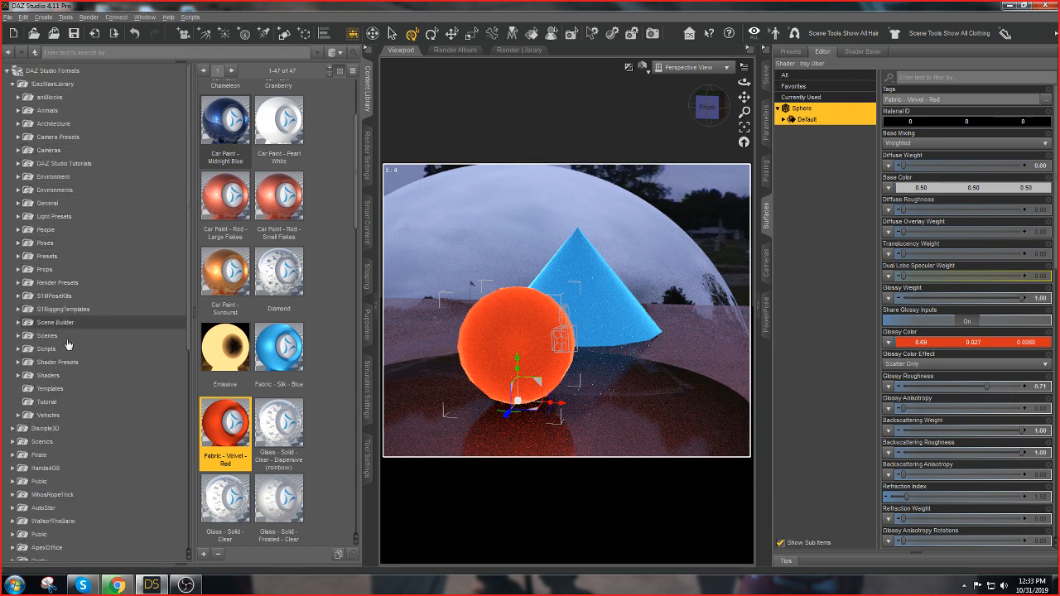
{"action": "left_click", "coordinate": [18, 283]}
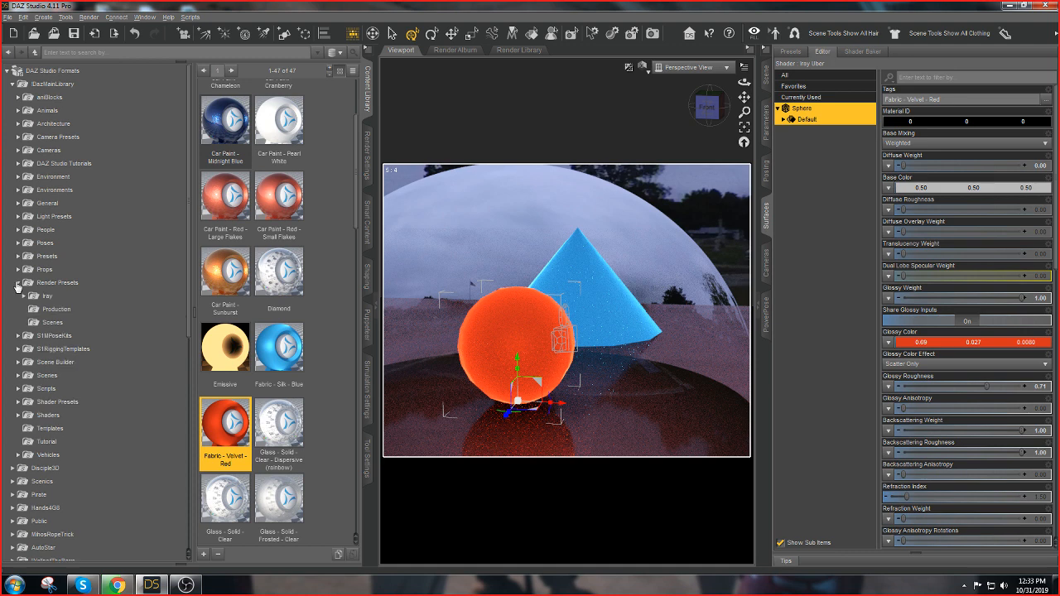
{"action": "left_click", "coordinate": [45, 296]}
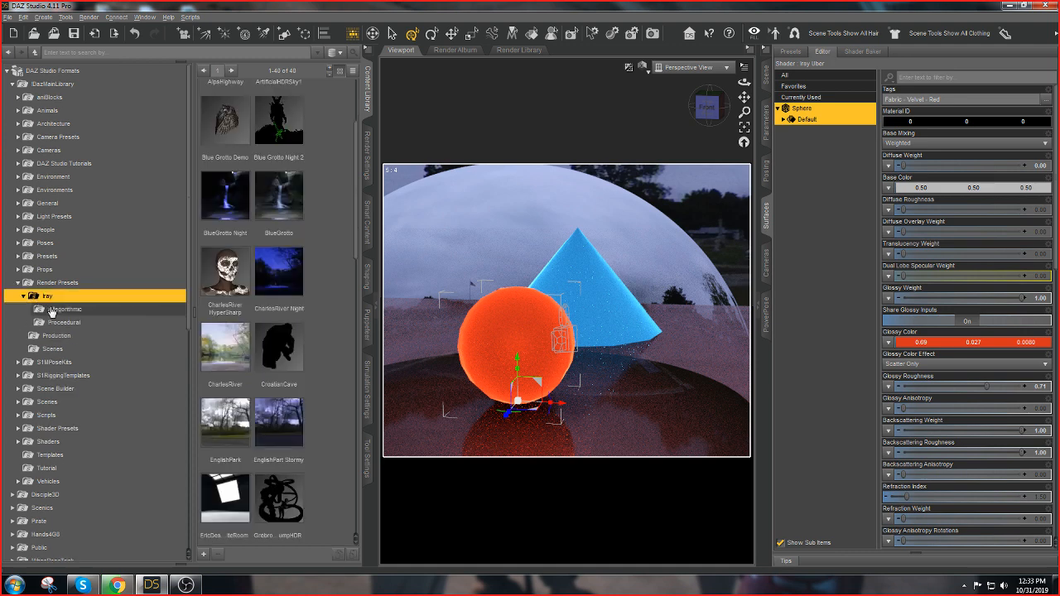
Try to load the Blue Grotto Demo render preset, skipping its missing HDR file
{"action": "double_click", "coordinate": [226, 120]}
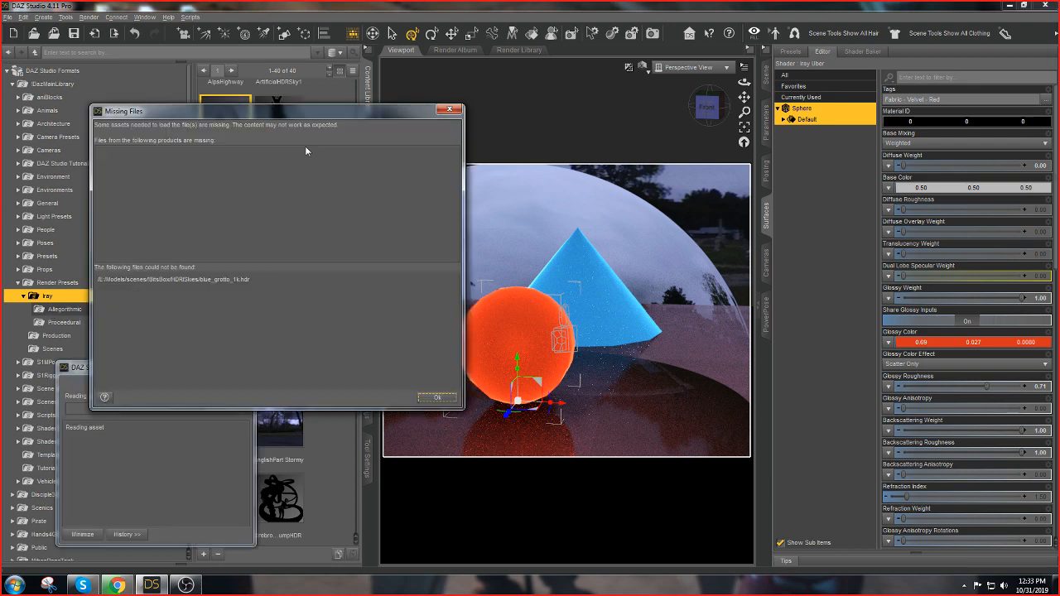
{"action": "key", "text": "Return"}
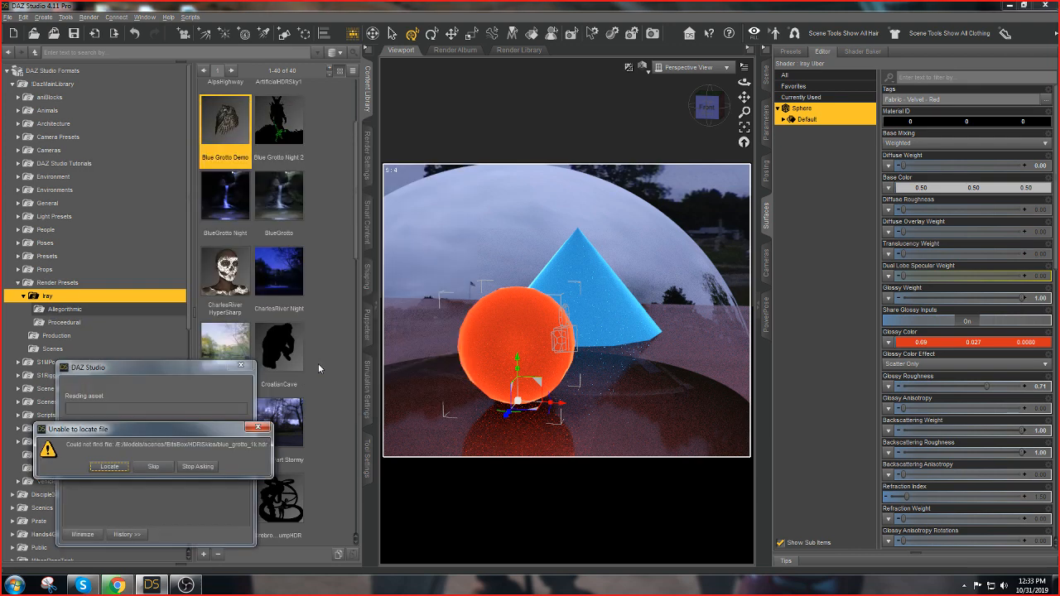
{"action": "left_click", "coordinate": [153, 467]}
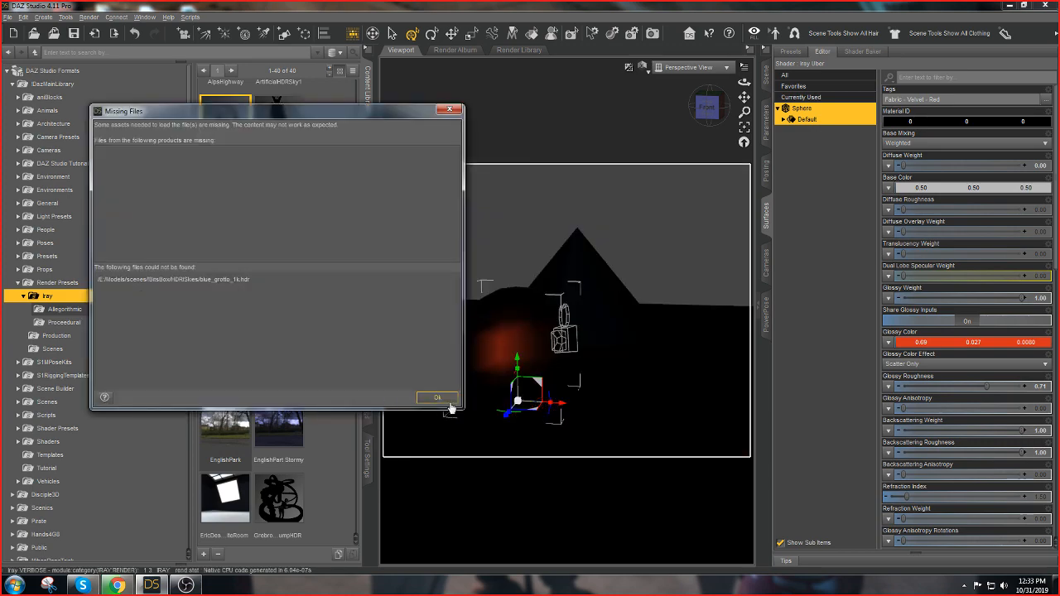
{"action": "left_click", "coordinate": [438, 398]}
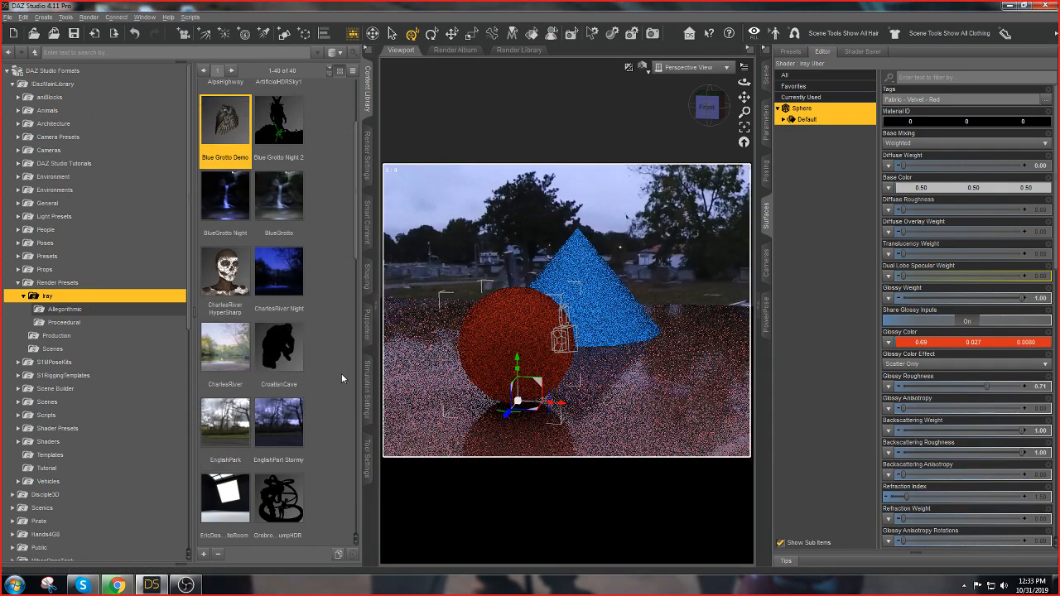
Apply the WhiteRoomForClay Renders2 render preset to light the scene
{"action": "scroll", "coordinate": [341, 374], "scroll_direction": "down", "scroll_amount": 8}
{"action": "scroll", "coordinate": [337, 372], "scroll_direction": "down", "scroll_amount": 1}
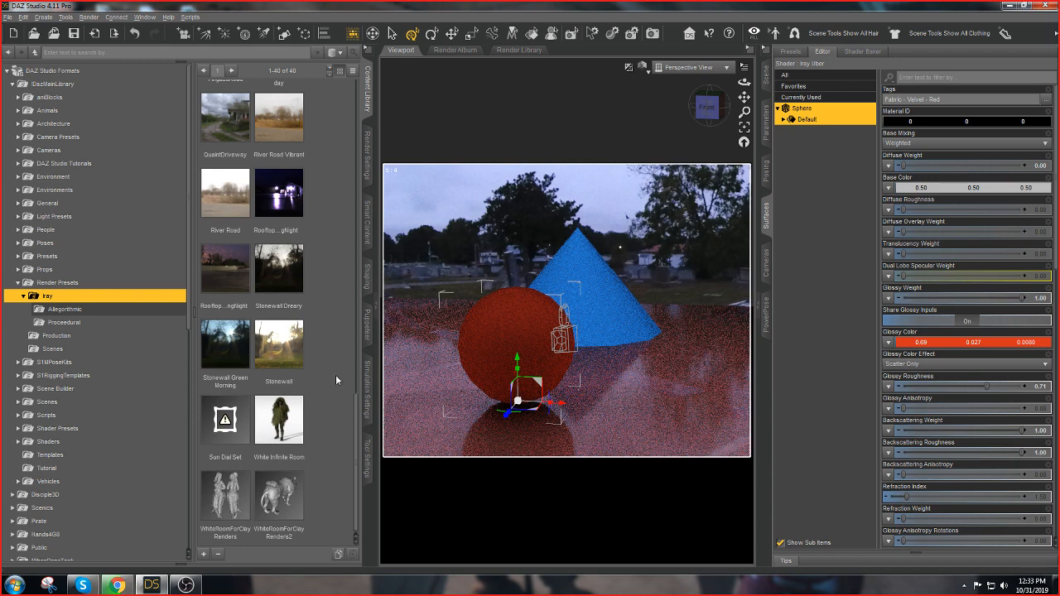
{"action": "double_click", "coordinate": [280, 494]}
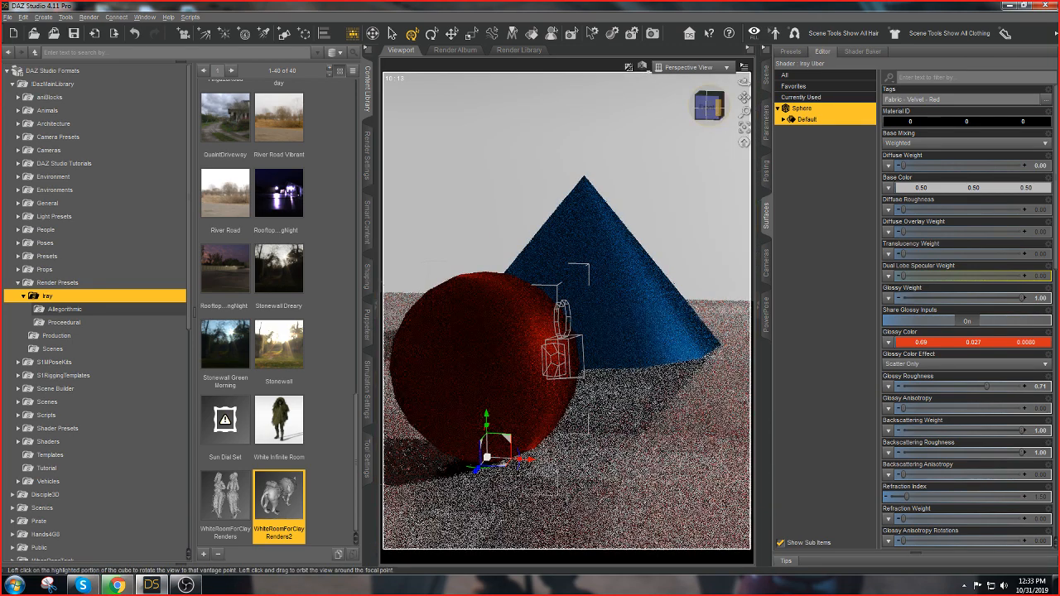
Move the cone farther back by setting its Z Translate to about -1118
{"action": "left_click_drag", "start_coordinate": [722, 110], "coordinate": [748, 95]}
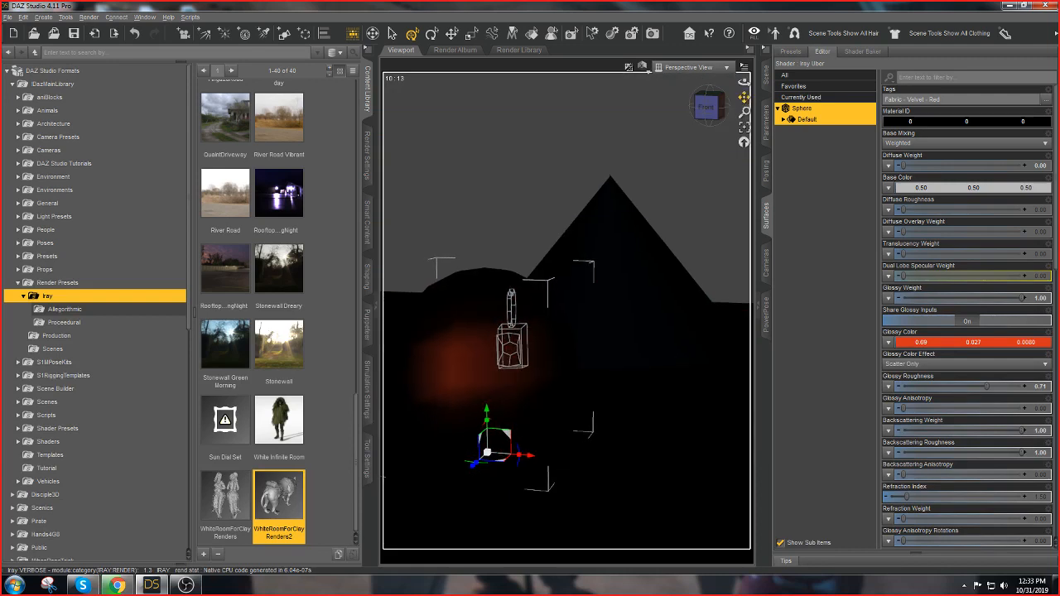
{"action": "left_click", "coordinate": [642, 250]}
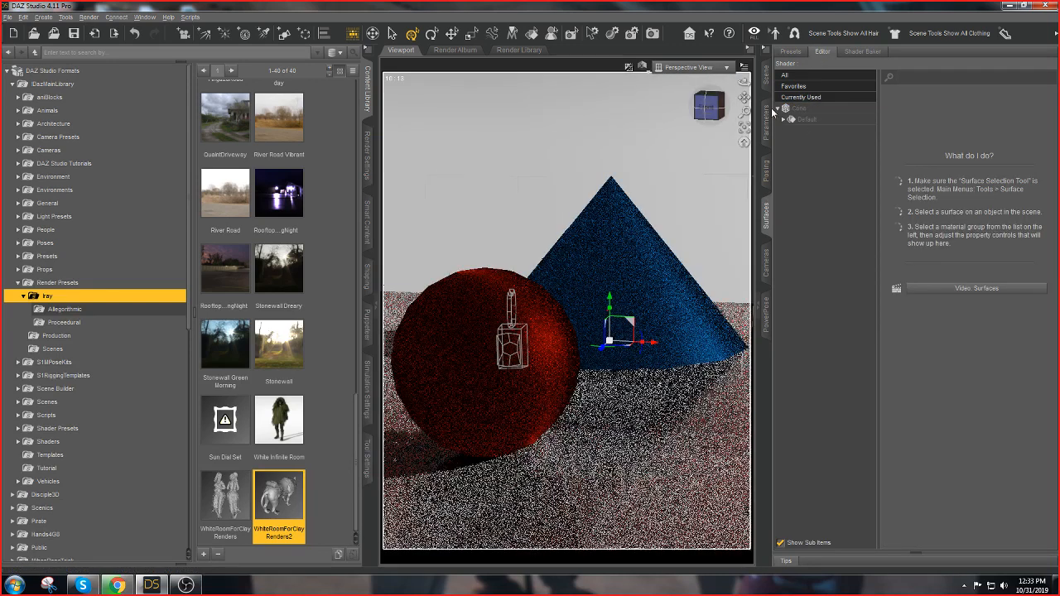
{"action": "left_click", "coordinate": [767, 77]}
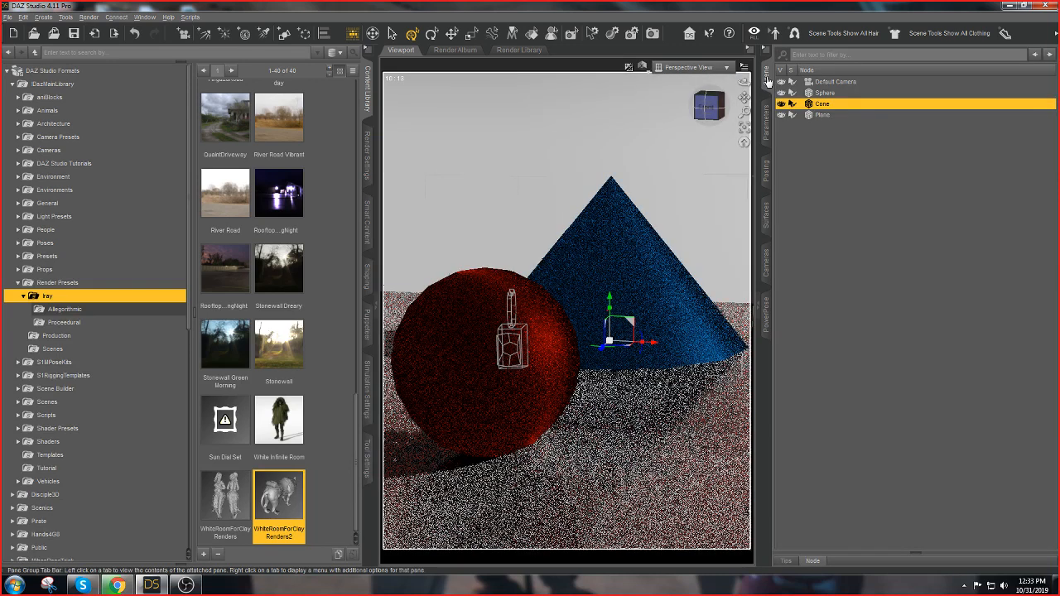
{"action": "left_click", "coordinate": [765, 132]}
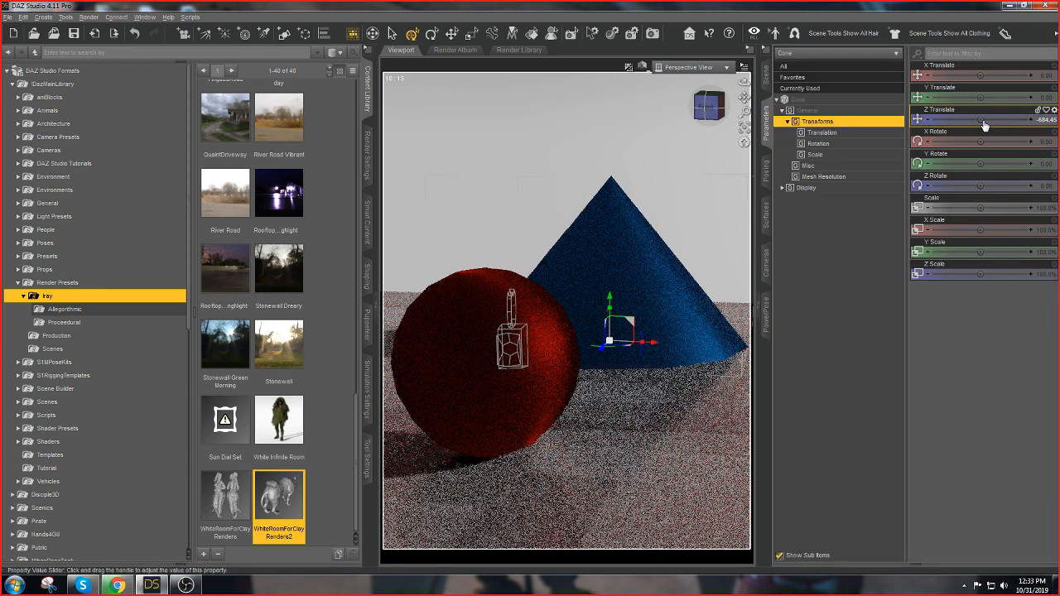
{"action": "left_click_drag", "start_coordinate": [984, 124], "coordinate": [958, 124]}
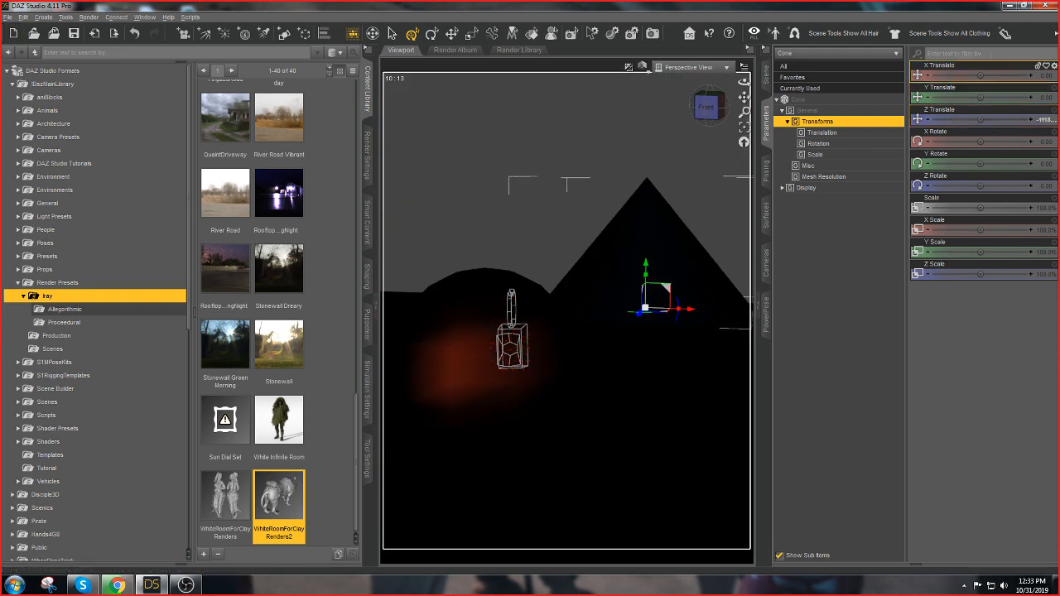
Scale the sphere down to 66% and set its X Translate to 22.52
{"action": "left_click", "coordinate": [766, 76]}
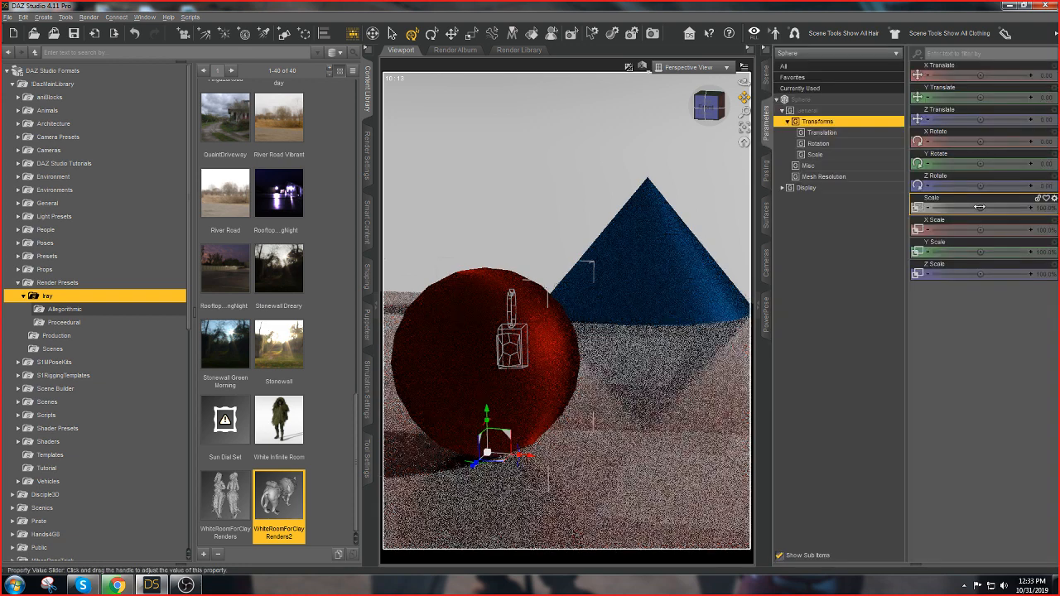
{"action": "left_click_drag", "start_coordinate": [980, 208], "coordinate": [951, 208]}
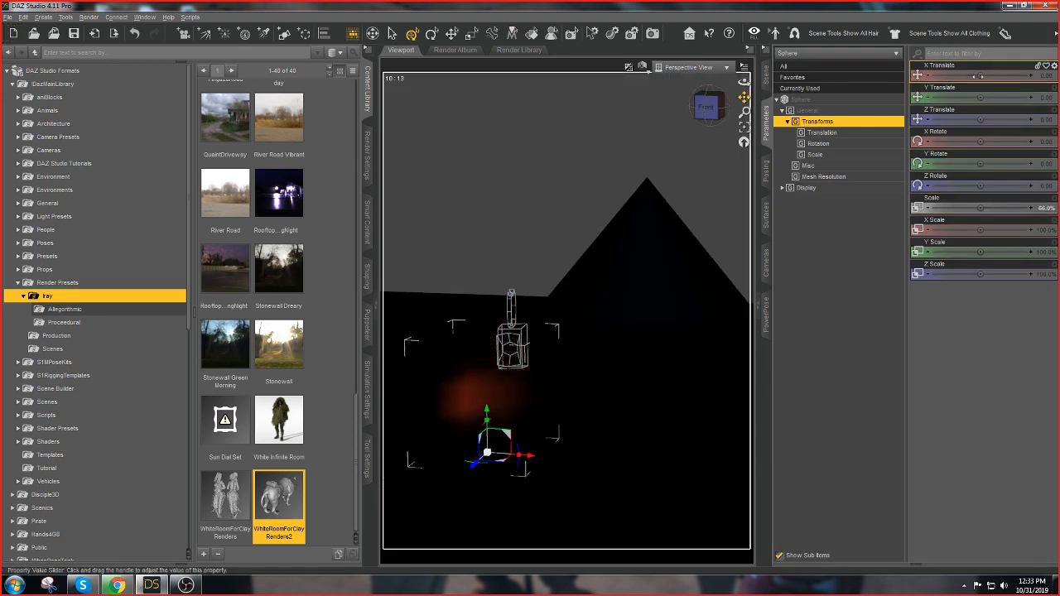
{"action": "left_click_drag", "start_coordinate": [992, 76], "coordinate": [997, 75]}
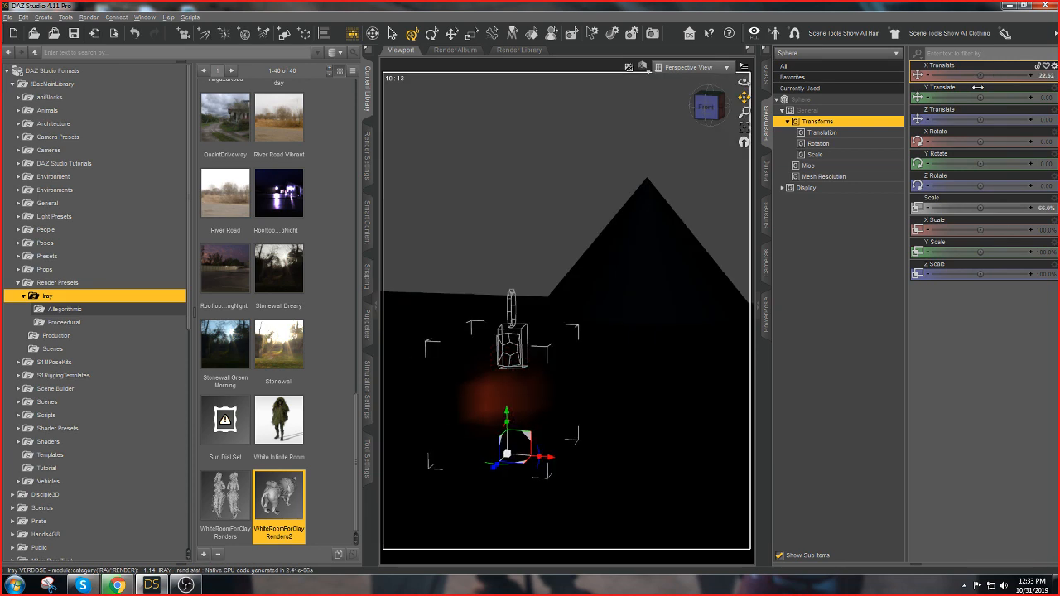
Look through the Default Camera and frame the sphere in the foreground with the cone behind it
{"action": "left_click_drag", "start_coordinate": [710, 107], "coordinate": [711, 112]}
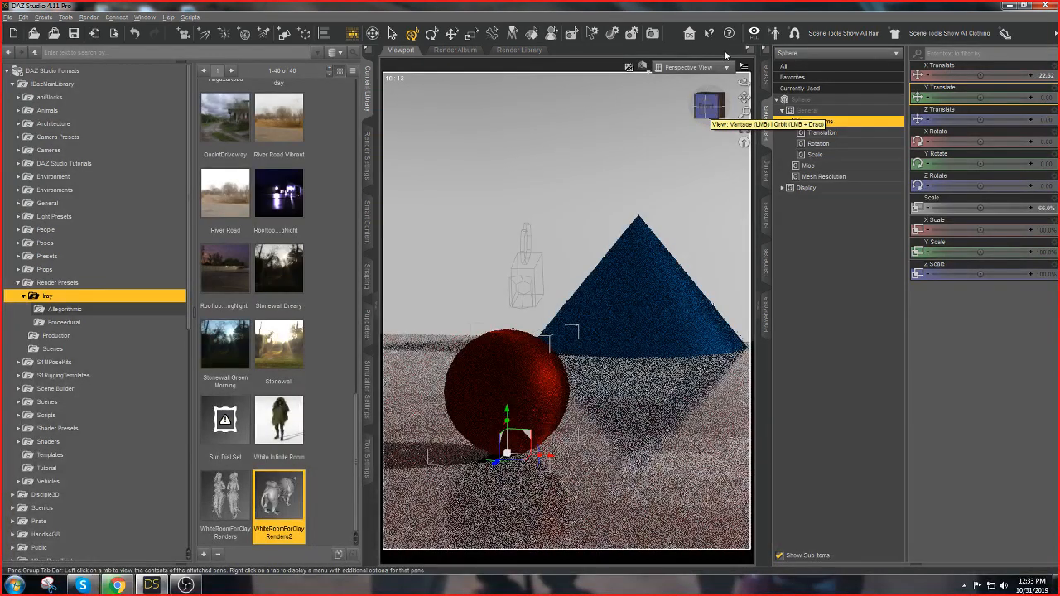
{"action": "left_click", "coordinate": [717, 67]}
{"action": "left_click", "coordinate": [692, 157]}
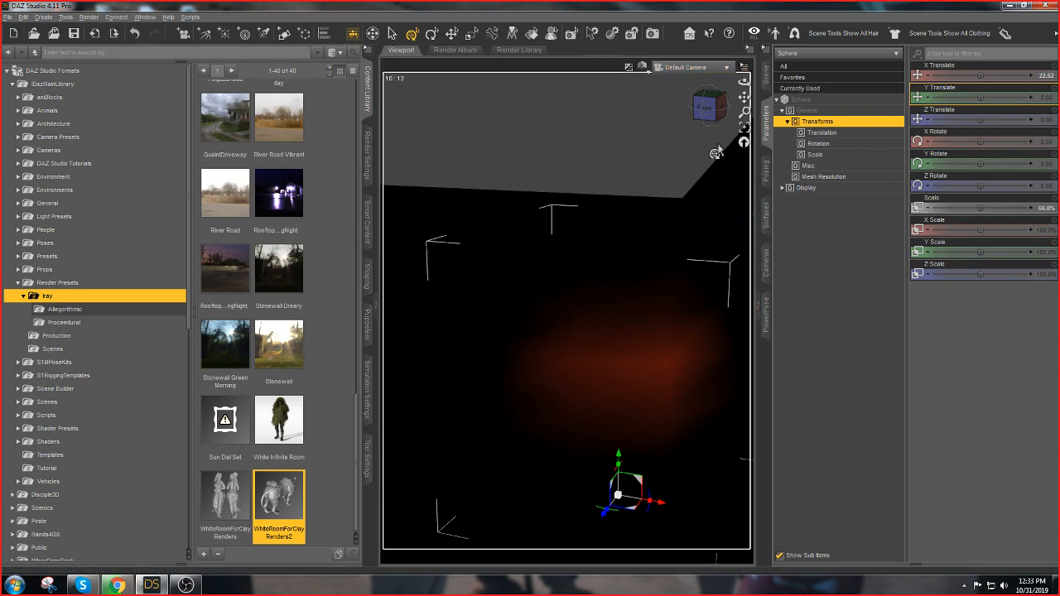
{"action": "left_click_drag", "start_coordinate": [719, 116], "coordinate": [740, 100]}
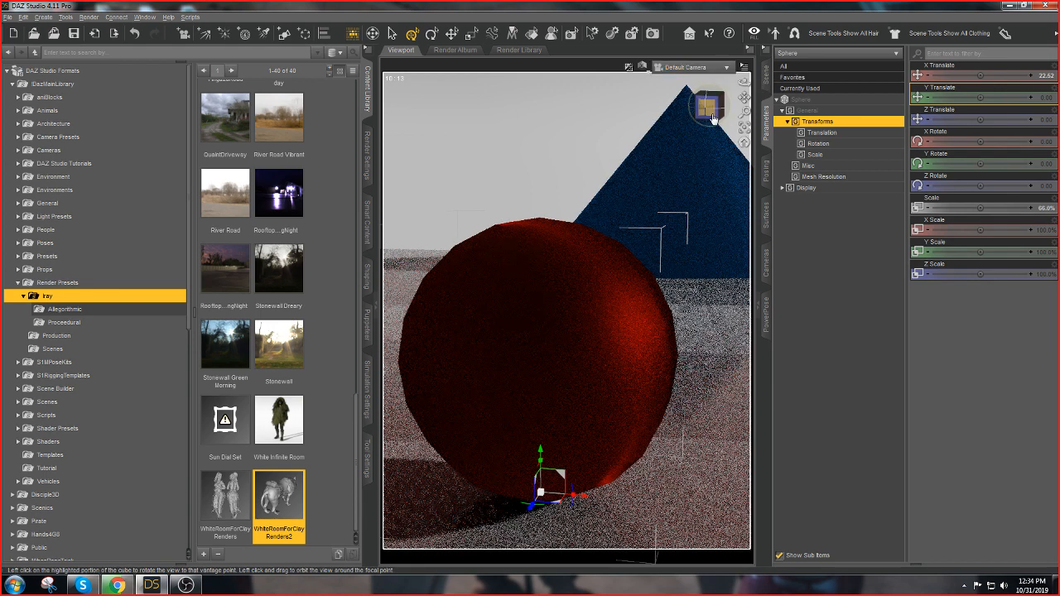
{"action": "left_click_drag", "start_coordinate": [713, 119], "coordinate": [714, 113]}
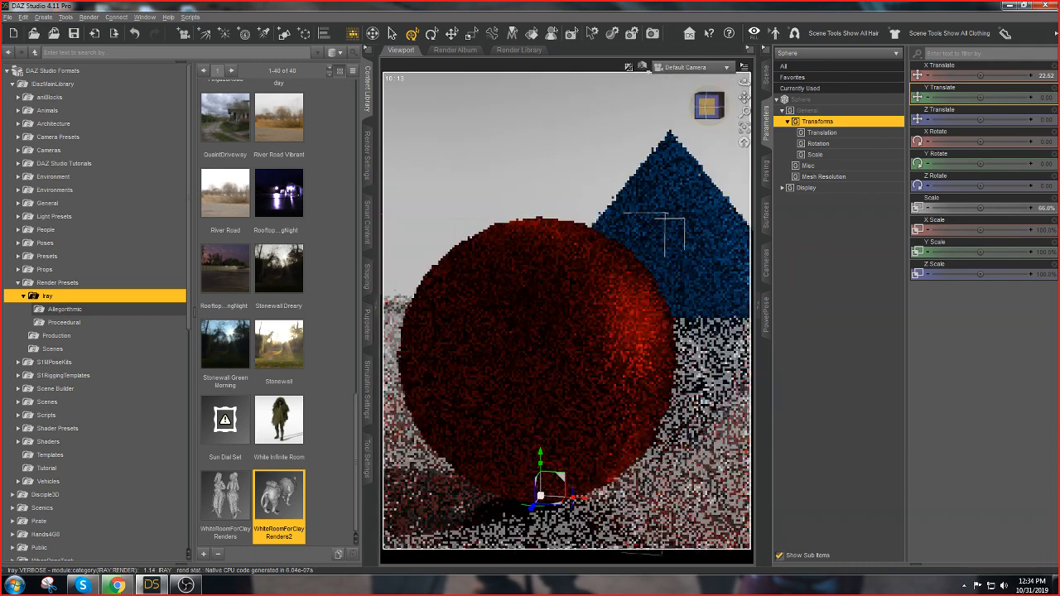
{"action": "left_click_drag", "start_coordinate": [709, 115], "coordinate": [744, 100]}
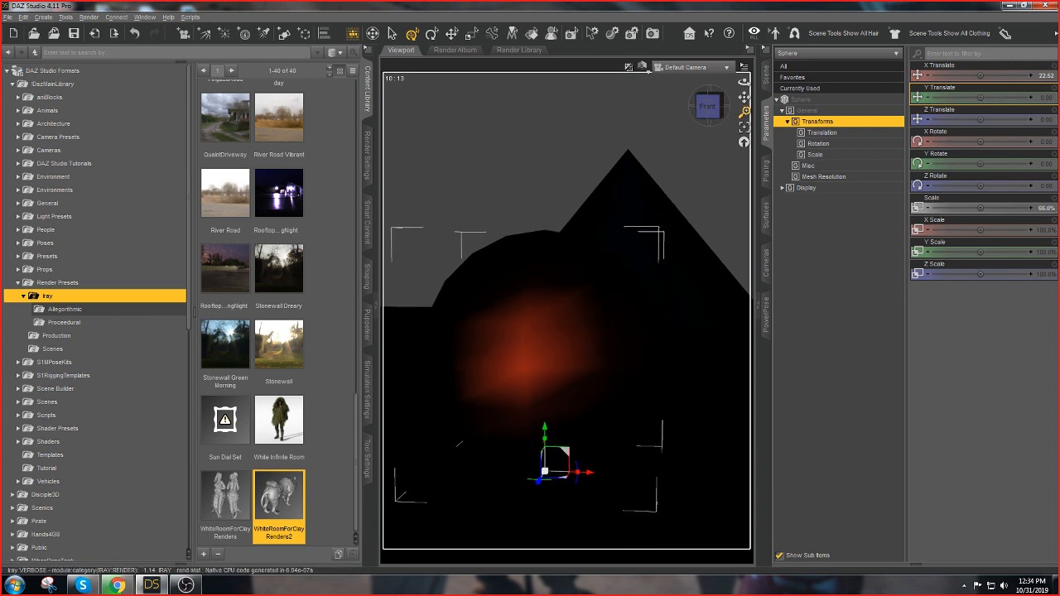
{"action": "left_click", "coordinate": [712, 111]}
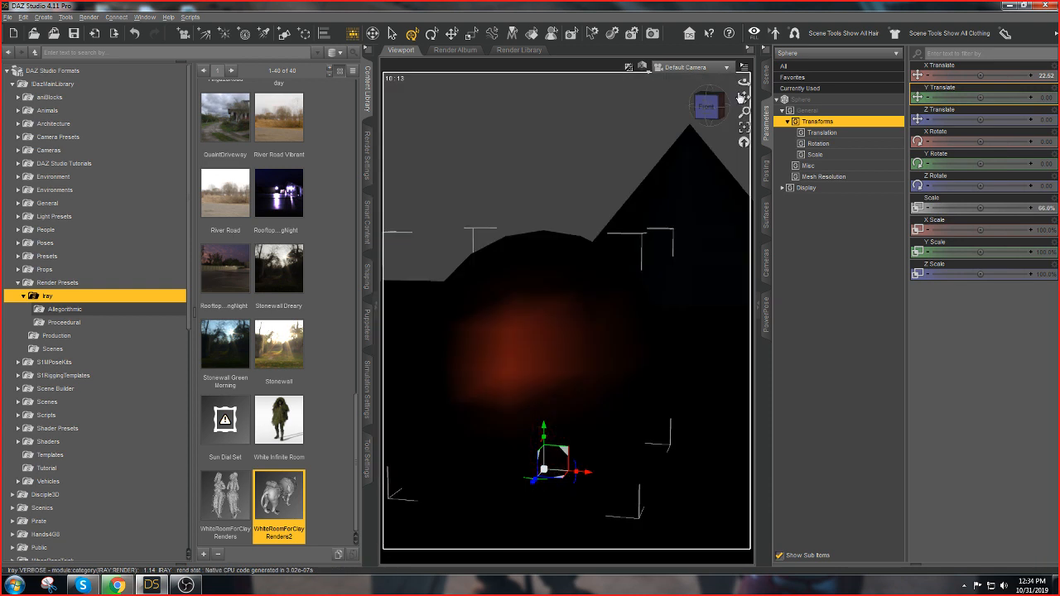
{"action": "left_click_drag", "start_coordinate": [743, 97], "coordinate": [718, 122]}
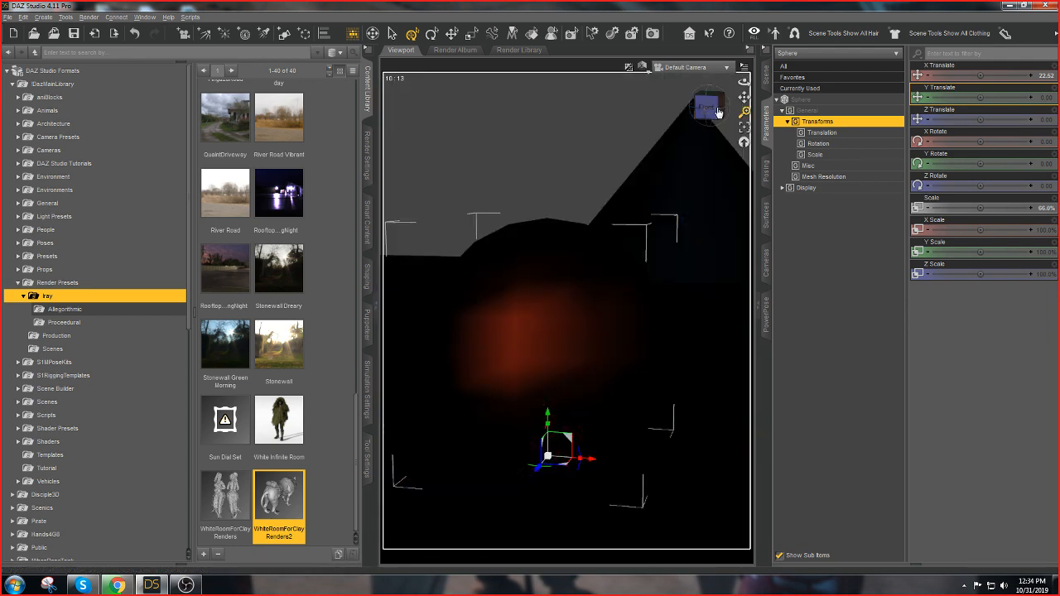
Turn on Depth of Field in the Default Camera's camera parameters
{"action": "left_click", "coordinate": [766, 73]}
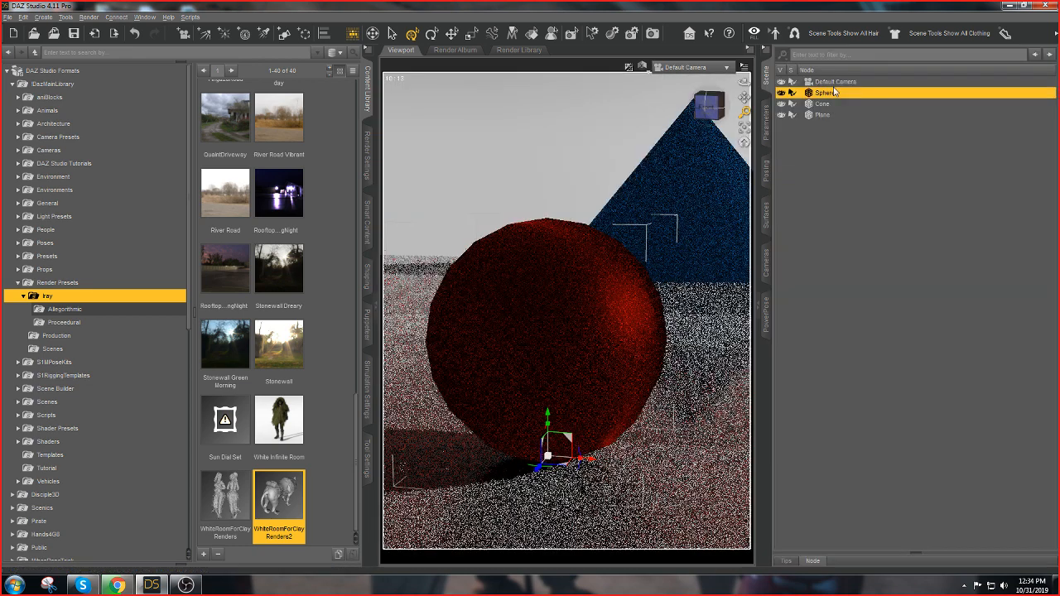
{"action": "double_click", "coordinate": [839, 83]}
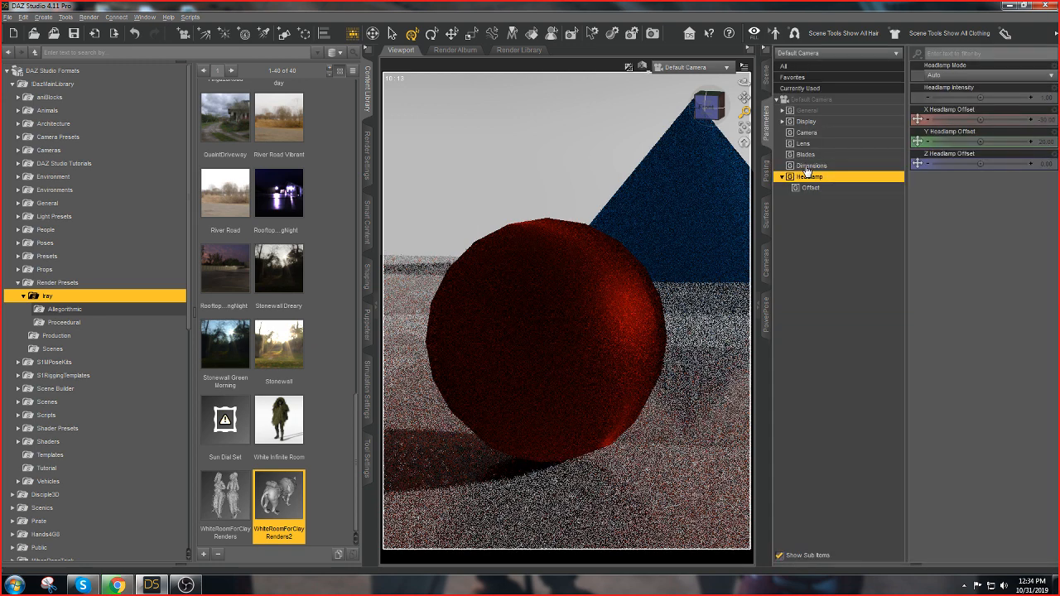
{"action": "left_click", "coordinate": [766, 73]}
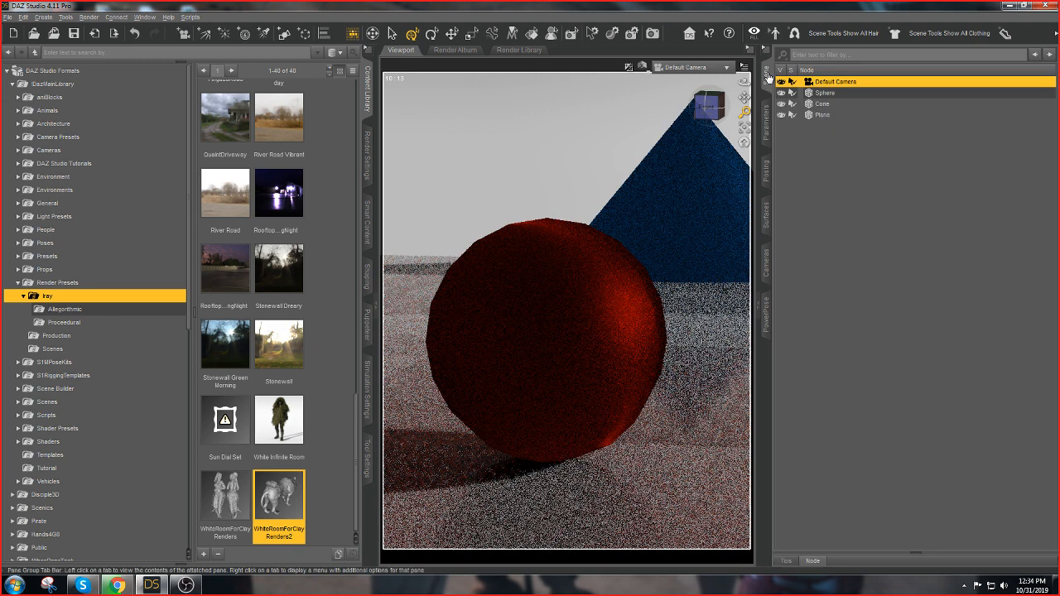
{"action": "double_click", "coordinate": [832, 83]}
{"action": "left_click", "coordinate": [809, 134]}
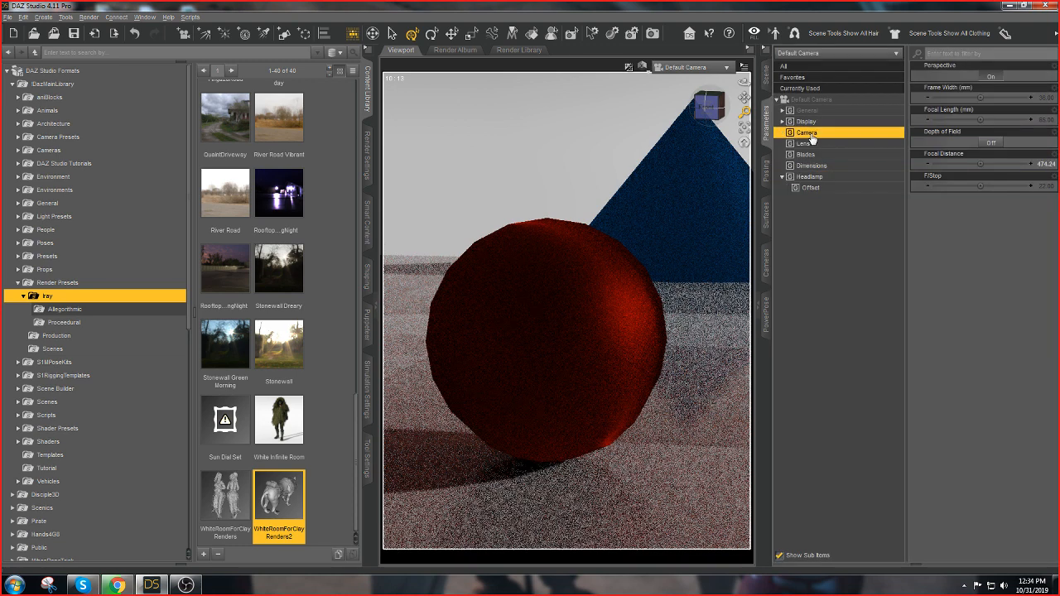
{"action": "left_click", "coordinate": [979, 142]}
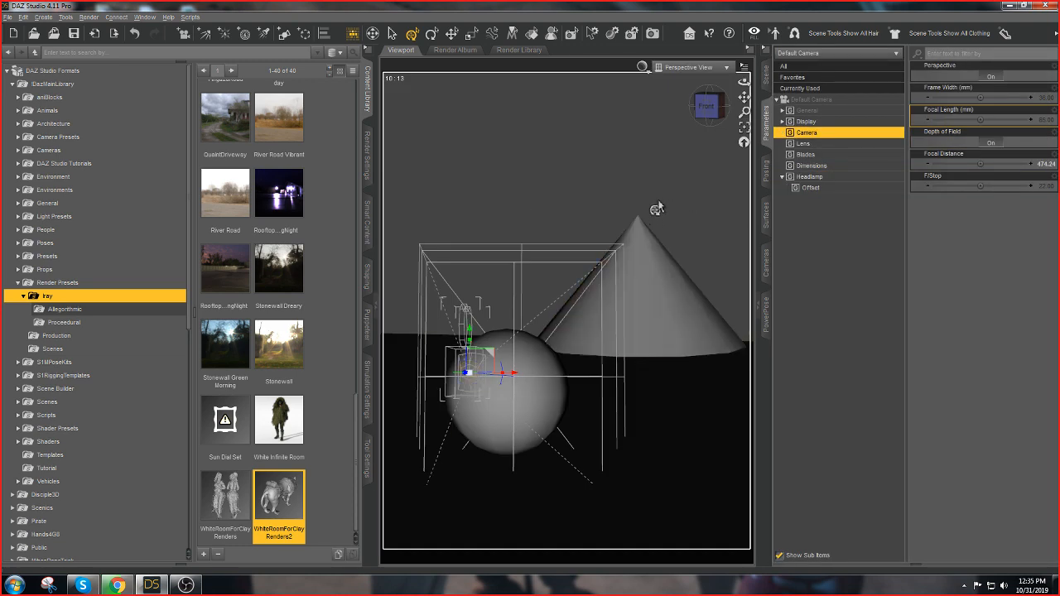
Set the Default Camera's F/Stop to 49.78 while viewing its focal planes around the sphere from the side in Perspective View
{"action": "left_click_drag", "start_coordinate": [726, 108], "coordinate": [704, 105]}
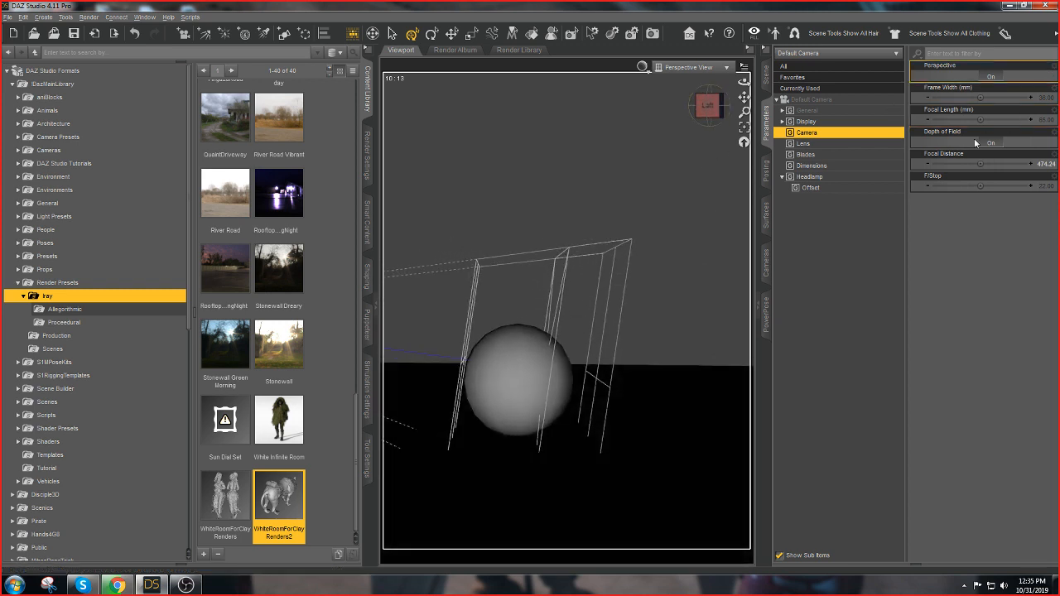
{"action": "left_click", "coordinate": [519, 384]}
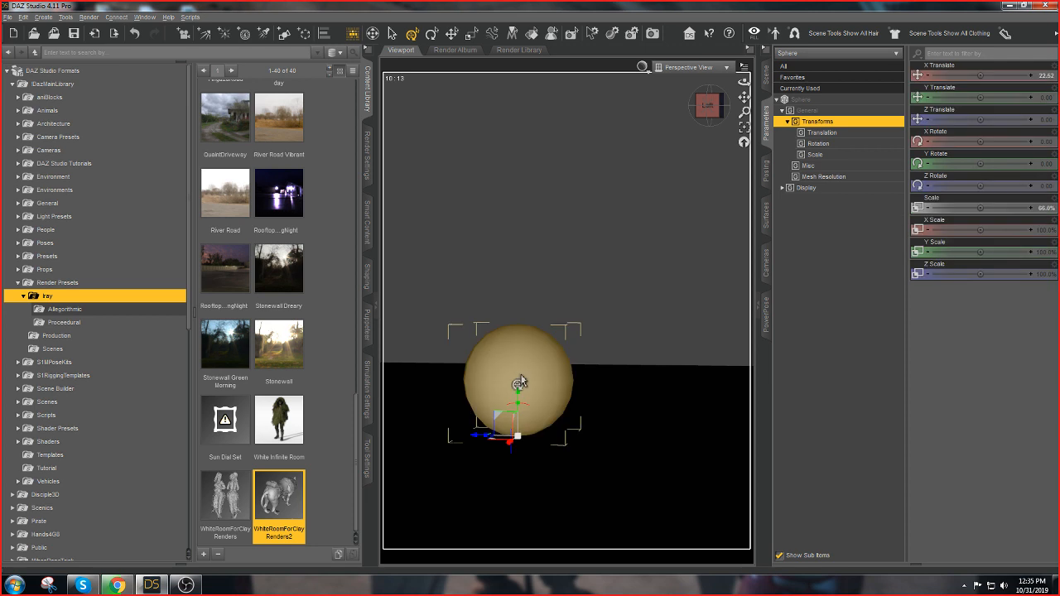
{"action": "left_click", "coordinate": [764, 86]}
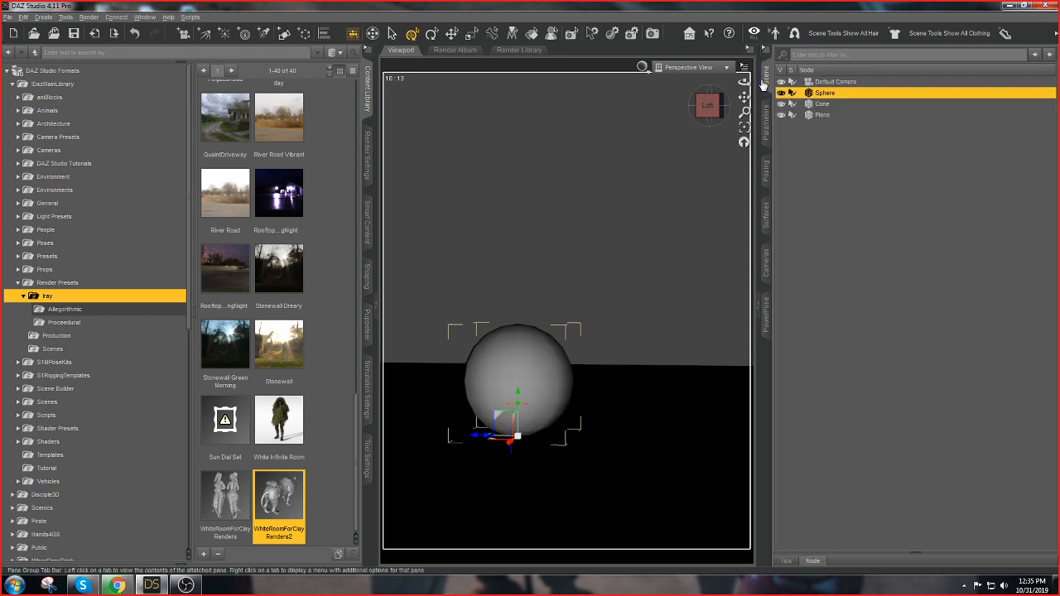
{"action": "left_click", "coordinate": [835, 83]}
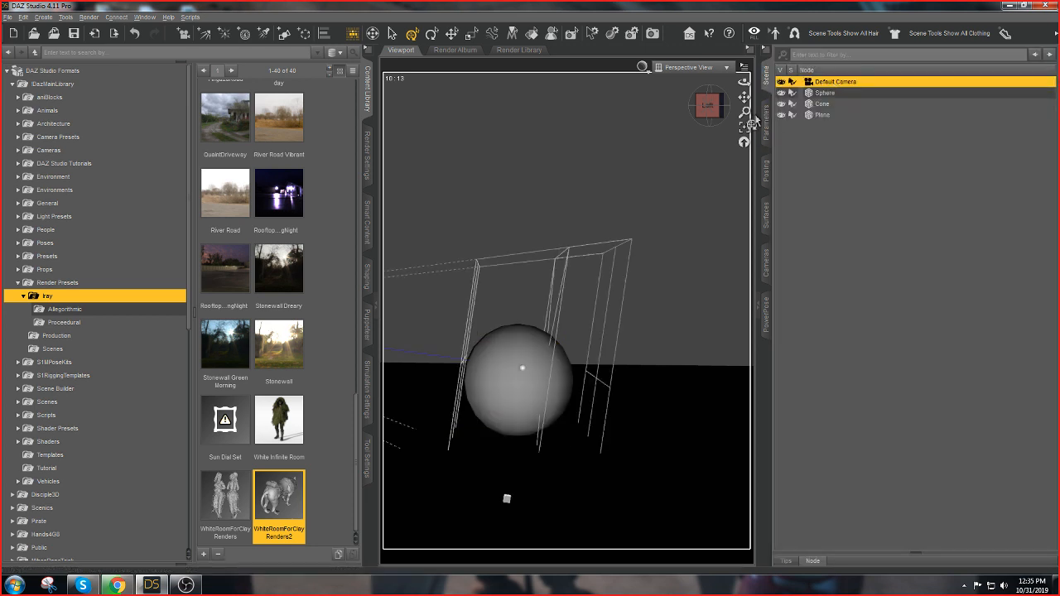
{"action": "left_click_drag", "start_coordinate": [744, 112], "coordinate": [744, 179]}
{"action": "left_click_drag", "start_coordinate": [744, 98], "coordinate": [693, 88]}
{"action": "left_click", "coordinate": [709, 105]}
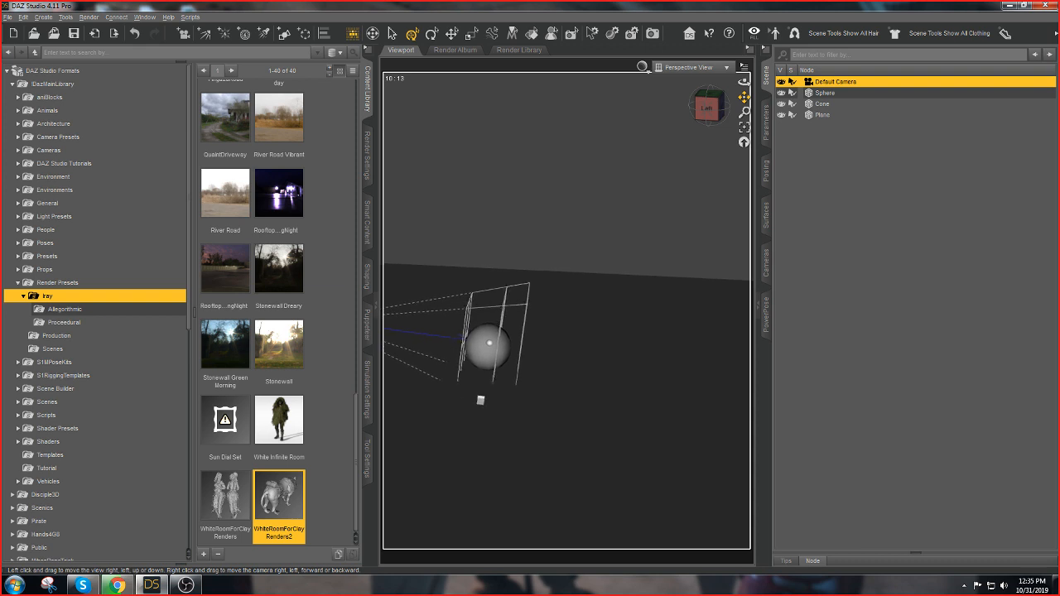
{"action": "left_click", "coordinate": [766, 124]}
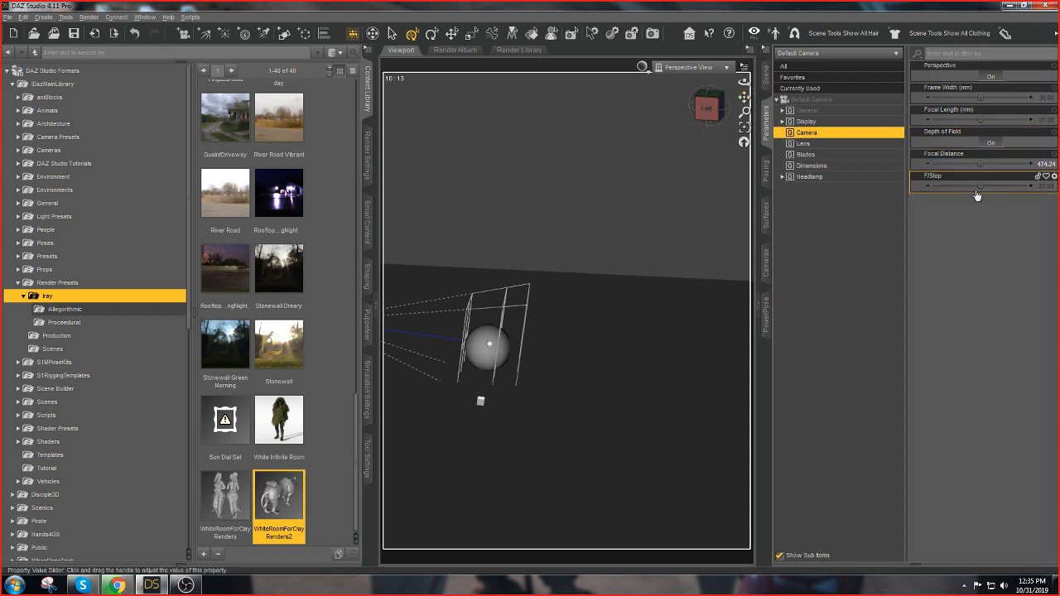
{"action": "left_click_drag", "start_coordinate": [982, 185], "coordinate": [1030, 178]}
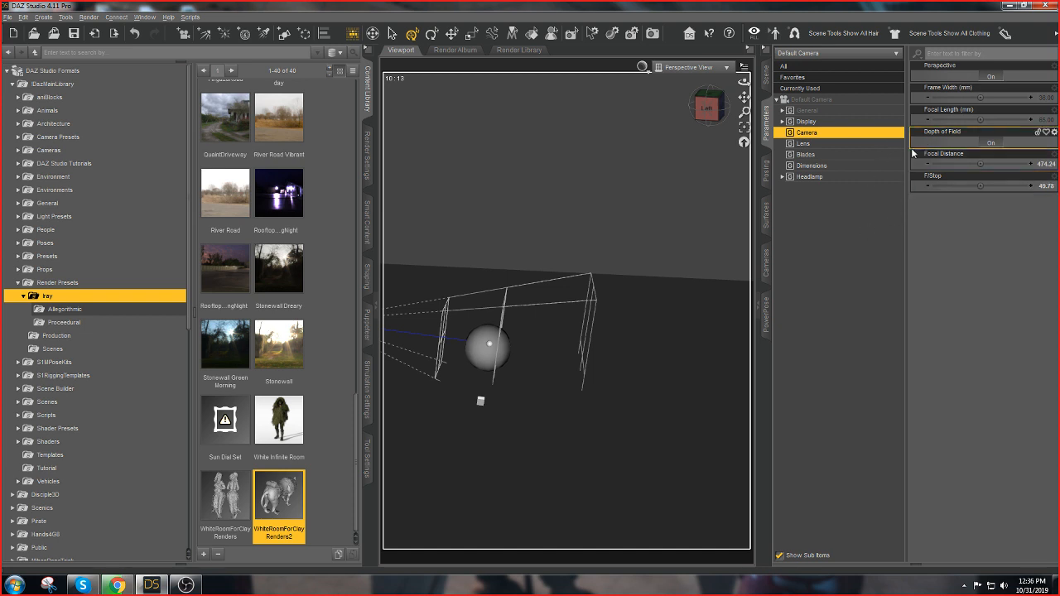
Look through the Default Camera, set Frame Width to 33.37 mm and Focal Length to 53.11 mm, and reframe the sphere and cone
{"action": "left_click", "coordinate": [717, 76]}
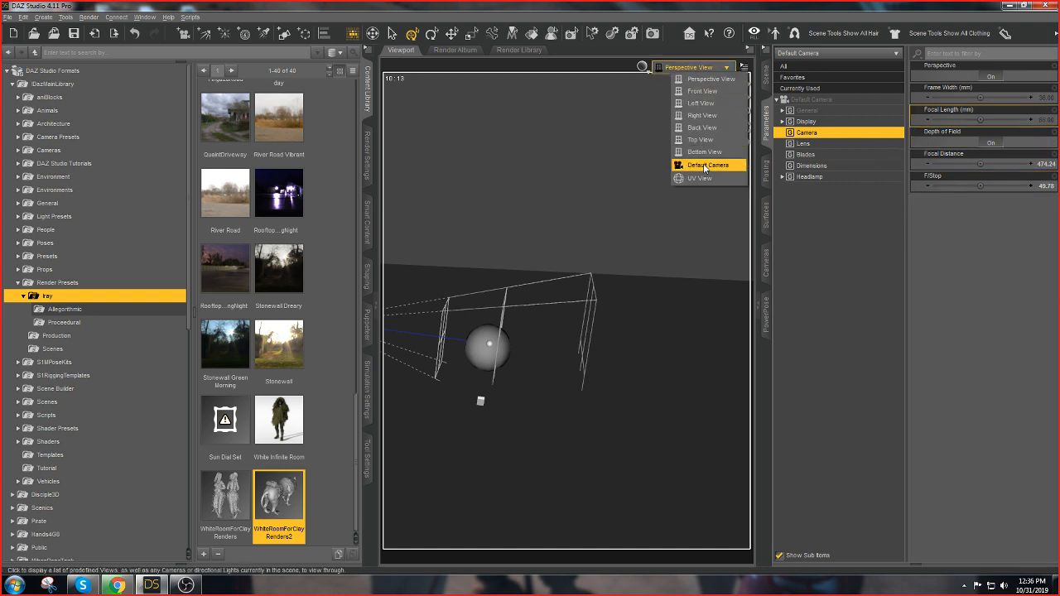
{"action": "left_click", "coordinate": [706, 168]}
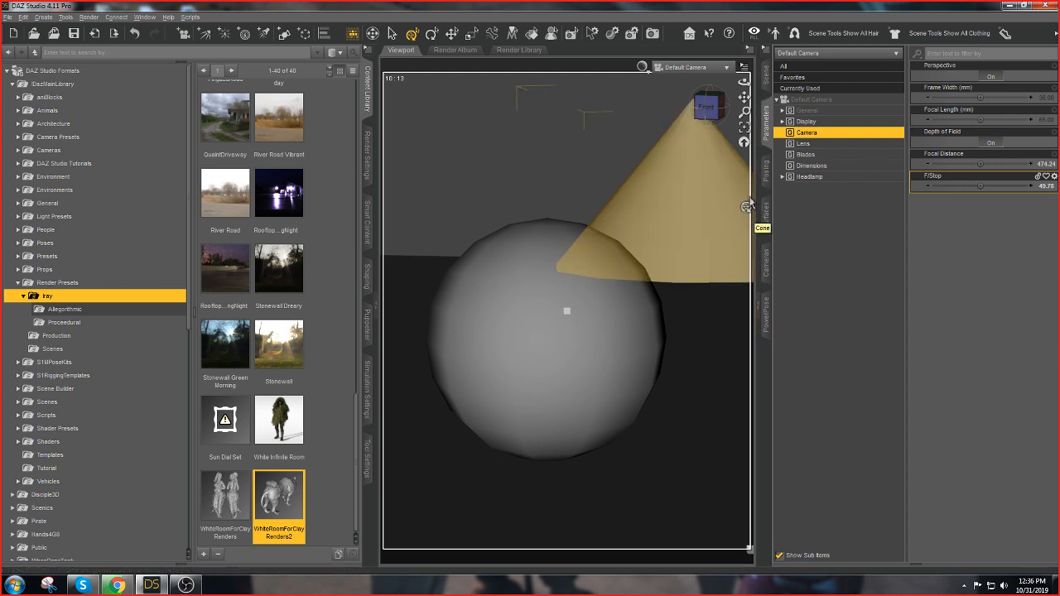
{"action": "left_click", "coordinate": [707, 108]}
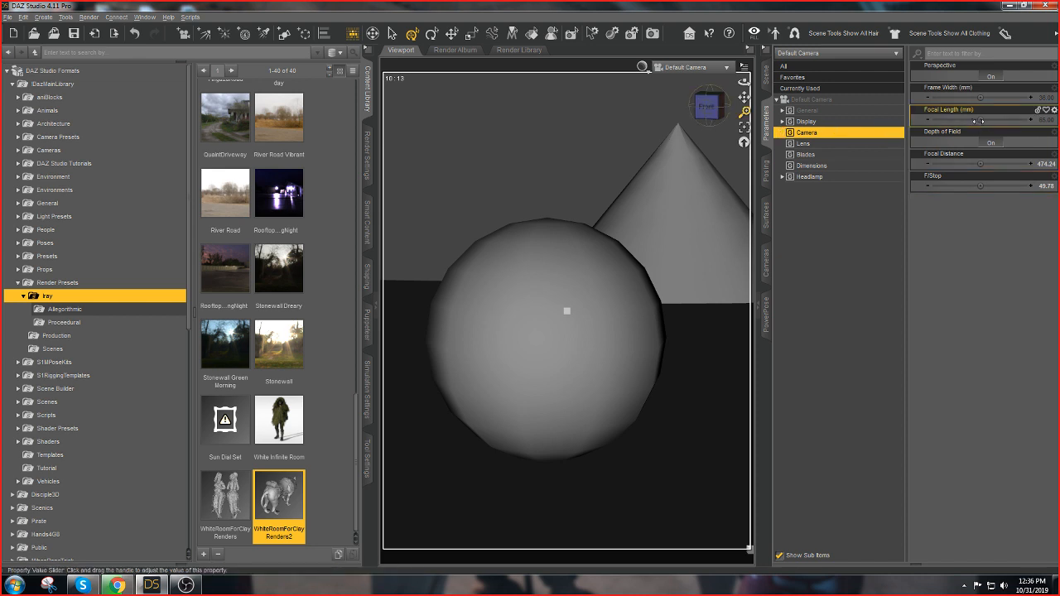
{"action": "mouse_move", "coordinate": [980, 120]}
{"action": "left_mouse_down"}
{"action": "mouse_move", "coordinate": [951, 120]}
{"action": "mouse_move", "coordinate": [972, 120]}
{"action": "mouse_move", "coordinate": [983, 98]}
{"action": "mouse_move", "coordinate": [1005, 98]}
{"action": "mouse_move", "coordinate": [968, 98]}
{"action": "mouse_move", "coordinate": [978, 98]}
{"action": "mouse_move", "coordinate": [964, 120]}
{"action": "mouse_move", "coordinate": [987, 120]}
{"action": "left_mouse_up"}
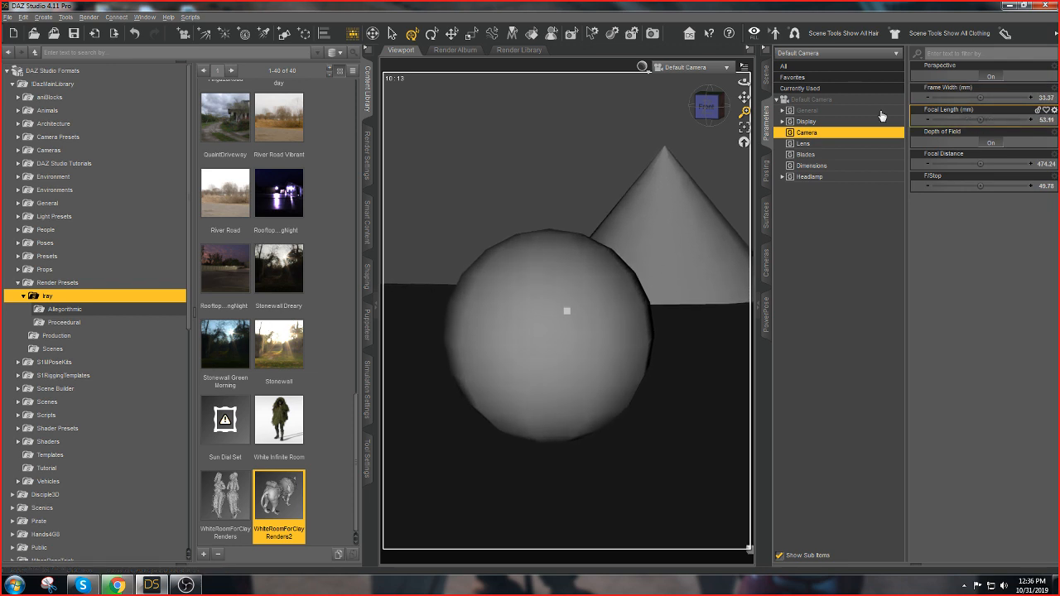
{"action": "left_click_drag", "start_coordinate": [709, 106], "coordinate": [720, 88]}
In Perspective View, set the Default Camera's F/Stop to 47.23 and its Focal Distance to about 471.7
{"action": "left_click", "coordinate": [718, 67]}
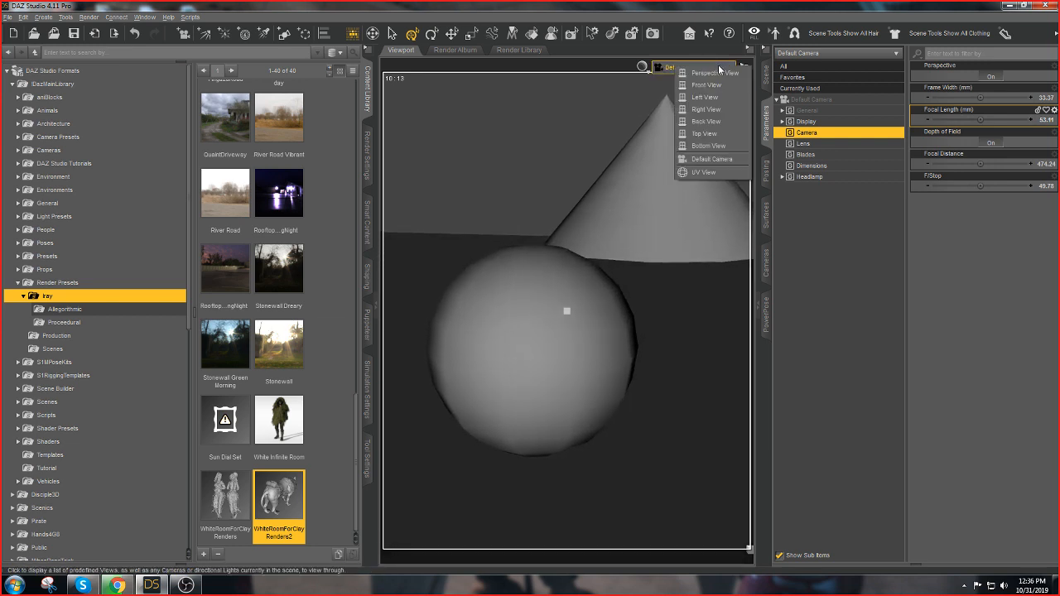
{"action": "left_click", "coordinate": [714, 74]}
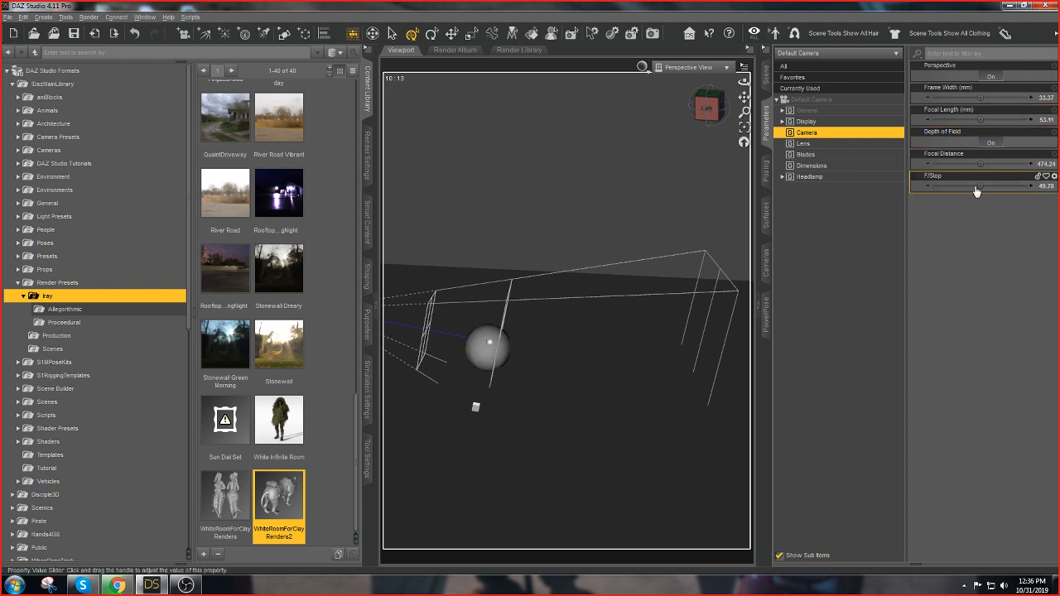
{"action": "mouse_move", "coordinate": [976, 191]}
{"action": "left_mouse_down"}
{"action": "mouse_move", "coordinate": [953, 191]}
{"action": "mouse_move", "coordinate": [974, 191]}
{"action": "left_mouse_up"}
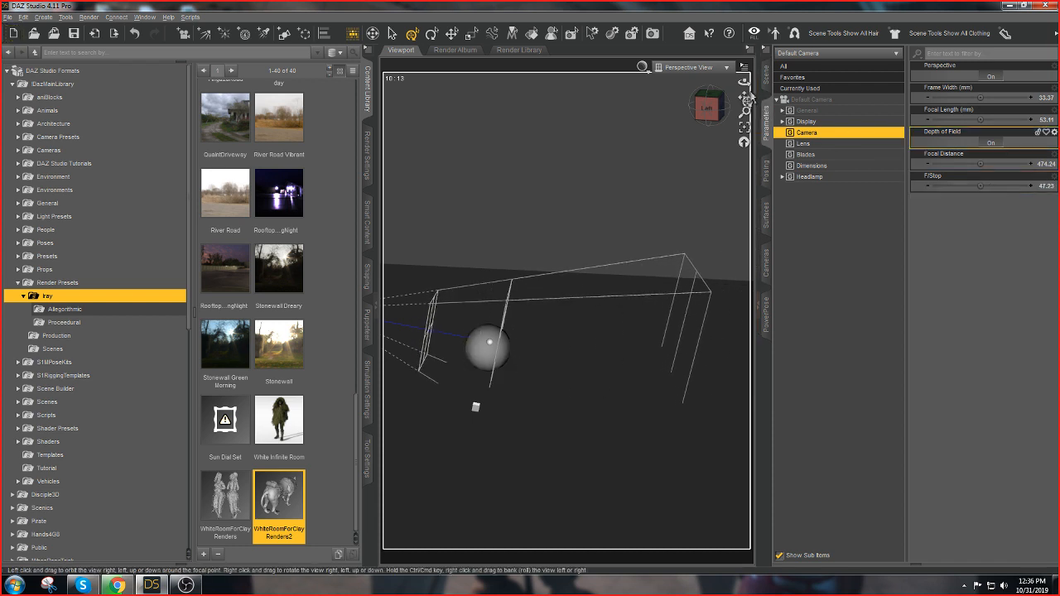
{"action": "left_click_drag", "start_coordinate": [744, 111], "coordinate": [745, 116]}
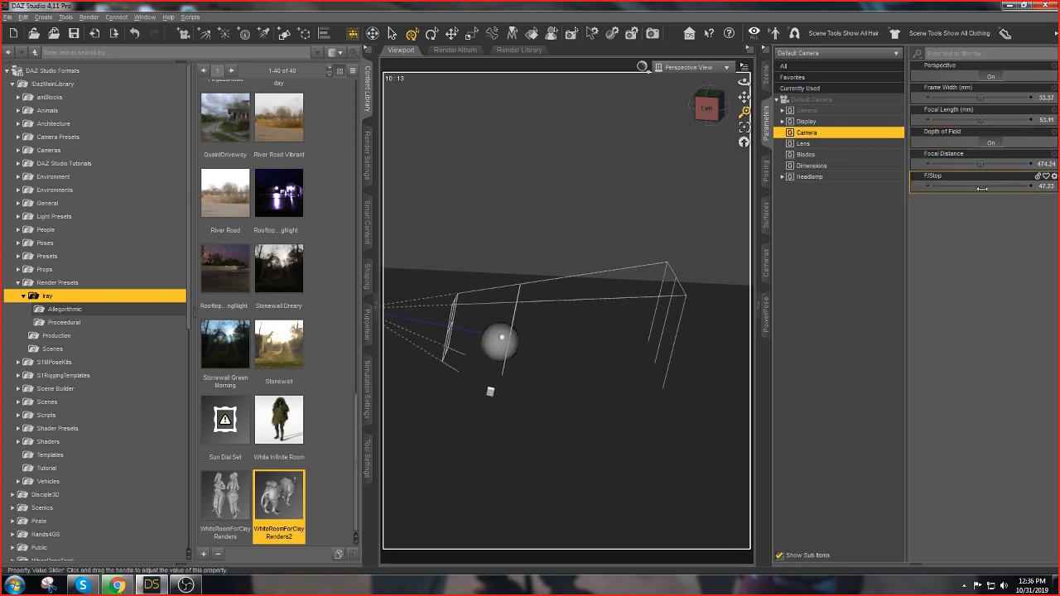
{"action": "left_click_drag", "start_coordinate": [981, 164], "coordinate": [979, 164]}
Preview the scene through the Default Camera in the NVIDIA Iray draw style and return to Texture Shaded
{"action": "left_click", "coordinate": [703, 71]}
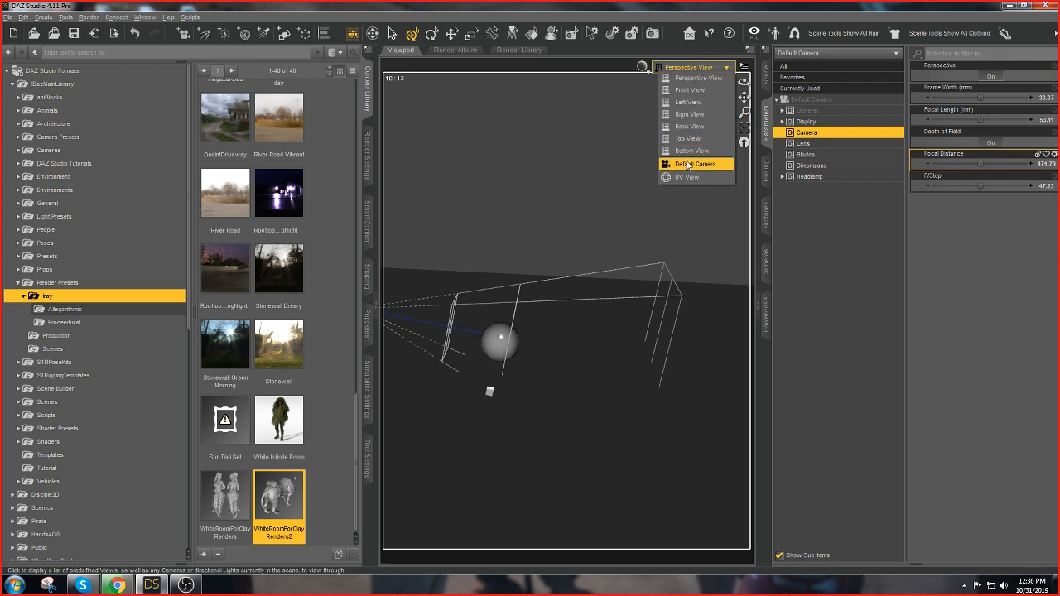
{"action": "left_click", "coordinate": [688, 164]}
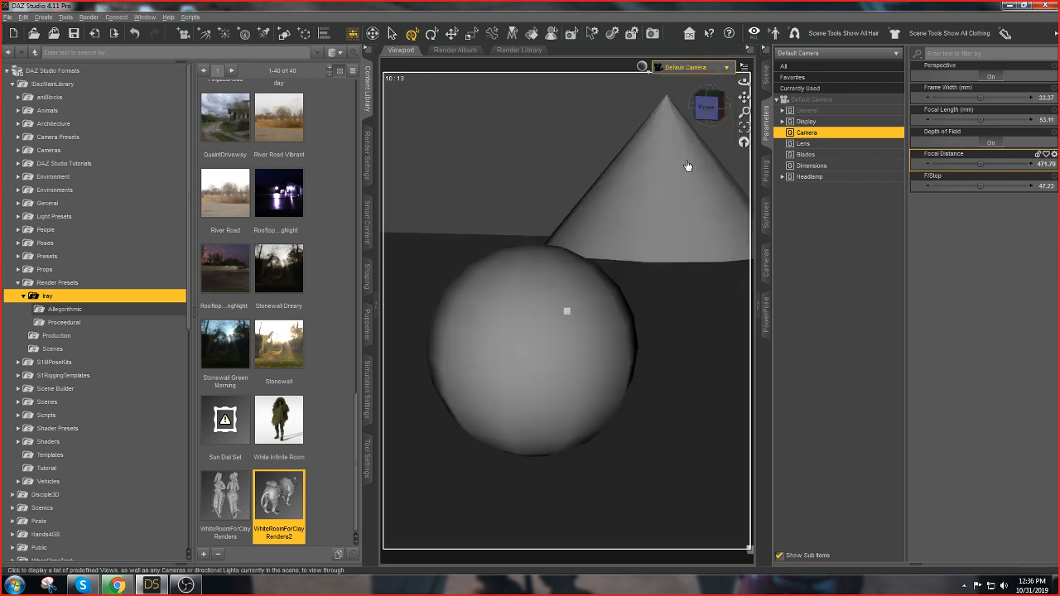
{"action": "left_click", "coordinate": [644, 67]}
{"action": "left_click", "coordinate": [636, 200]}
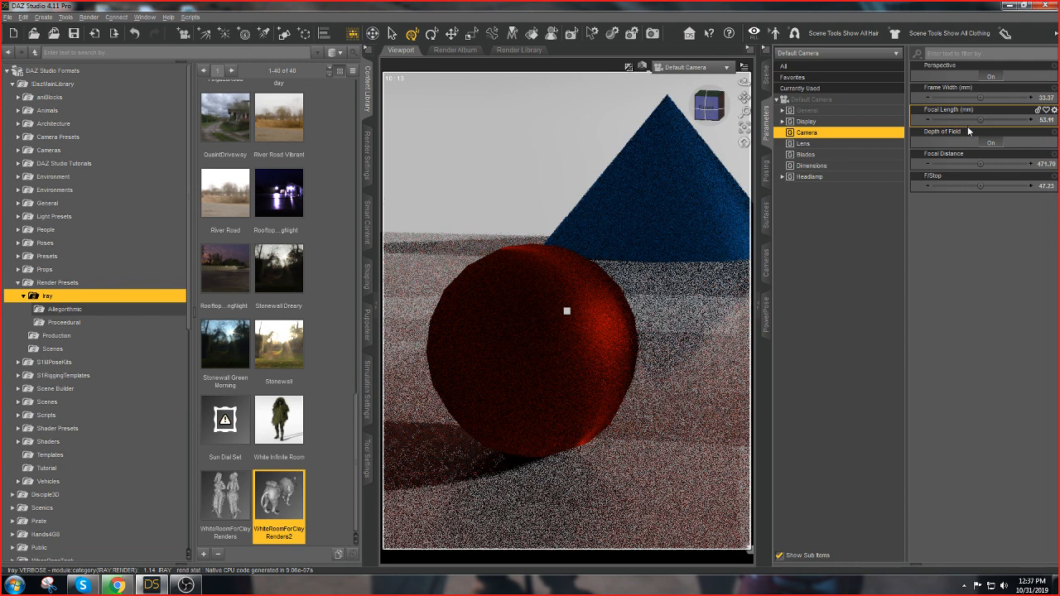
{"action": "left_click", "coordinate": [642, 66]}
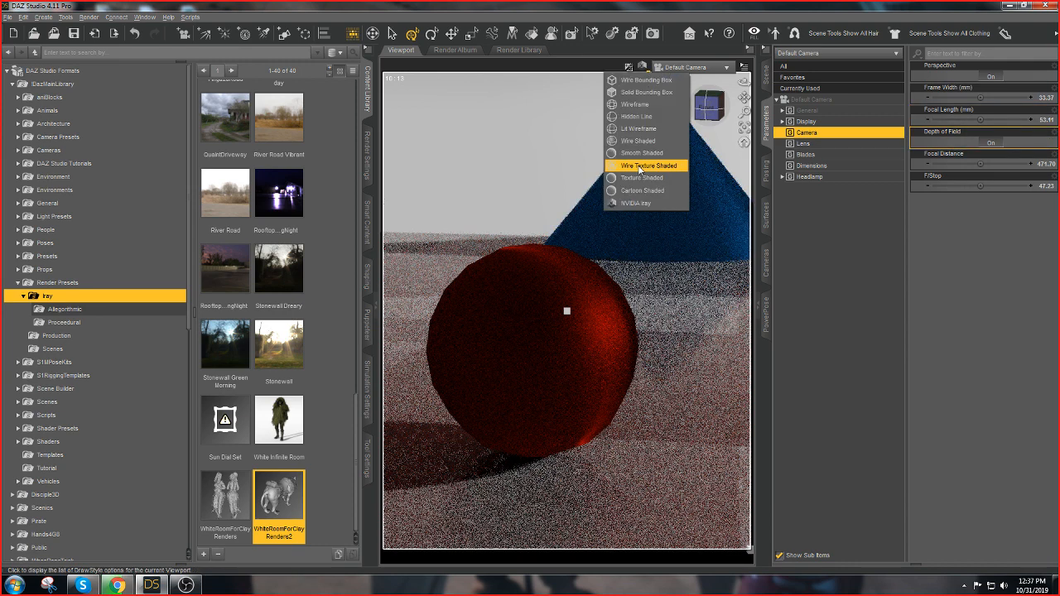
{"action": "left_click", "coordinate": [641, 179]}
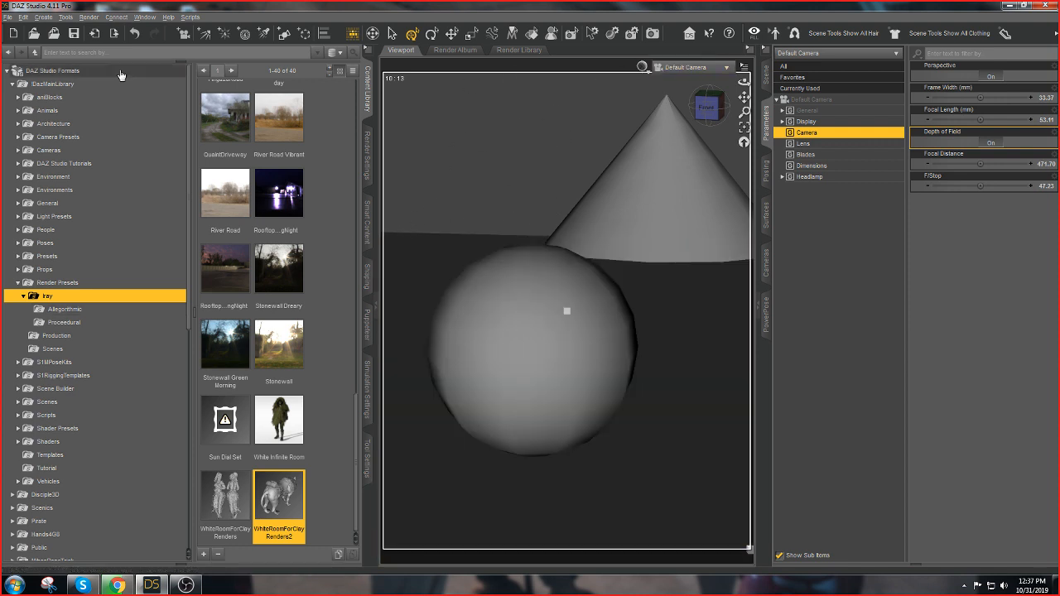
Browse the Light Presets library, examining the Cake and Bob, Iray Ghost Light Kit and omnifreaker folders
{"action": "left_click", "coordinate": [18, 217]}
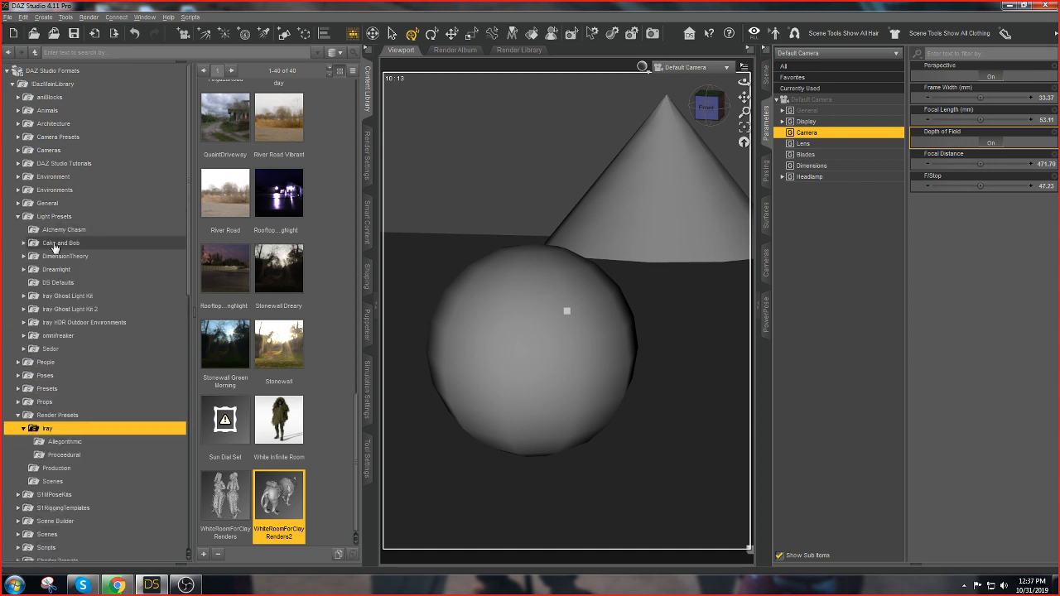
{"action": "left_click", "coordinate": [24, 244]}
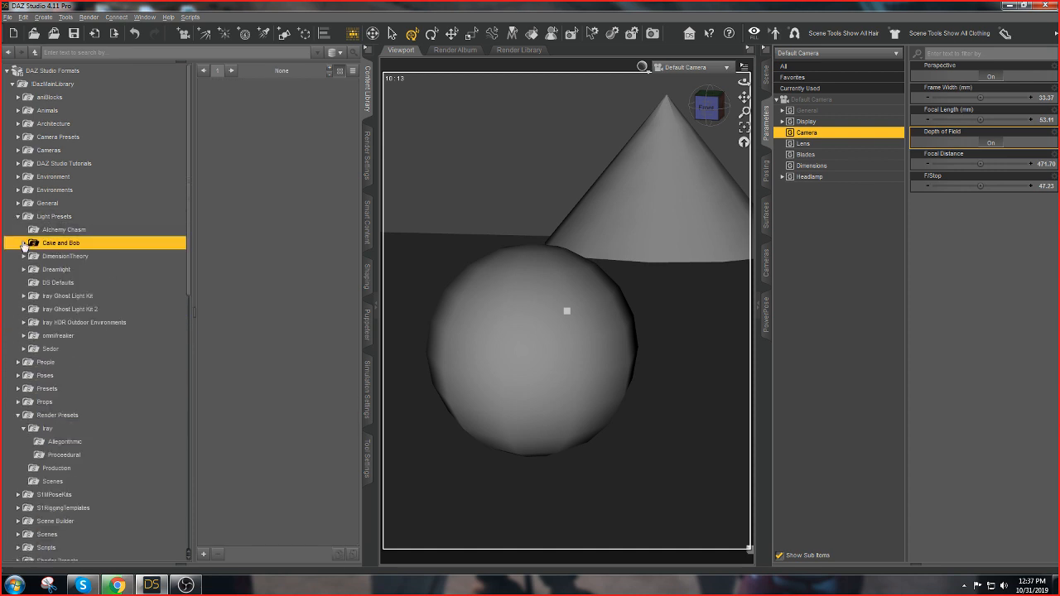
{"action": "left_click", "coordinate": [24, 297]}
{"action": "left_click", "coordinate": [51, 310]}
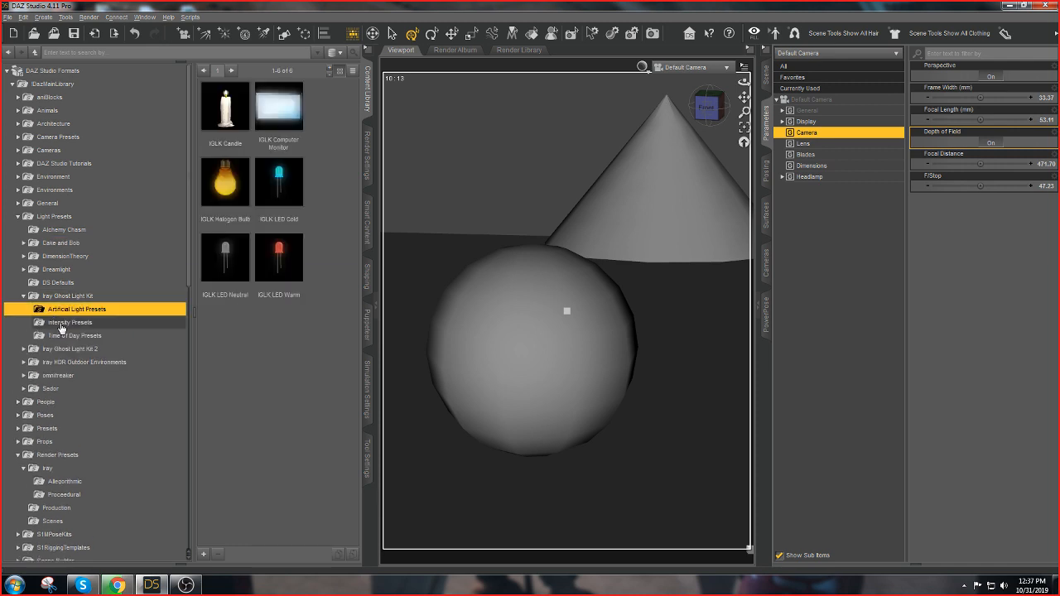
{"action": "left_click", "coordinate": [61, 323]}
{"action": "left_click", "coordinate": [24, 295]}
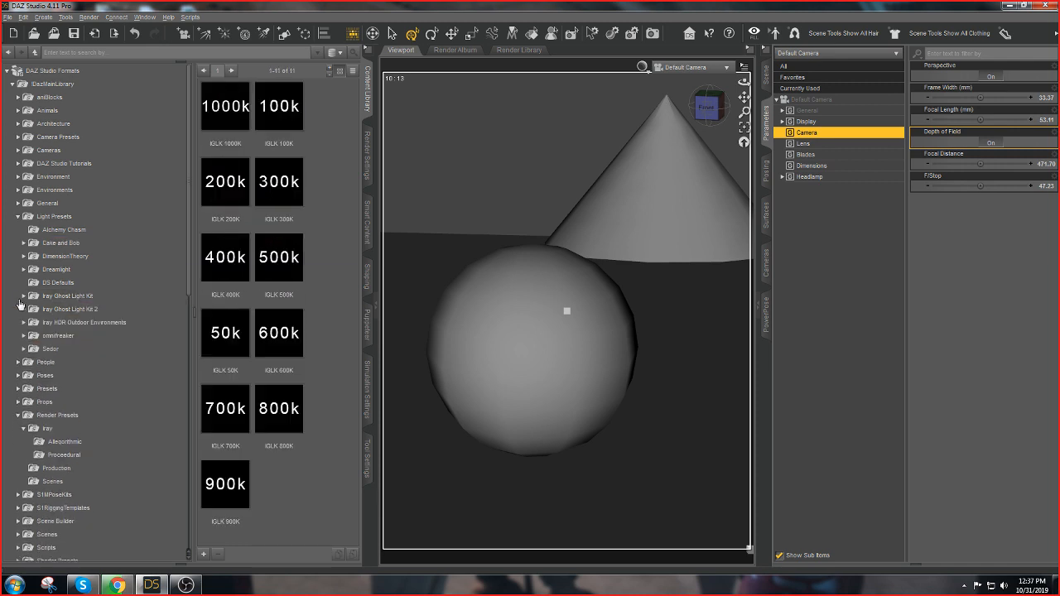
{"action": "left_click", "coordinate": [23, 336]}
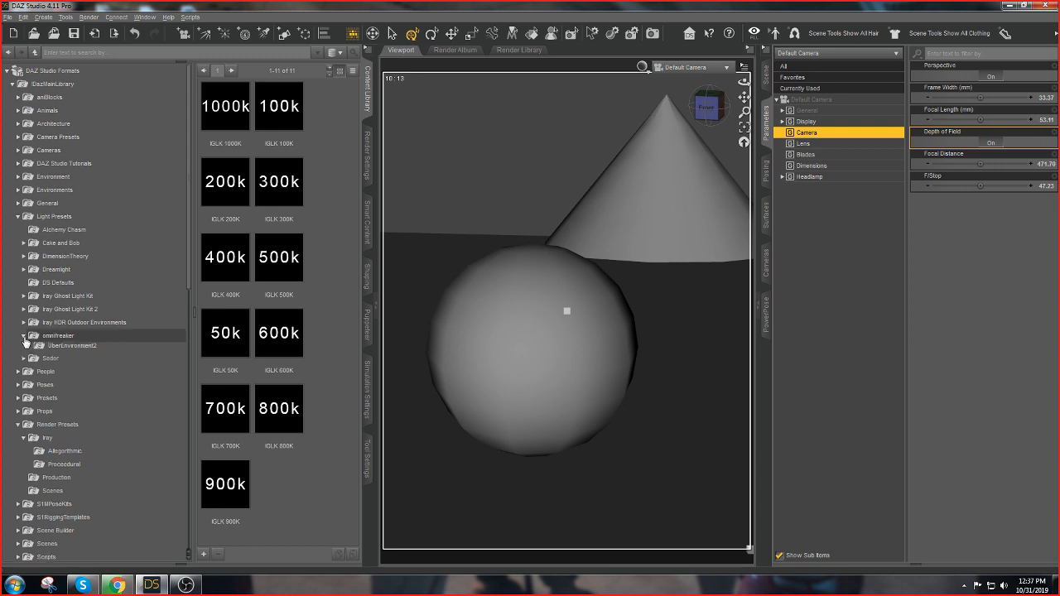
{"action": "left_click", "coordinate": [23, 335]}
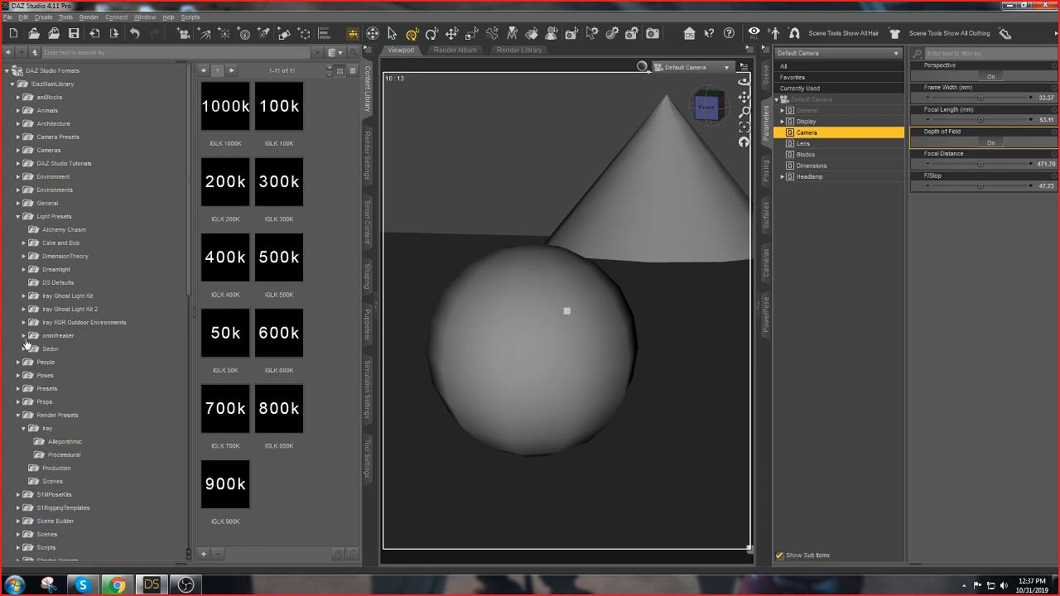
Apply the DTSoI-SunsetB light preset from DimensionTheory's Skies Of iRadiance and preview the scene in NVIDIA Iray
{"action": "left_click", "coordinate": [24, 257]}
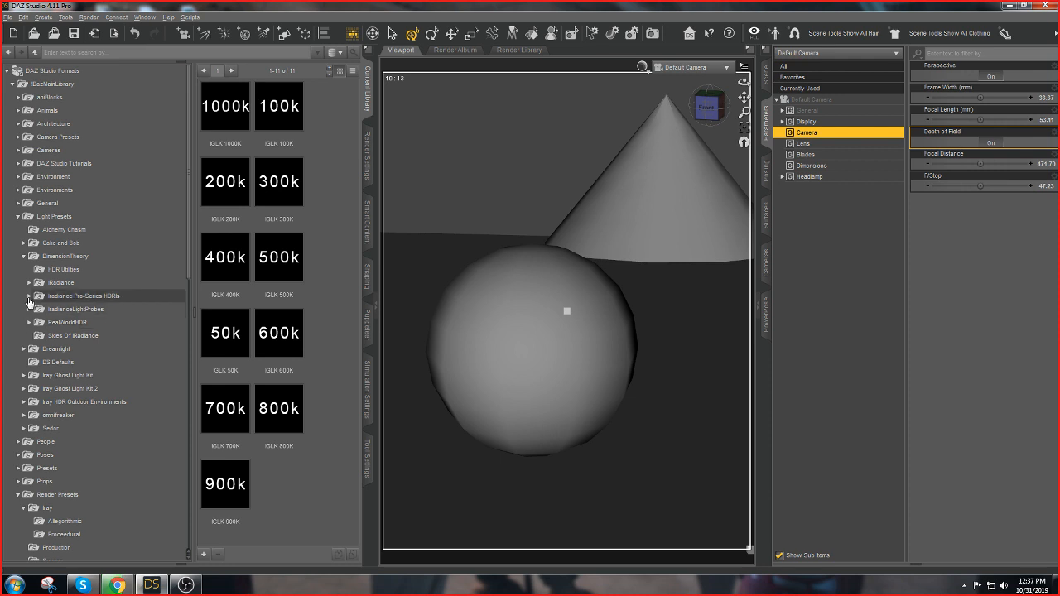
{"action": "left_click", "coordinate": [29, 296]}
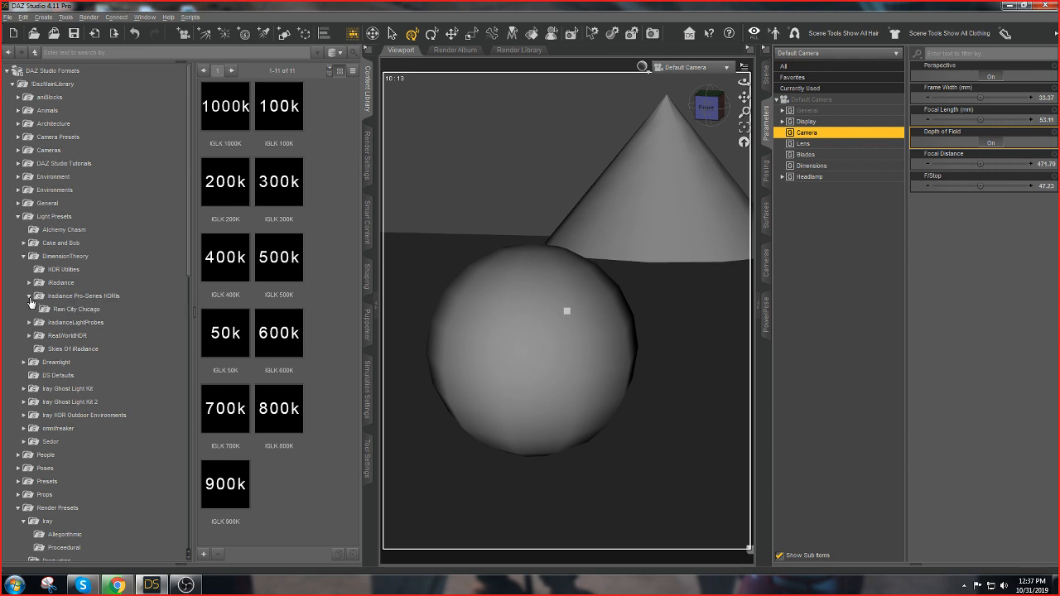
{"action": "left_click", "coordinate": [27, 339]}
{"action": "left_click", "coordinate": [28, 337]}
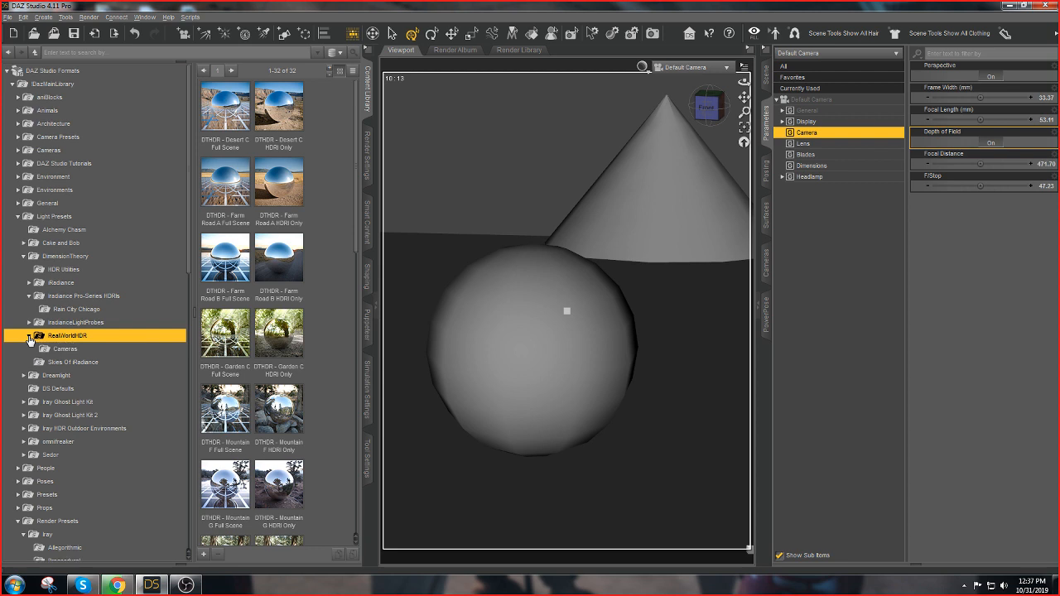
{"action": "left_click", "coordinate": [59, 355]}
{"action": "left_click", "coordinate": [57, 340]}
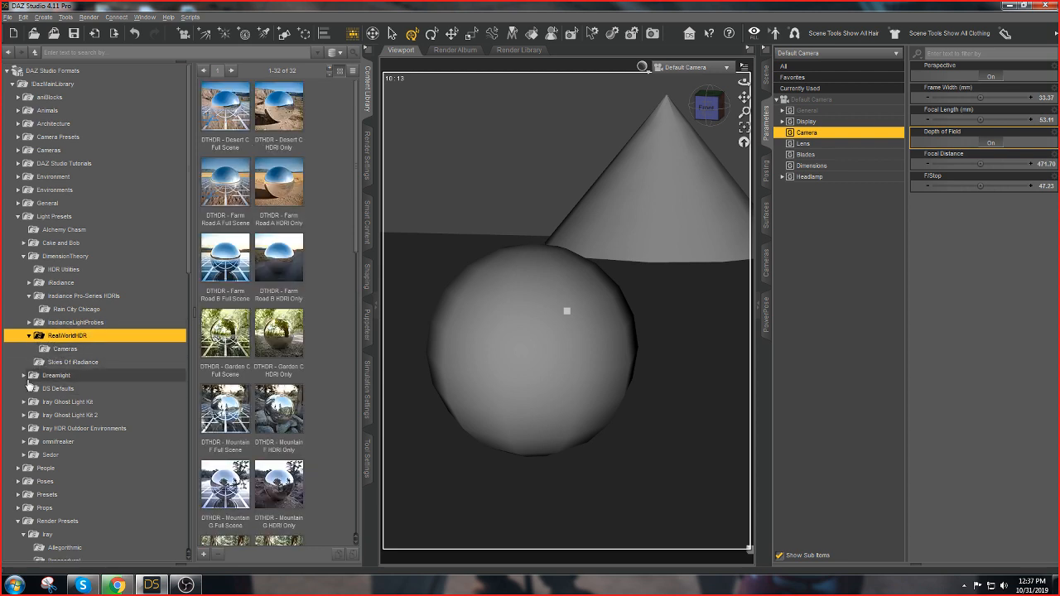
{"action": "left_click", "coordinate": [39, 364]}
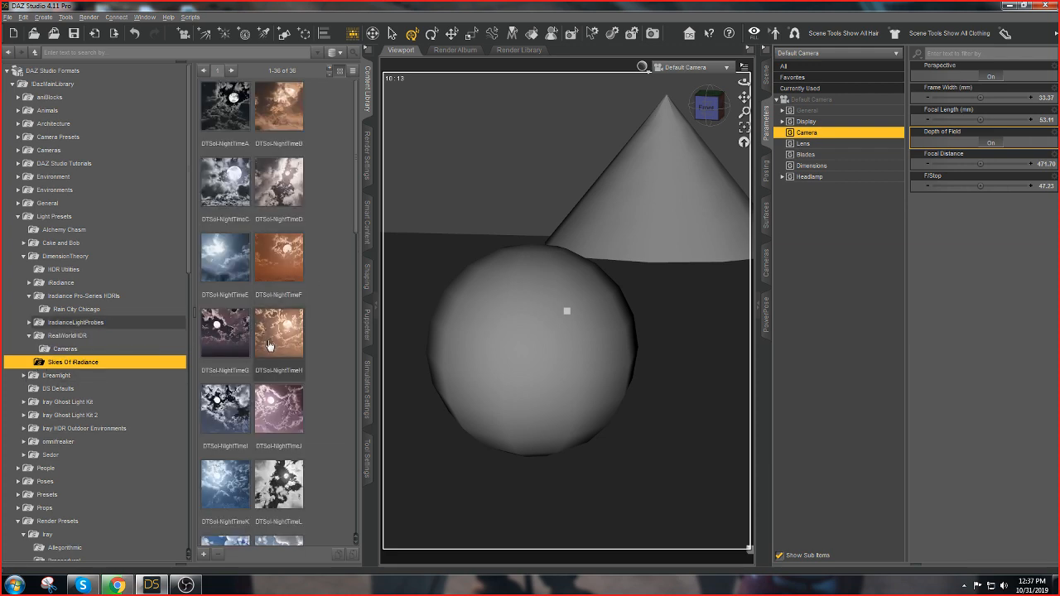
{"action": "scroll", "coordinate": [267, 347], "scroll_direction": "down", "scroll_amount": 10}
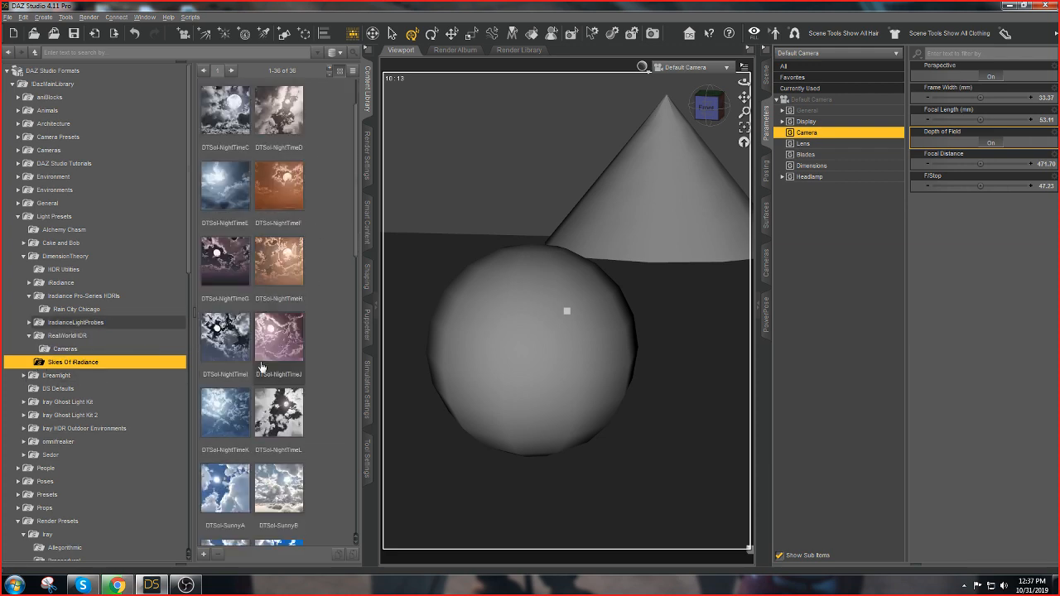
{"action": "scroll", "coordinate": [264, 356], "scroll_direction": "up", "scroll_amount": 3}
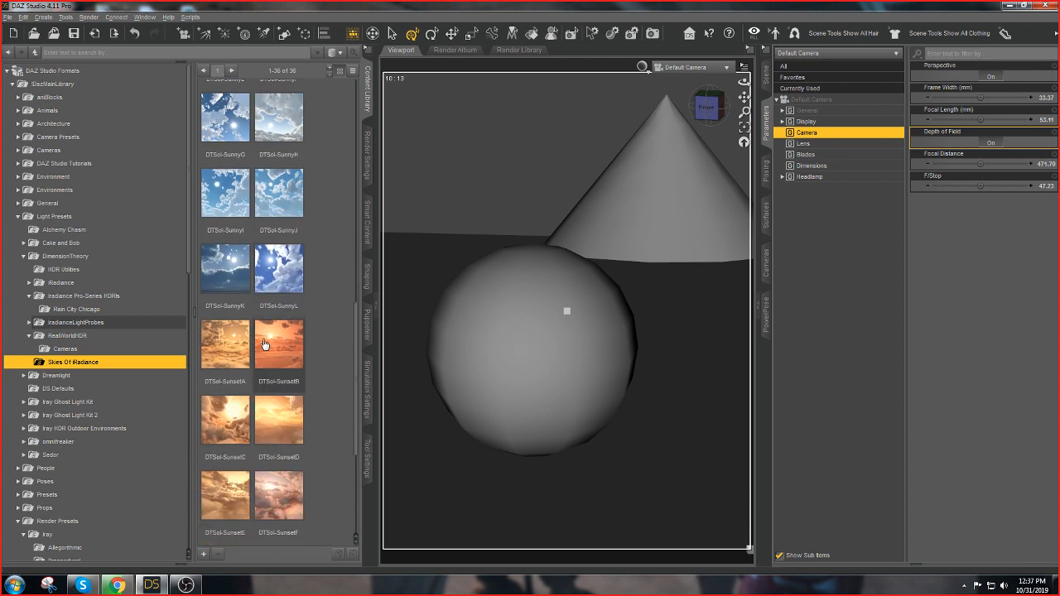
{"action": "left_click", "coordinate": [281, 348]}
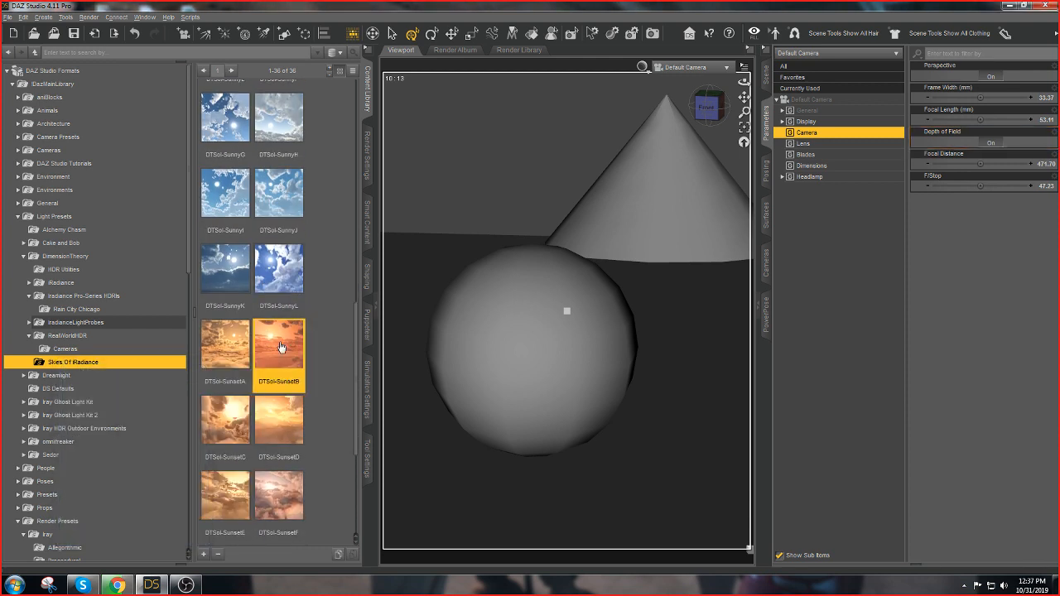
{"action": "left_click", "coordinate": [643, 66]}
{"action": "left_click", "coordinate": [627, 204]}
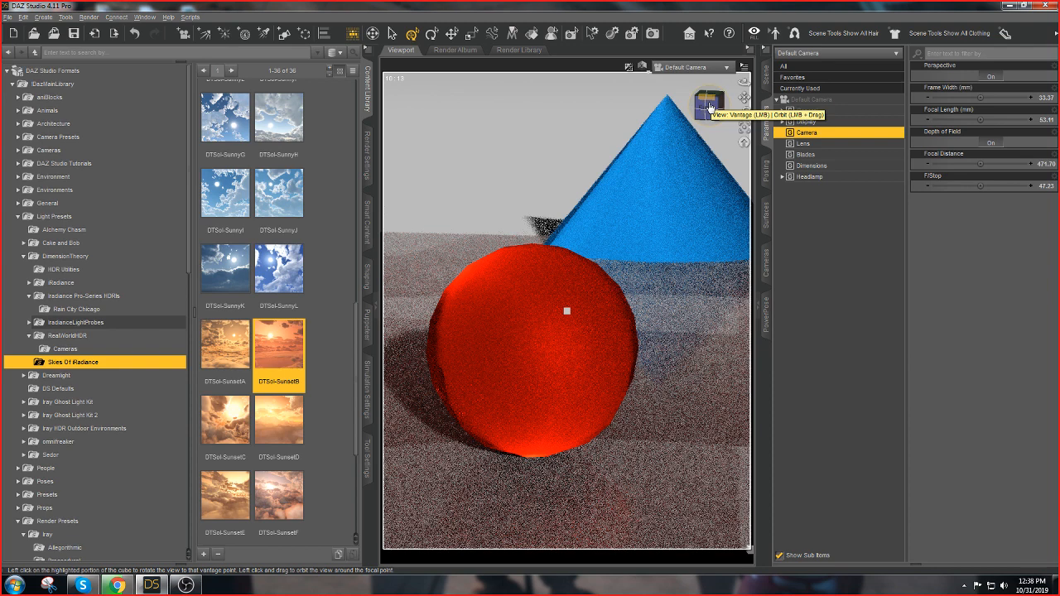
Orbit the Default Camera view slightly around the sphere and apply the DTSoI-SunnyI light preset from Skies Of iRadiance
{"action": "left_click_drag", "start_coordinate": [709, 108], "coordinate": [716, 106]}
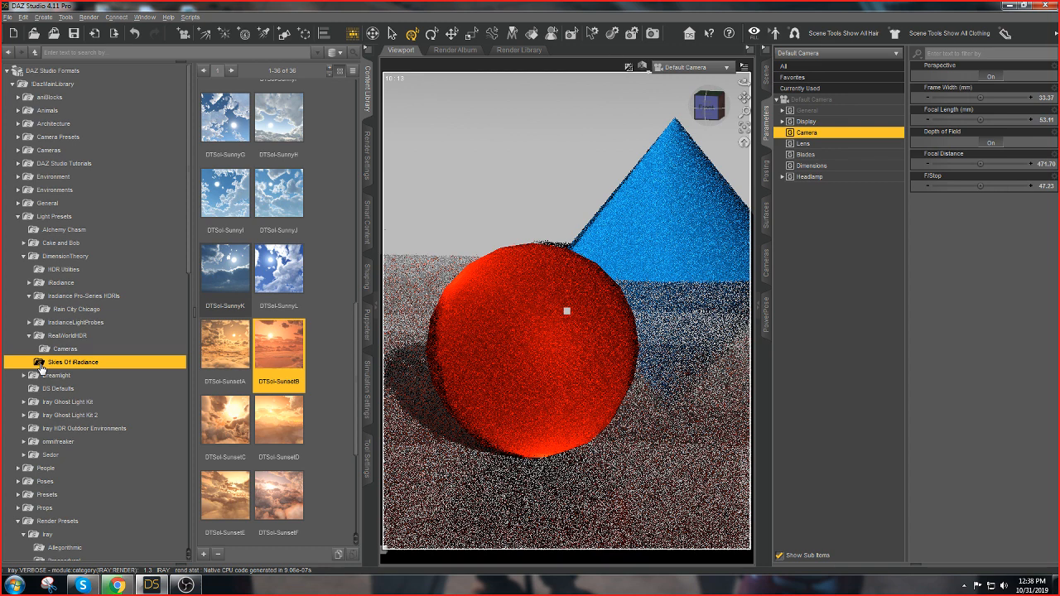
{"action": "double_click", "coordinate": [225, 192]}
{"action": "left_click", "coordinate": [18, 216]}
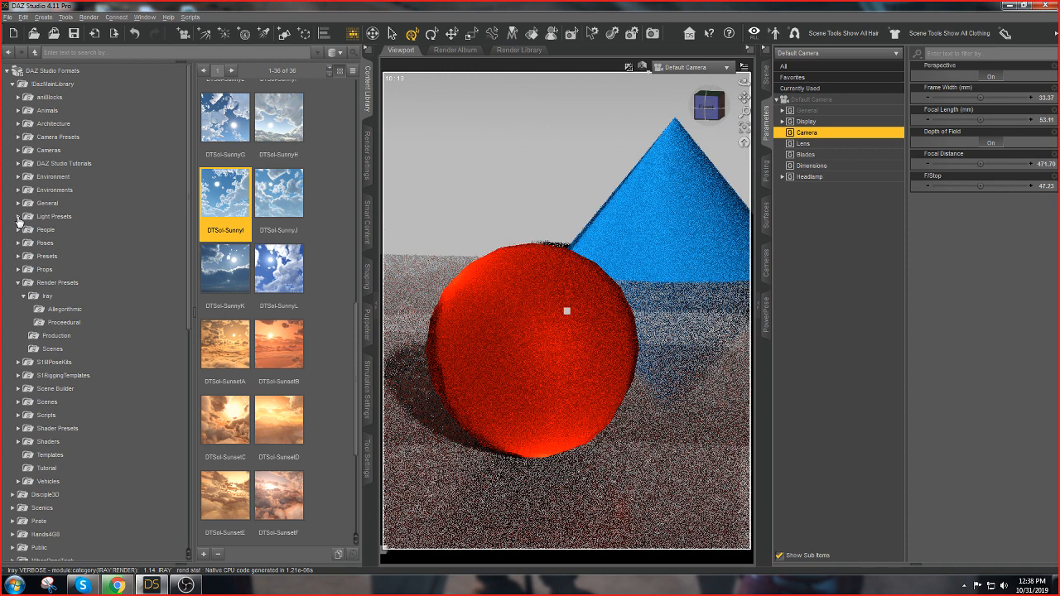
Apply the Walnut Semi-Gloss shader from the Iray NVIDIA MDL Examples to the sphere's Default surface
{"action": "left_click", "coordinate": [766, 215]}
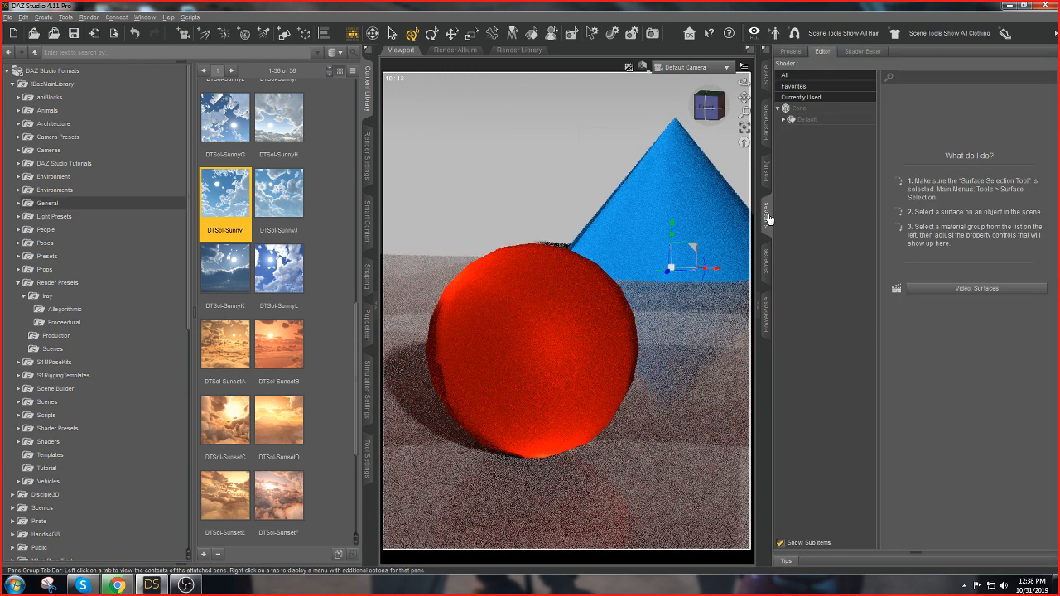
{"action": "left_click", "coordinate": [801, 116]}
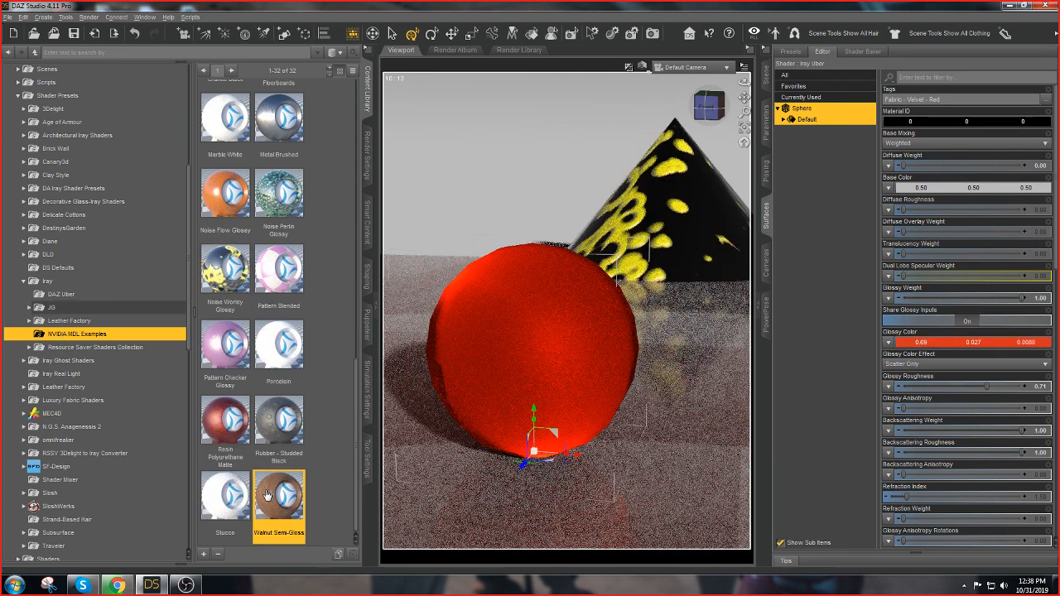
{"action": "double_click", "coordinate": [266, 494]}
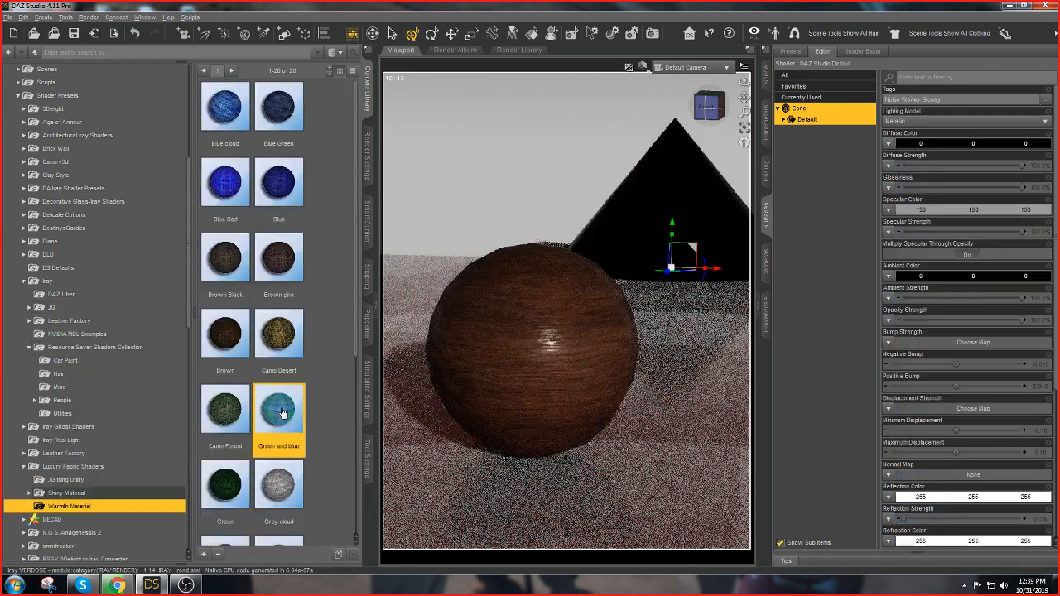
Apply the Green and blue shader from Luxury Fabric Shaders' Warmth Material to the cone and slightly increase the cone's overall Scale
{"action": "double_click", "coordinate": [280, 410]}
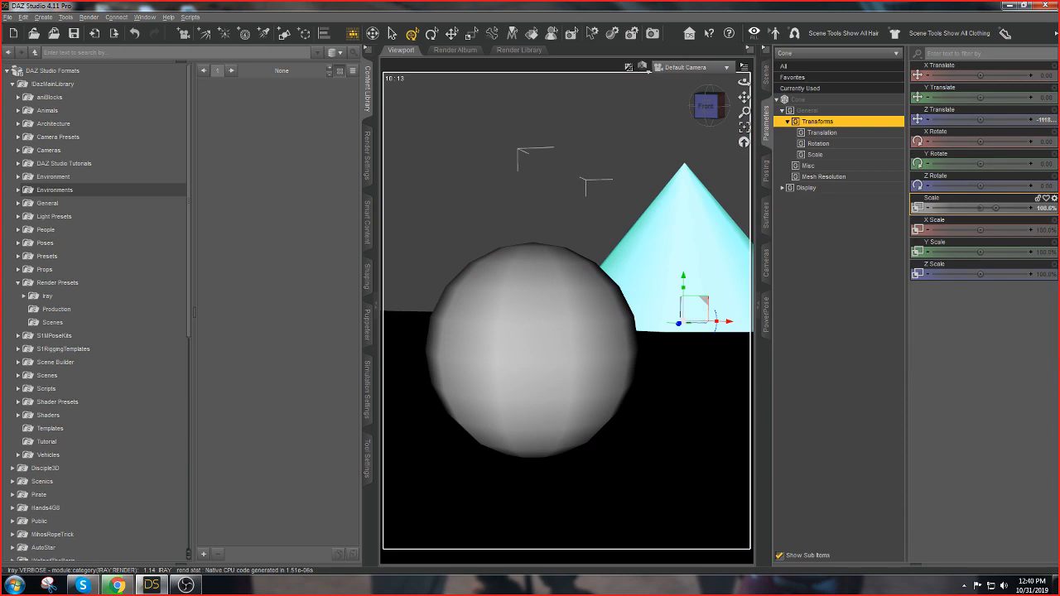
{"action": "left_click_drag", "start_coordinate": [997, 208], "coordinate": [1007, 208]}
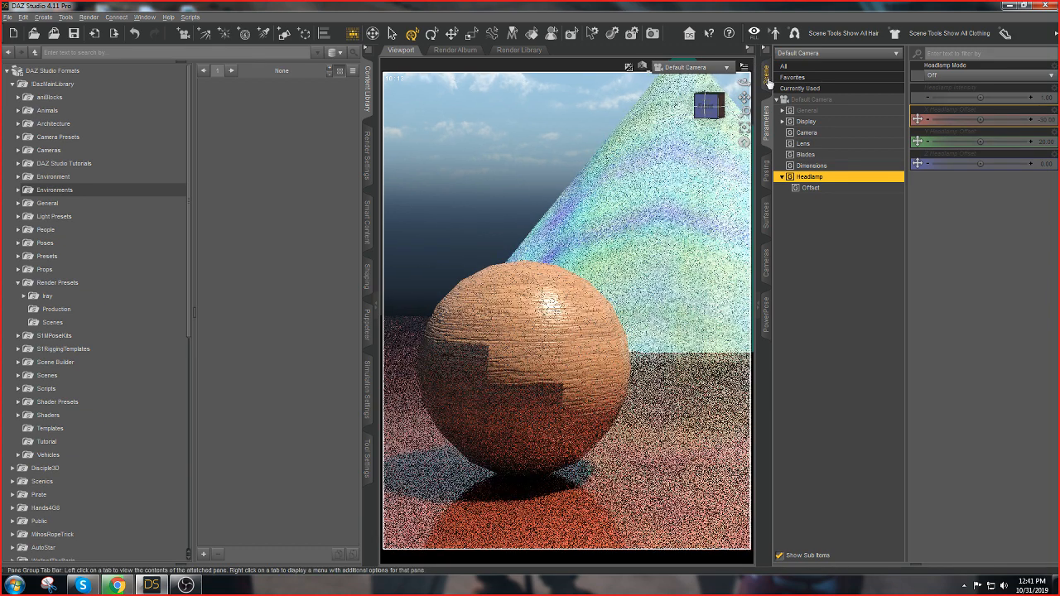
Bring up the scene list and the render settings, and set the viewport's draw style to Texture Shaded
{"action": "left_click", "coordinate": [767, 76]}
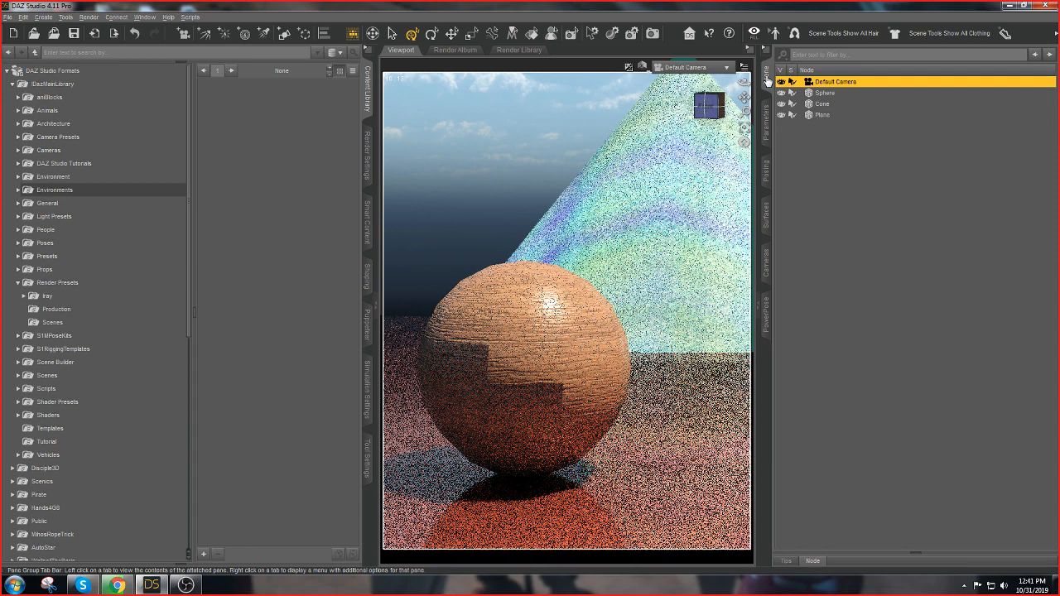
{"action": "left_click", "coordinate": [368, 159]}
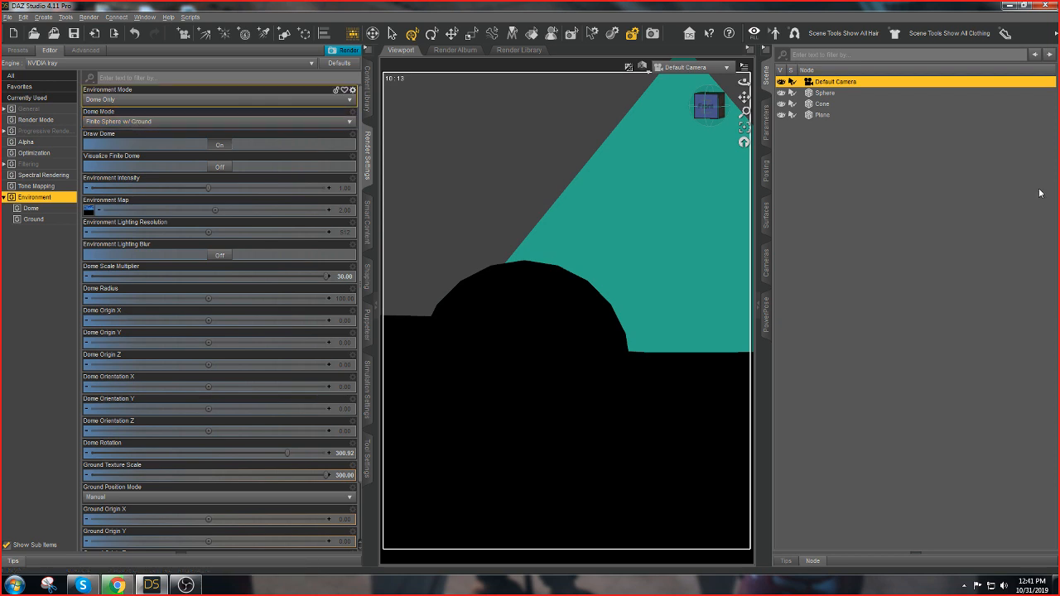
{"action": "left_click", "coordinate": [643, 66]}
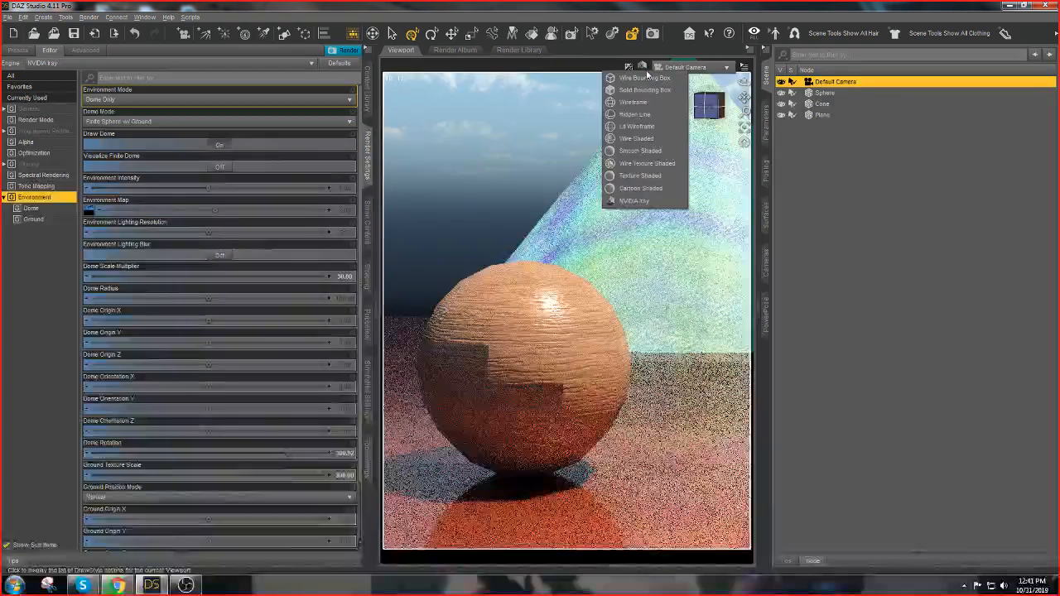
{"action": "left_click", "coordinate": [641, 176]}
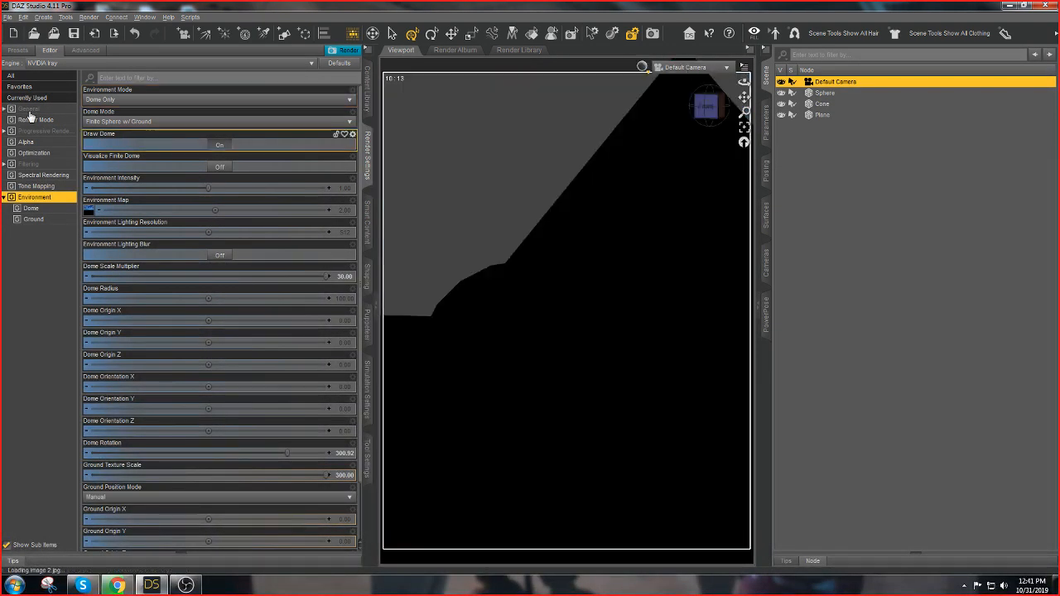
Set the render's Image Path to the Lessons folder inside !3DContentProduction/!Promos on the H: drive
{"action": "left_click", "coordinate": [30, 112]}
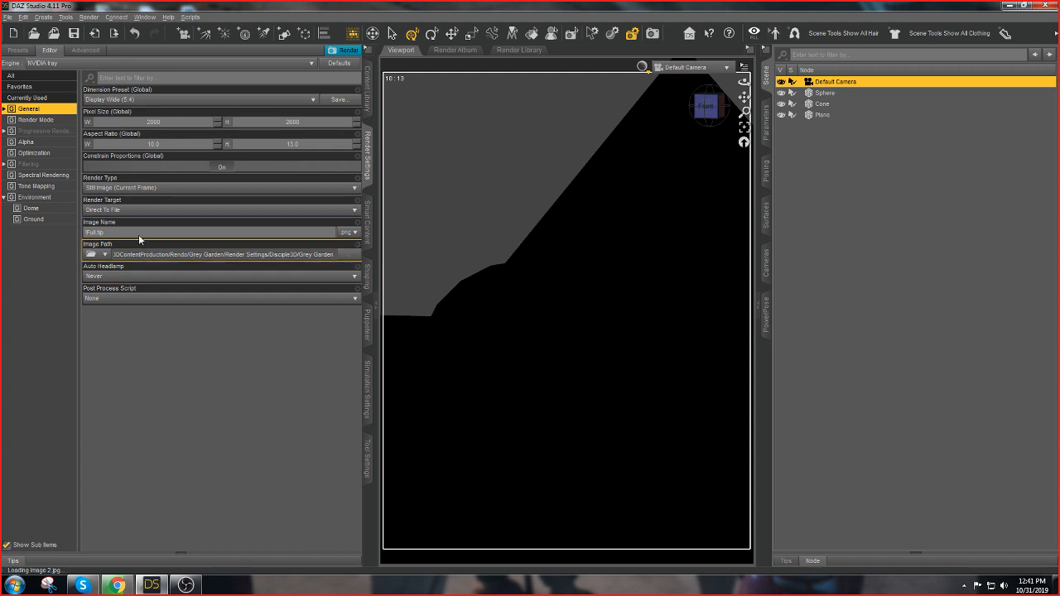
{"action": "left_click", "coordinate": [348, 254]}
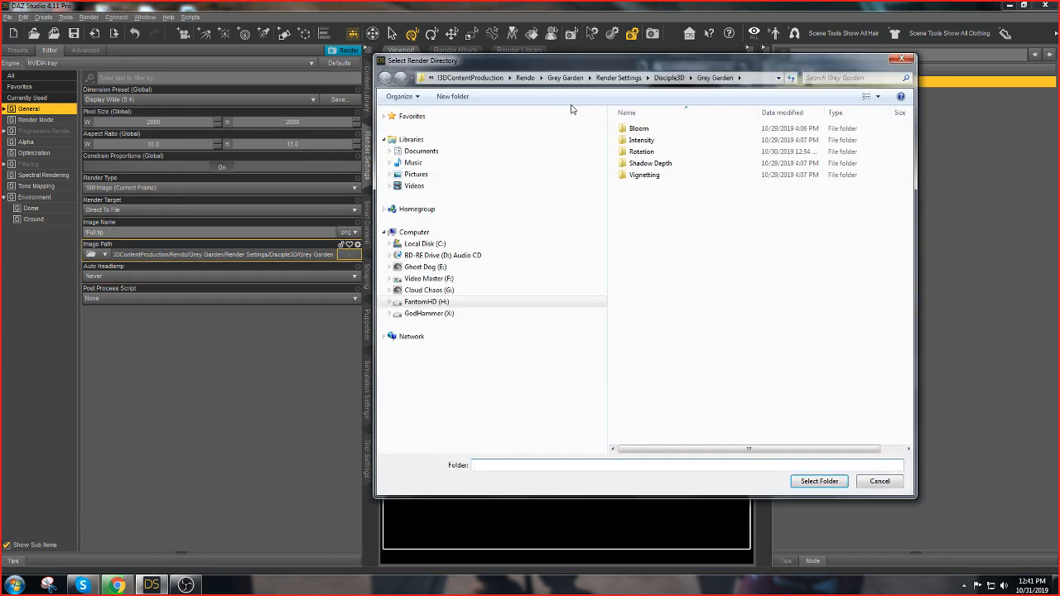
{"action": "left_click", "coordinate": [471, 77]}
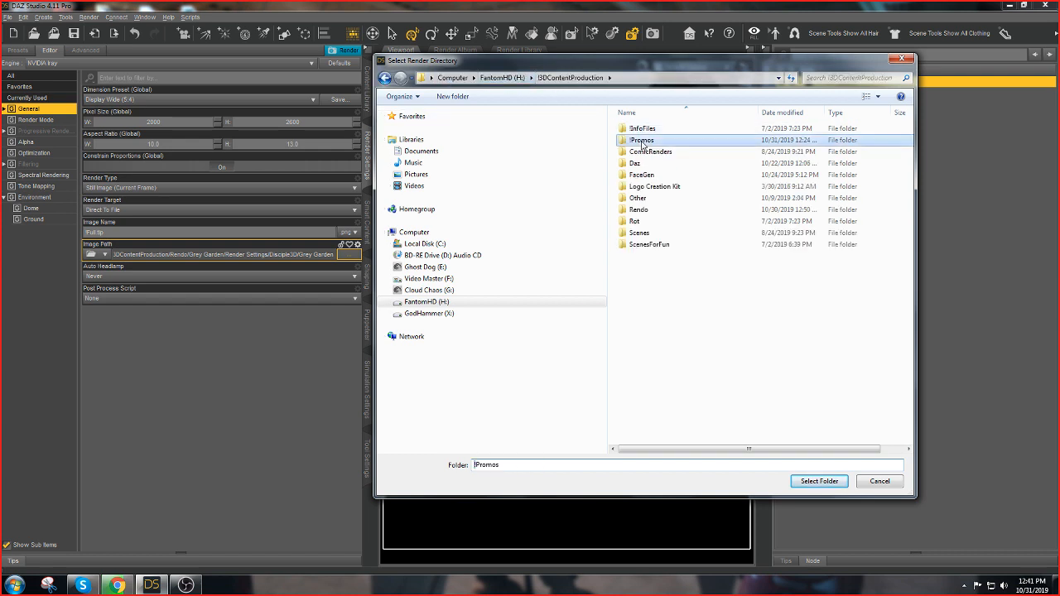
{"action": "double_click", "coordinate": [642, 140]}
{"action": "double_click", "coordinate": [641, 128]}
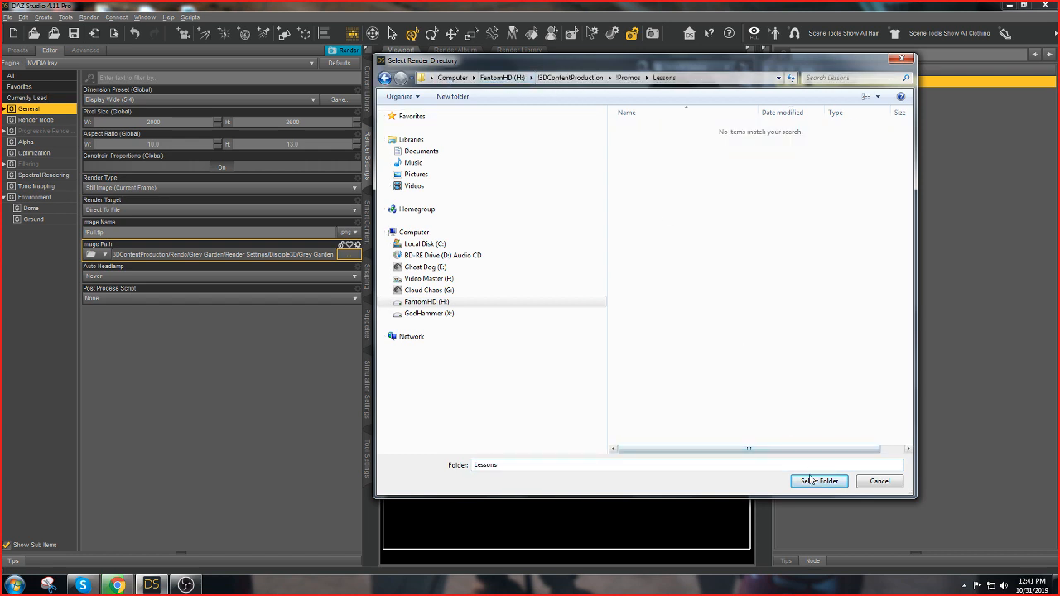
{"action": "left_click", "coordinate": [816, 481]}
Replace the render's Image Name with ReggiesKnowledgeBomb_CameraSetupBasics
{"action": "left_click_drag", "start_coordinate": [123, 233], "coordinate": [2, 249]}
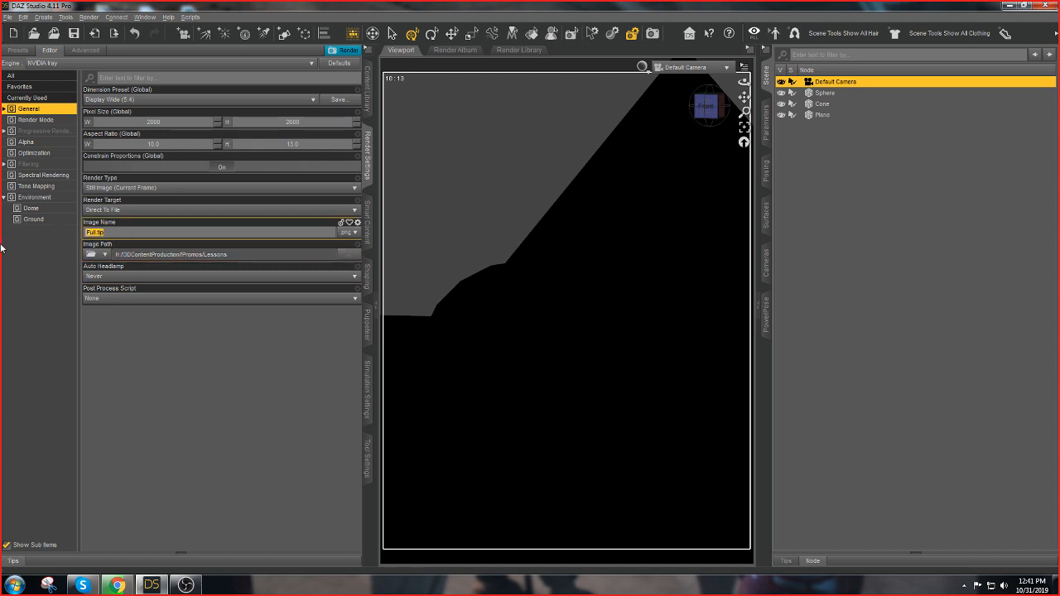
{"action": "key", "text": "BackSpace"}
{"action": "type", "text": "Rep"}
{"action": "type", "text": "gies"}
{"action": "type", "text": "KnowledgeB"}
{"action": "type", "text": "omb"}
{"action": "type", "text": "_CameraSetu"}
{"action": "type", "text": "pBasics"}
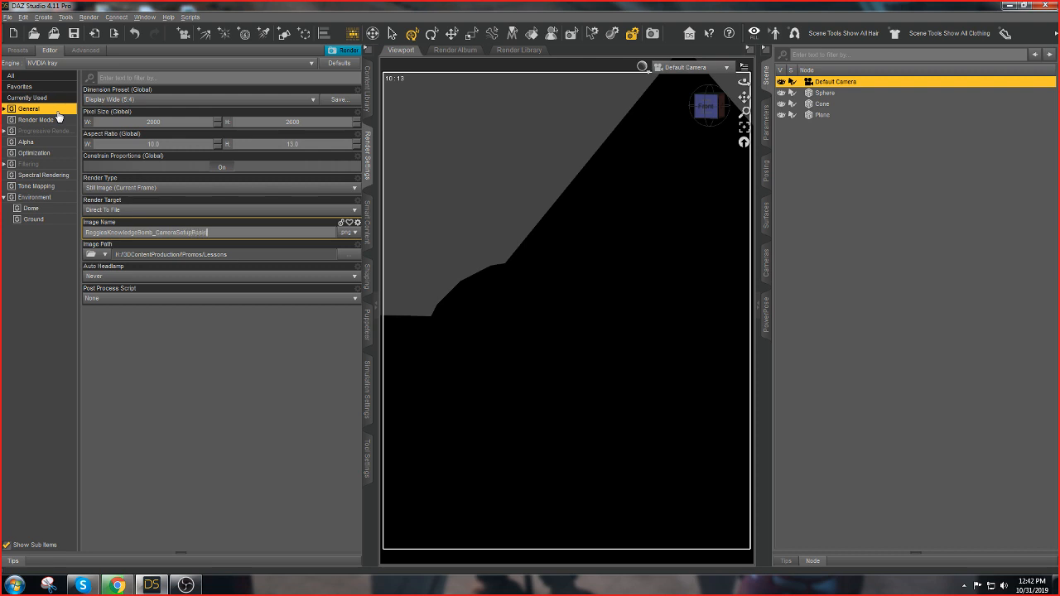
In the Progressive Rendering settings, set Max Samples to 1000 and Max Time to 1000 seconds
{"action": "left_click", "coordinate": [51, 132]}
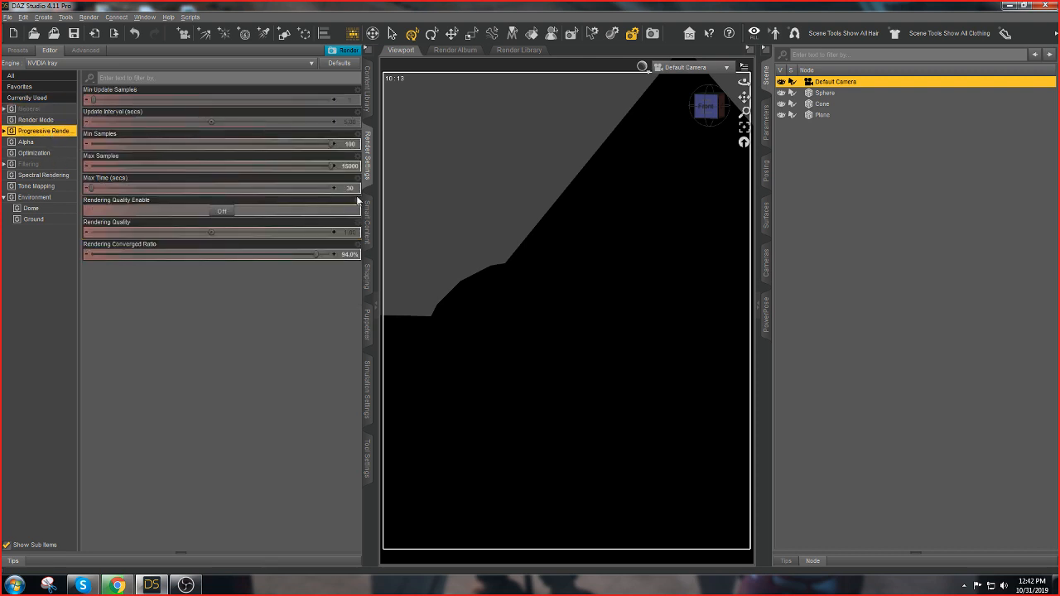
{"action": "double_click", "coordinate": [347, 166]}
{"action": "type", "text": "1000"}
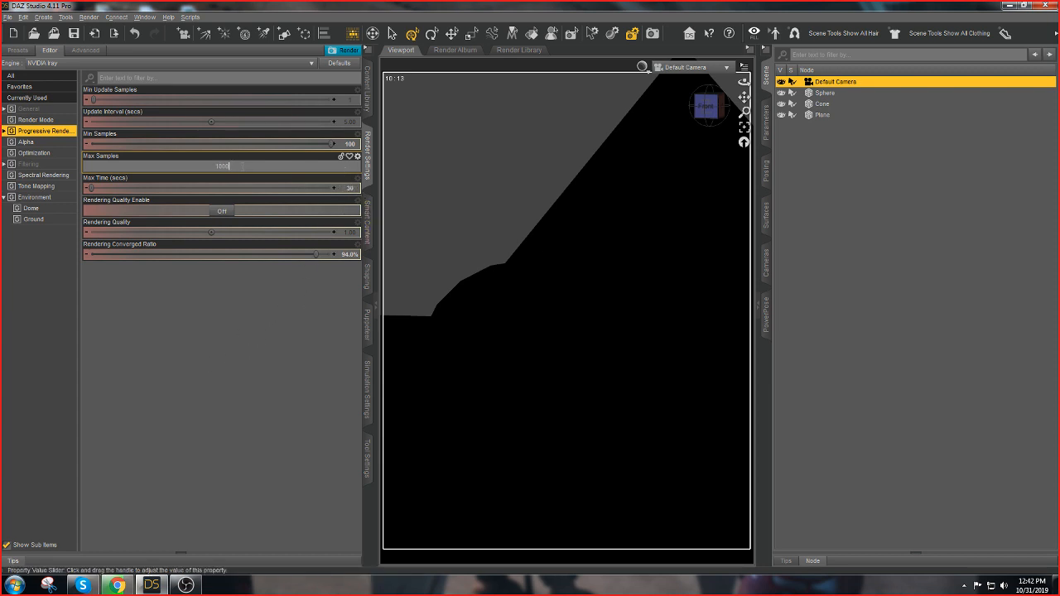
{"action": "left_click", "coordinate": [258, 392]}
{"action": "double_click", "coordinate": [350, 188]}
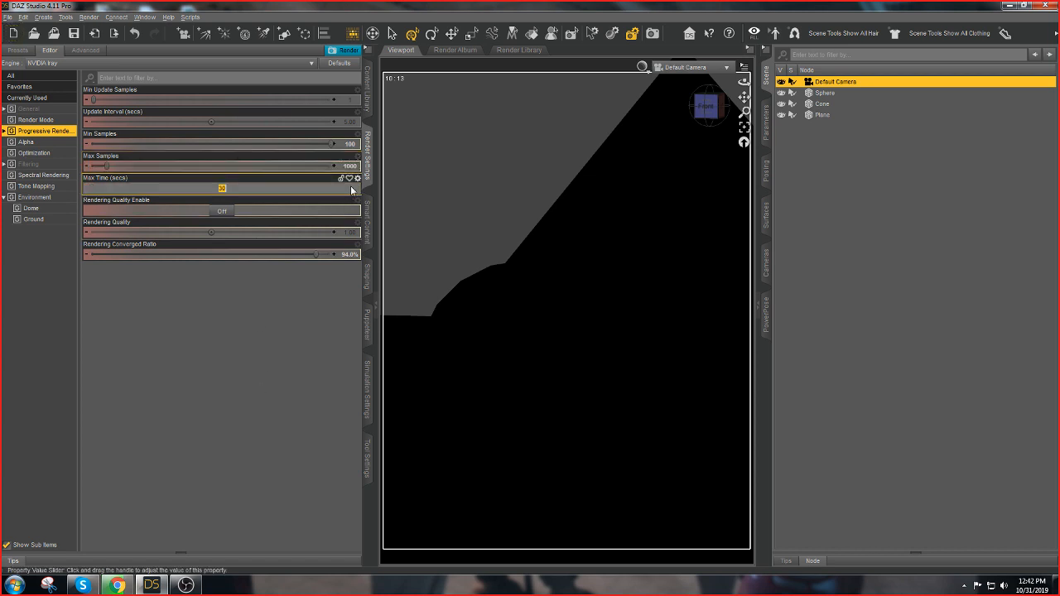
{"action": "key", "text": "BackSpace"}
{"action": "type", "text": "1000"}
{"action": "key", "text": "Return"}
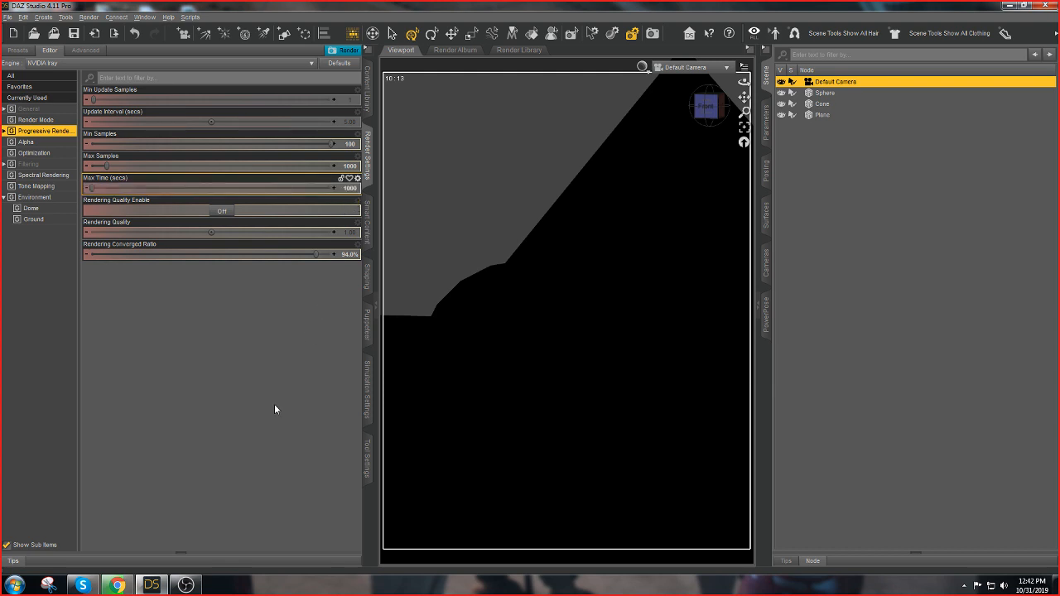
Set the Rendering Quality to 0.99 in the Progressive Rendering settings
{"action": "double_click", "coordinate": [347, 232]}
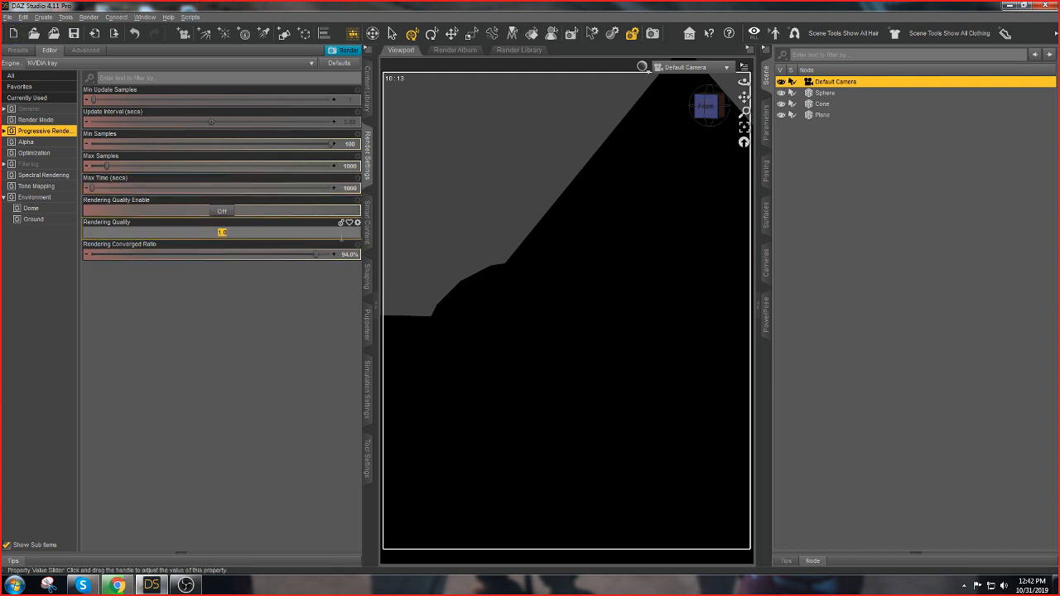
{"action": "key", "text": "BackSpace"}
{"action": "type", "text": "0.00"}
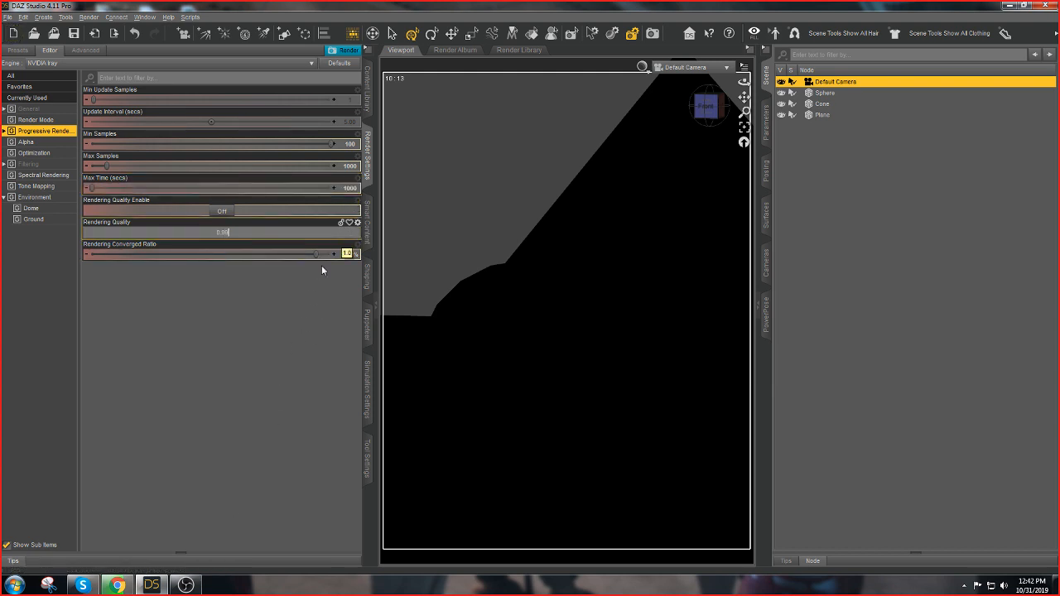
{"action": "key", "text": "Return"}
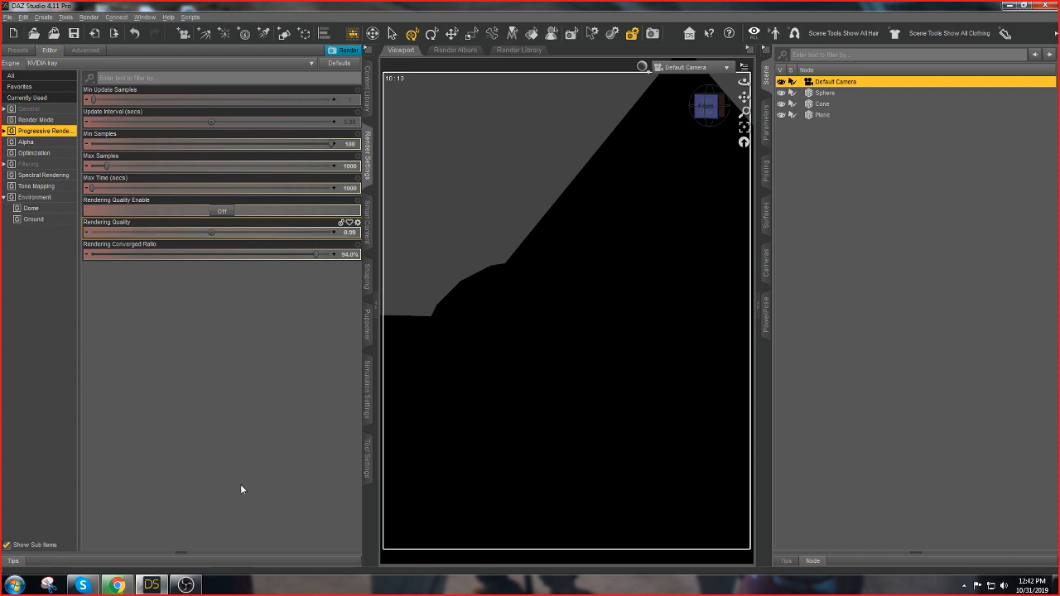
Switch to OBS, mute the Desktop Audio source, and minimize OBS to return to DAZ Studio
{"action": "left_click", "coordinate": [186, 586]}
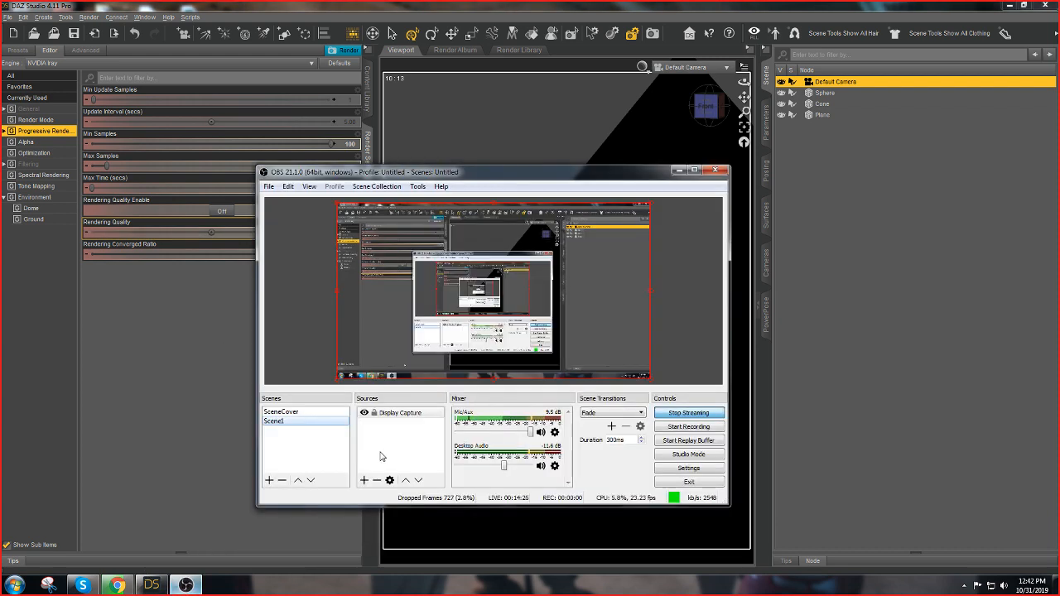
{"action": "left_click", "coordinate": [539, 467]}
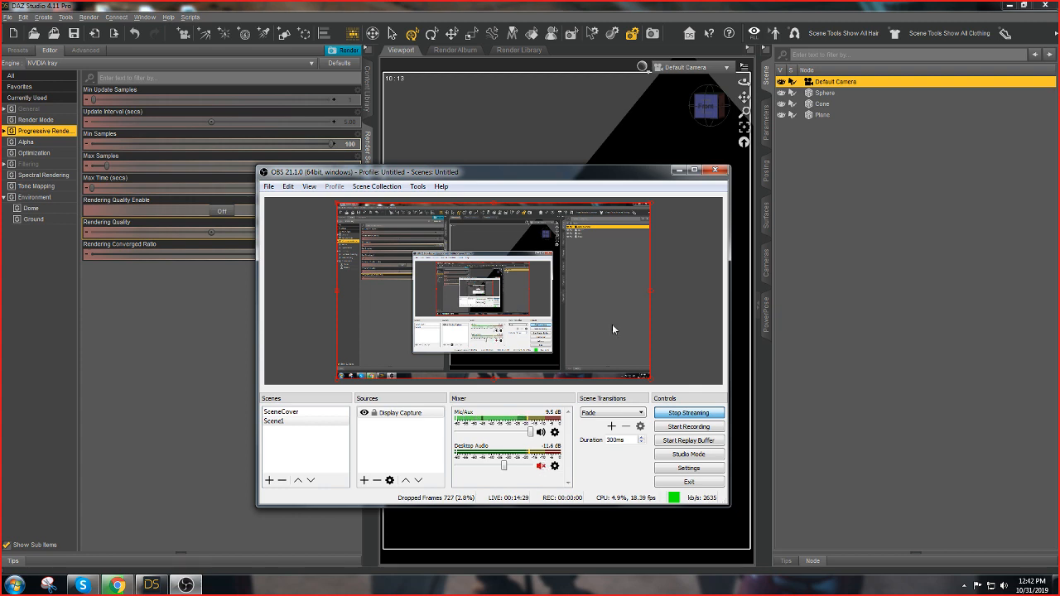
{"action": "left_click", "coordinate": [678, 170]}
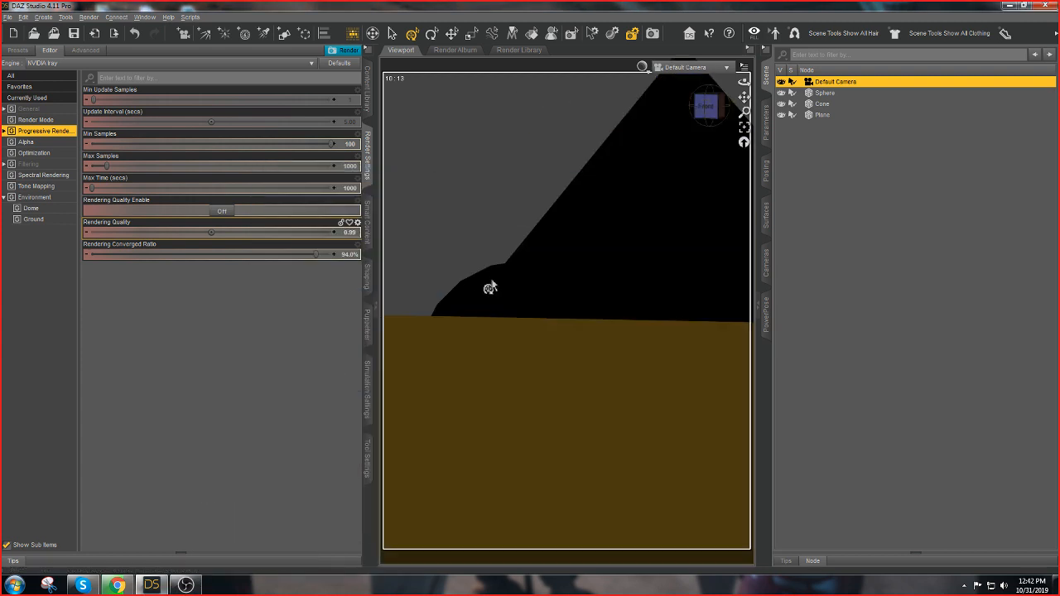
Set the render's global pixel width to 4000 with proportions constrained
{"action": "left_click", "coordinate": [27, 109]}
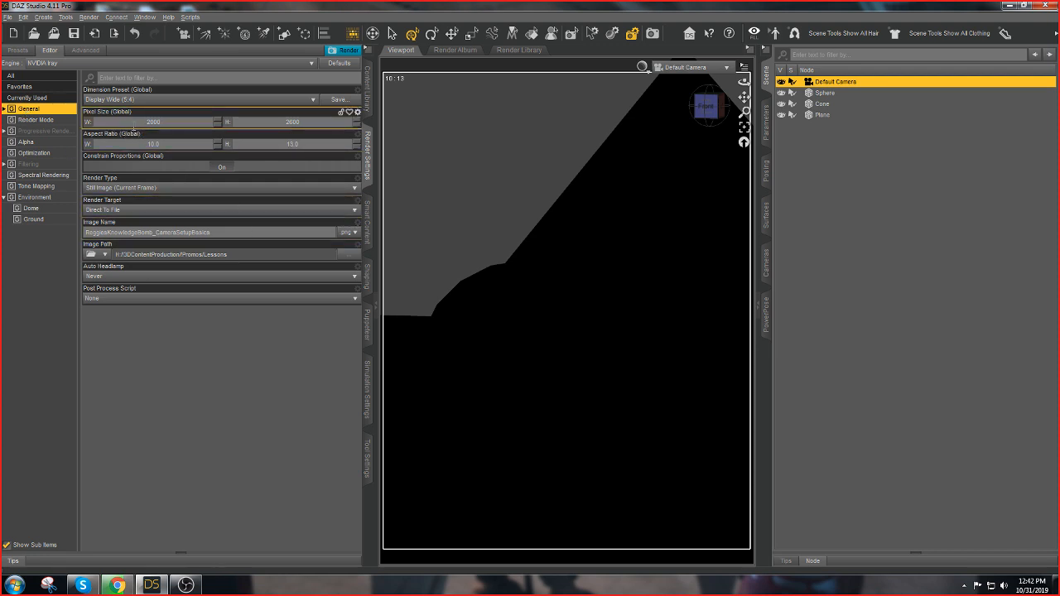
{"action": "left_click_drag", "start_coordinate": [147, 122], "coordinate": [151, 121]}
{"action": "type", "text": "4"}
{"action": "key", "text": "Return"}
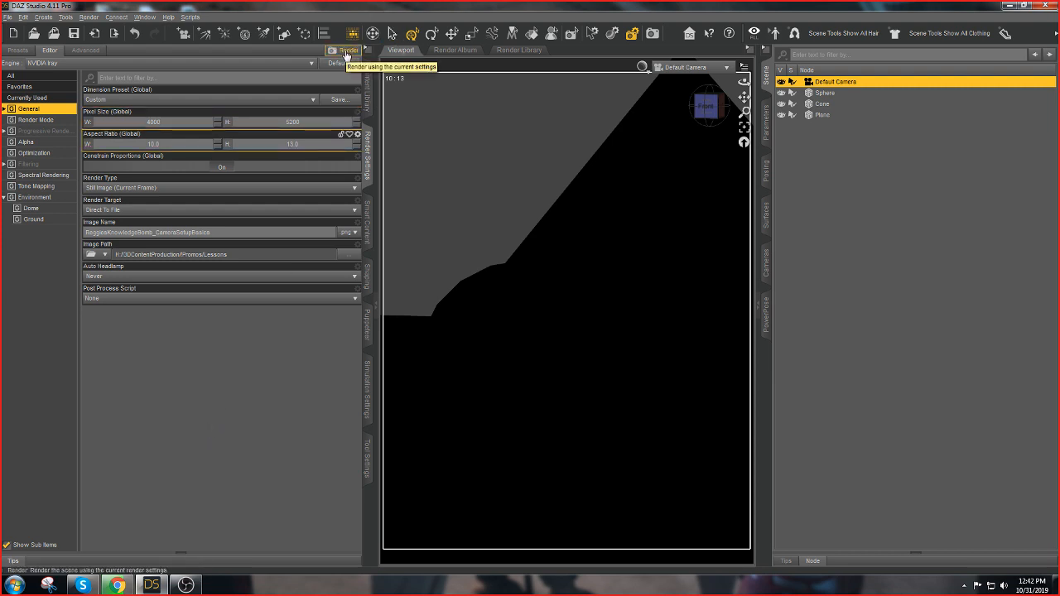
Start rendering the scene with the current settings, then check OBS and minimize it
{"action": "left_click", "coordinate": [346, 51]}
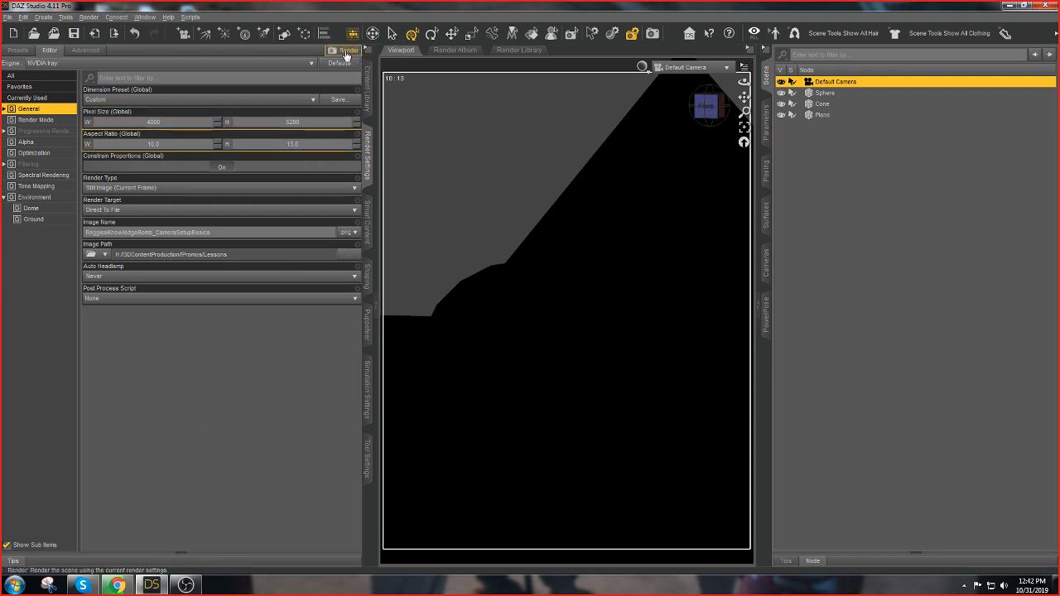
{"action": "left_click", "coordinate": [187, 586]}
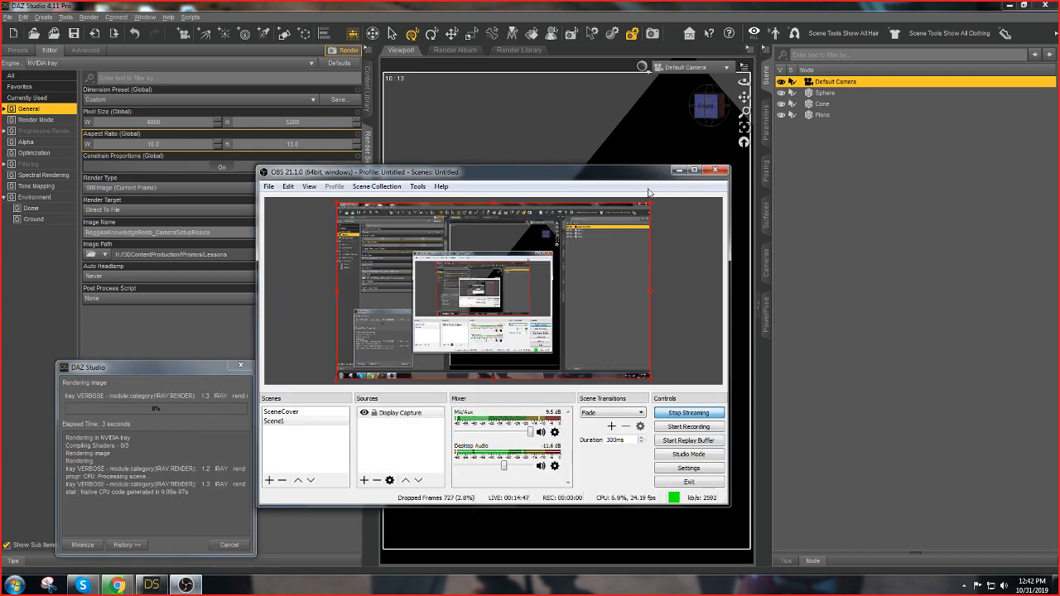
{"action": "left_click", "coordinate": [679, 170]}
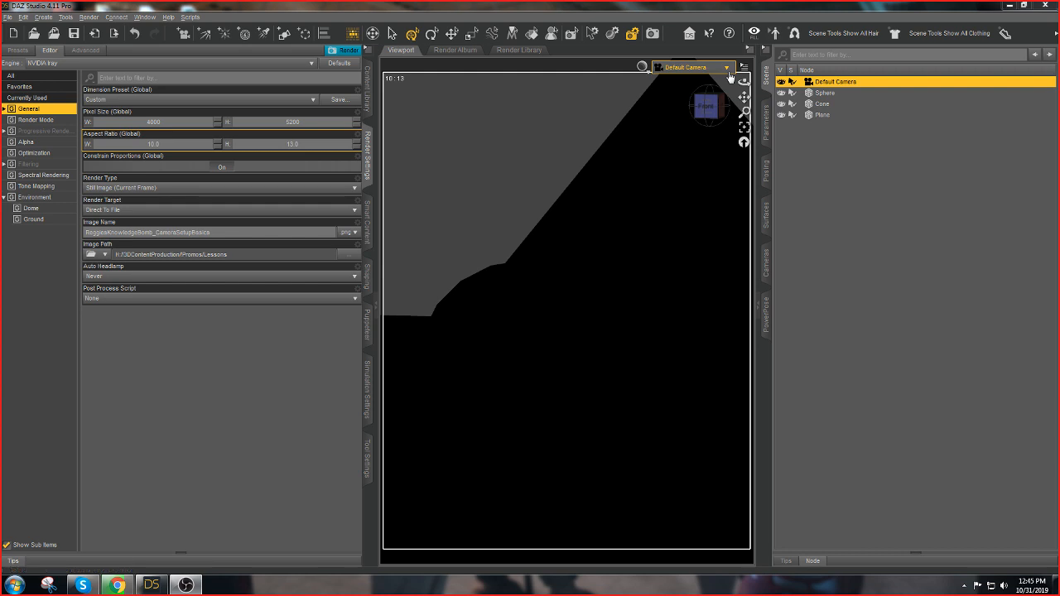
Switch the viewport to Perspective View and hide the Default Camera in the scene
{"action": "left_click", "coordinate": [728, 68]}
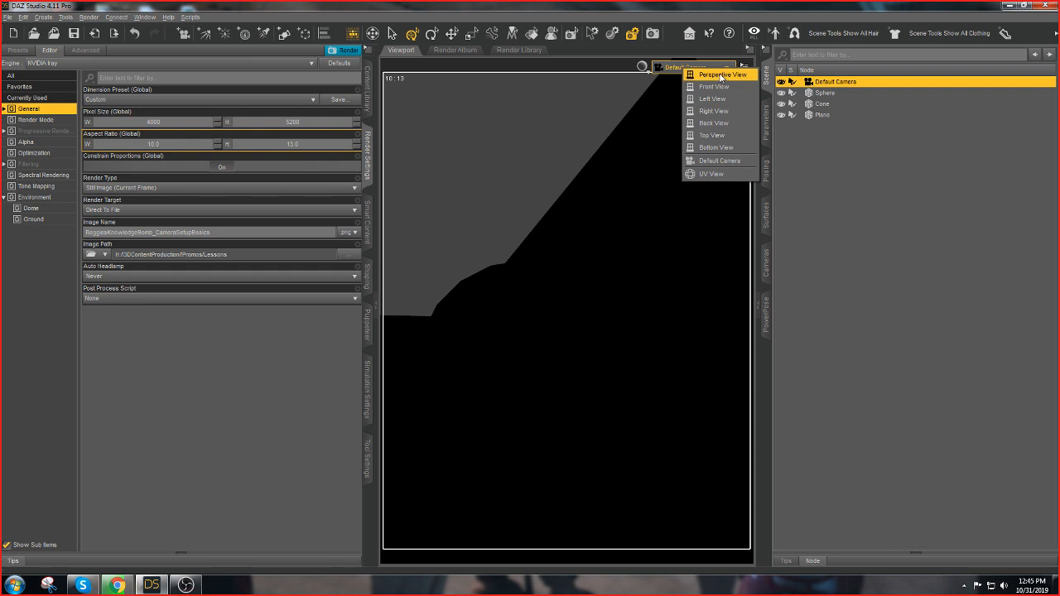
{"action": "left_click", "coordinate": [719, 75]}
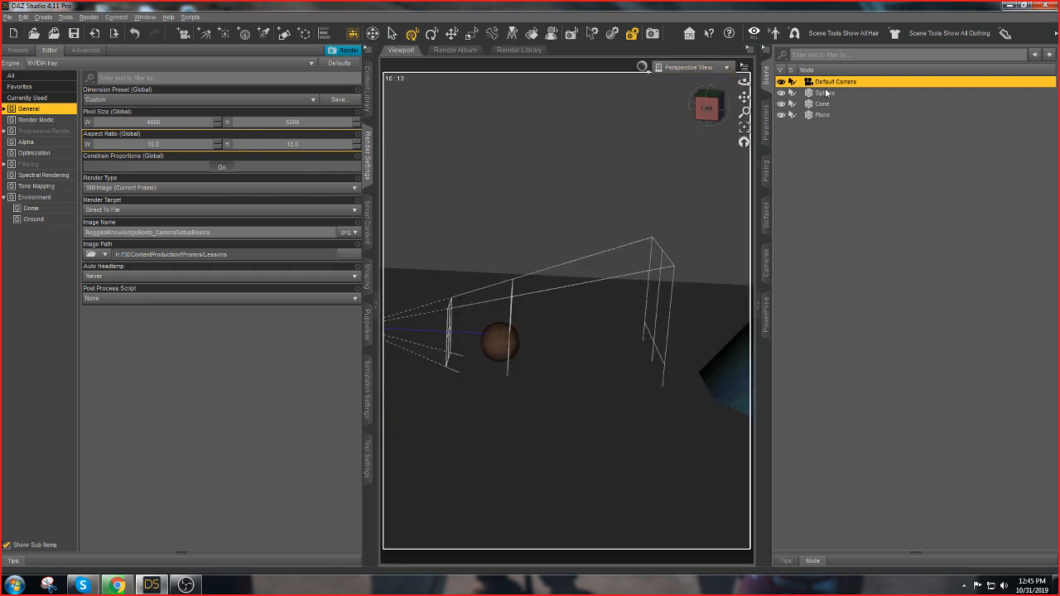
{"action": "left_click", "coordinate": [781, 82]}
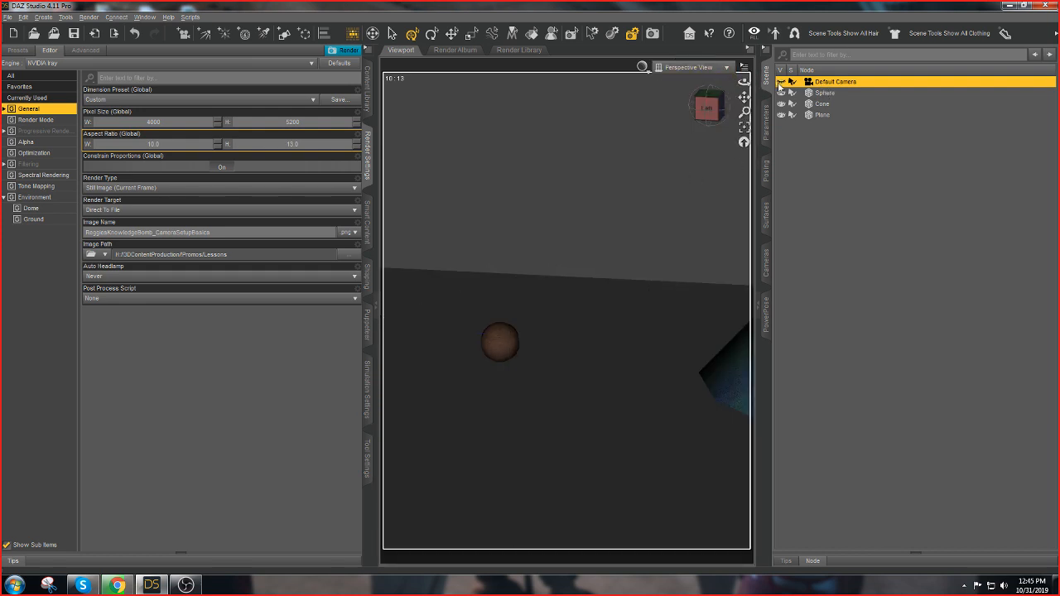
Unhide the Default Camera and set its F/Stop to 21.51 and its focal distance to about 451
{"action": "left_click", "coordinate": [781, 82]}
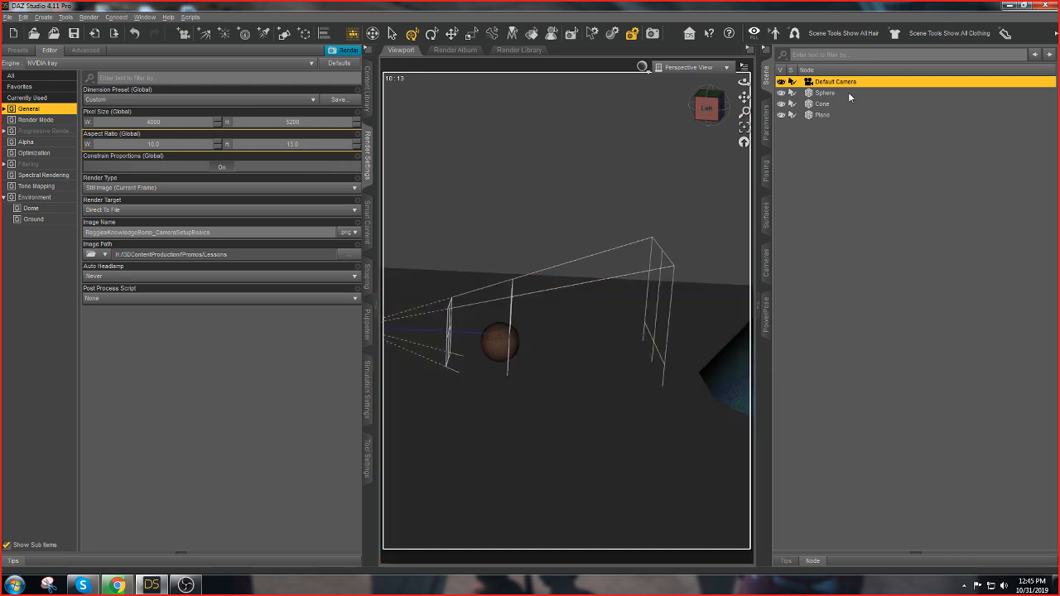
{"action": "left_click", "coordinate": [766, 124]}
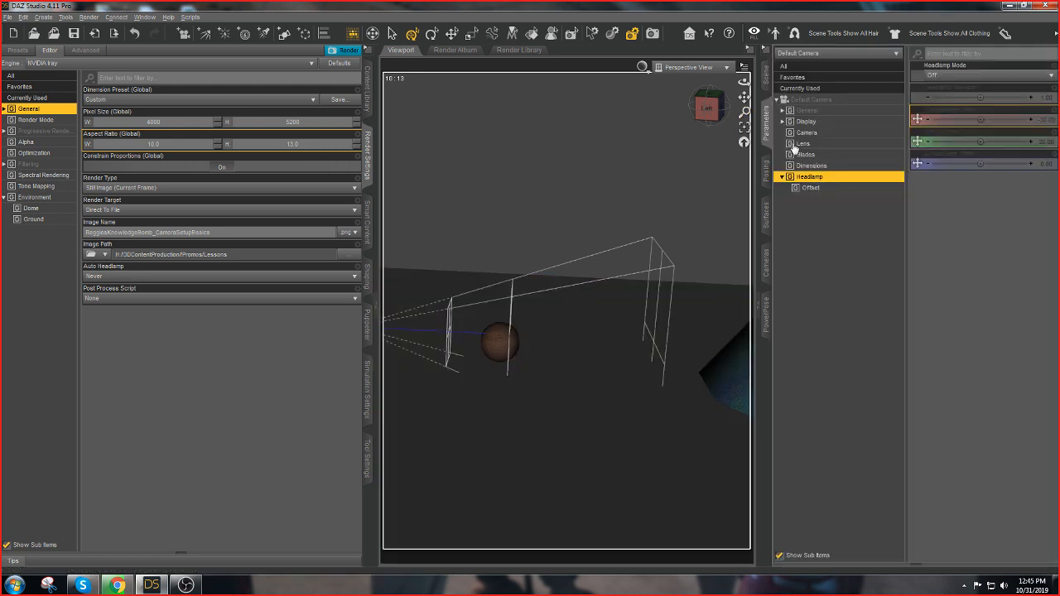
{"action": "left_click", "coordinate": [809, 132]}
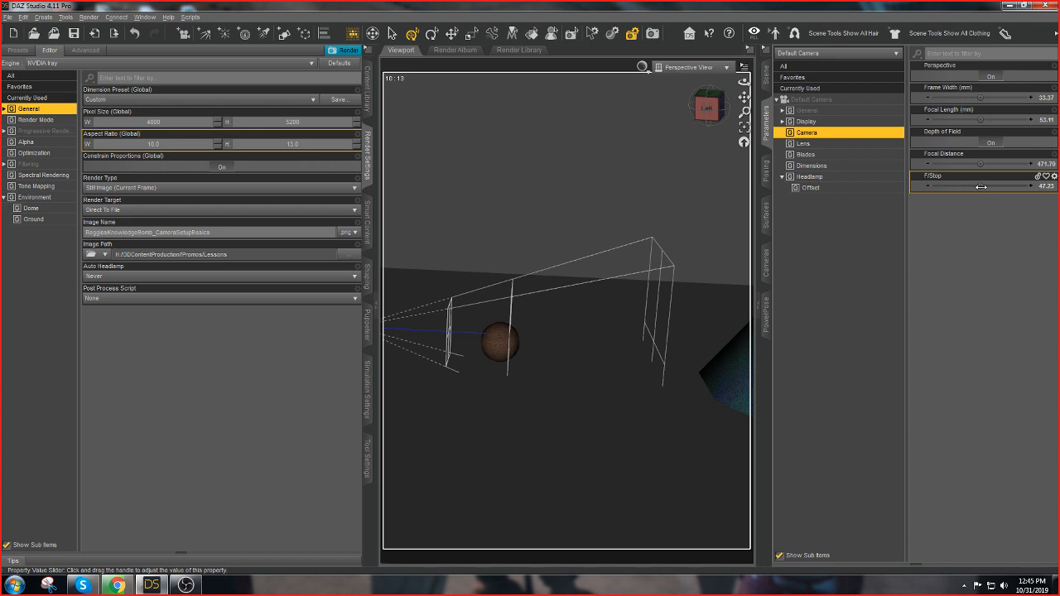
{"action": "left_click_drag", "start_coordinate": [981, 186], "coordinate": [959, 191]}
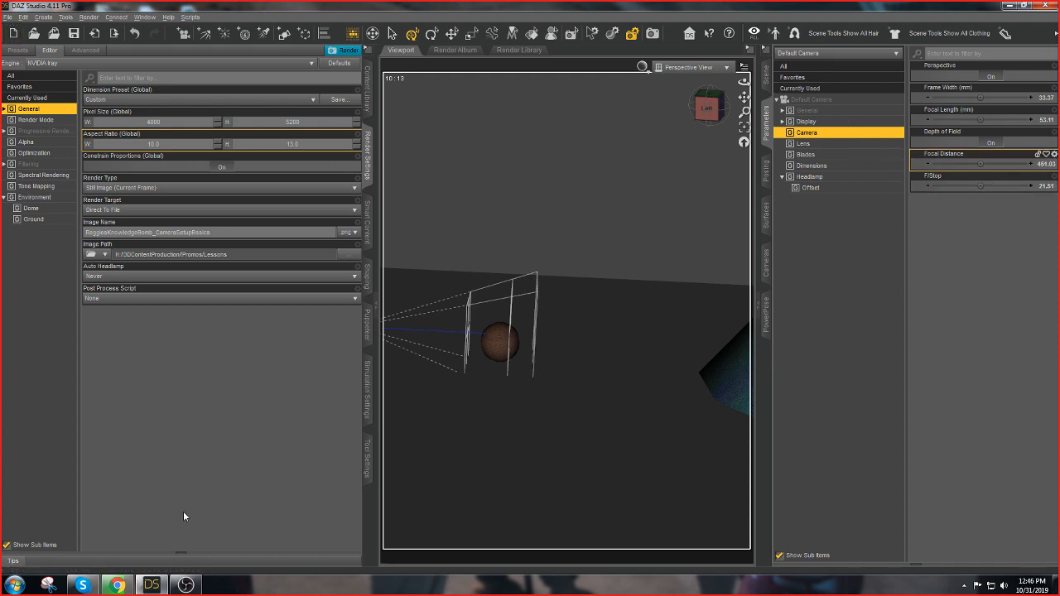
Switch to Windows Explorer and go to the Lessons folder under !3DContentProduction\!Promos on drive H
{"action": "key", "text": "super+e"}
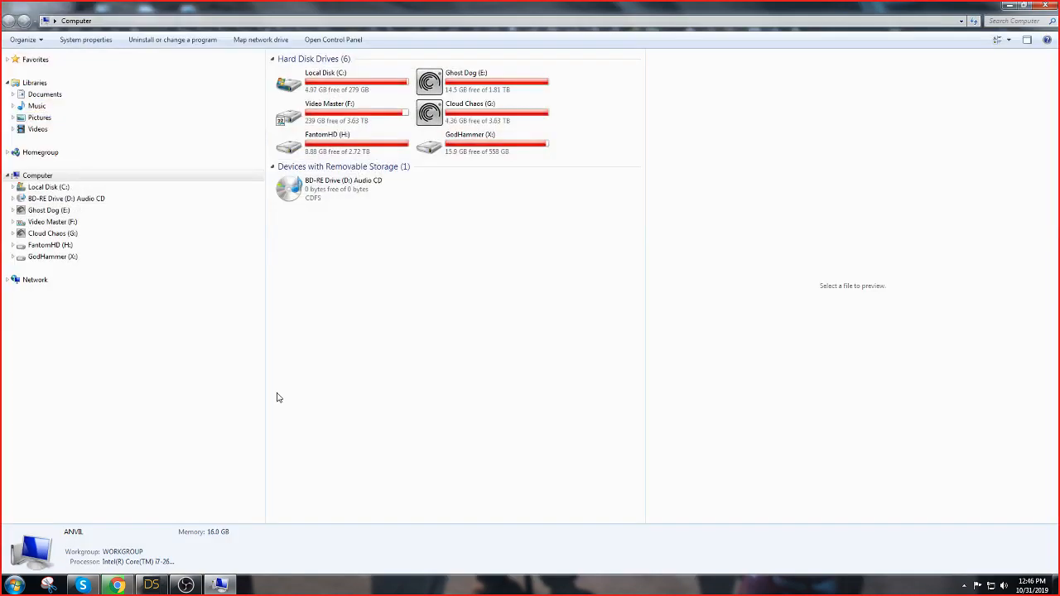
{"action": "left_click", "coordinate": [52, 234]}
{"action": "left_click", "coordinate": [50, 246]}
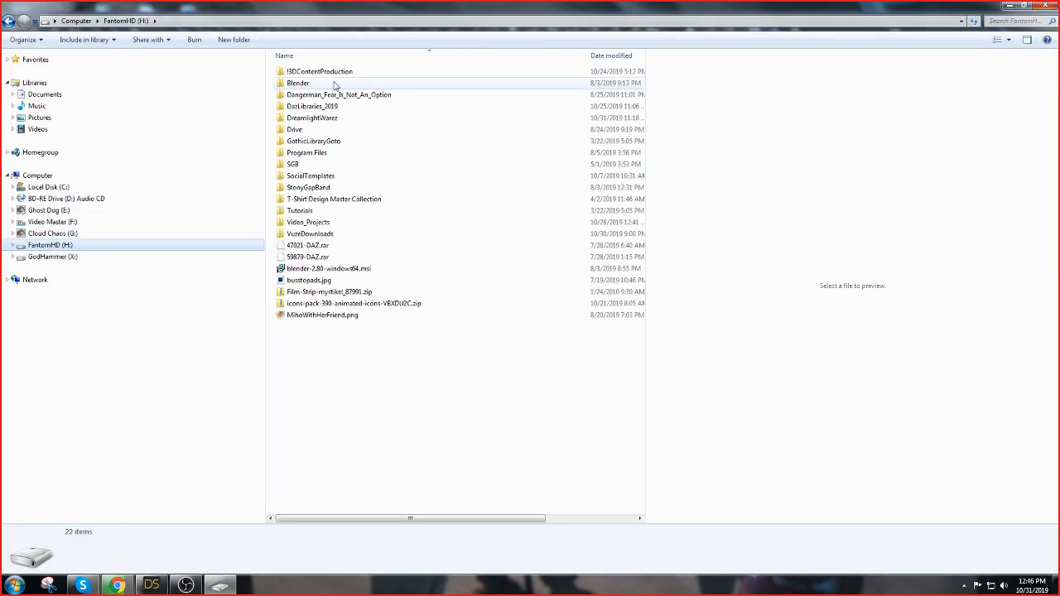
{"action": "double_click", "coordinate": [319, 72]}
{"action": "double_click", "coordinate": [300, 83]}
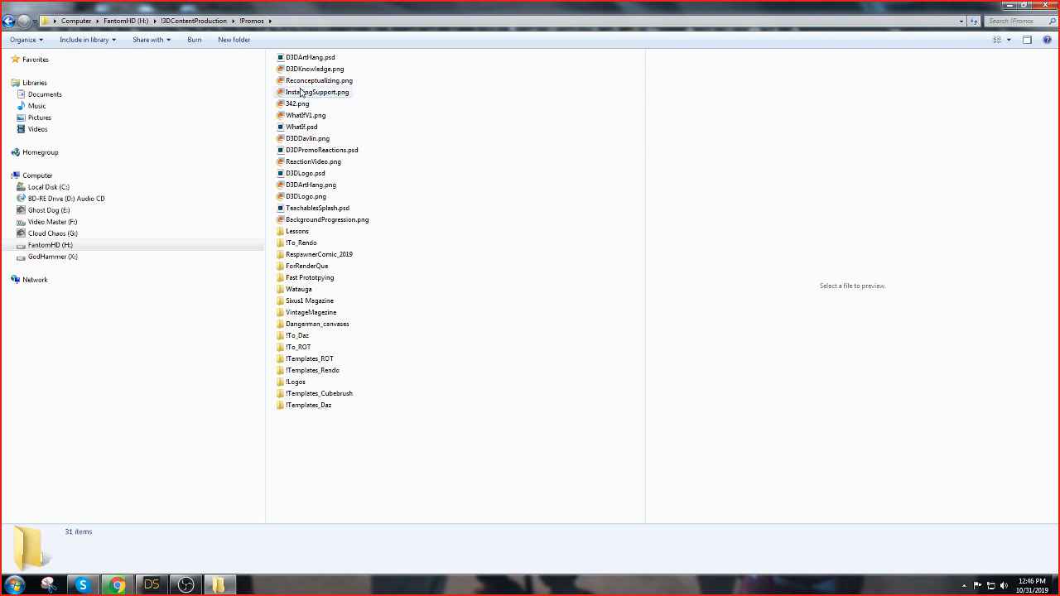
{"action": "double_click", "coordinate": [296, 233]}
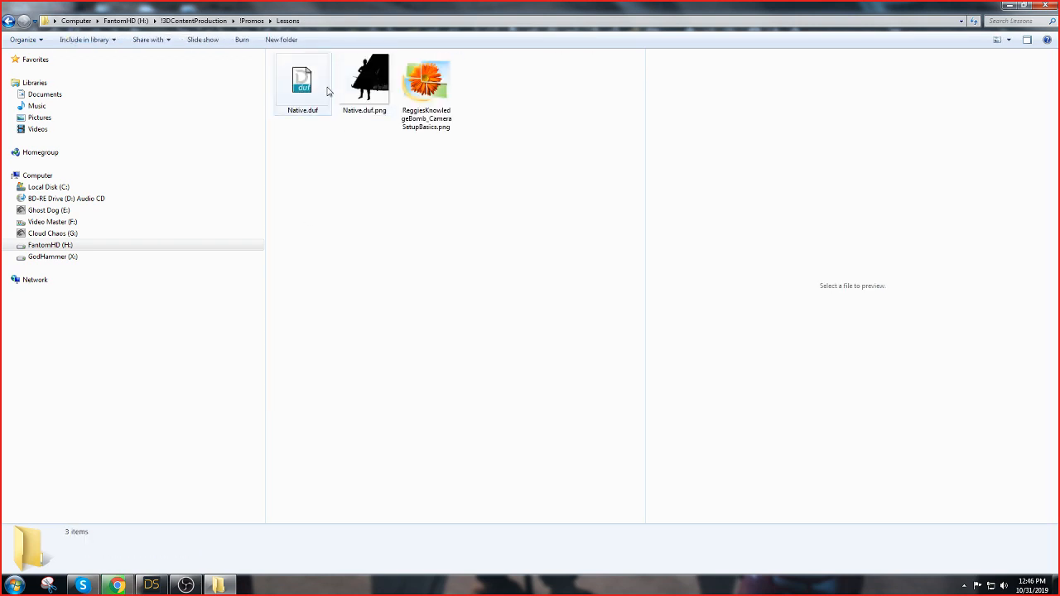
Open ReggiesKnowledgeBomb_CameraSetupBasics.png in Windows Photo Viewer and inspect the rendered sphere and floor up close
{"action": "left_click", "coordinate": [425, 81]}
{"action": "right_click", "coordinate": [425, 81]}
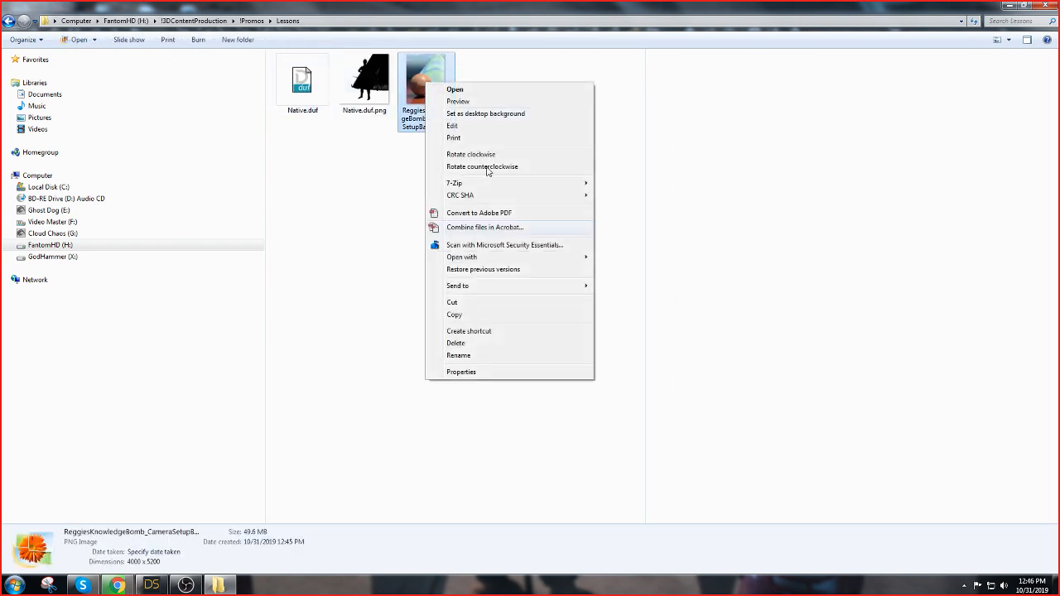
{"action": "mouse_move", "coordinate": [550, 258]}
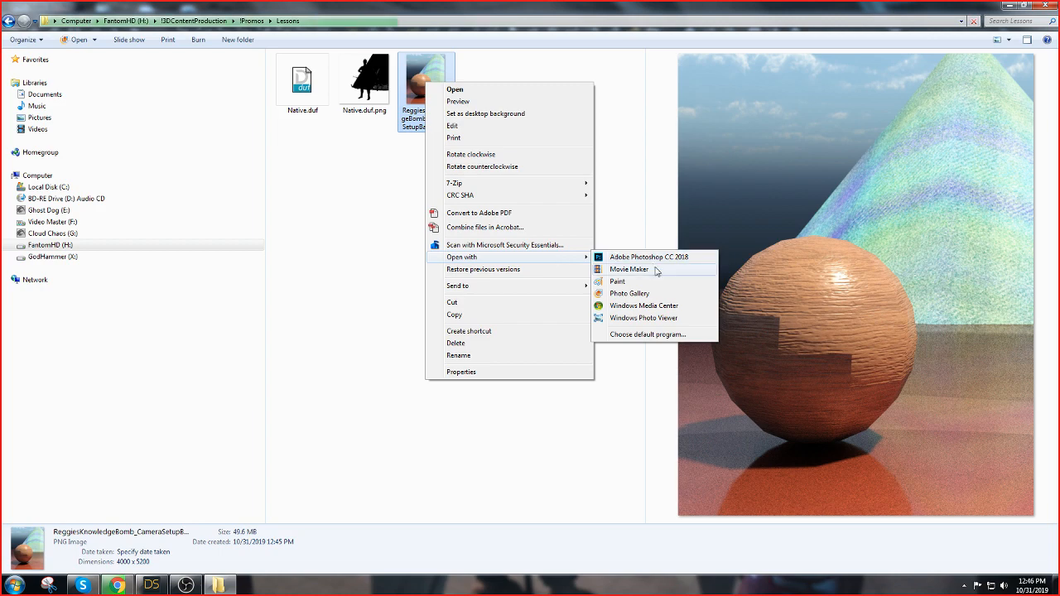
{"action": "left_click", "coordinate": [645, 318]}
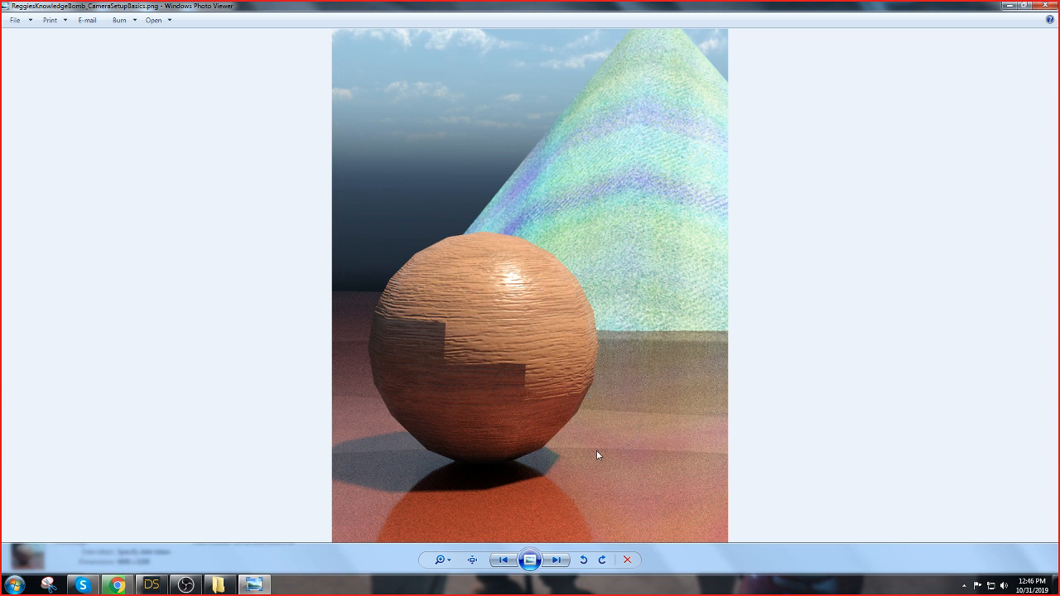
{"action": "left_click", "coordinate": [441, 560]}
{"action": "left_click_drag", "start_coordinate": [449, 563], "coordinate": [447, 555]}
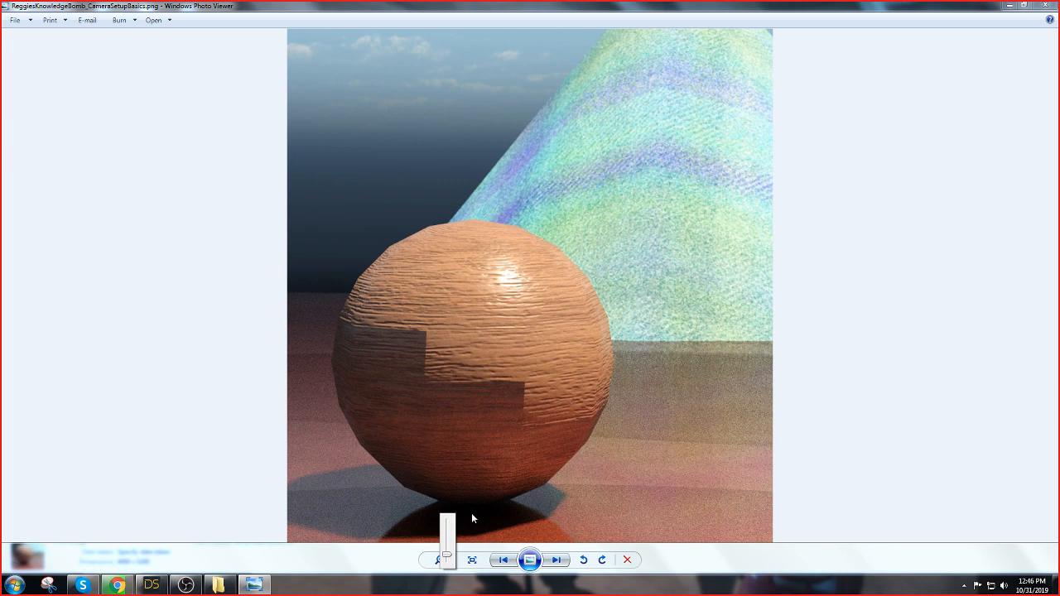
{"action": "left_click_drag", "start_coordinate": [636, 465], "coordinate": [684, 240]}
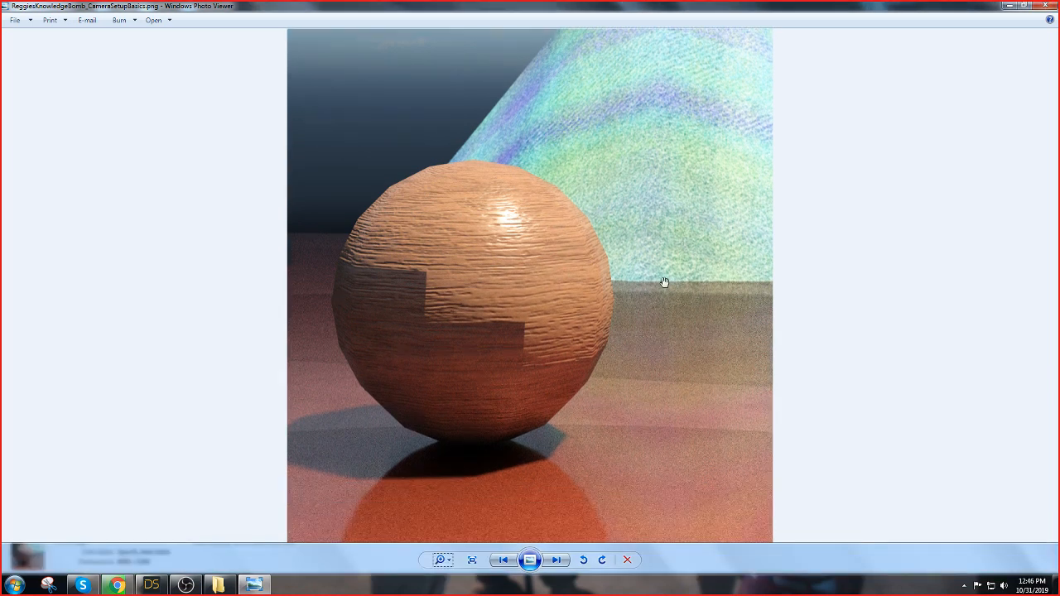
{"action": "scroll", "coordinate": [664, 285], "scroll_direction": "down", "scroll_amount": 3}
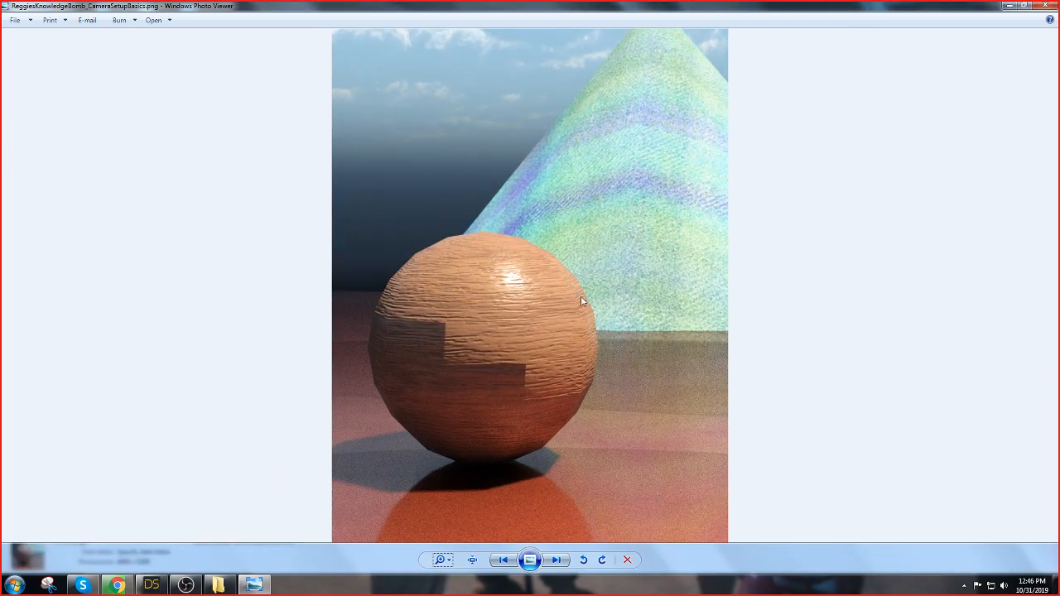
Open the rendered image in Adobe Photoshop CC 2018
{"action": "right_click", "coordinate": [642, 63]}
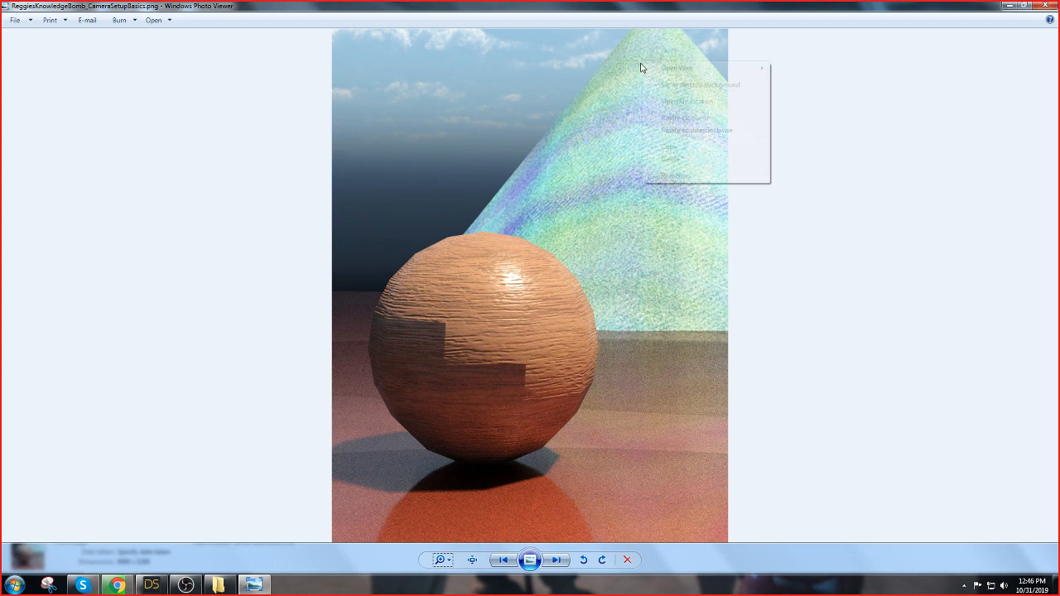
{"action": "mouse_move", "coordinate": [701, 70]}
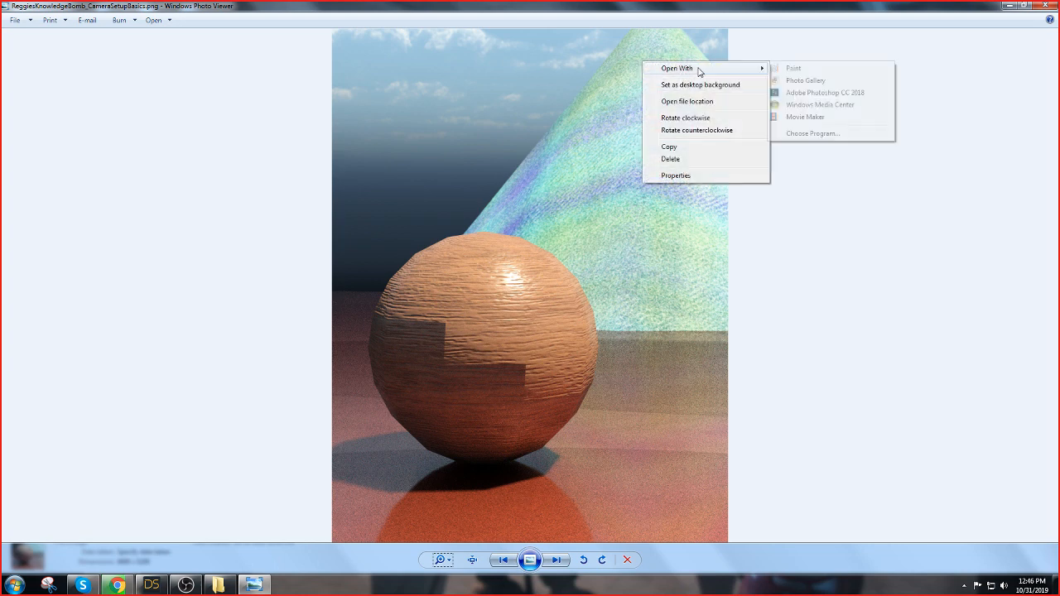
{"action": "left_click", "coordinate": [806, 92]}
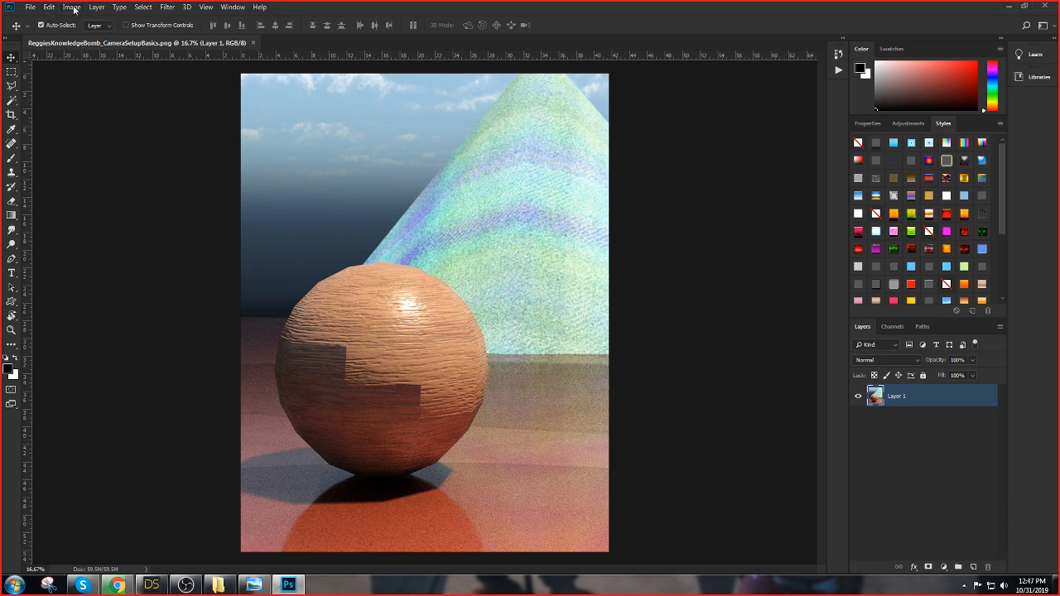
{"action": "left_click", "coordinate": [73, 8]}
{"action": "left_click", "coordinate": [391, 9]}
{"action": "left_click", "coordinate": [50, 7]}
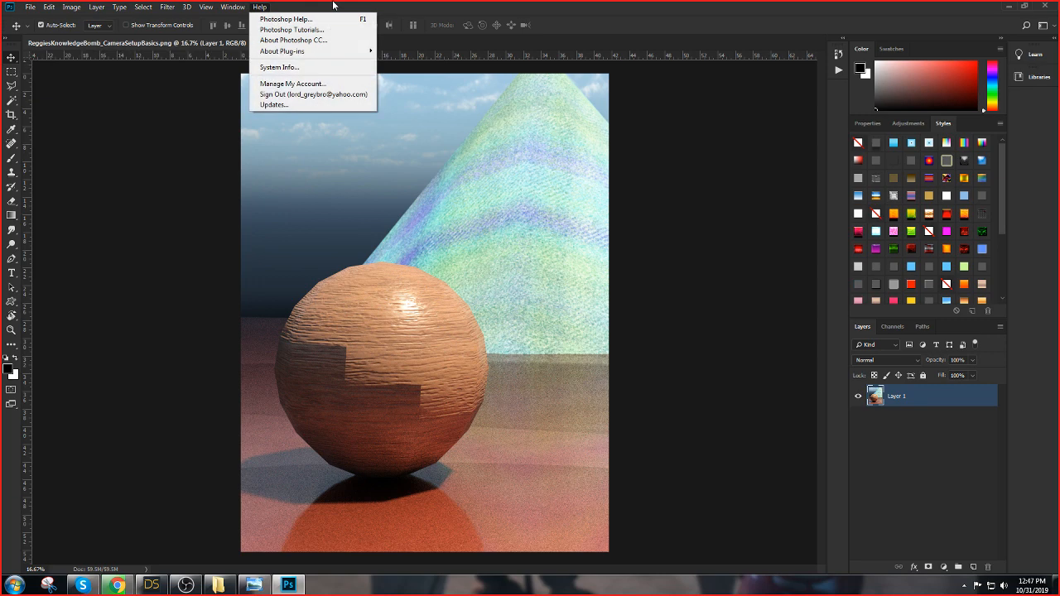
{"action": "left_click", "coordinate": [414, 8]}
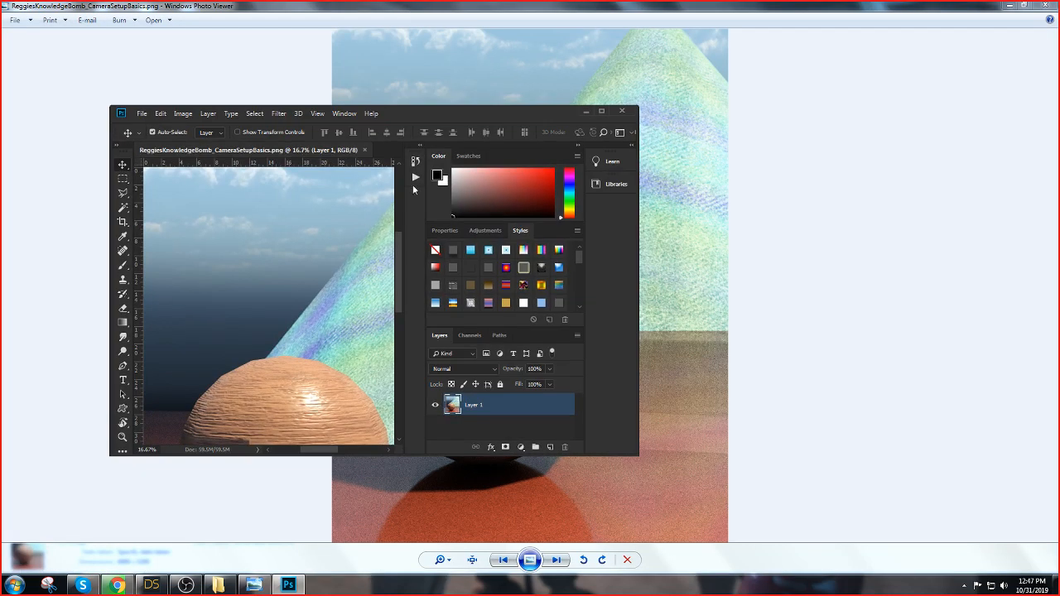
{"action": "left_click", "coordinate": [603, 111]}
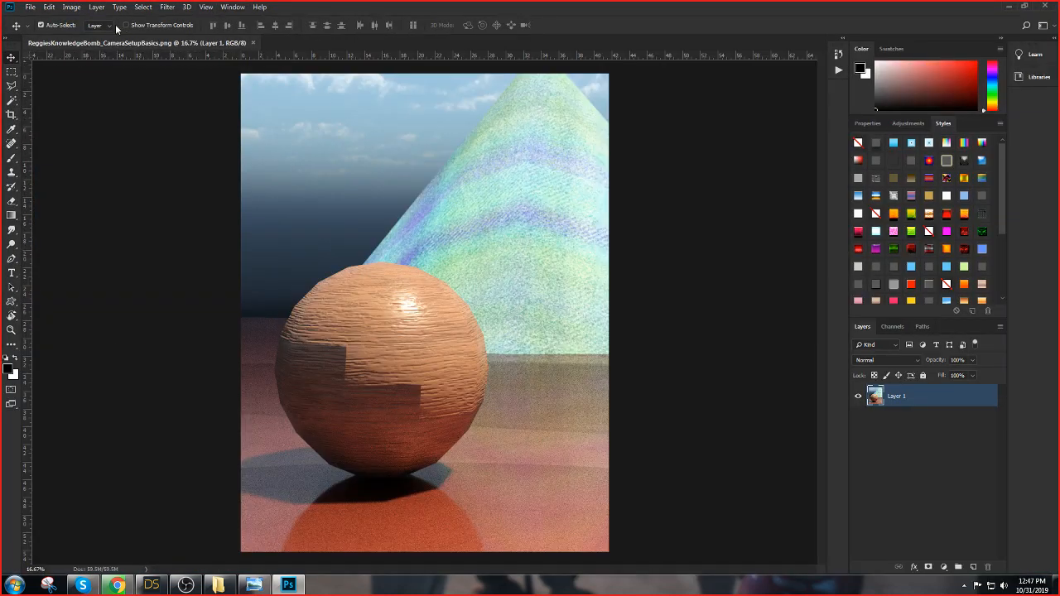
Apply Auto Tone to the render and resize it to 1000 pixels wide with proportions linked
{"action": "left_click", "coordinate": [71, 7]}
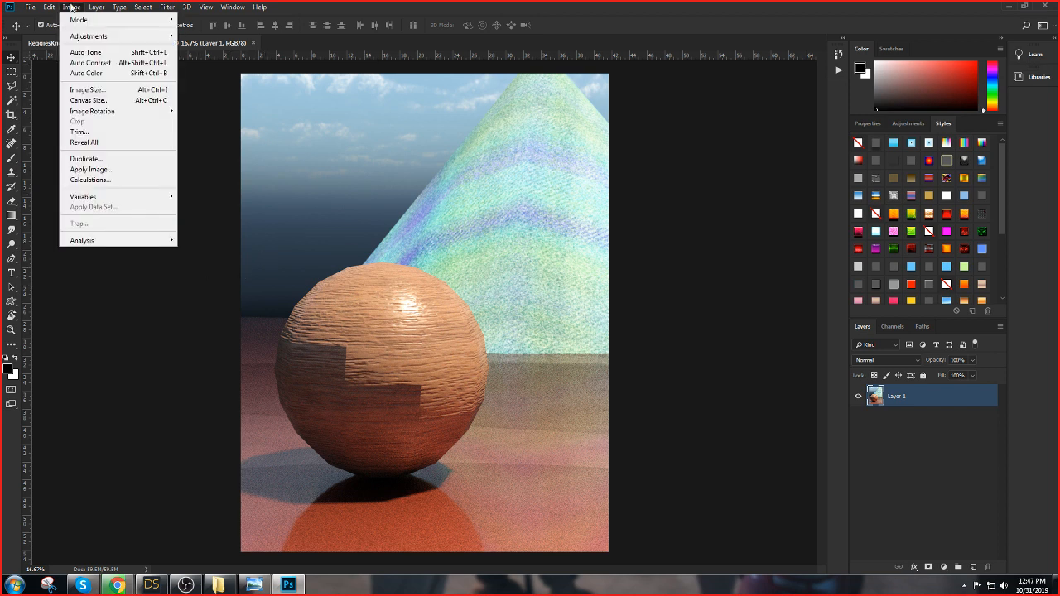
{"action": "left_click", "coordinate": [83, 55]}
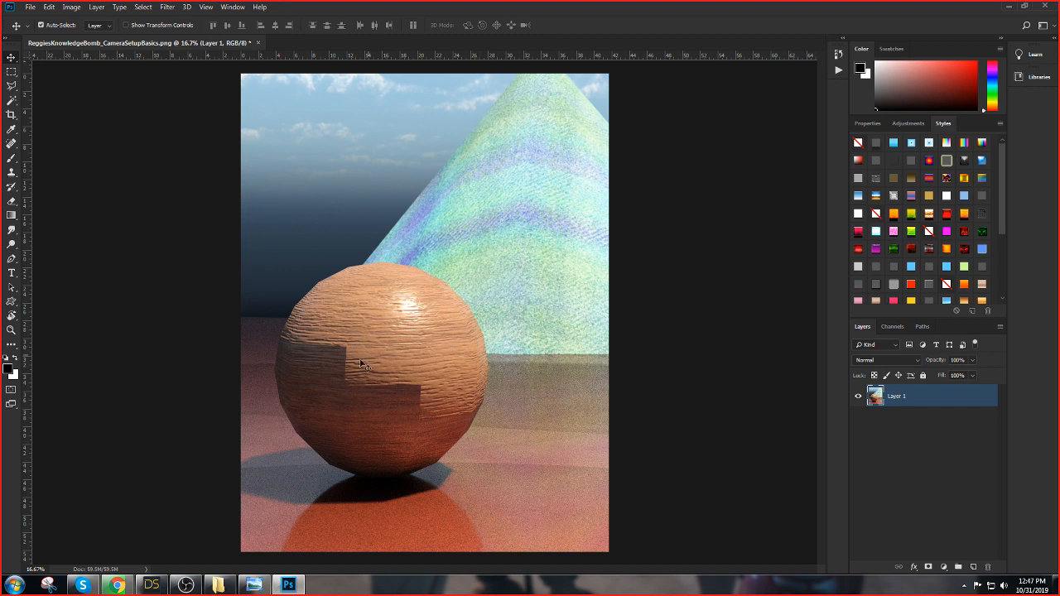
{"action": "left_click", "coordinate": [71, 6]}
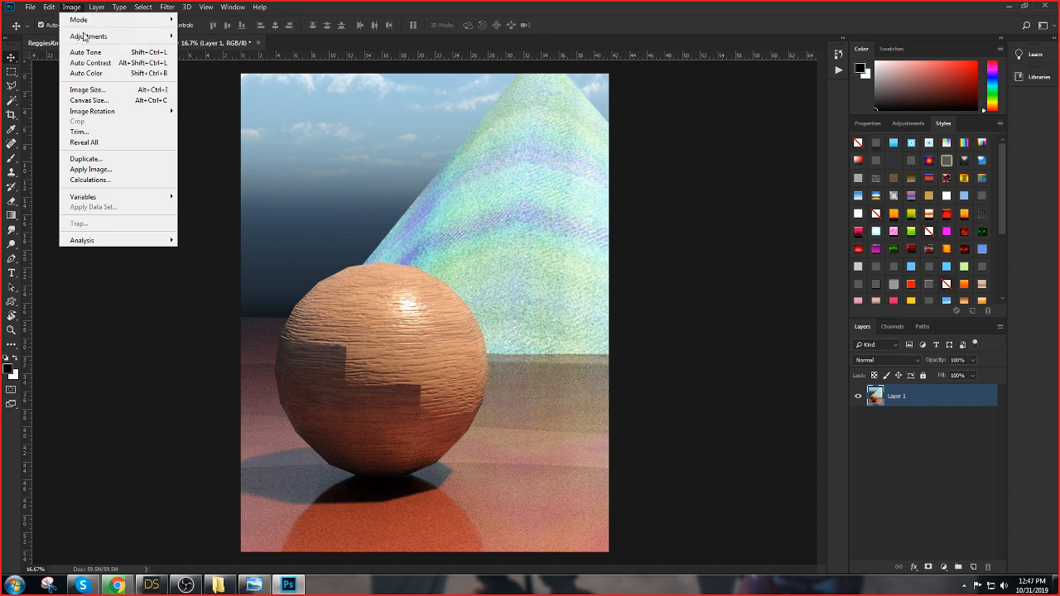
{"action": "mouse_move", "coordinate": [91, 39]}
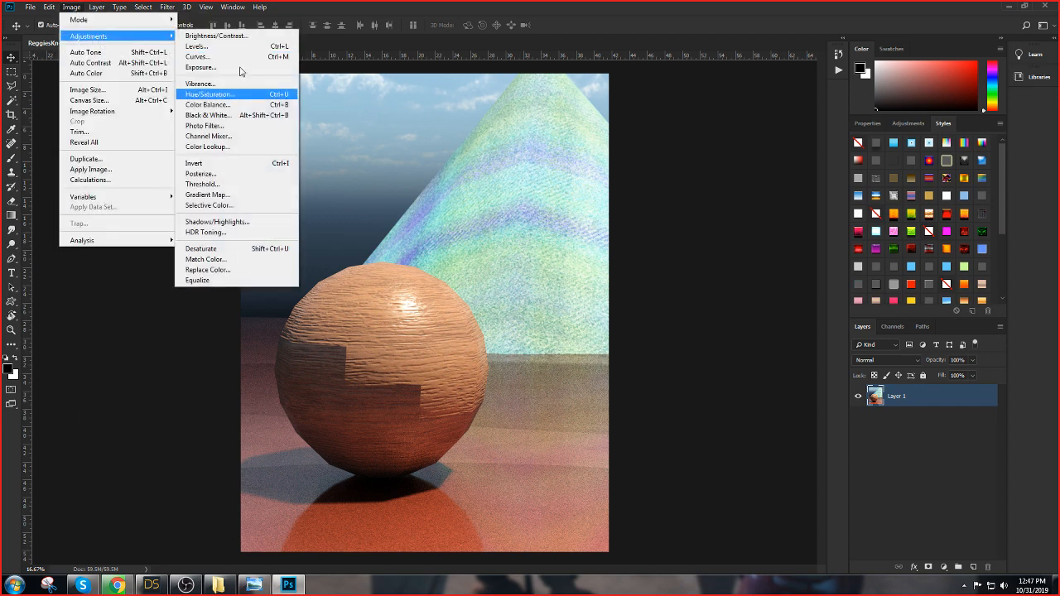
{"action": "mouse_move", "coordinate": [49, 10]}
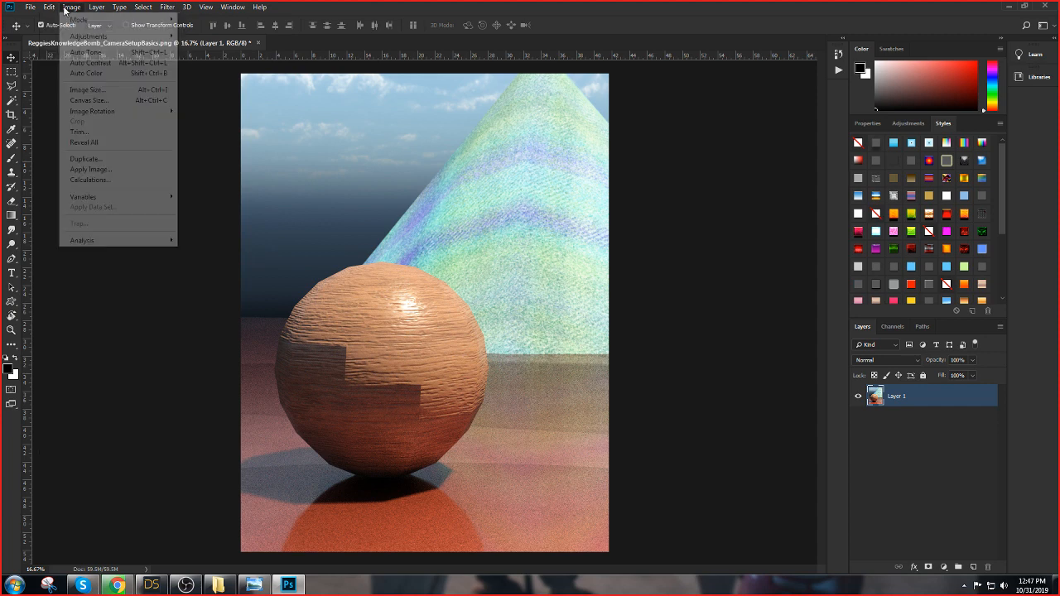
{"action": "left_click", "coordinate": [87, 88]}
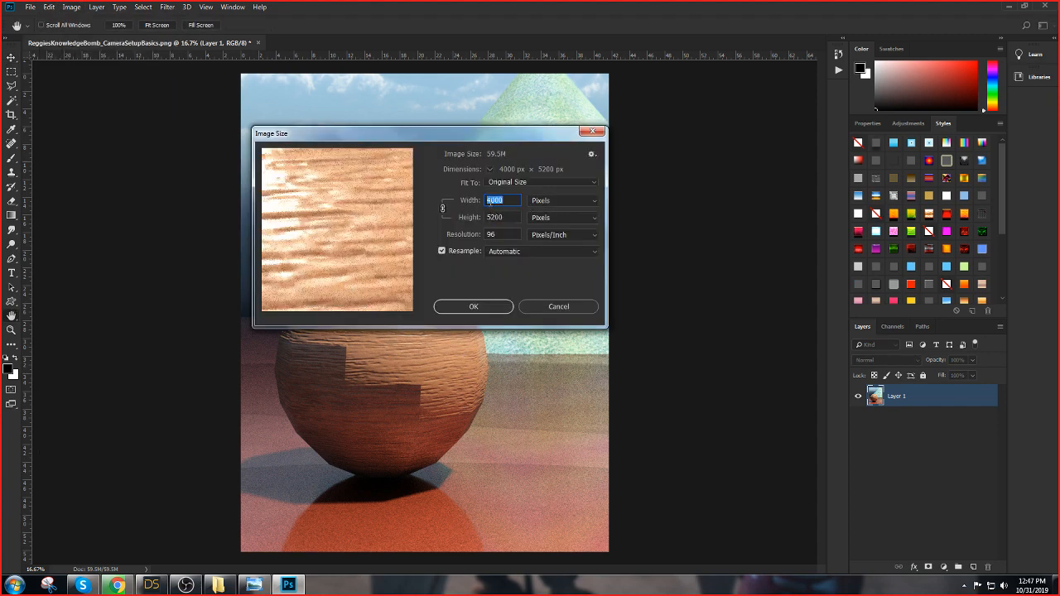
{"action": "left_click", "coordinate": [489, 202]}
{"action": "type", "text": "1"}
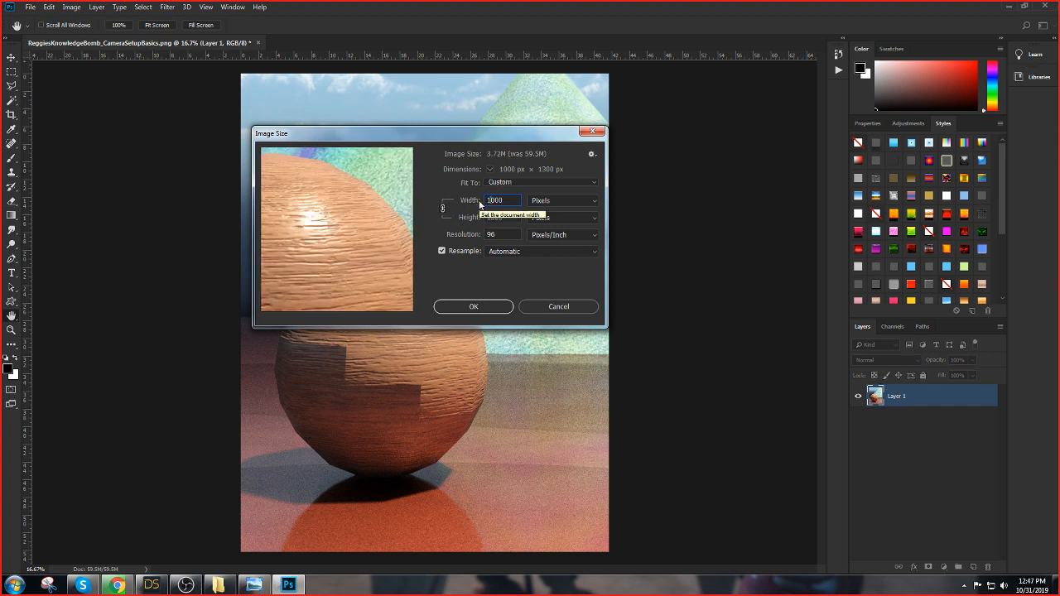
{"action": "left_click", "coordinate": [479, 307]}
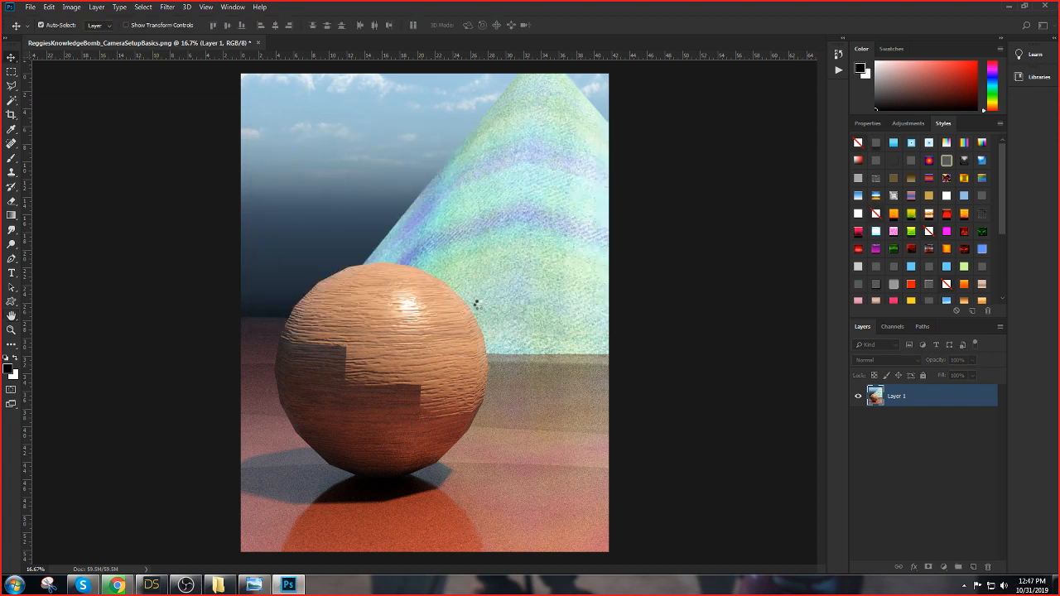
Check the resized image at 100% and 50% zoom, and save it over the existing PNG file
{"action": "left_click", "coordinate": [206, 6]}
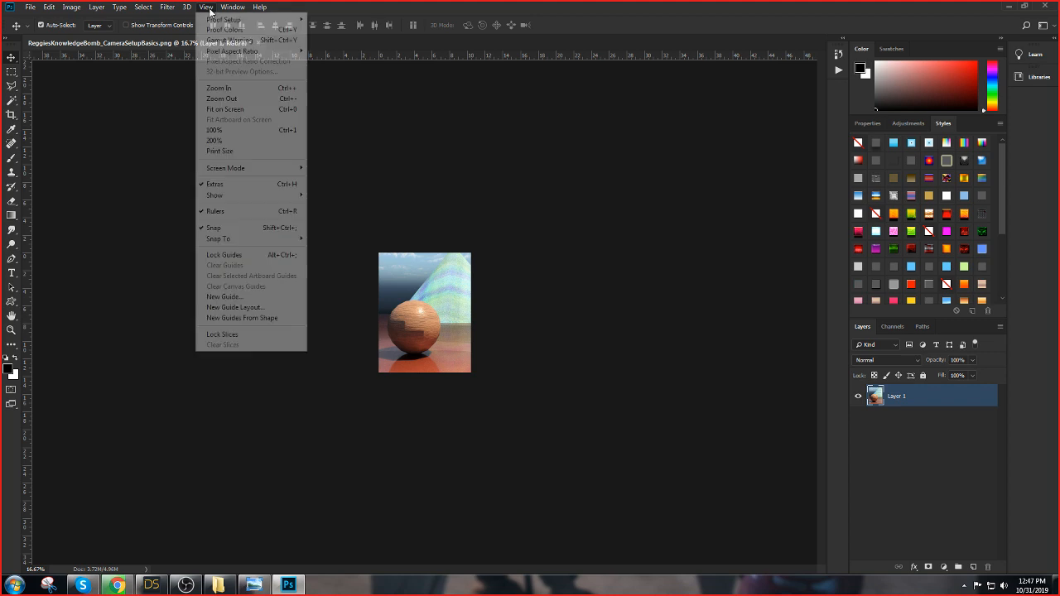
{"action": "left_click", "coordinate": [253, 125]}
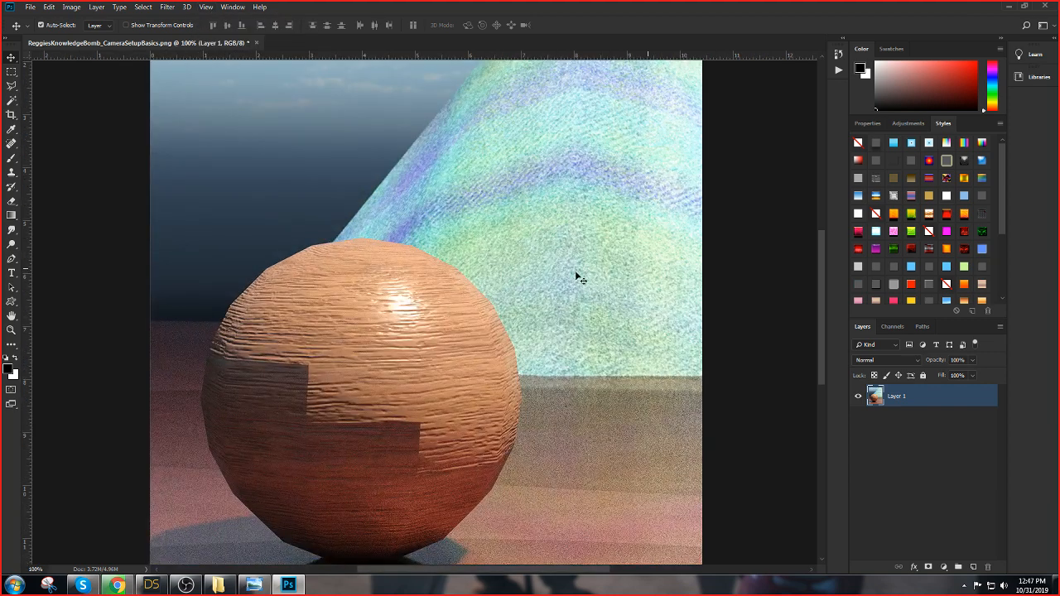
{"action": "key", "text": "ctrl+minus"}
{"action": "key", "text": "ctrl+minus"}
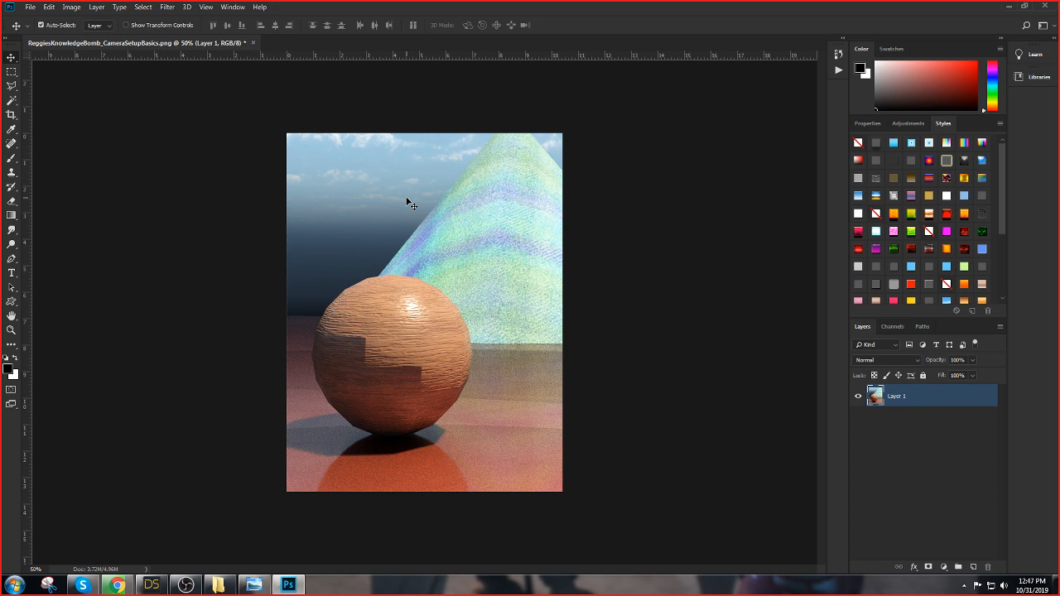
{"action": "left_click", "coordinate": [29, 7]}
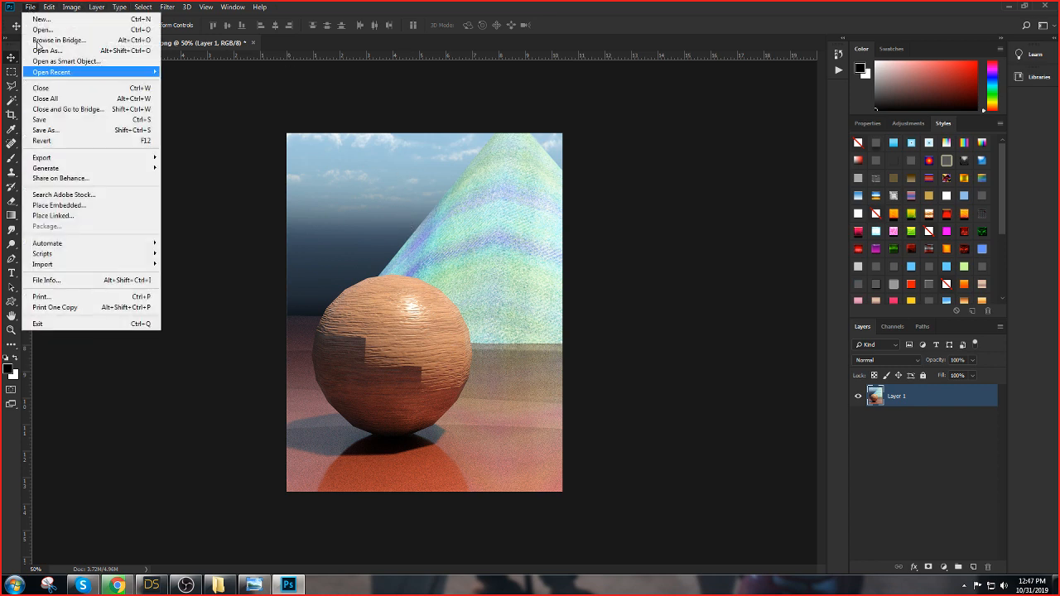
{"action": "left_click", "coordinate": [48, 120]}
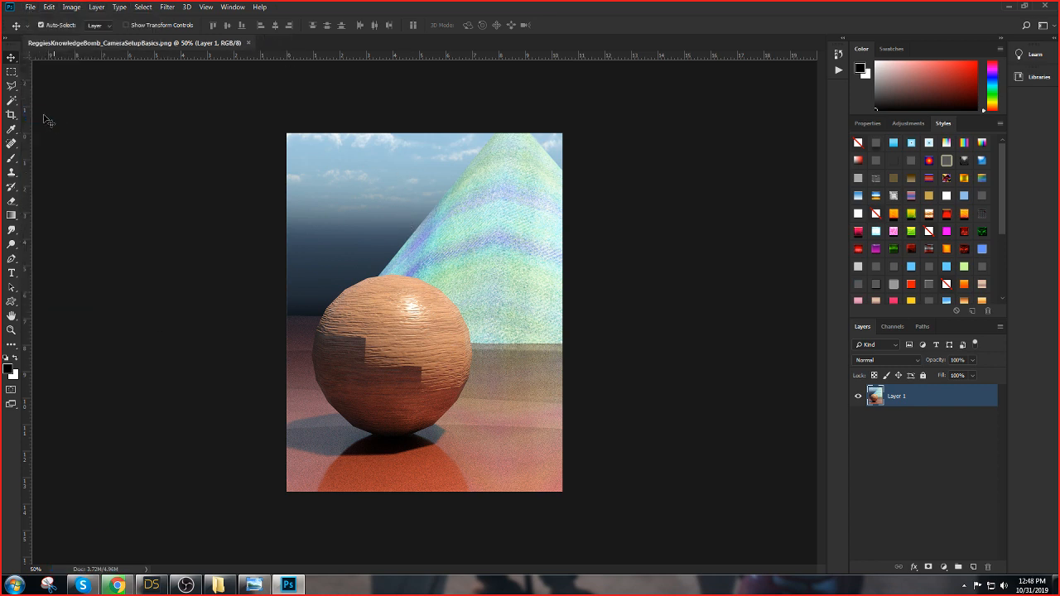
Open the Camera Raw Filter on the render layer and bring up its presets
{"action": "left_click", "coordinate": [169, 9]}
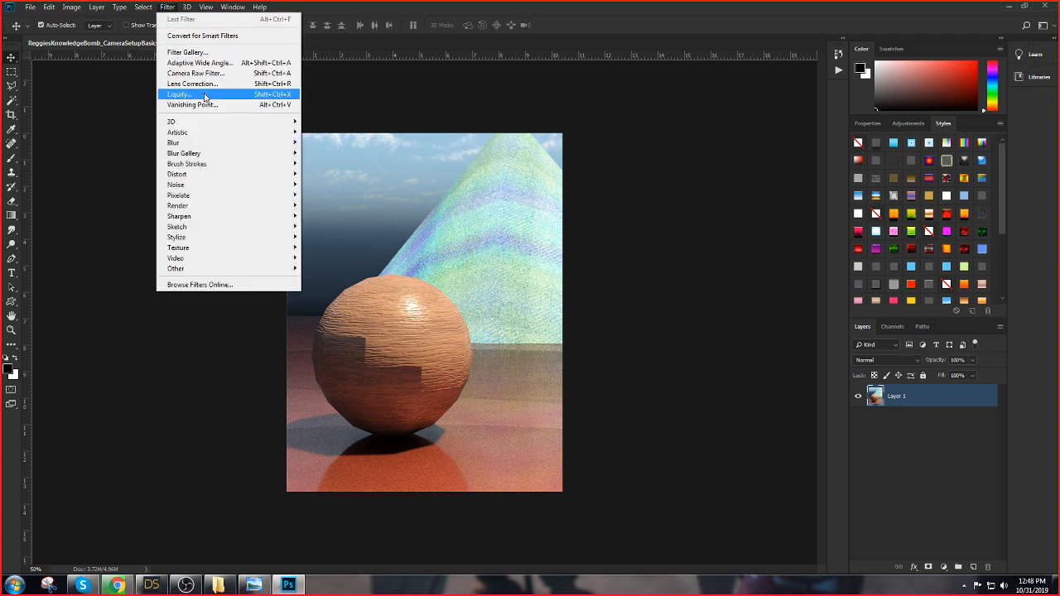
{"action": "left_click", "coordinate": [211, 74]}
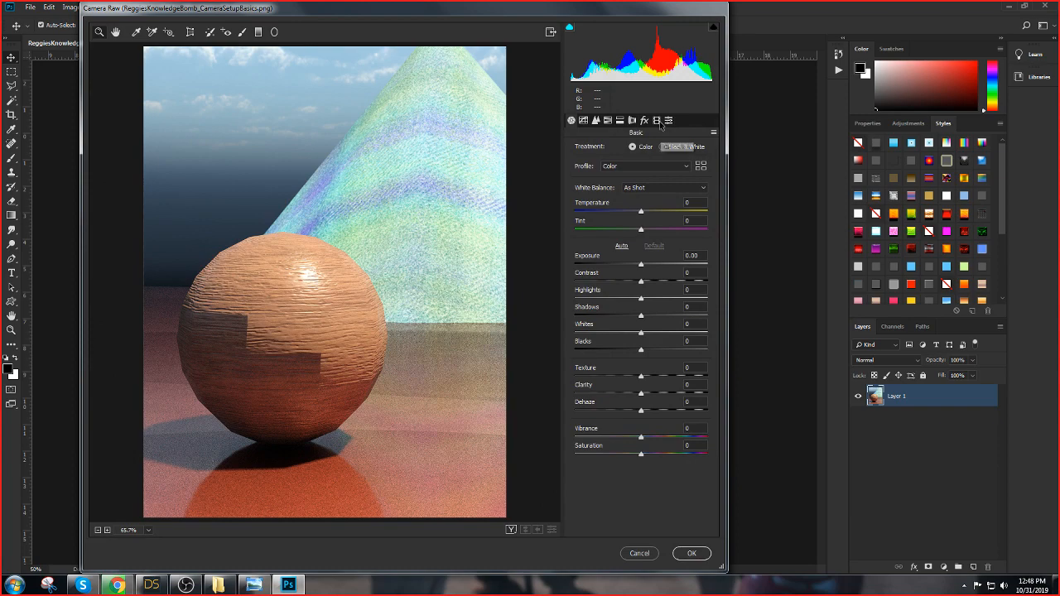
{"action": "left_click", "coordinate": [668, 121]}
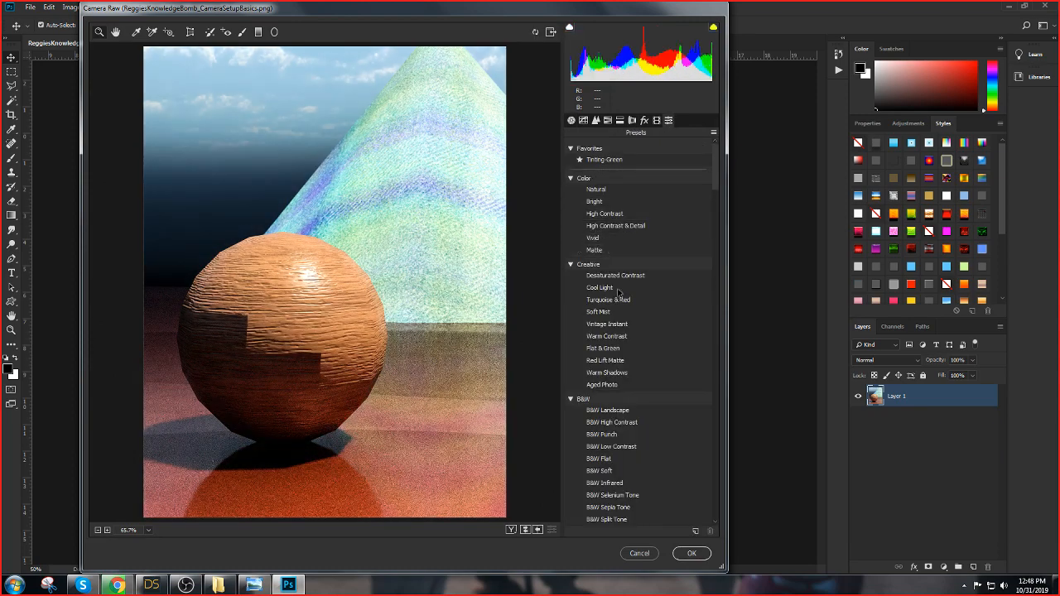
Preview the Camera Raw presets on the render, from the B&W group through the User Presets to the Vignette entries
{"action": "scroll", "coordinate": [613, 352], "scroll_direction": "down", "scroll_amount": 2}
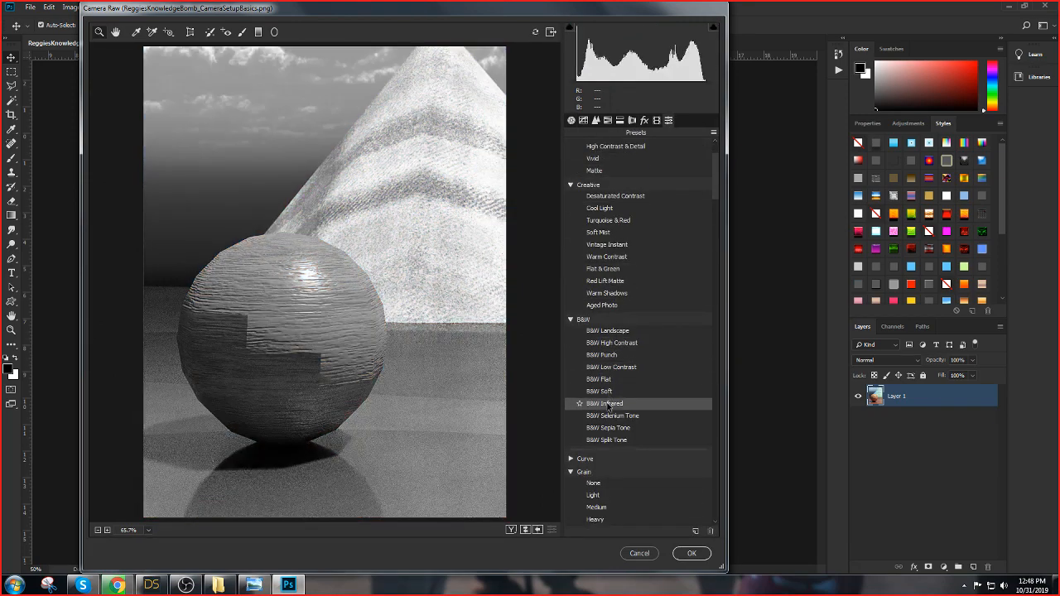
{"action": "scroll", "coordinate": [605, 427], "scroll_direction": "down", "scroll_amount": 1}
{"action": "scroll", "coordinate": [614, 405], "scroll_direction": "down", "scroll_amount": 5}
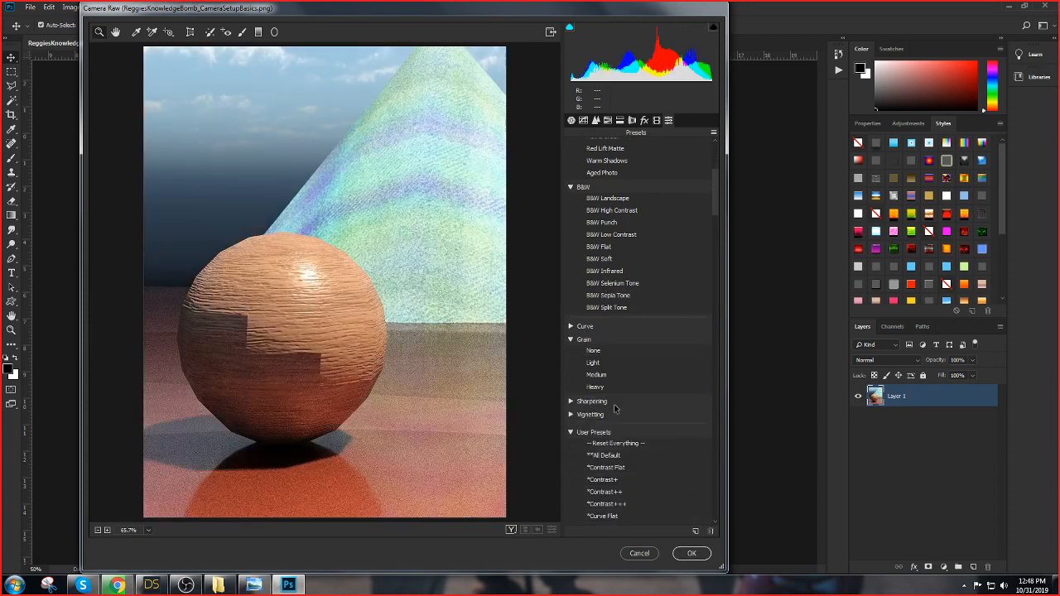
{"action": "left_click", "coordinate": [606, 432]}
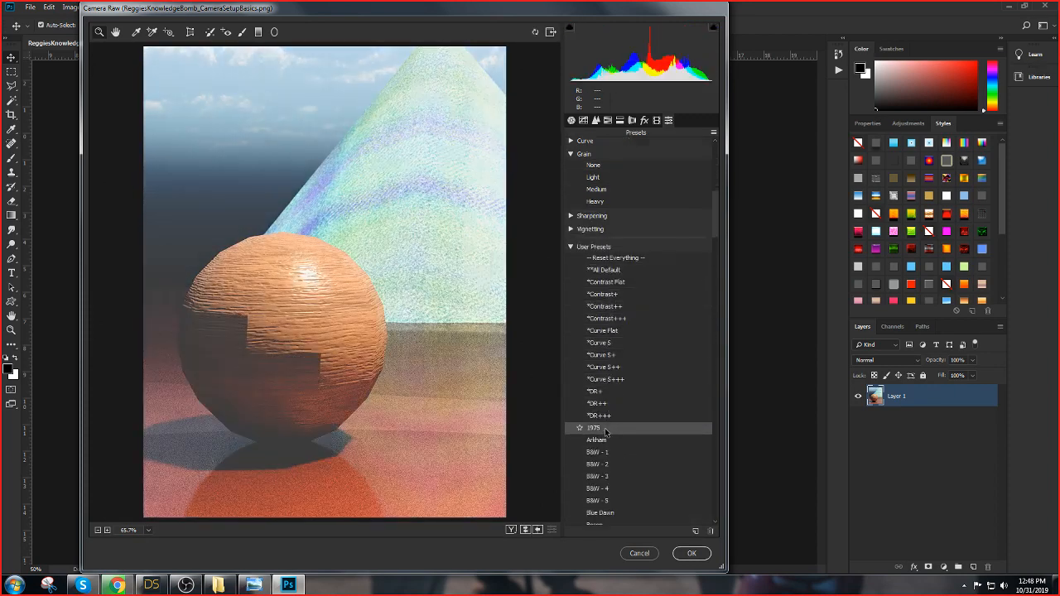
{"action": "scroll", "coordinate": [606, 429], "scroll_direction": "down", "scroll_amount": 2}
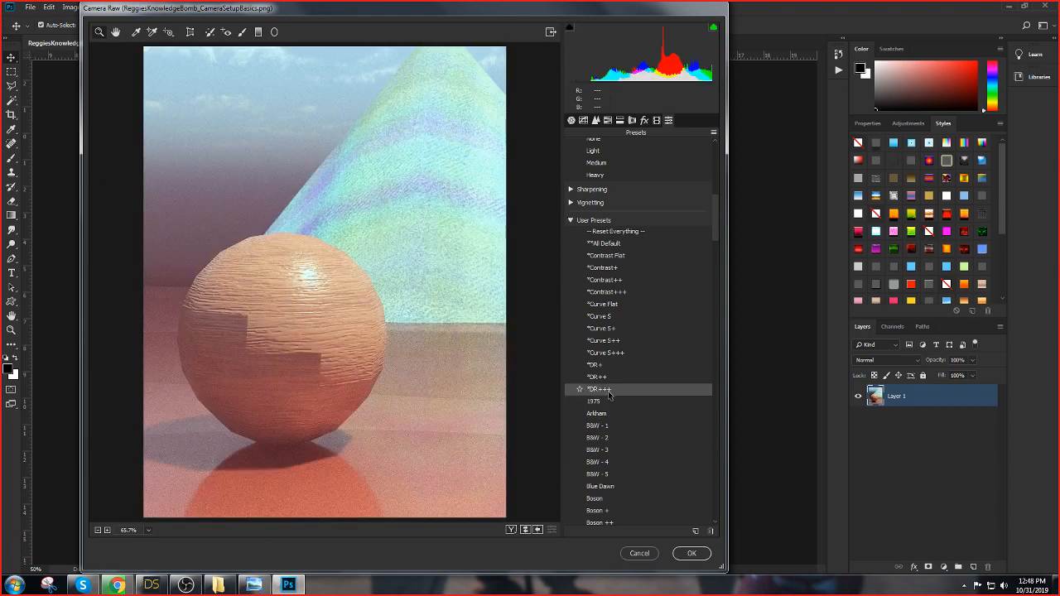
{"action": "scroll", "coordinate": [609, 401], "scroll_direction": "down", "scroll_amount": 2}
{"action": "scroll", "coordinate": [608, 402], "scroll_direction": "down", "scroll_amount": 2}
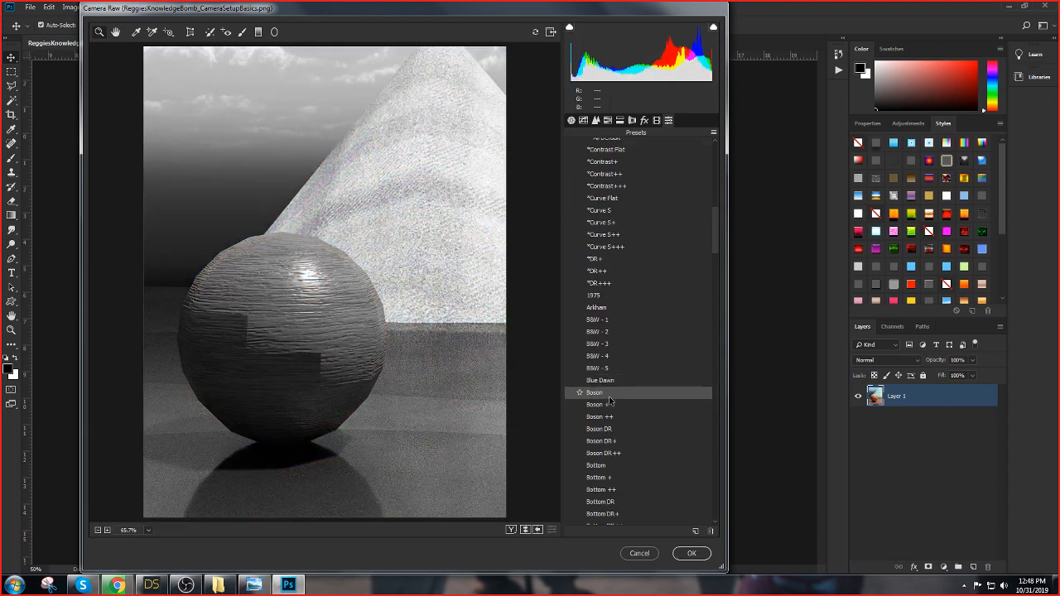
{"action": "scroll", "coordinate": [610, 403], "scroll_direction": "down", "scroll_amount": 3}
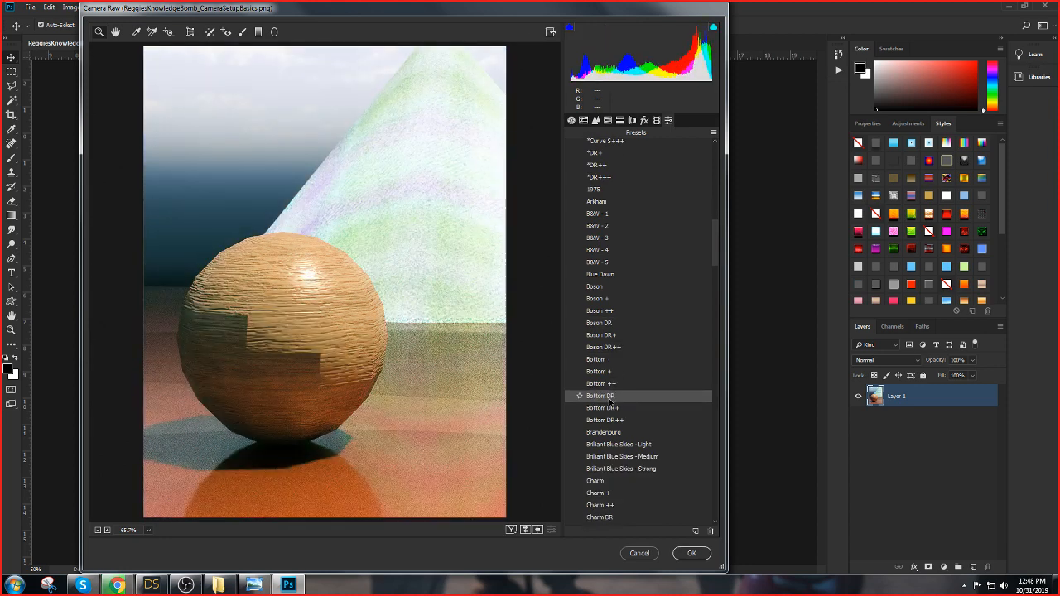
{"action": "scroll", "coordinate": [610, 404], "scroll_direction": "down", "scroll_amount": 3}
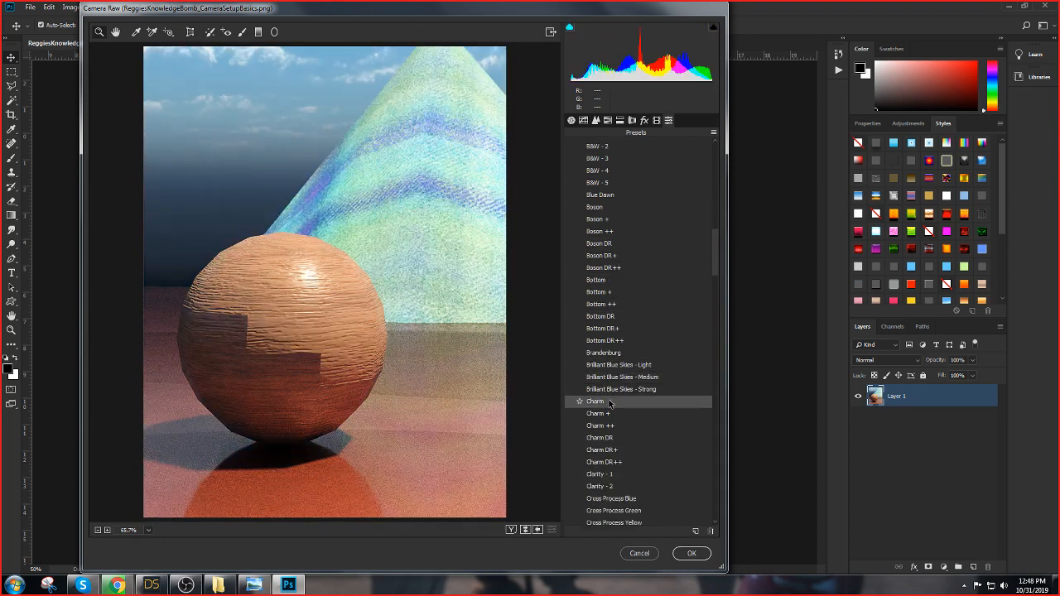
{"action": "scroll", "coordinate": [611, 403], "scroll_direction": "down", "scroll_amount": 6}
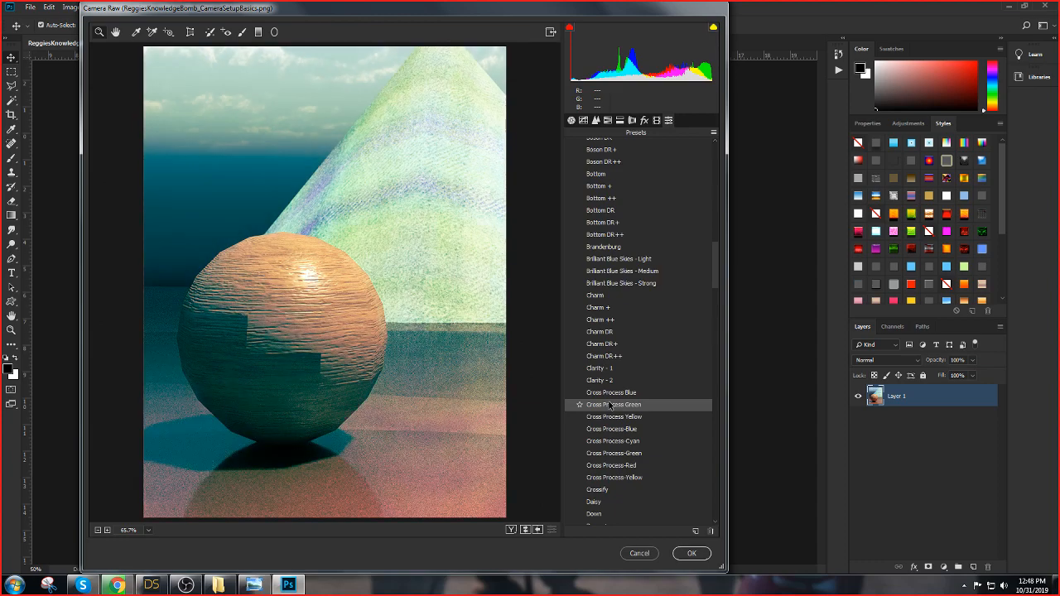
{"action": "scroll", "coordinate": [609, 411], "scroll_direction": "down", "scroll_amount": 4}
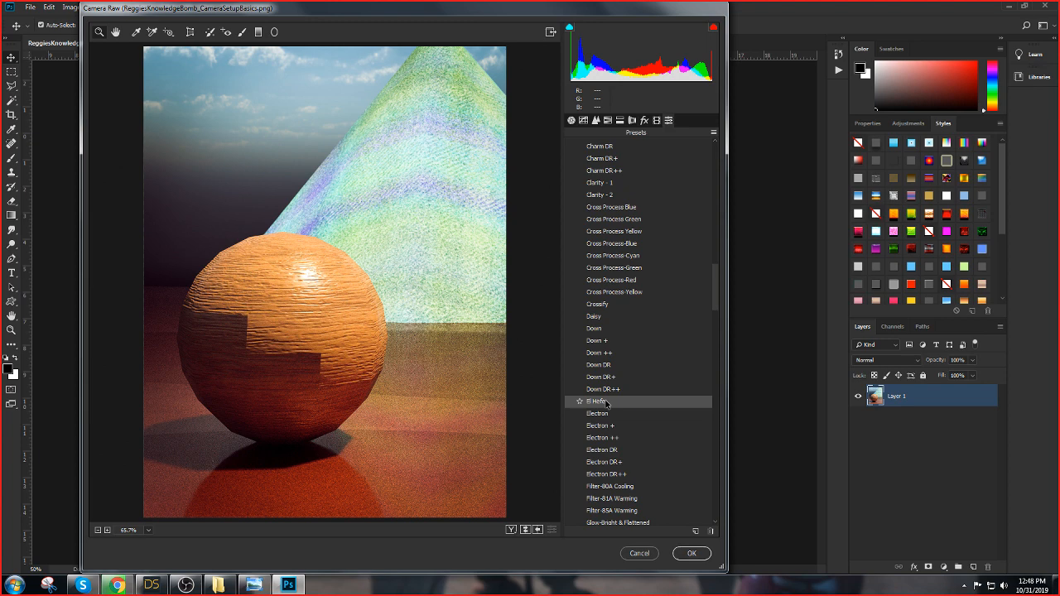
{"action": "scroll", "coordinate": [608, 403], "scroll_direction": "down", "scroll_amount": 2}
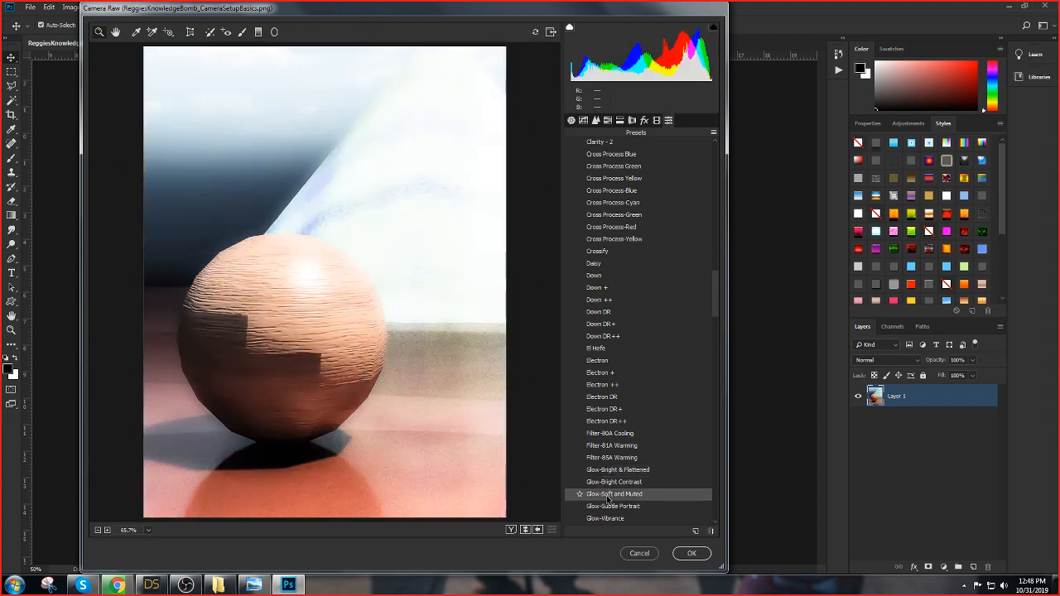
{"action": "scroll", "coordinate": [608, 499], "scroll_direction": "down", "scroll_amount": 4}
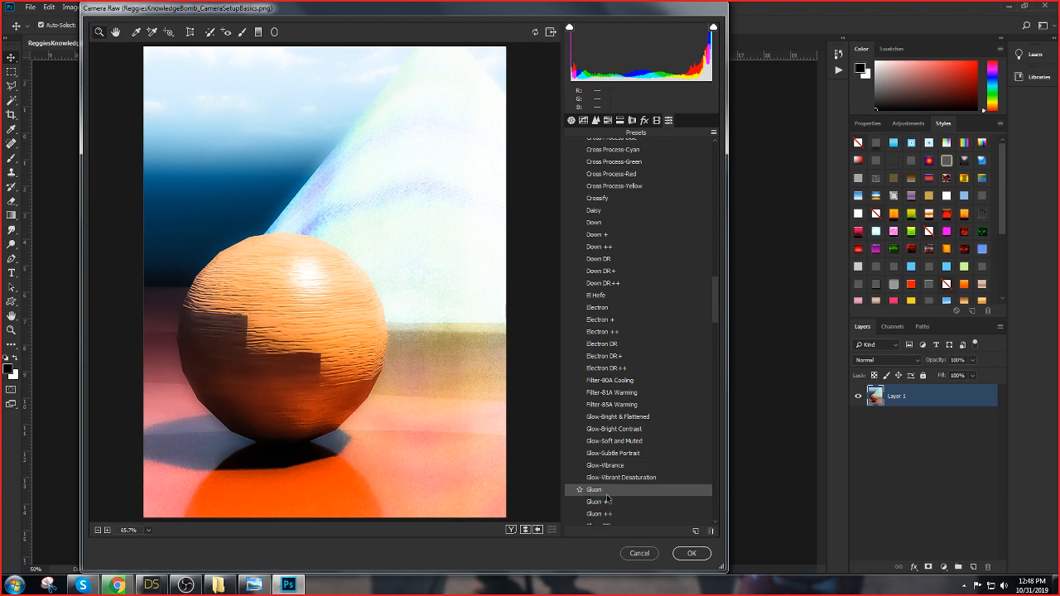
{"action": "scroll", "coordinate": [608, 498], "scroll_direction": "down", "scroll_amount": 4}
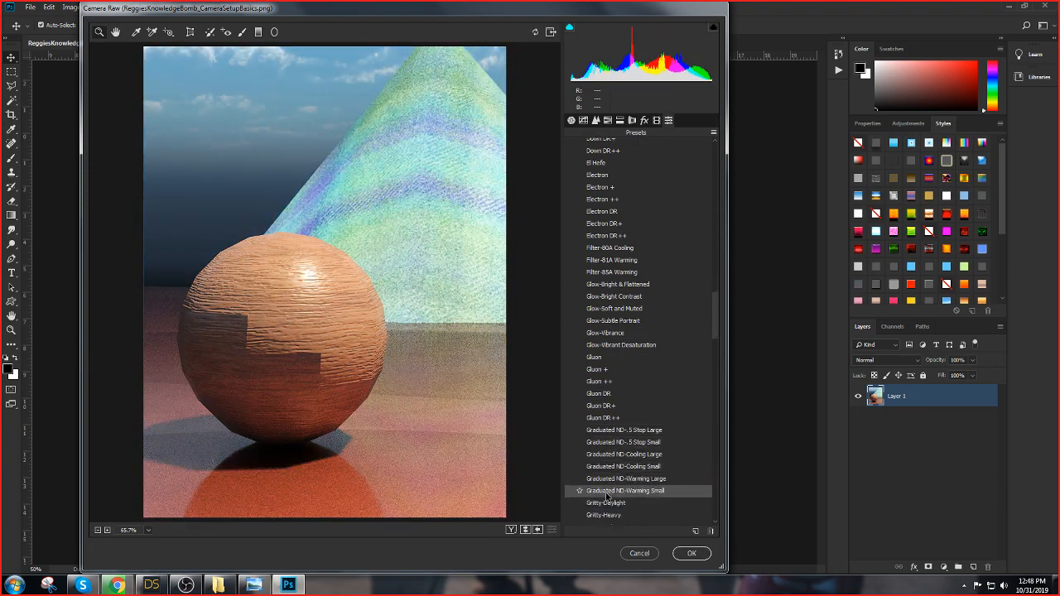
{"action": "scroll", "coordinate": [606, 495], "scroll_direction": "down", "scroll_amount": 4}
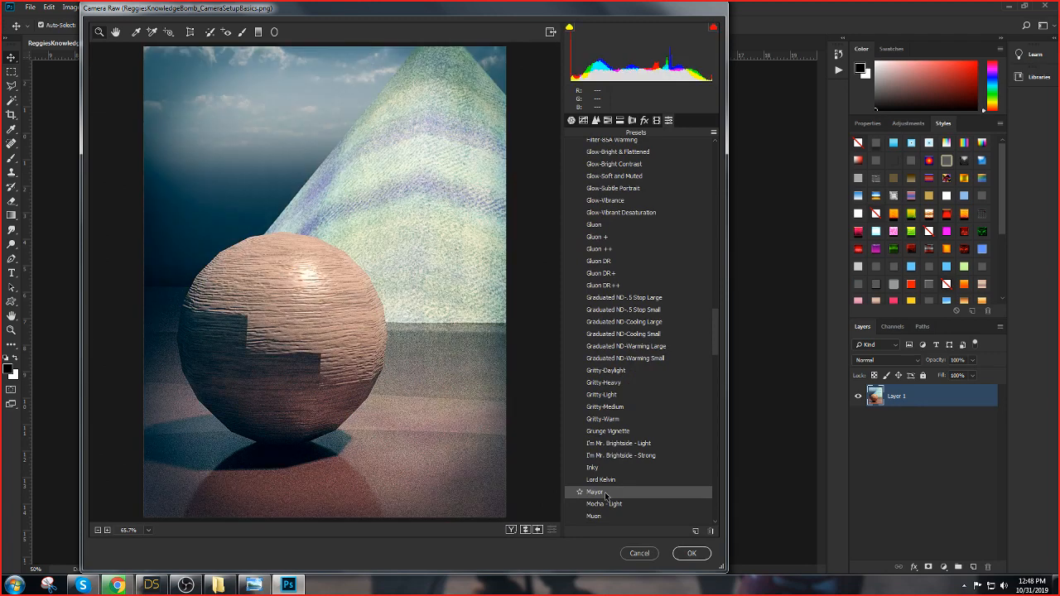
{"action": "scroll", "coordinate": [604, 495], "scroll_direction": "down", "scroll_amount": 6}
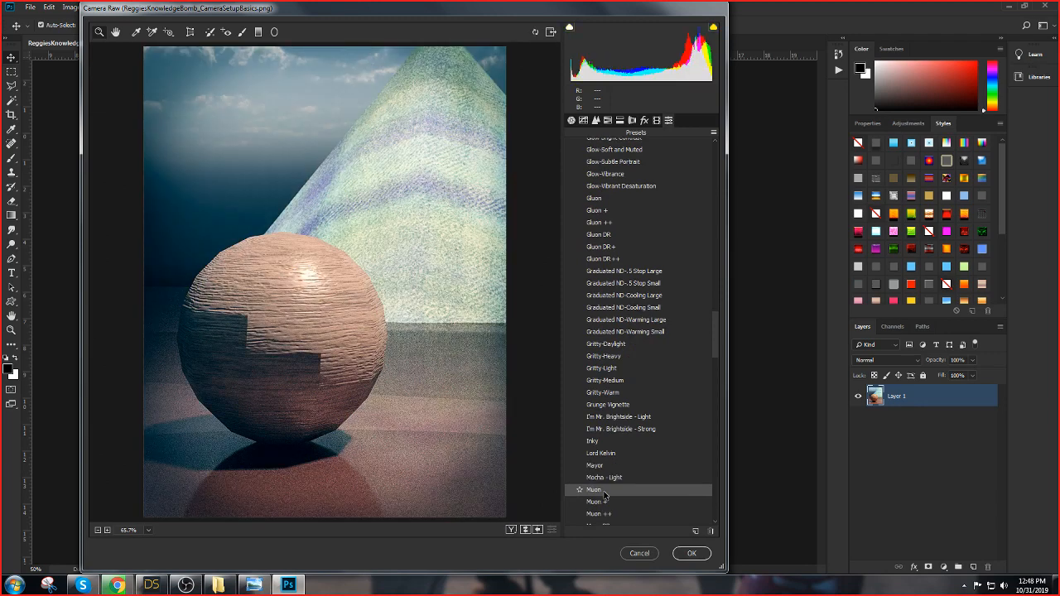
{"action": "scroll", "coordinate": [605, 493], "scroll_direction": "down", "scroll_amount": 2}
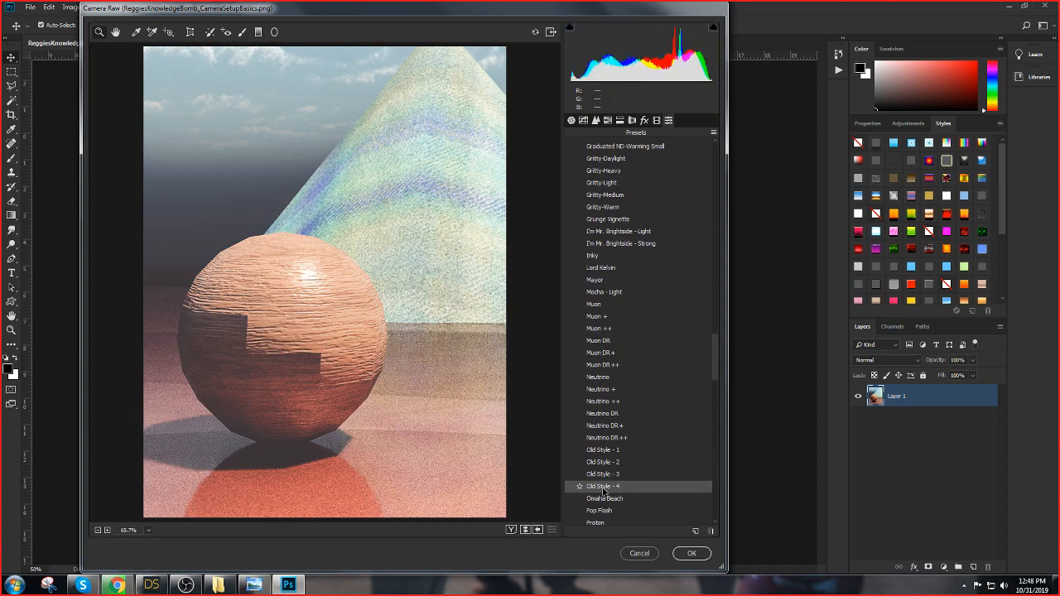
{"action": "scroll", "coordinate": [605, 497], "scroll_direction": "down", "scroll_amount": 7}
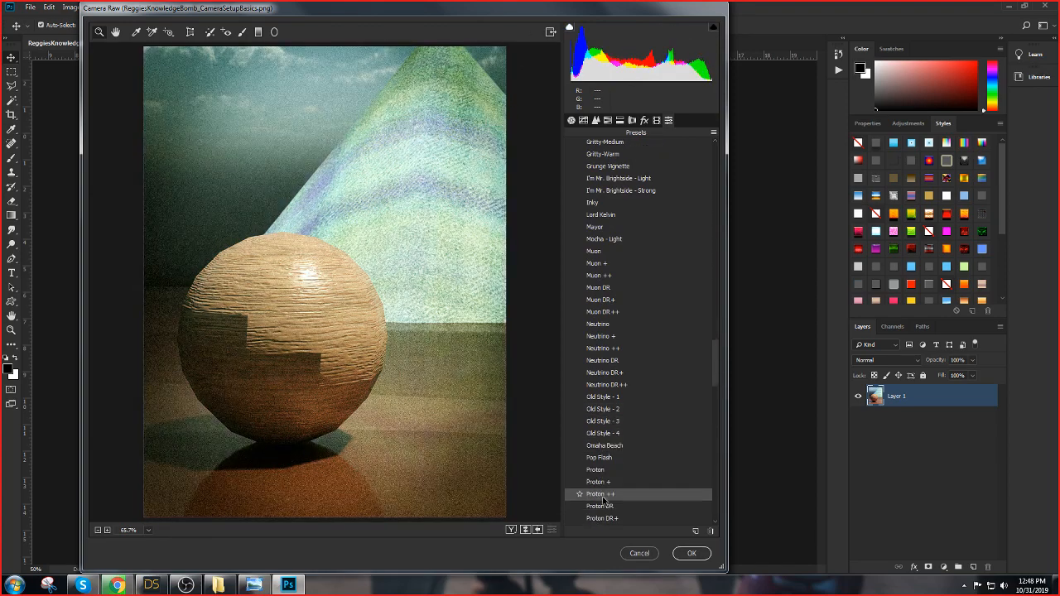
{"action": "scroll", "coordinate": [603, 494], "scroll_direction": "down", "scroll_amount": 6}
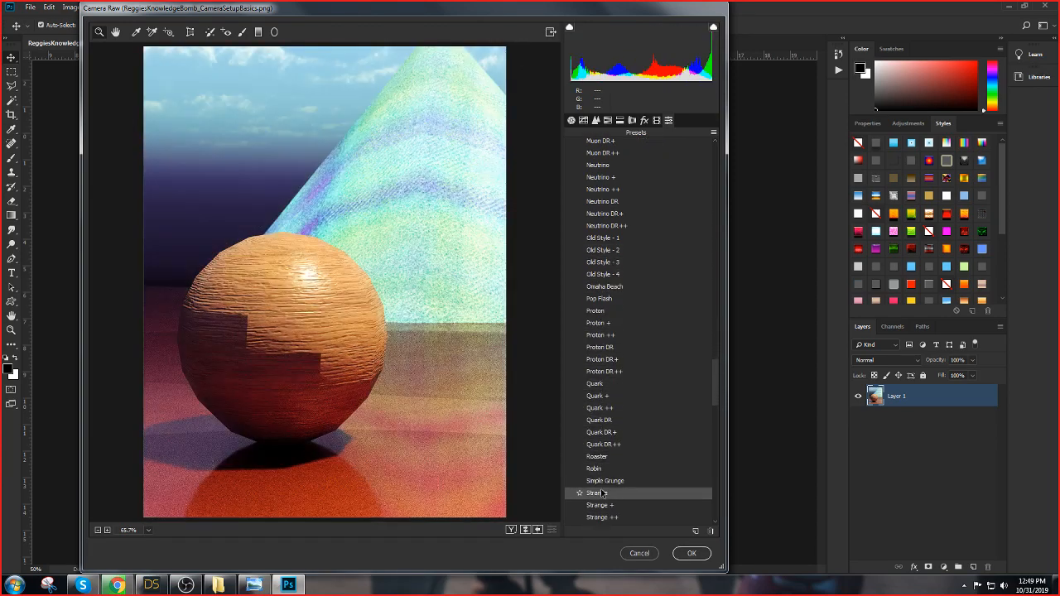
{"action": "scroll", "coordinate": [602, 492], "scroll_direction": "down", "scroll_amount": 3}
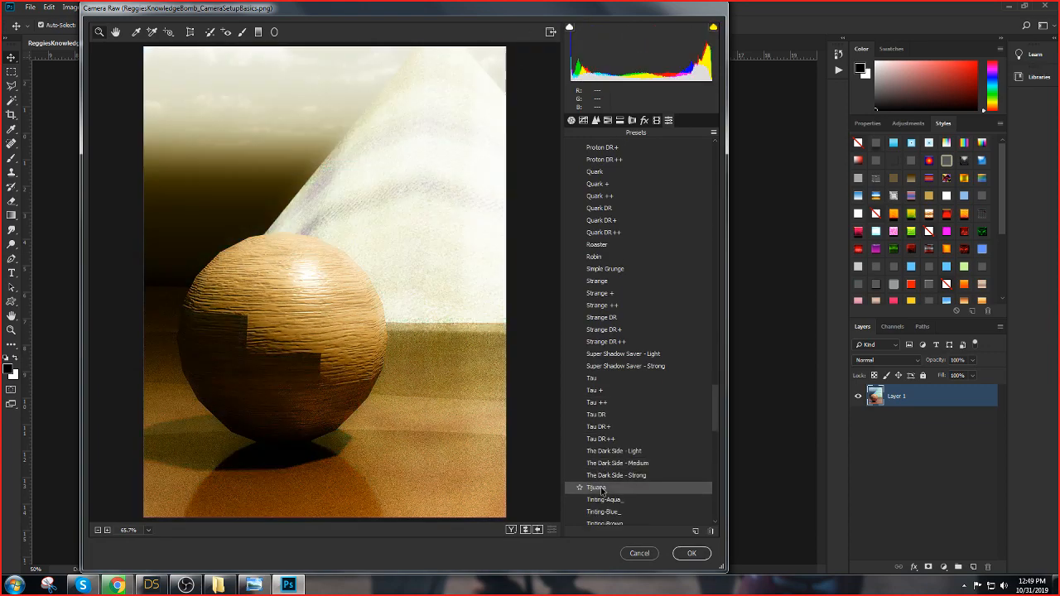
{"action": "scroll", "coordinate": [602, 489], "scroll_direction": "down", "scroll_amount": 6}
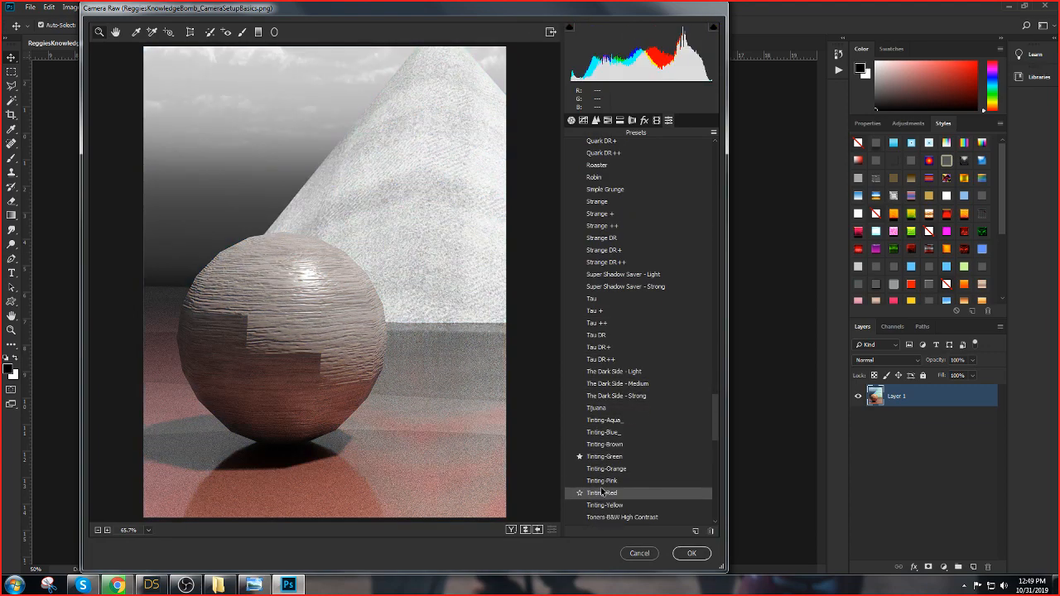
{"action": "scroll", "coordinate": [603, 489], "scroll_direction": "down", "scroll_amount": 4}
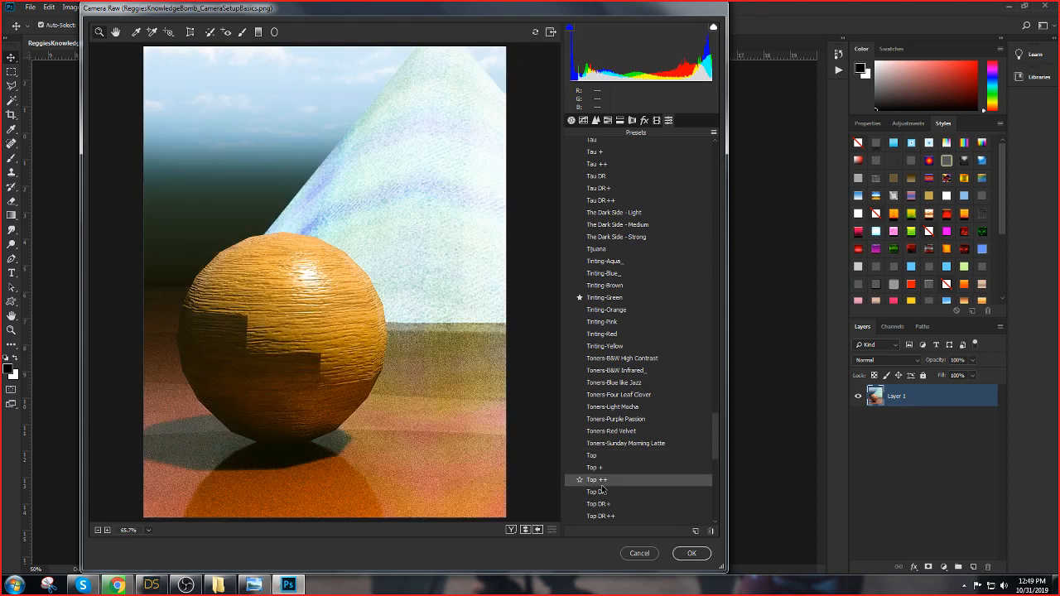
{"action": "scroll", "coordinate": [603, 490], "scroll_direction": "down", "scroll_amount": 5}
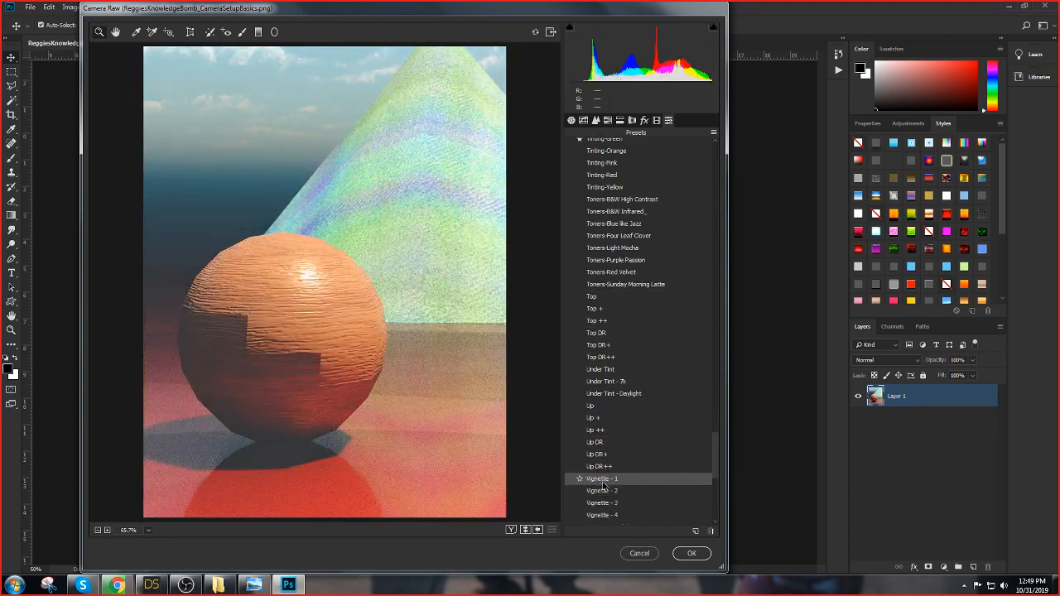
Apply the Up DR user preset to the render and accept the Camera Raw adjustments
{"action": "scroll", "coordinate": [603, 486], "scroll_direction": "up", "scroll_amount": 1}
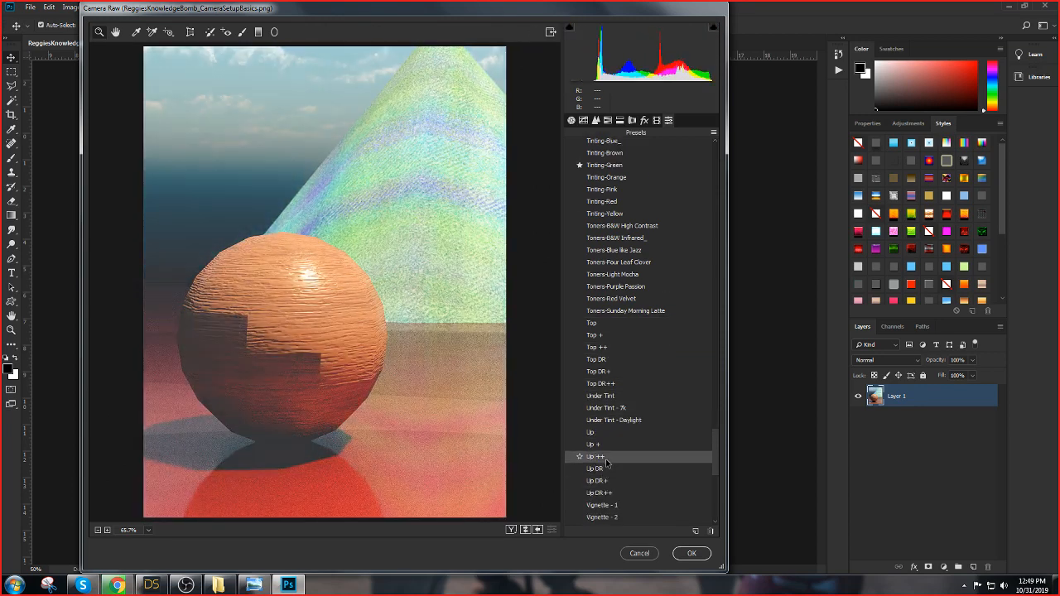
{"action": "left_click", "coordinate": [609, 472]}
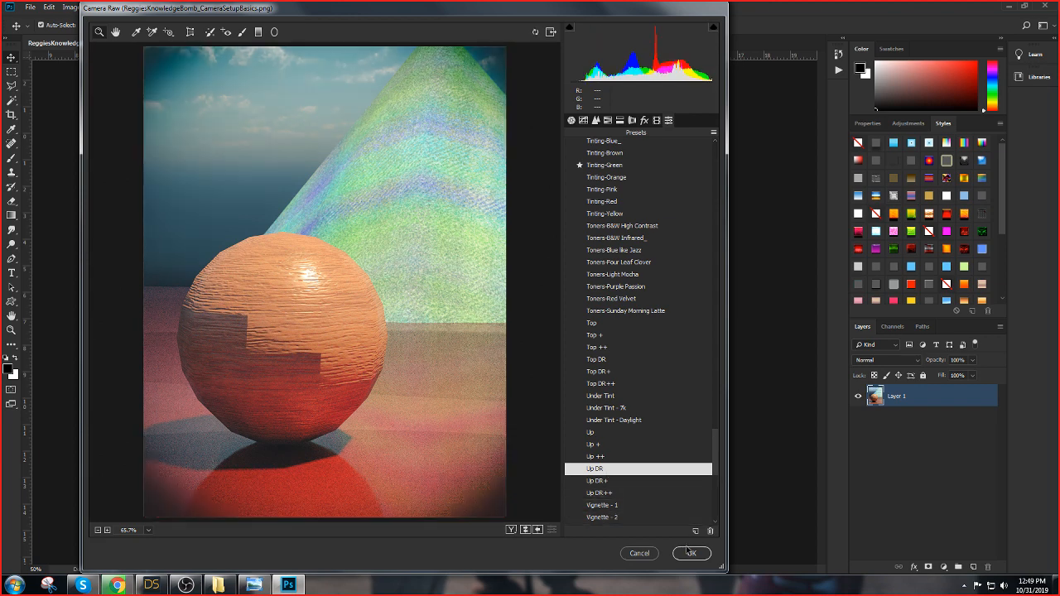
{"action": "left_click", "coordinate": [691, 554]}
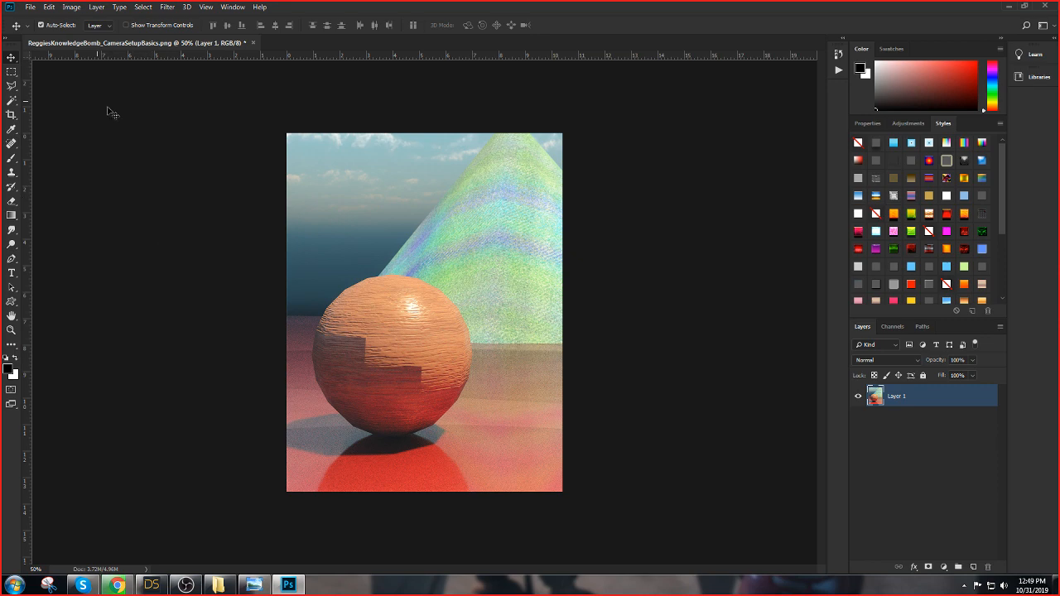
Open the recently used D3DArtHang.psd title template
{"action": "left_click", "coordinate": [30, 7]}
{"action": "mouse_move", "coordinate": [75, 74]}
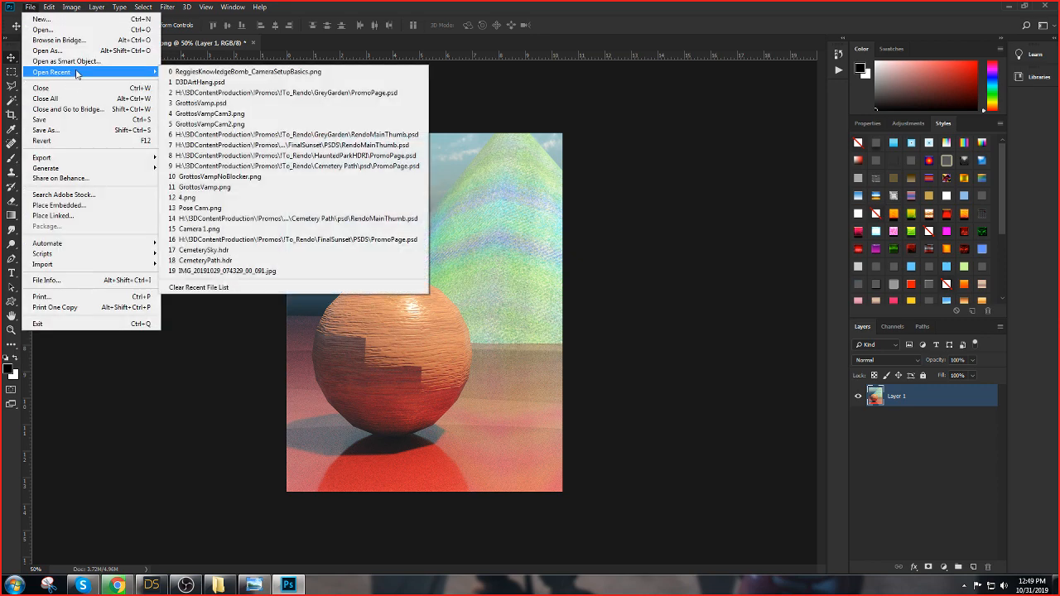
{"action": "left_click", "coordinate": [210, 84]}
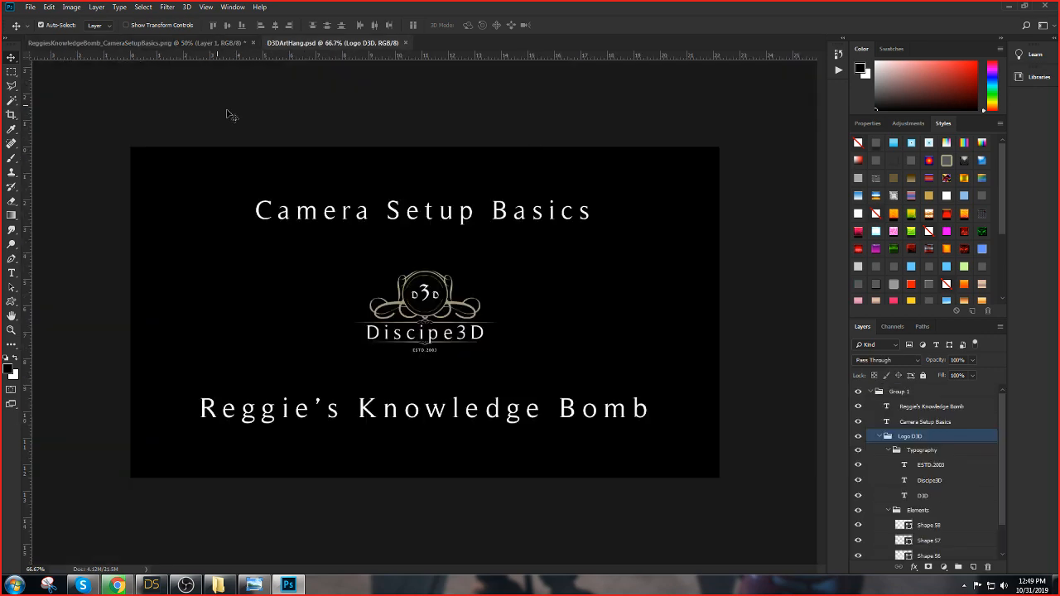
Copy the processed render and paste it into D3DArtHang.psd directly above the Background layer, with the Logo D3D group collapsed
{"action": "left_click", "coordinate": [136, 42]}
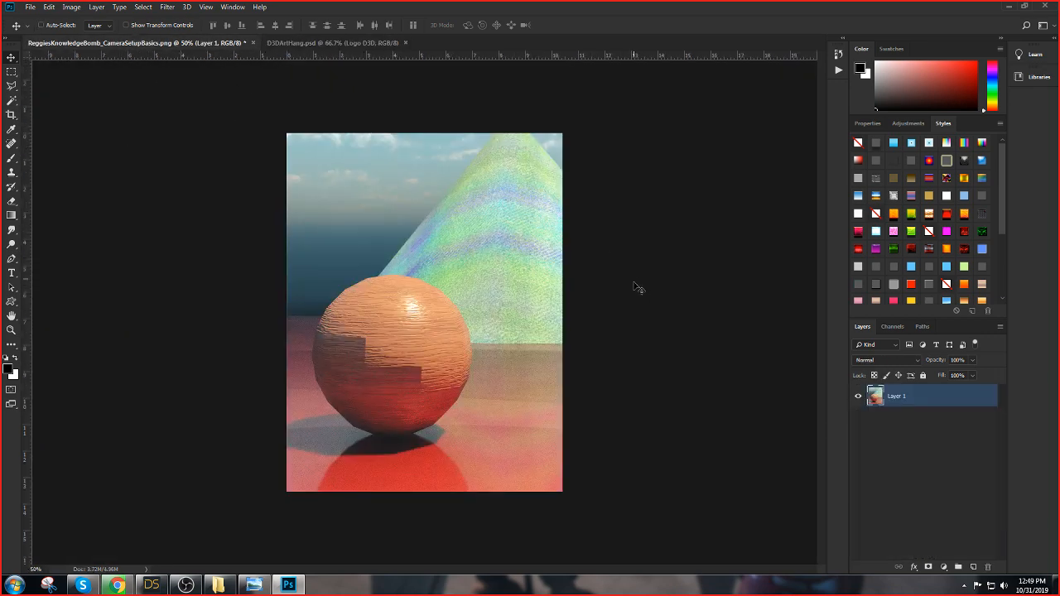
{"action": "left_click", "coordinate": [290, 42]}
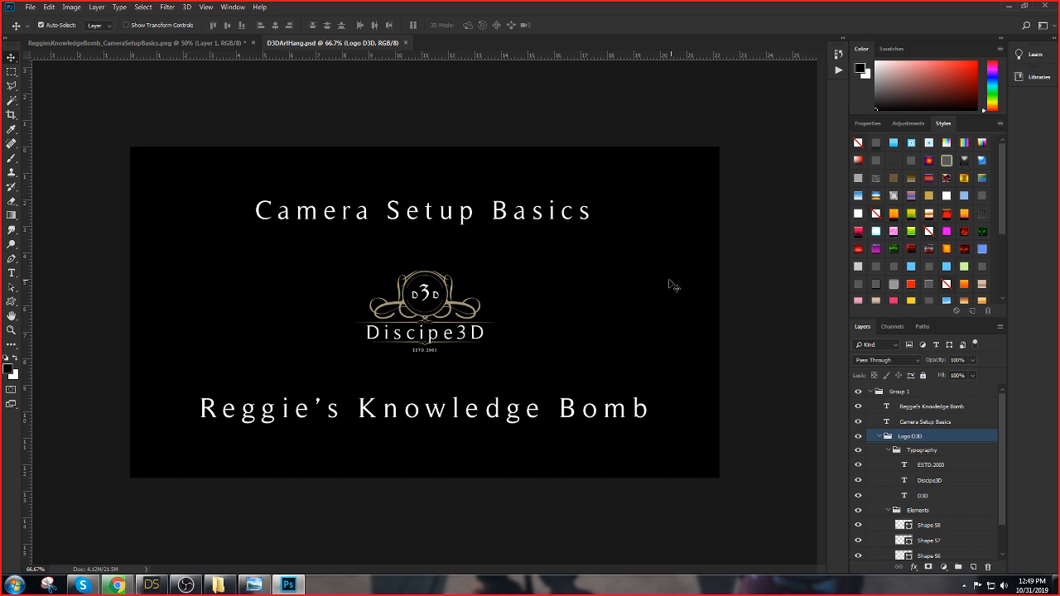
{"action": "left_click", "coordinate": [880, 436]}
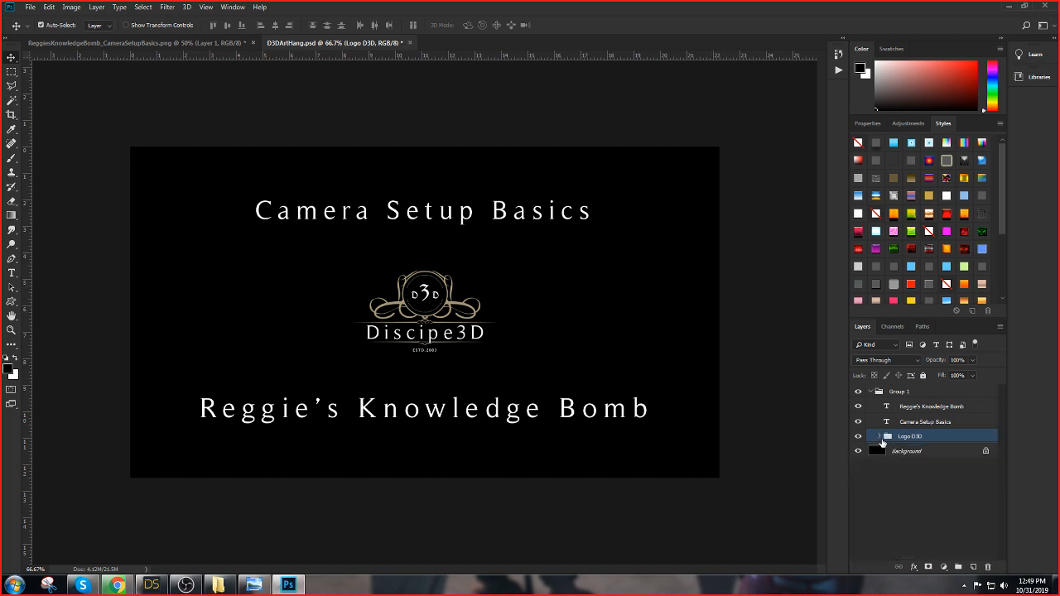
{"action": "left_click", "coordinate": [889, 454]}
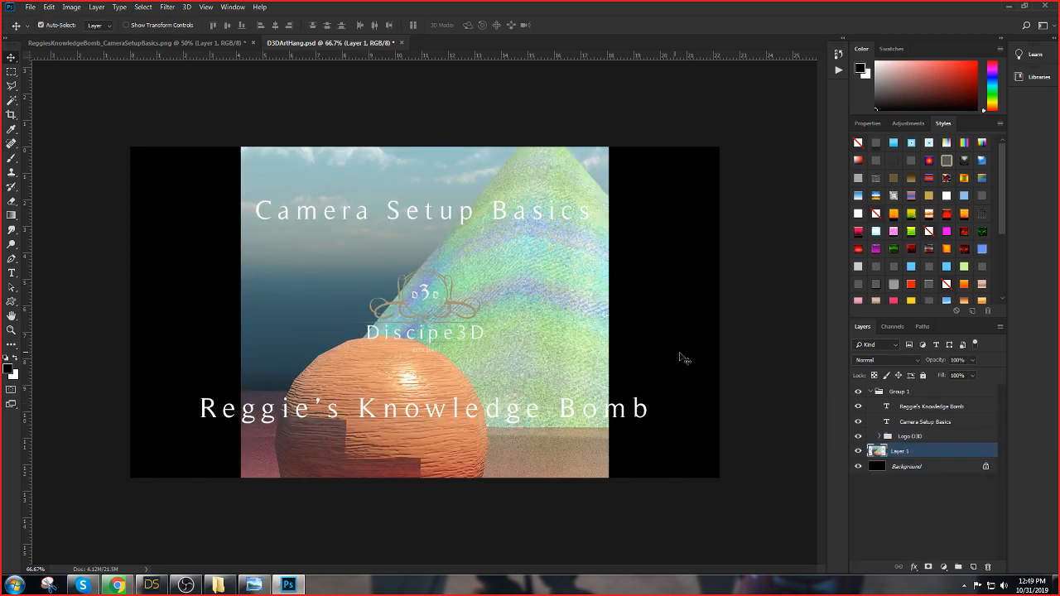
{"action": "key", "text": "ctrl+v"}
Scale the pasted render down proportionally with Free Transform and place it on the canvas's right side, beneath the Camera Setup Basics title
{"action": "left_click", "coordinate": [49, 6]}
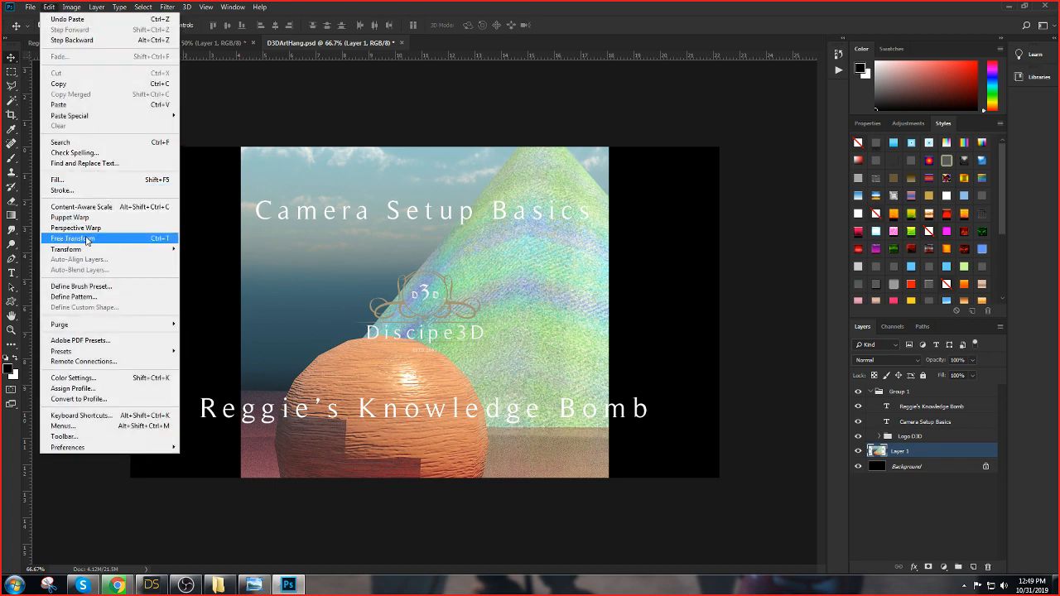
{"action": "left_click", "coordinate": [87, 239]}
{"action": "left_click_drag", "start_coordinate": [238, 148], "coordinate": [536, 414]}
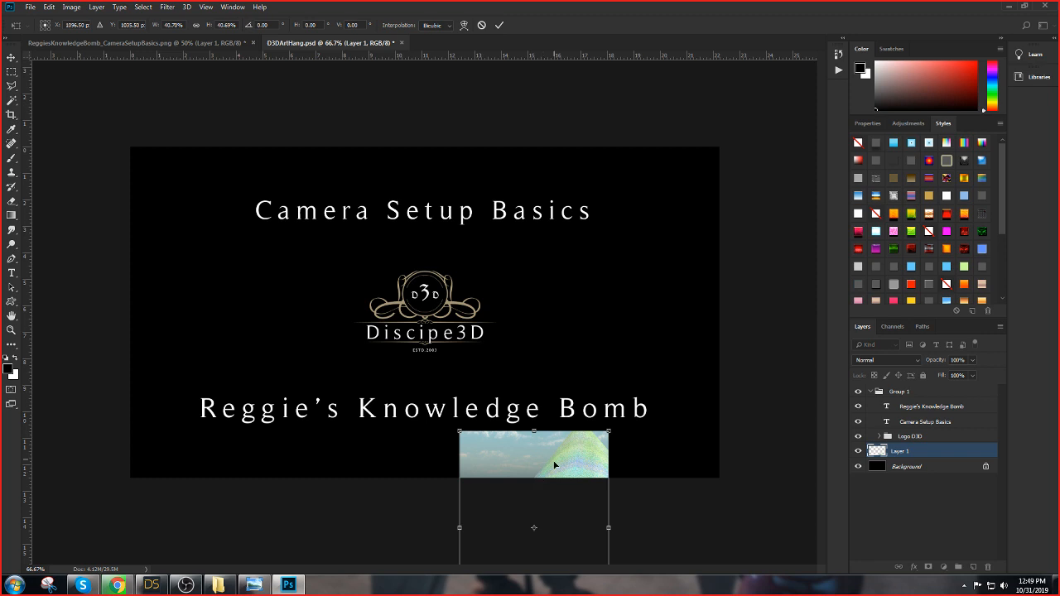
{"action": "left_click_drag", "start_coordinate": [555, 465], "coordinate": [638, 271]}
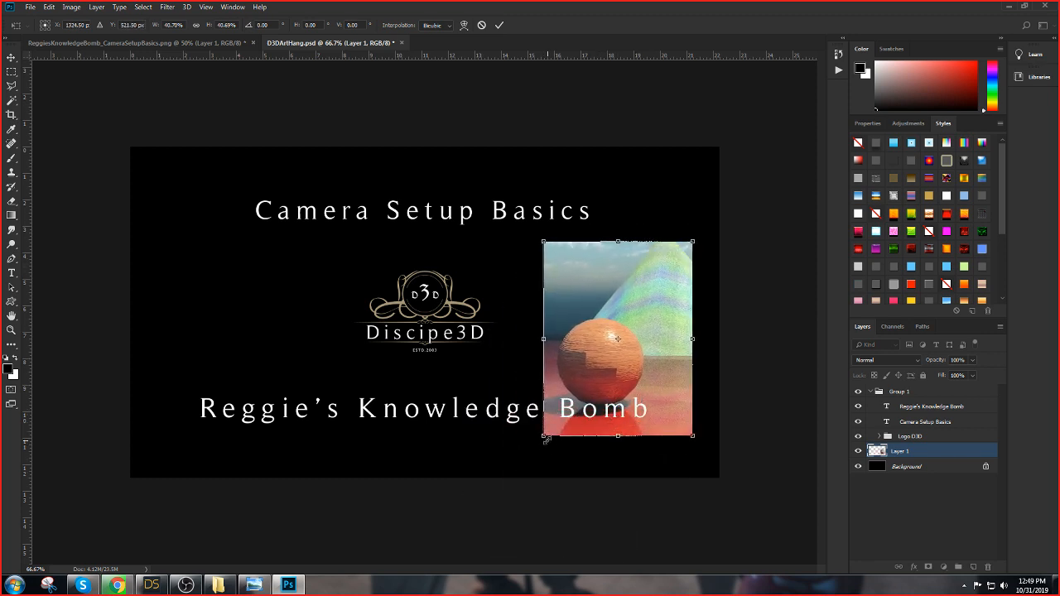
{"action": "left_click_drag", "start_coordinate": [543, 438], "coordinate": [506, 465]}
{"action": "left_click_drag", "start_coordinate": [631, 343], "coordinate": [632, 335]}
{"action": "key", "text": "Return"}
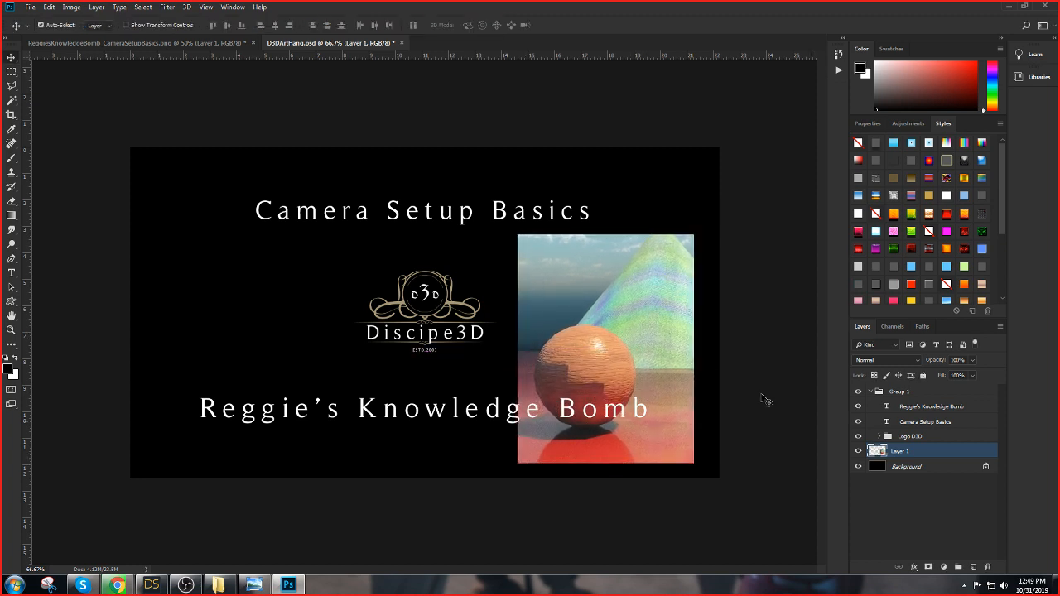
Delete all the text on the "Reggie's Knowledge Bomb" text layer and commit the edit
{"action": "left_click", "coordinate": [928, 409]}
{"action": "left_click", "coordinate": [10, 273]}
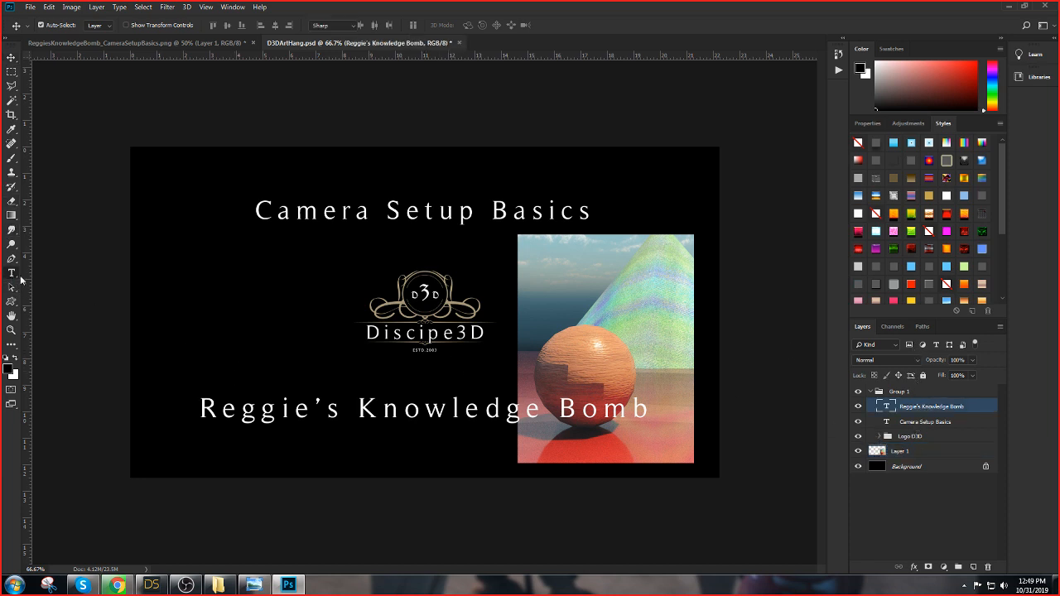
{"action": "left_click_drag", "start_coordinate": [200, 404], "coordinate": [670, 411]}
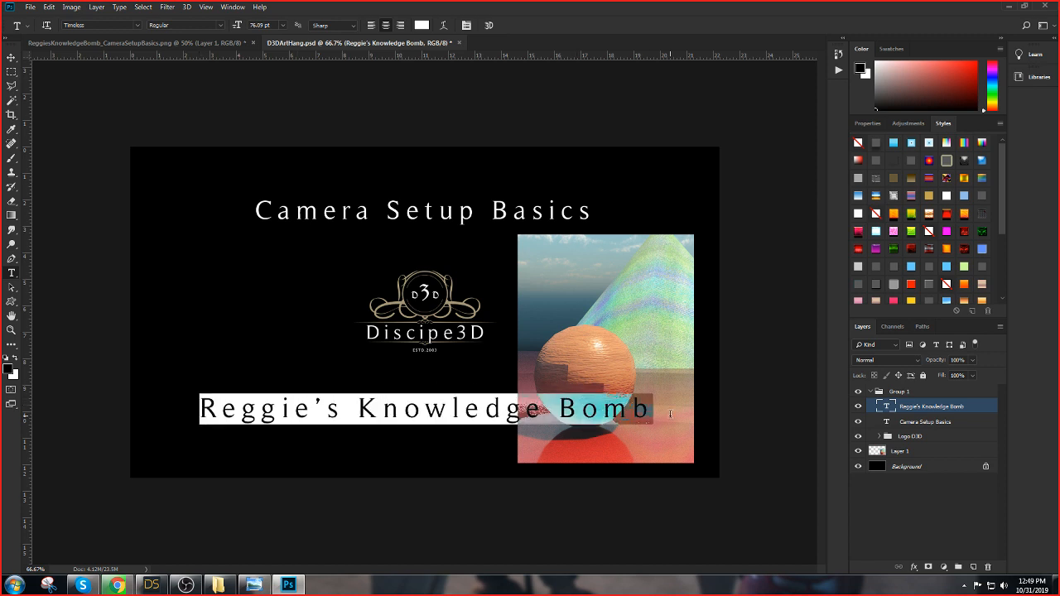
{"action": "key", "text": "BackSpace"}
{"action": "left_click", "coordinate": [11, 59]}
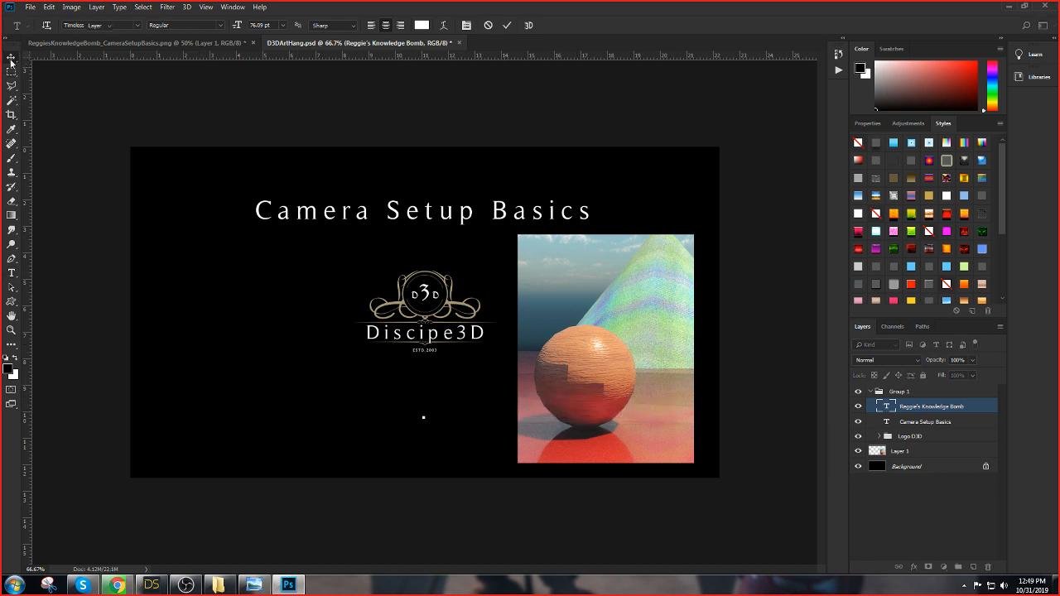
Create a paragraph text box to the left of the logo containing "Reggie's Knowledge Bomb"
{"action": "left_click", "coordinate": [11, 273]}
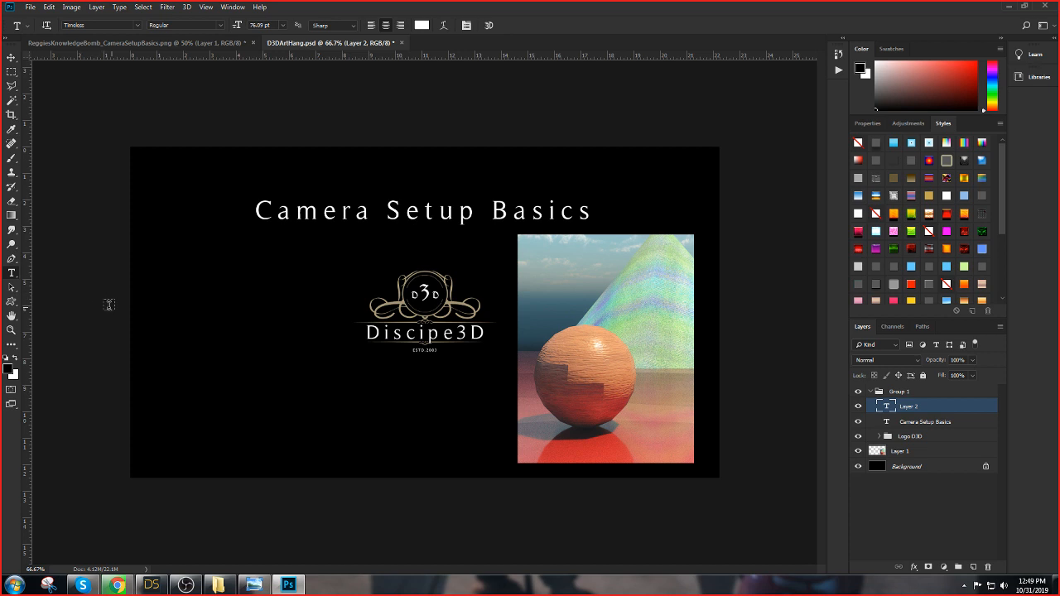
{"action": "left_click_drag", "start_coordinate": [148, 305], "coordinate": [305, 443]}
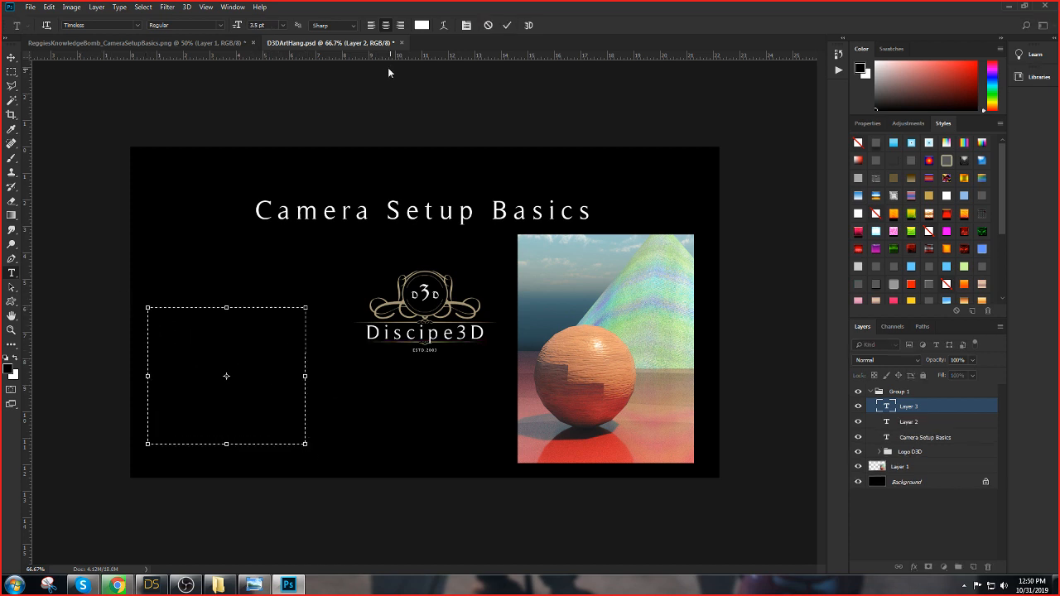
{"action": "left_click", "coordinate": [370, 25]}
{"action": "left_click", "coordinate": [12, 58]}
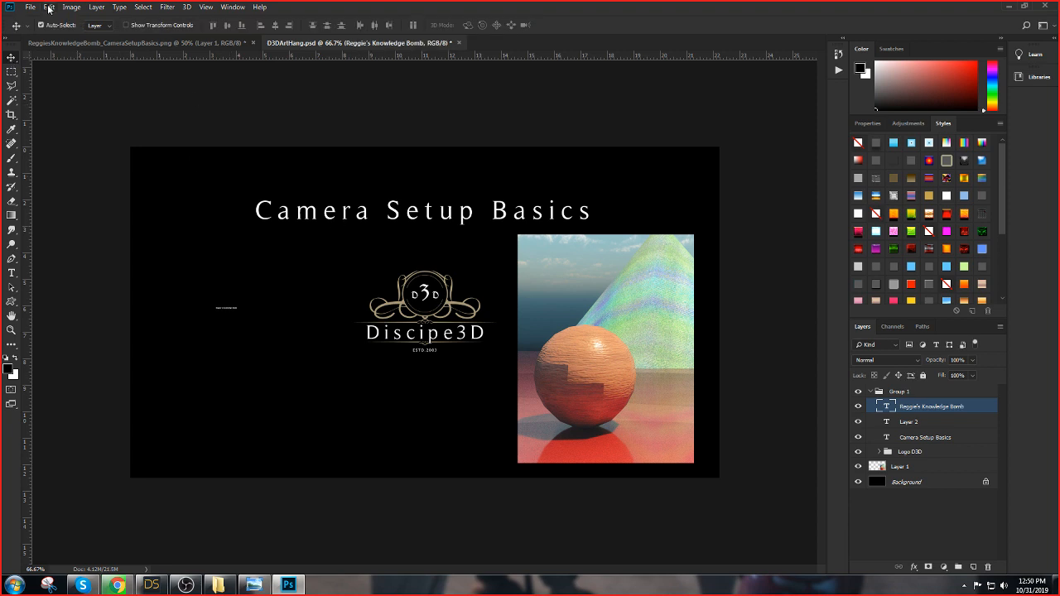
{"action": "left_click", "coordinate": [49, 8]}
{"action": "left_click", "coordinate": [106, 238]}
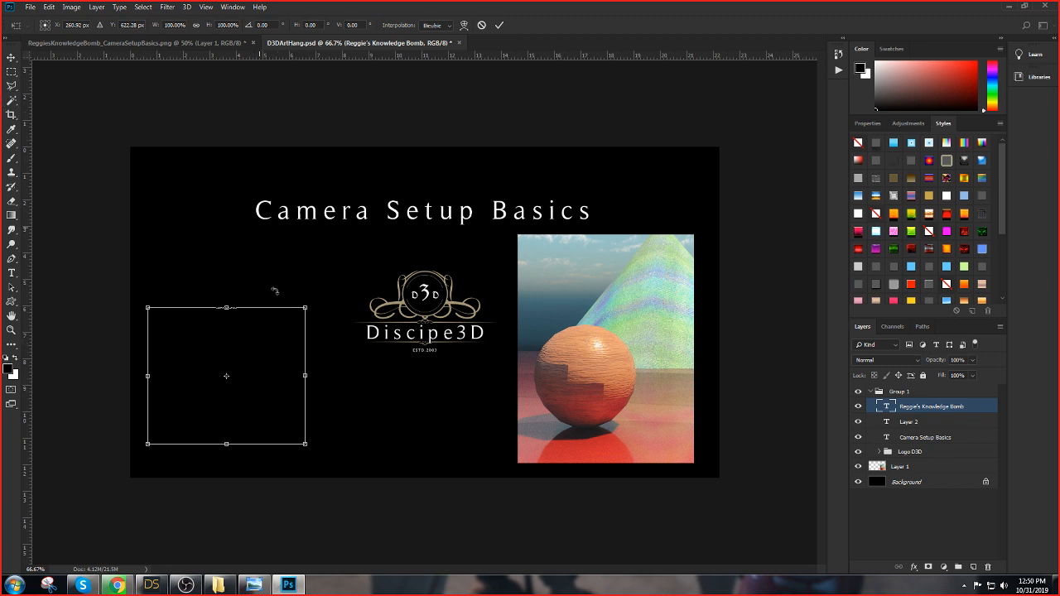
{"action": "key", "text": "Return"}
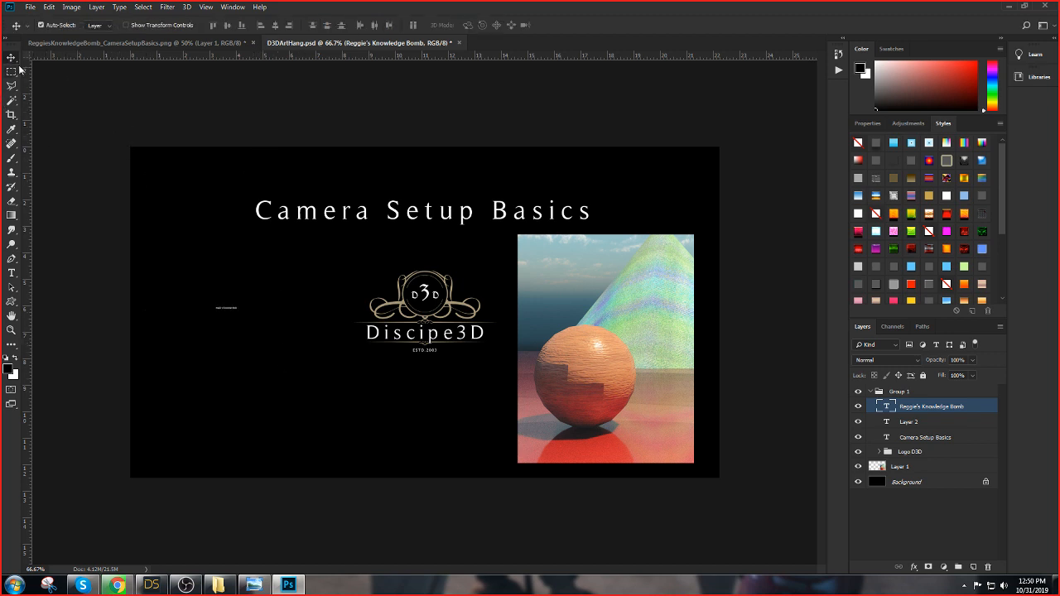
Set the text size in the "Reggie's Knowledge Bomb" text box to 72 pt
{"action": "left_click", "coordinate": [11, 272]}
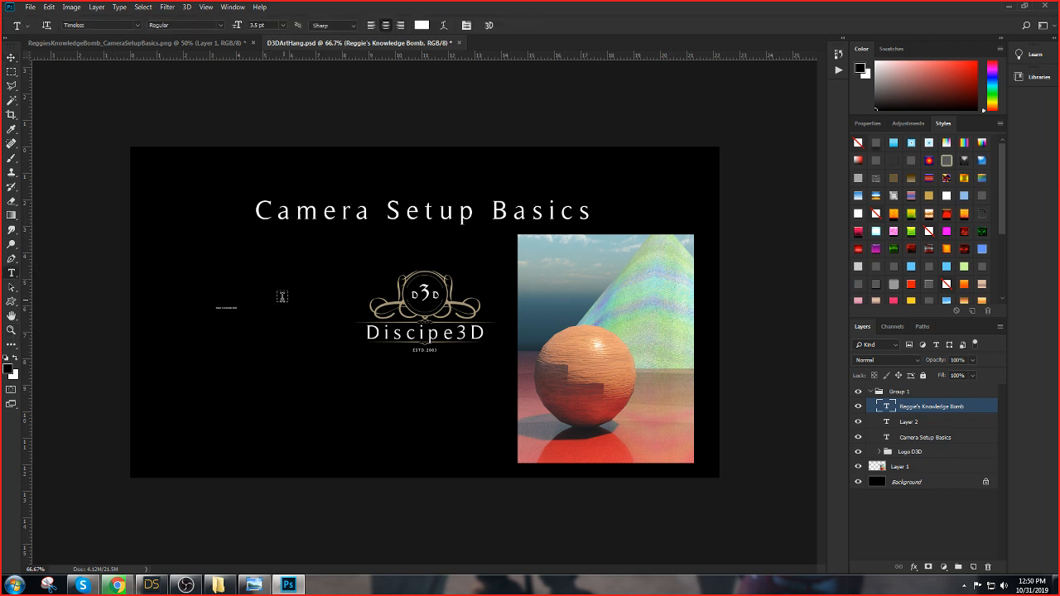
{"action": "left_click", "coordinate": [230, 307]}
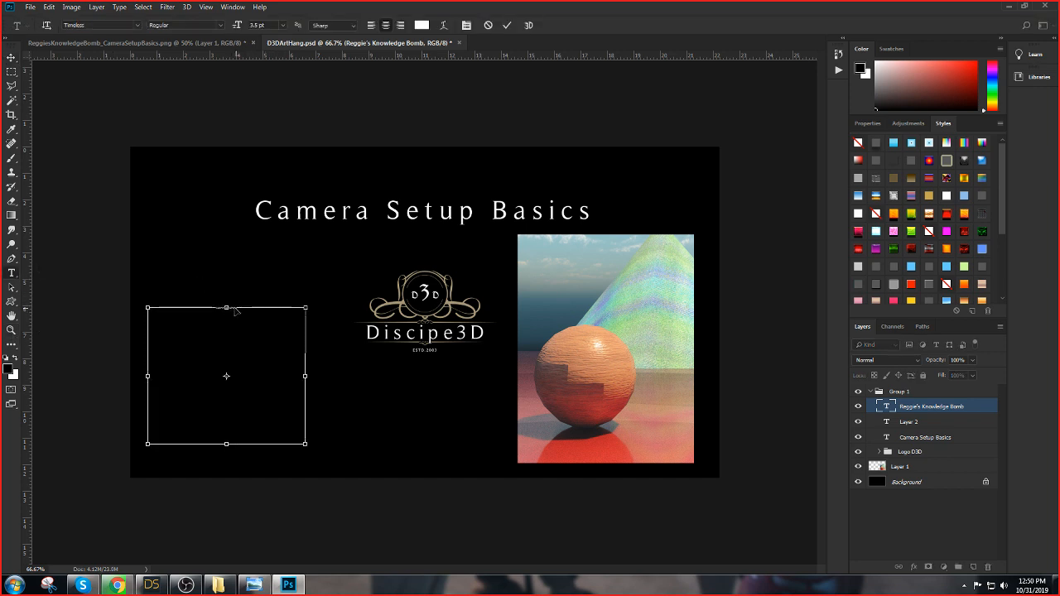
{"action": "left_click", "coordinate": [283, 25]}
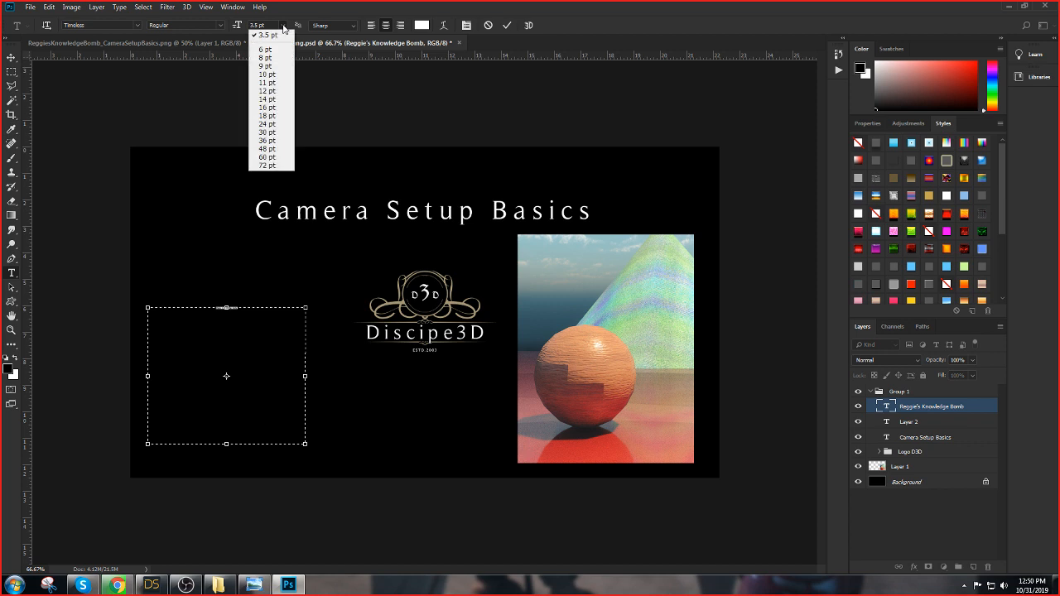
{"action": "left_click", "coordinate": [270, 165]}
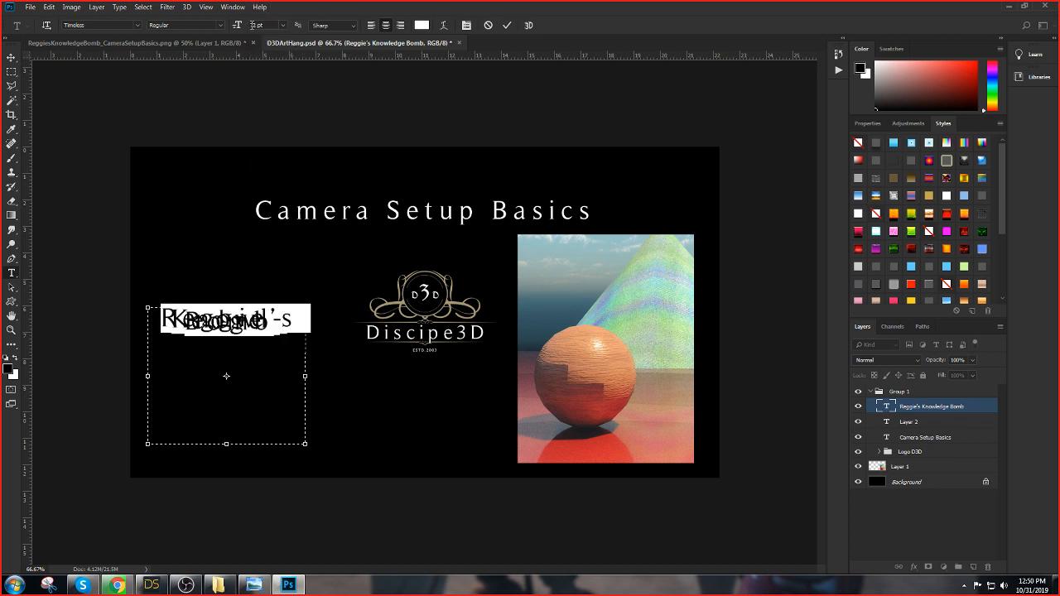
{"action": "left_click", "coordinate": [839, 72]}
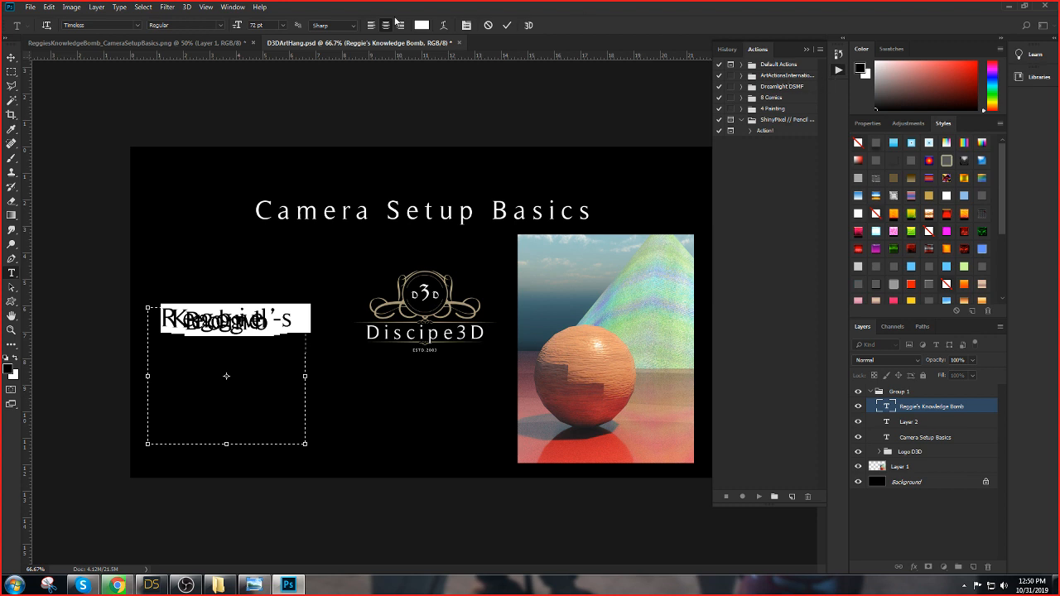
{"action": "left_click", "coordinate": [239, 7]}
{"action": "left_click", "coordinate": [740, 50]}
{"action": "left_click", "coordinate": [12, 57]}
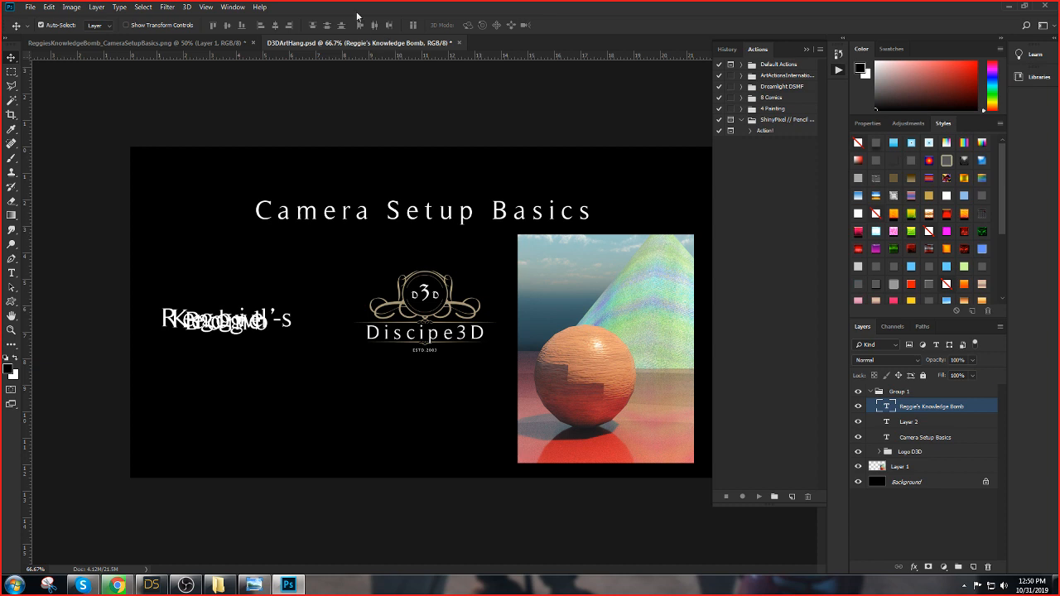
{"action": "left_click", "coordinate": [237, 7]}
{"action": "mouse_move", "coordinate": [251, 20]}
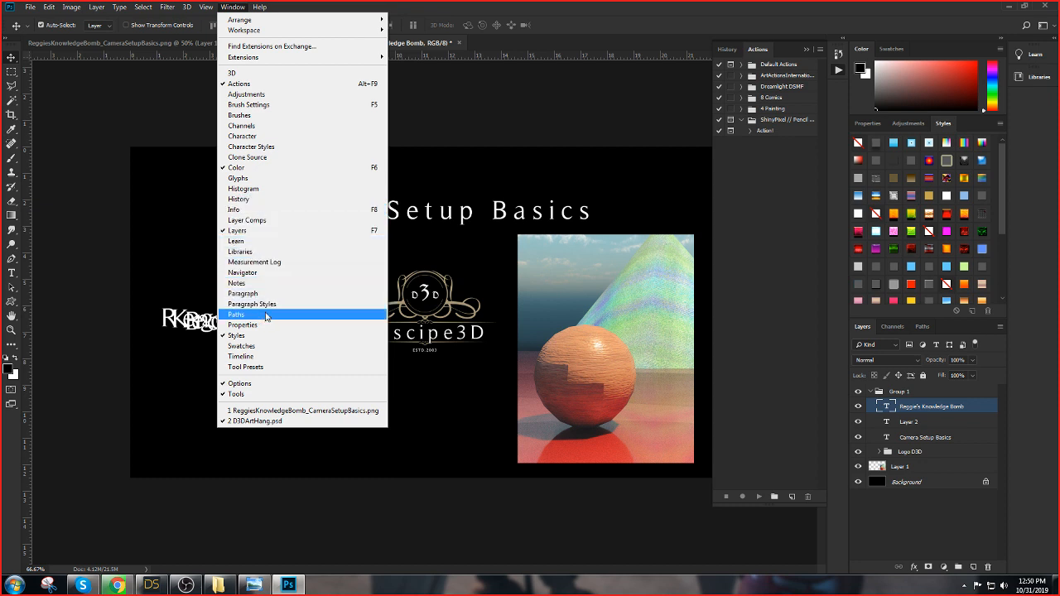
{"action": "left_click", "coordinate": [779, 189]}
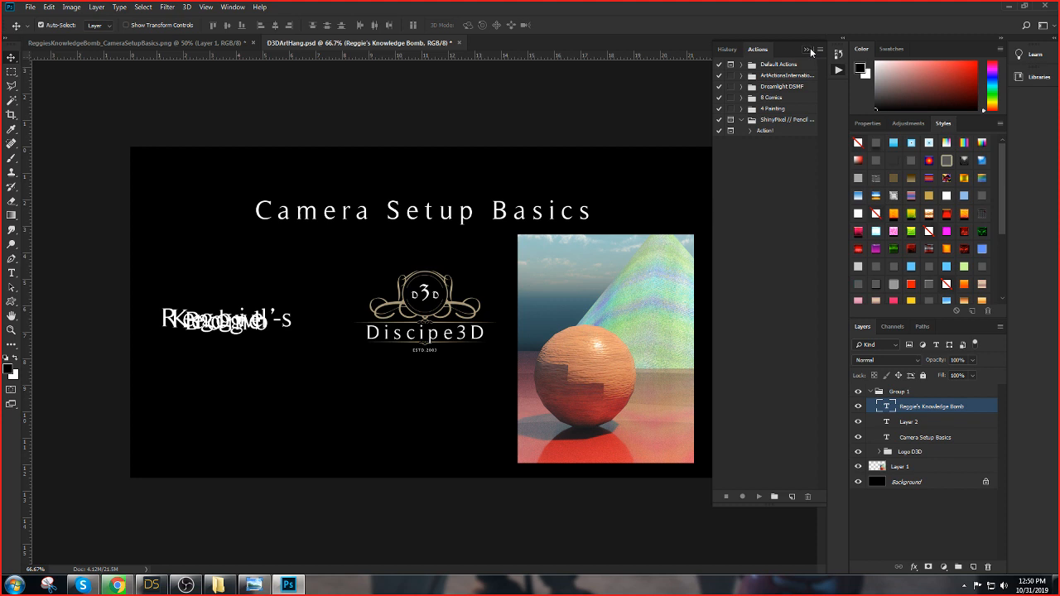
{"action": "left_click", "coordinate": [807, 50]}
Set the size of the "Reggie's Knowledge Bomb" text to 172 pt
{"action": "left_click", "coordinate": [12, 274]}
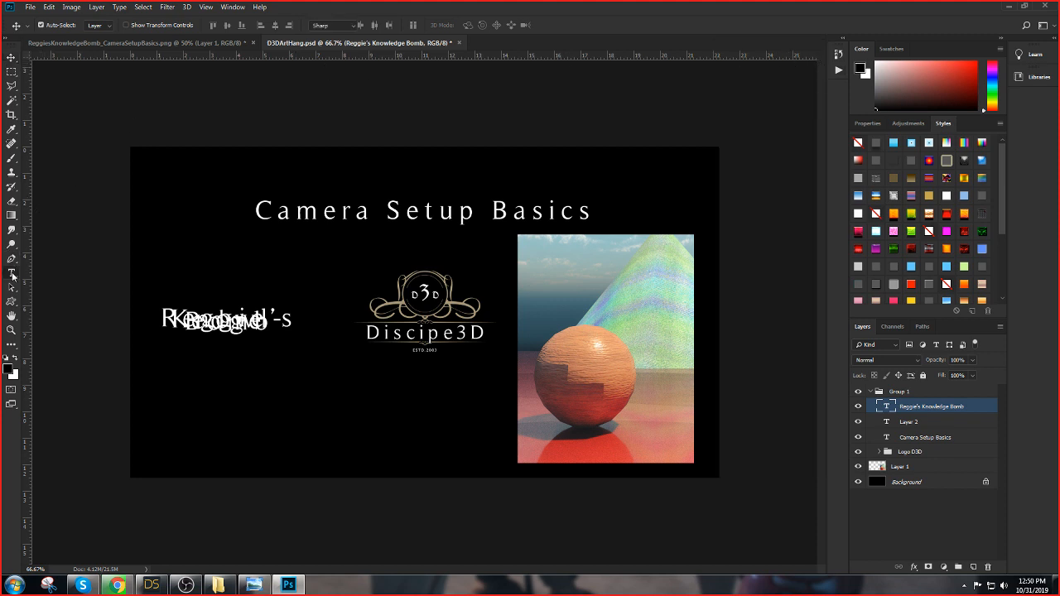
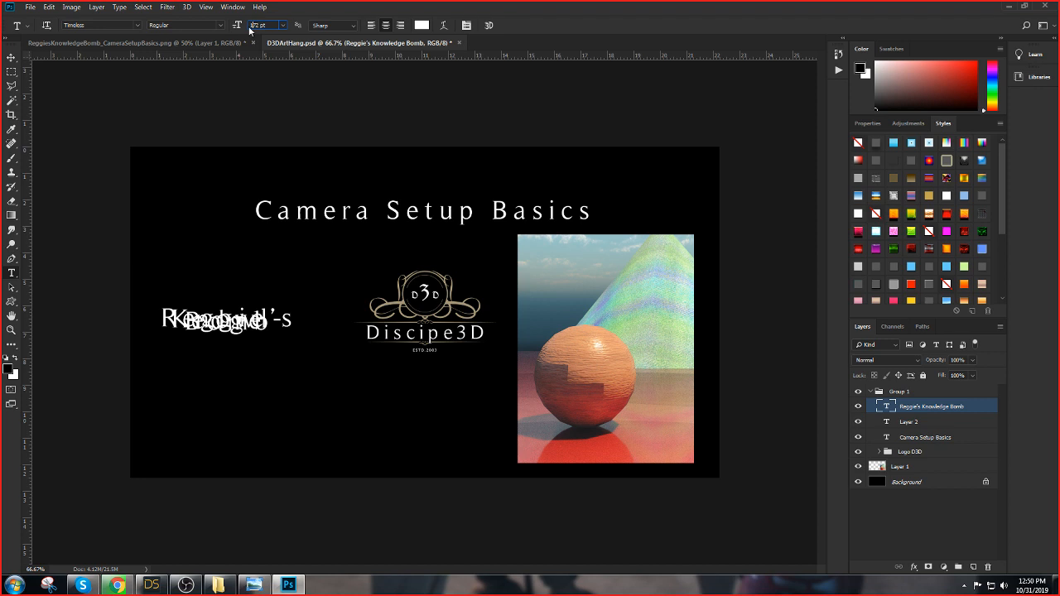
{"action": "key", "text": "Return"}
{"action": "left_click", "coordinate": [11, 58]}
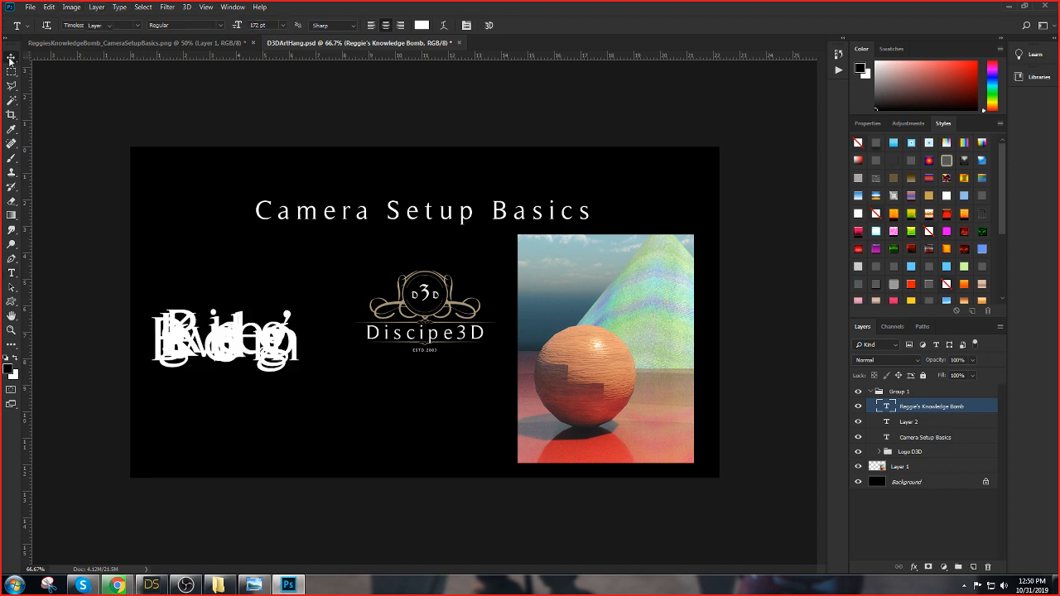
Show the Character settings and set the leading of the "Reggie's Knowledge Bomb" text to Auto
{"action": "left_click", "coordinate": [11, 274]}
{"action": "left_click", "coordinate": [240, 7]}
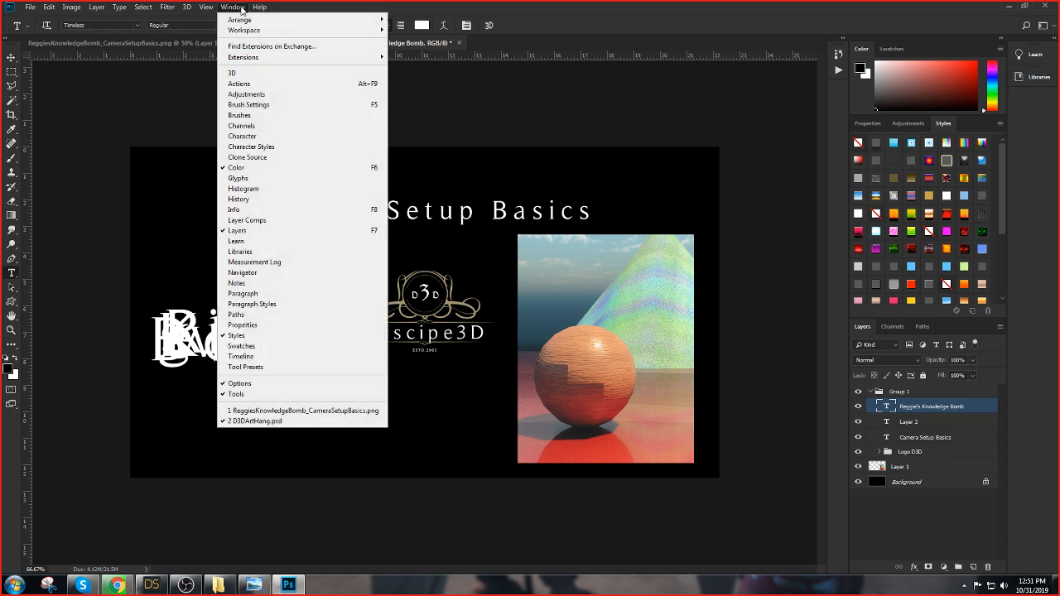
{"action": "left_click", "coordinate": [242, 136]}
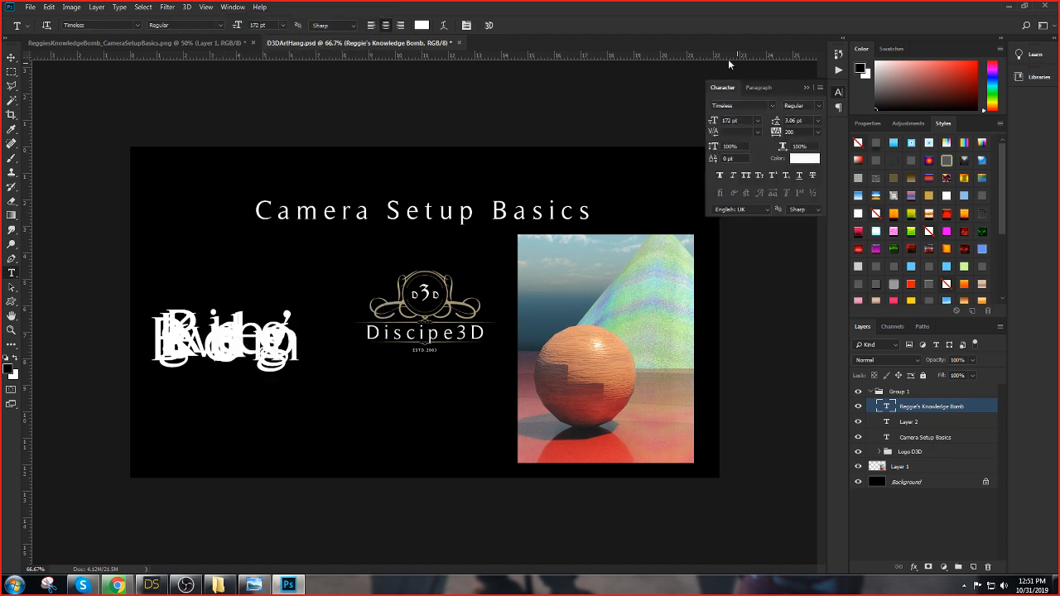
{"action": "left_click", "coordinate": [818, 122]}
{"action": "left_click", "coordinate": [793, 133]}
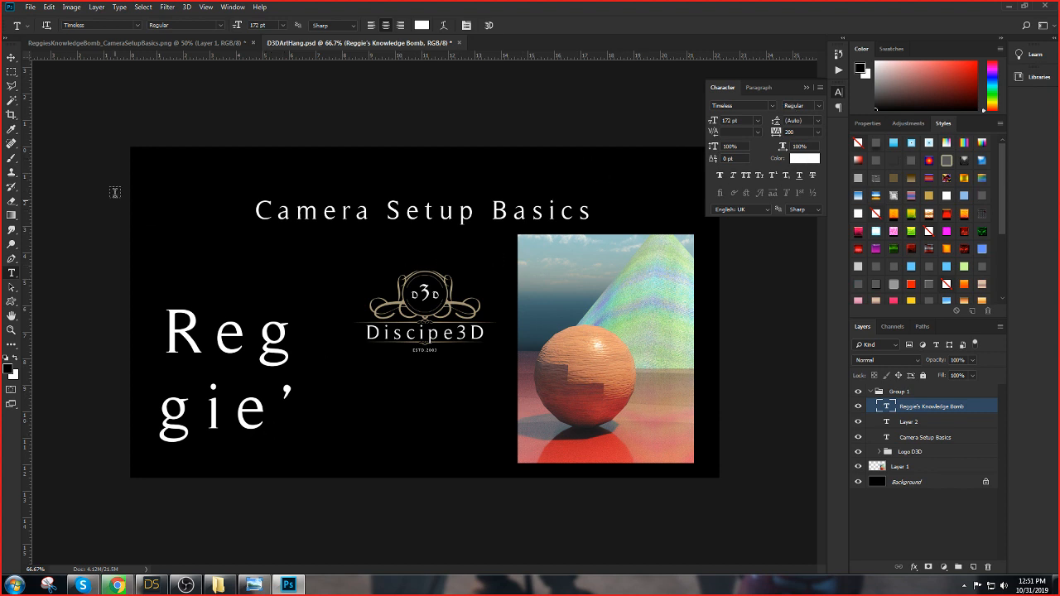
Enlarge the "Reggie's Knowledge Bomb" text box past the canvas's lower edge and left-align its text
{"action": "left_click", "coordinate": [235, 328]}
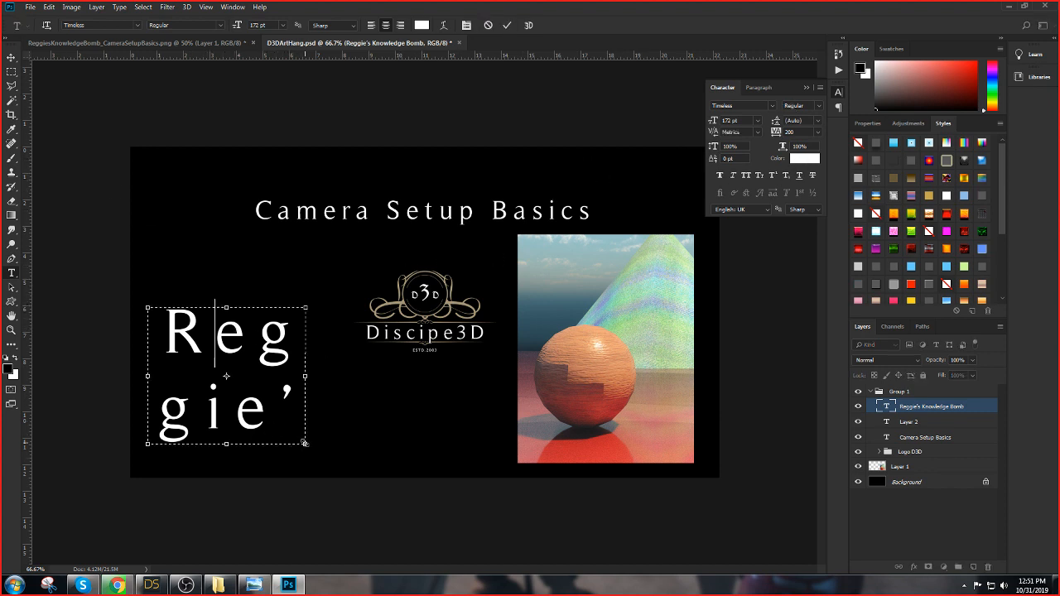
{"action": "left_click_drag", "start_coordinate": [305, 443], "coordinate": [464, 523]}
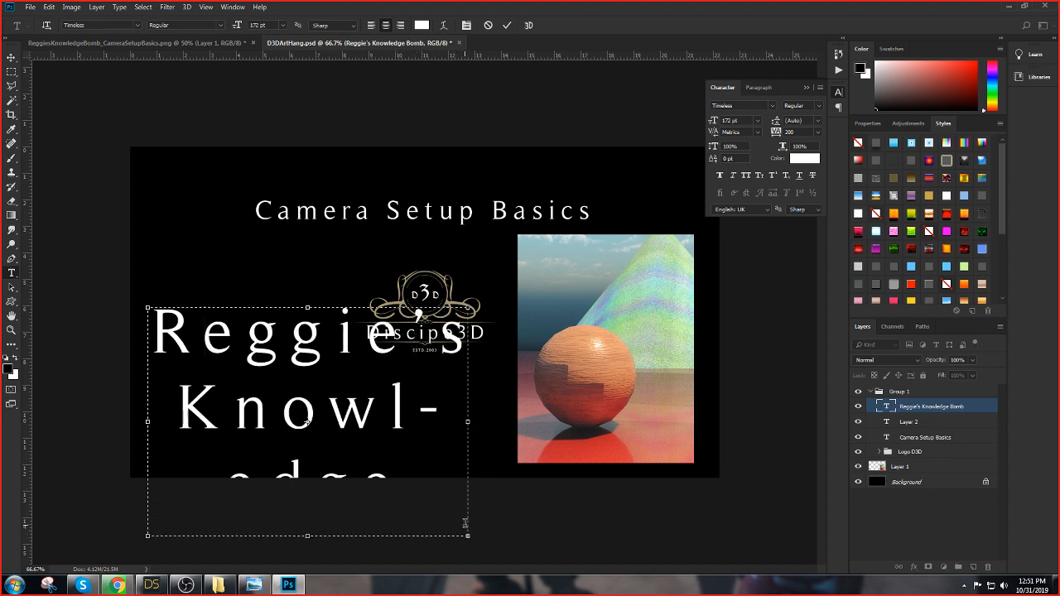
{"action": "left_click", "coordinate": [372, 29]}
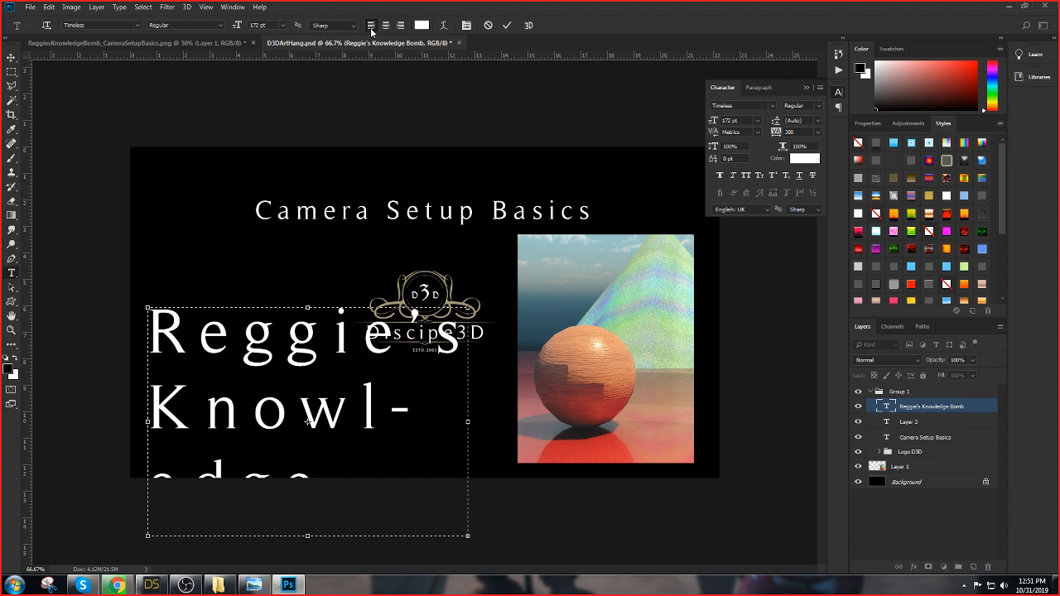
Select all the text in the enlarged text box and reduce its size to 72 pt
{"action": "key", "text": "ctrl+a"}
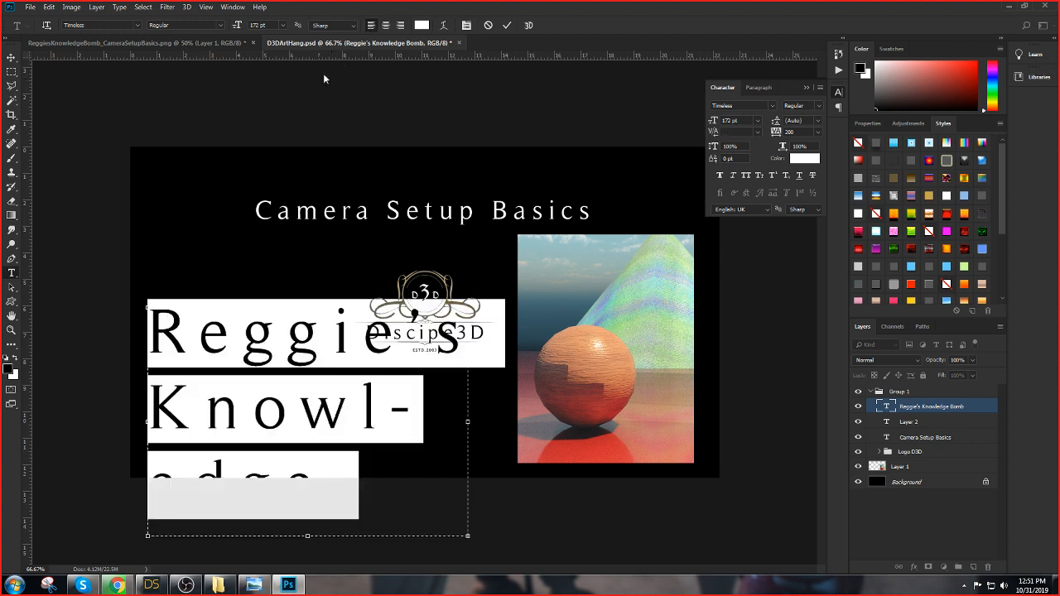
{"action": "left_click", "coordinate": [281, 27]}
{"action": "left_click", "coordinate": [278, 166]}
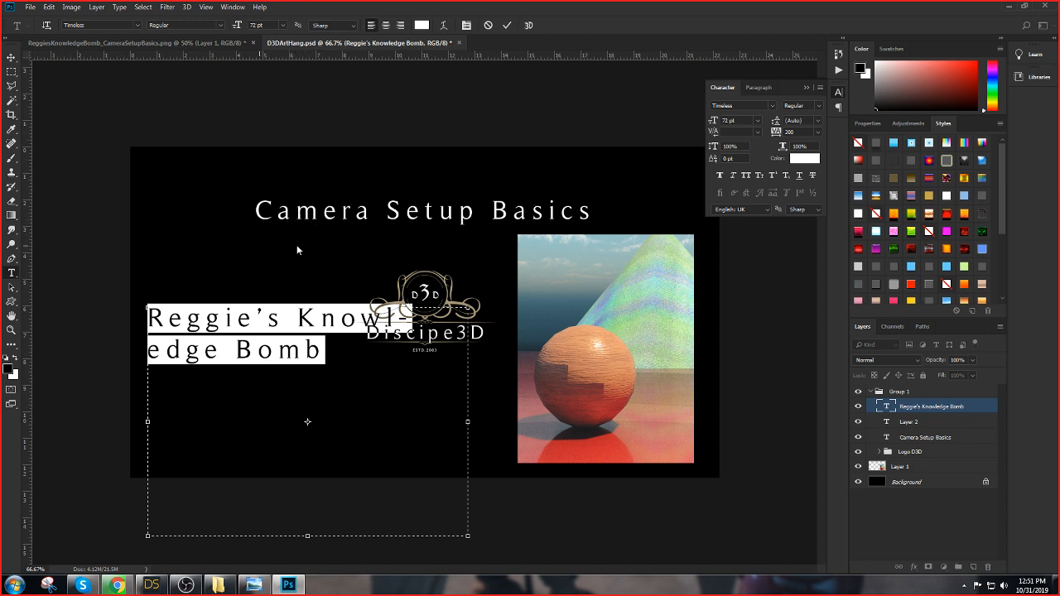
Split the text into three lines reading "Reggie's", "Knowledge" and "Bomb", replacing the spaces between the words with line breaks
{"action": "left_click", "coordinate": [307, 421]}
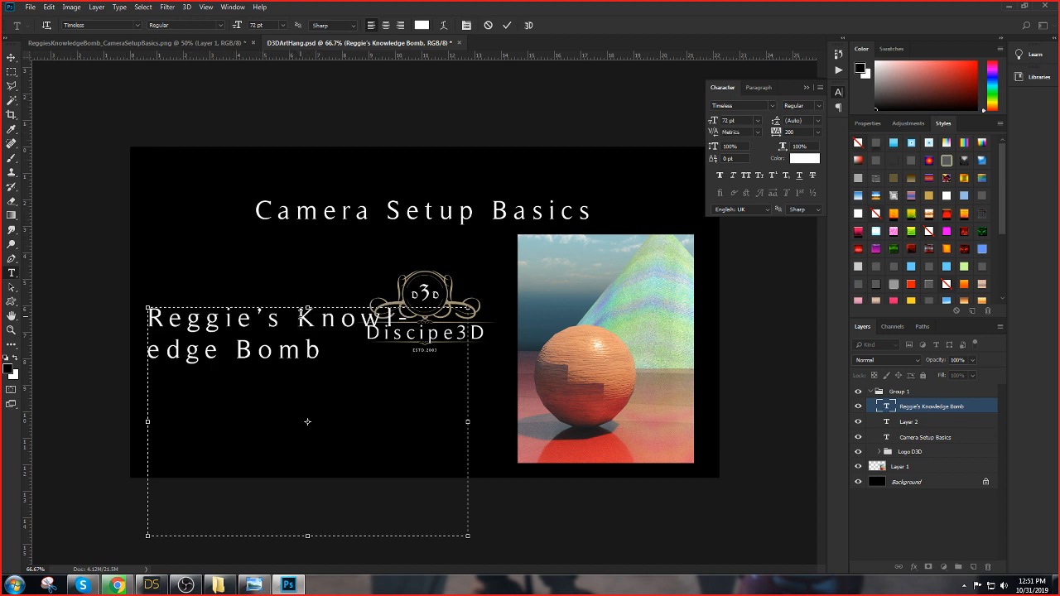
{"action": "left_click", "coordinate": [285, 319]}
{"action": "key", "text": "Delete"}
{"action": "key", "text": "Return"}
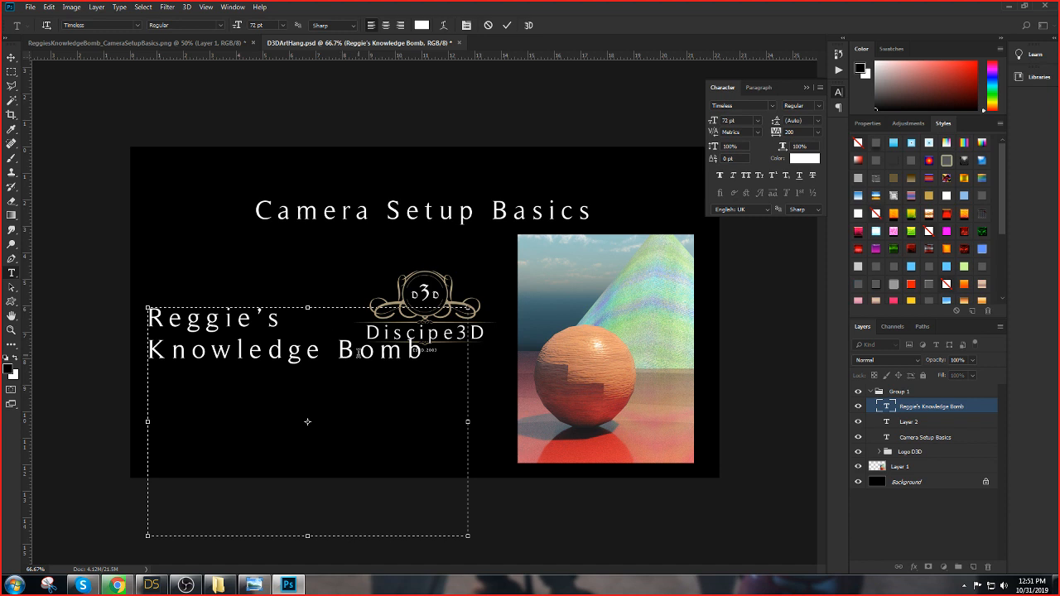
{"action": "left_click", "coordinate": [339, 351]}
{"action": "key", "text": "Delete"}
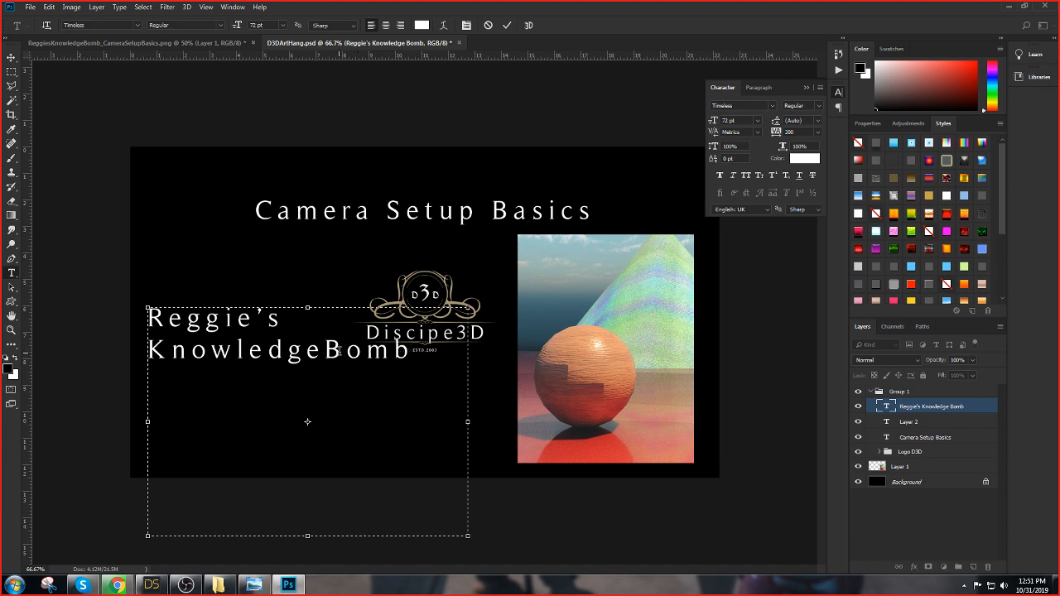
{"action": "key", "text": "Return"}
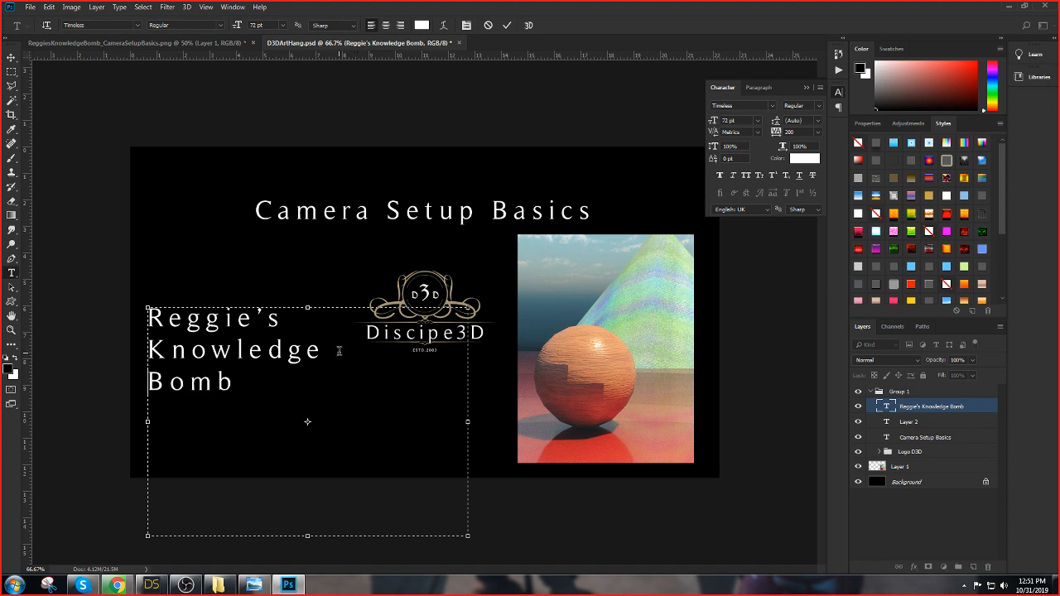
Move the three-line "Reggie's Knowledge Bomb" text down toward the lower edge of the canvas
{"action": "left_click", "coordinate": [11, 57]}
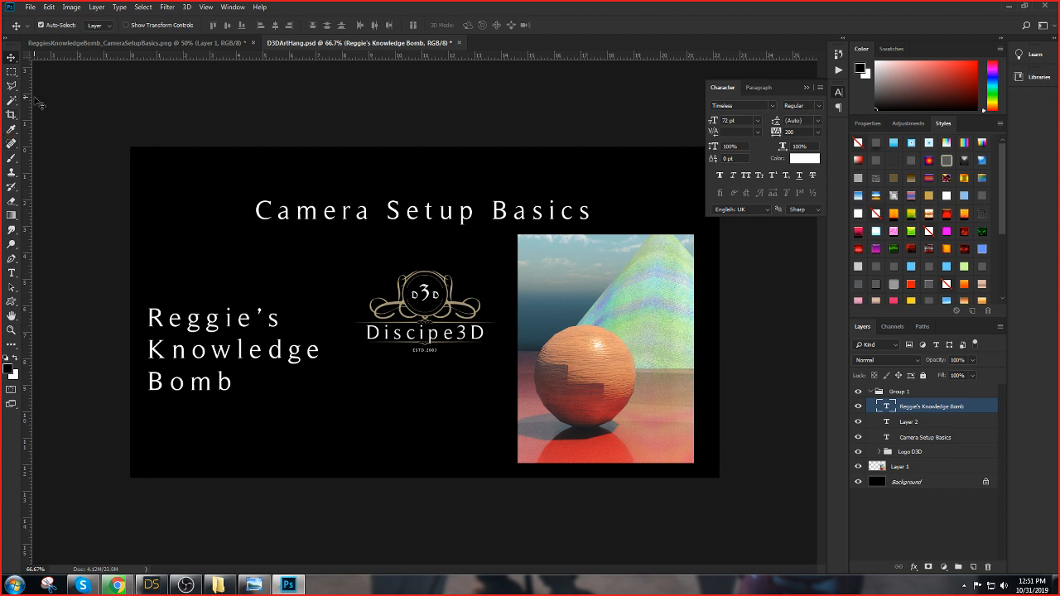
{"action": "key", "text": "shift+Down"}
{"action": "key", "text": "shift+Down"}
{"action": "key", "text": "shift+Down"}
{"action": "key", "text": "shift+Down"}
{"action": "key", "text": "shift+Down"}
{"action": "key", "text": "shift+Down"}
{"action": "key", "text": "shift+Down"}
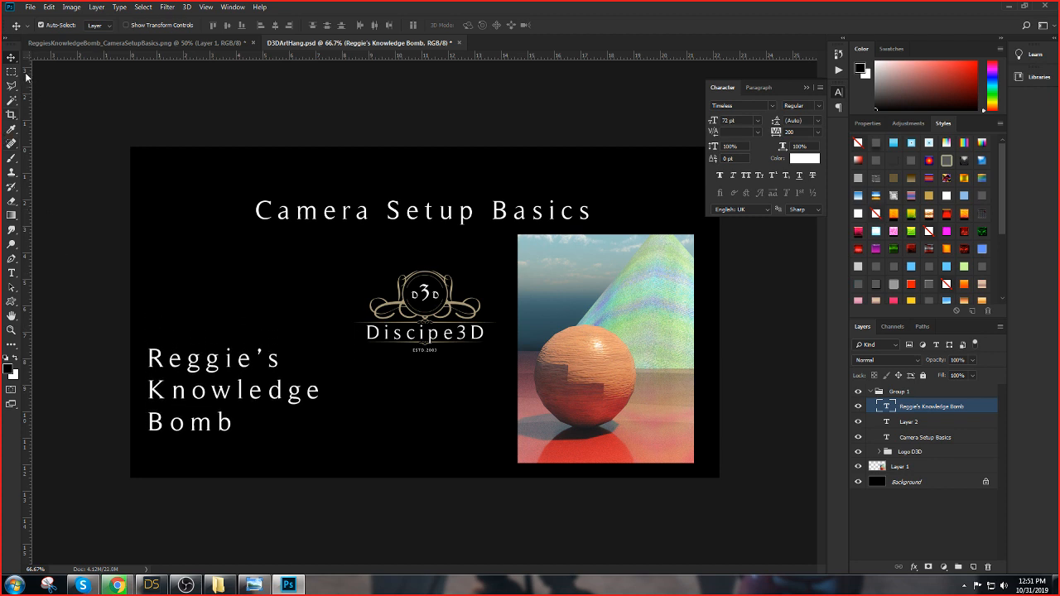
{"action": "key", "text": "shift+Down"}
{"action": "key", "text": "shift+Down"}
{"action": "key", "text": "shift+Down"}
{"action": "key", "text": "shift+Down"}
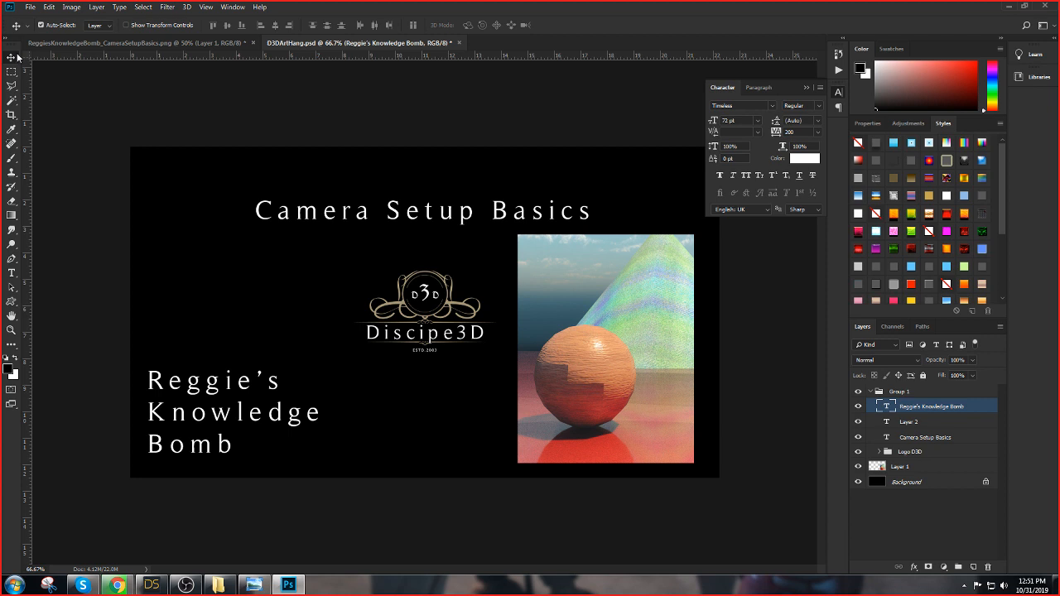
Place a horizontal guide along the rendered image's bottom edge and move the "Reggie's Knowledge Bomb" text down onto it
{"action": "left_click_drag", "start_coordinate": [464, 67], "coordinate": [472, 464]}
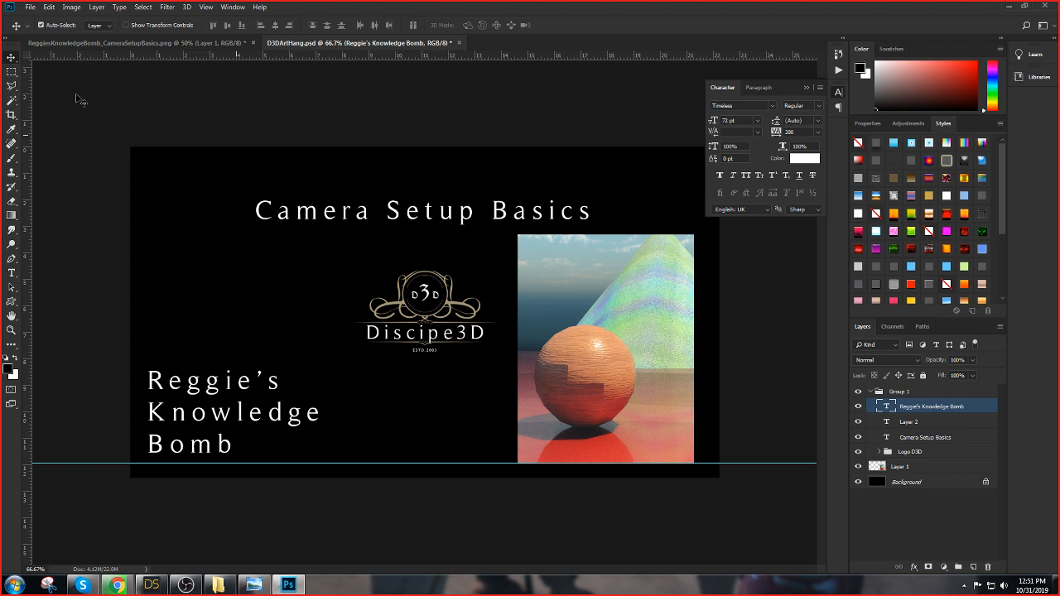
{"action": "left_click", "coordinate": [907, 422]}
{"action": "left_click", "coordinate": [912, 408]}
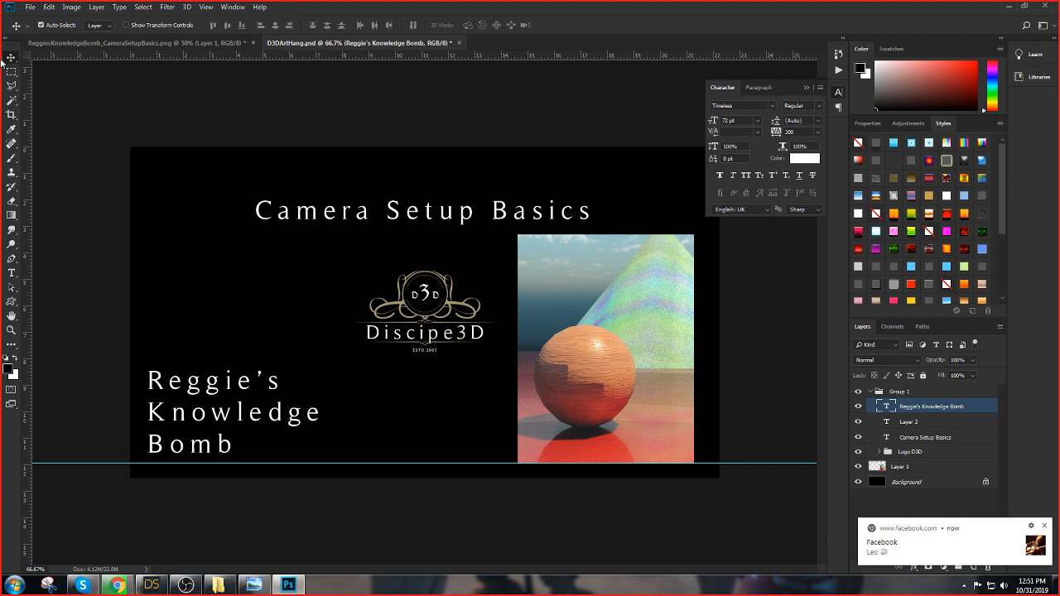
{"action": "key", "text": "Down"}
{"action": "key", "text": "Down"}
{"action": "key", "text": "Down"}
{"action": "key", "text": "Down"}
{"action": "key", "text": "Down"}
{"action": "key", "text": "Down"}
{"action": "key", "text": "Down"}
{"action": "key", "text": "Down"}
{"action": "key", "text": "Down"}
{"action": "key", "text": "Down"}
{"action": "key", "text": "Down"}
{"action": "key", "text": "Down"}
{"action": "key", "text": "Down"}
{"action": "key", "text": "Down"}
{"action": "key", "text": "Down"}
{"action": "key", "text": "Down"}
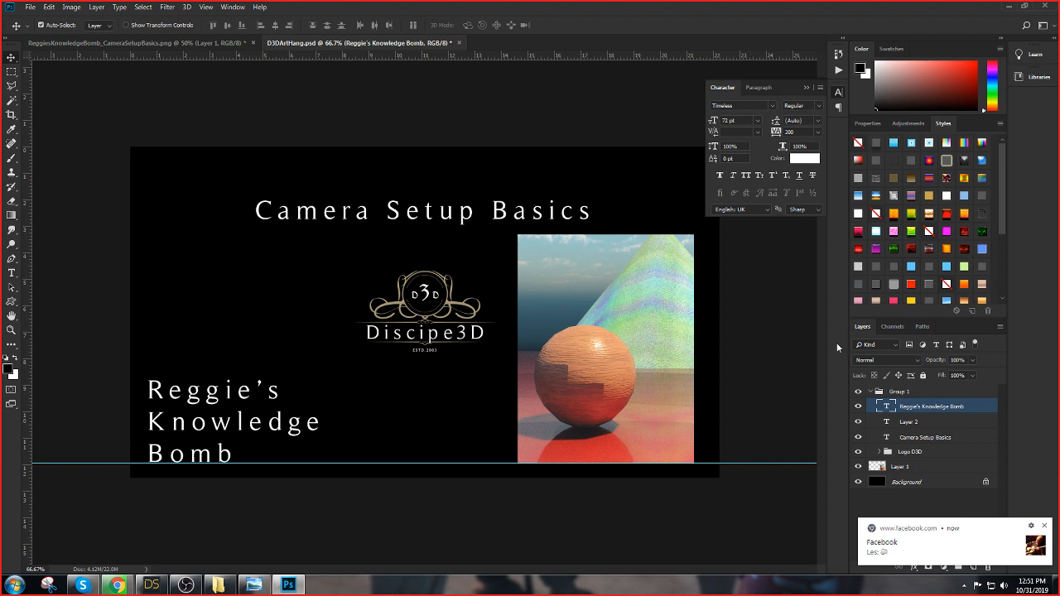
Move the "Camera Setup Basics" title left until it starts near the left edge of the "Reggie's Knowledge Bomb" text
{"action": "left_click", "coordinate": [903, 438]}
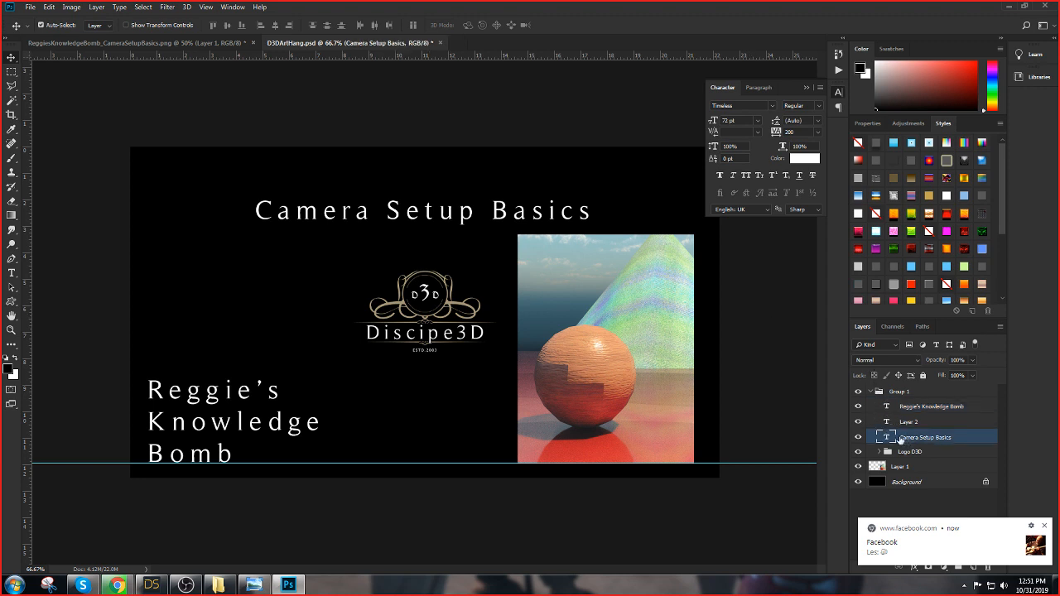
{"action": "key", "text": "shift+Left"}
{"action": "key", "text": "shift+Left"}
{"action": "key", "text": "shift+Left"}
{"action": "key", "text": "shift+Left"}
{"action": "key", "text": "shift+Left"}
{"action": "key", "text": "shift+Left"}
{"action": "key", "text": "shift+Left"}
{"action": "key", "text": "shift+Left"}
{"action": "key", "text": "shift+Left"}
{"action": "key", "text": "shift+Left"}
{"action": "key", "text": "shift+Left"}
{"action": "key", "text": "shift+Left"}
{"action": "key", "text": "shift+Left"}
{"action": "key", "text": "shift+Left"}
{"action": "key", "text": "shift+Left"}
{"action": "key", "text": "shift+Left"}
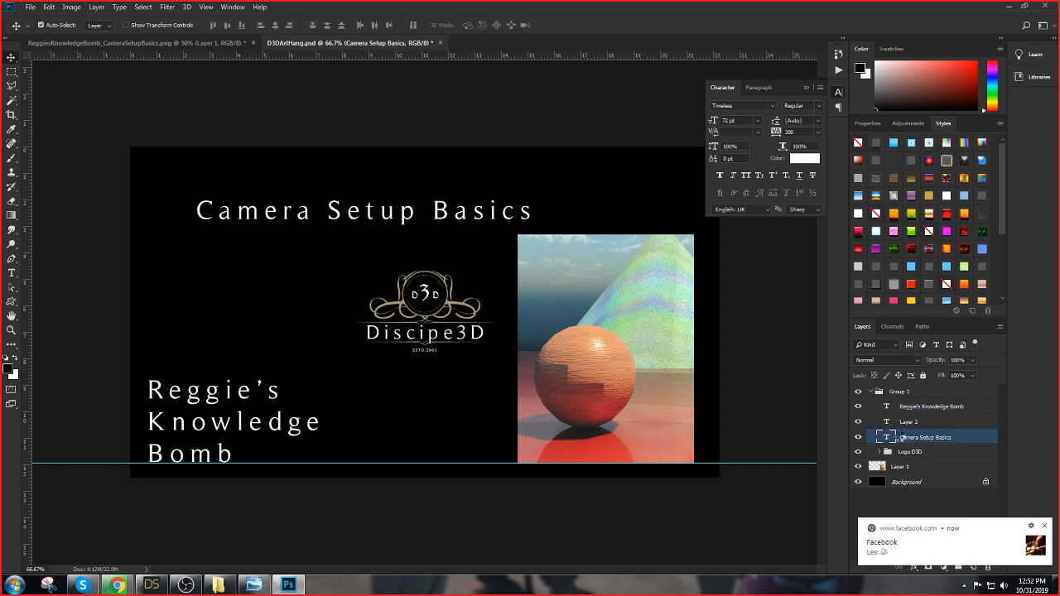
{"action": "key", "text": "shift+Left"}
{"action": "key", "text": "shift+Left"}
{"action": "key", "text": "shift+Left"}
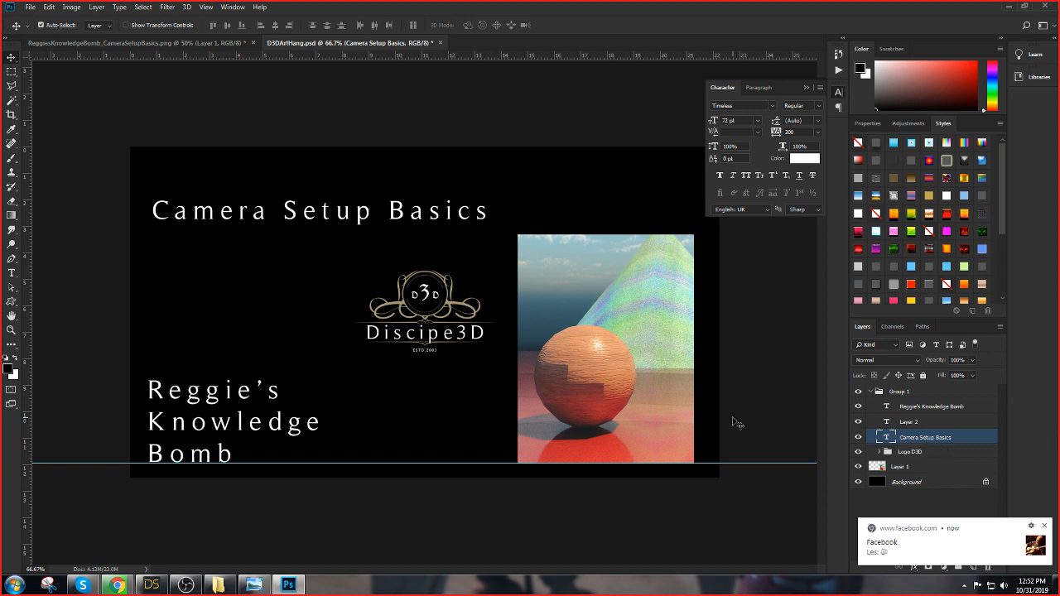
Hide the Character settings, then scale the "Camera Setup Basics" title to about 149% and move it near the canvas's top edge
{"action": "left_click", "coordinate": [807, 88]}
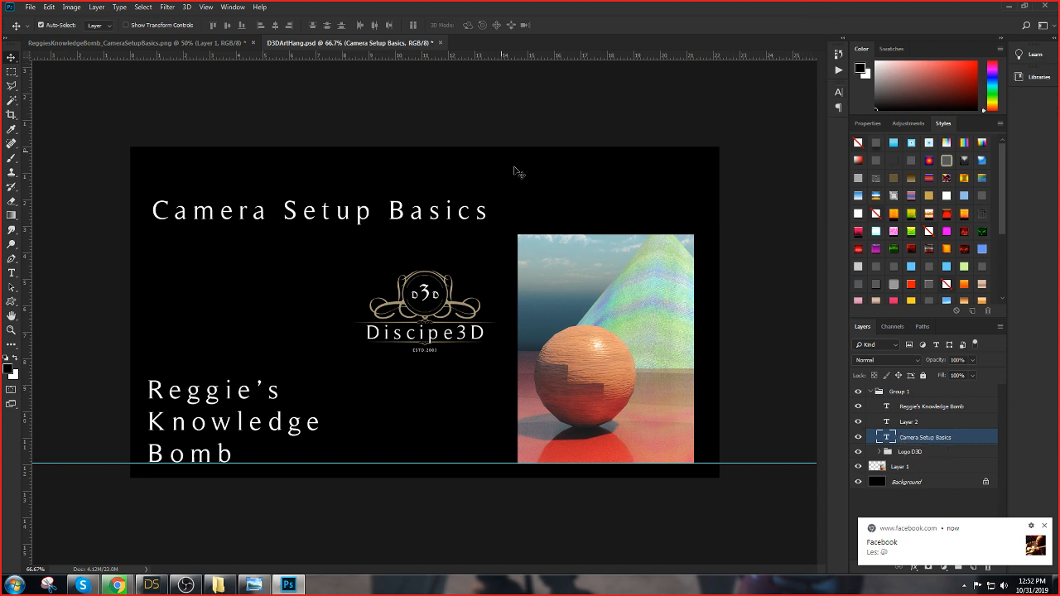
{"action": "left_click", "coordinate": [50, 8]}
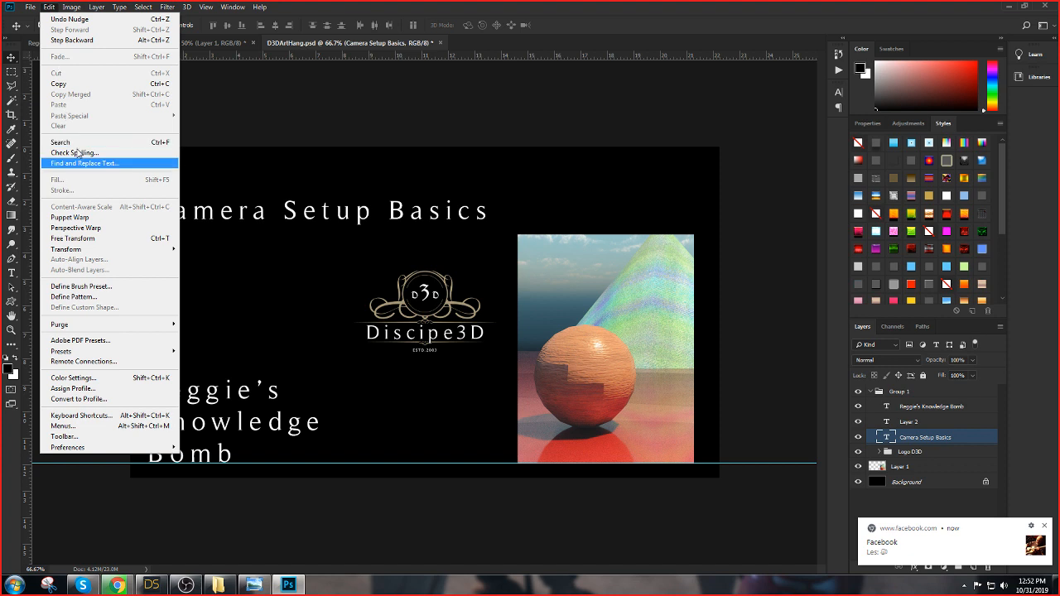
{"action": "left_click", "coordinate": [83, 237]}
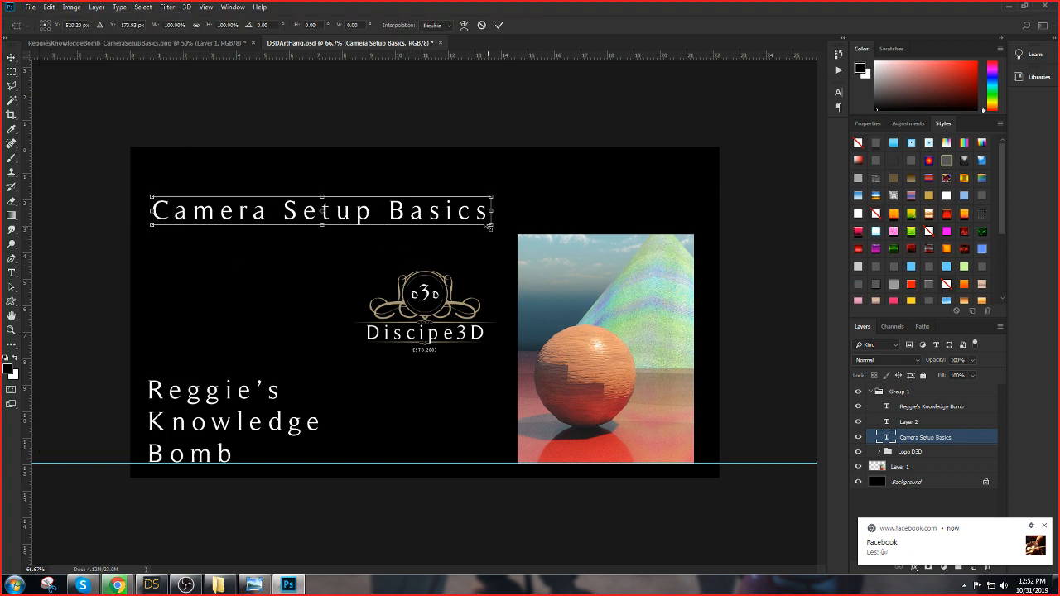
{"action": "left_click_drag", "start_coordinate": [490, 226], "coordinate": [657, 294]}
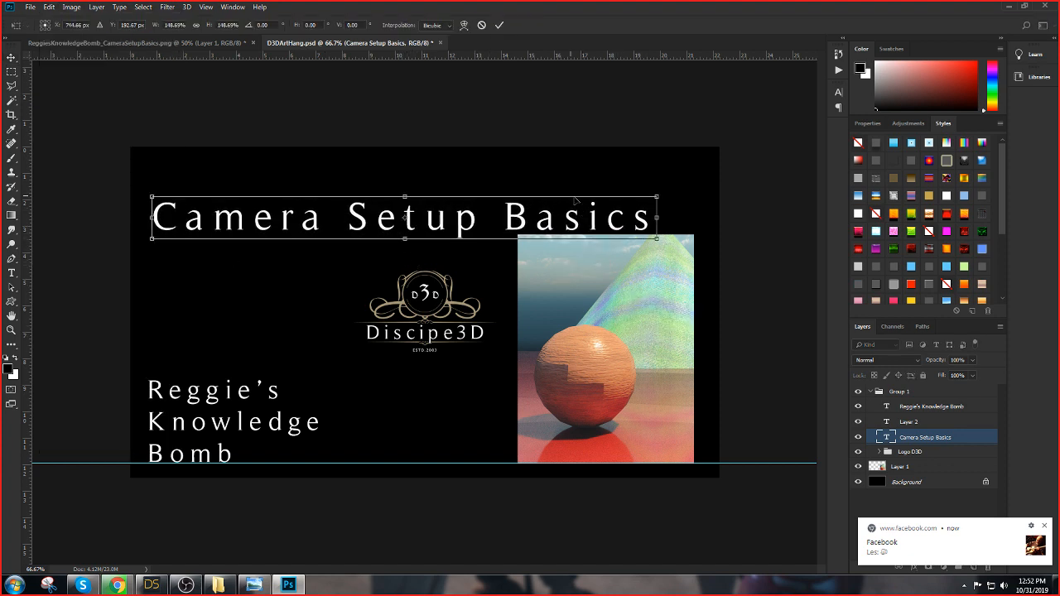
{"action": "left_click_drag", "start_coordinate": [507, 204], "coordinate": [502, 180]}
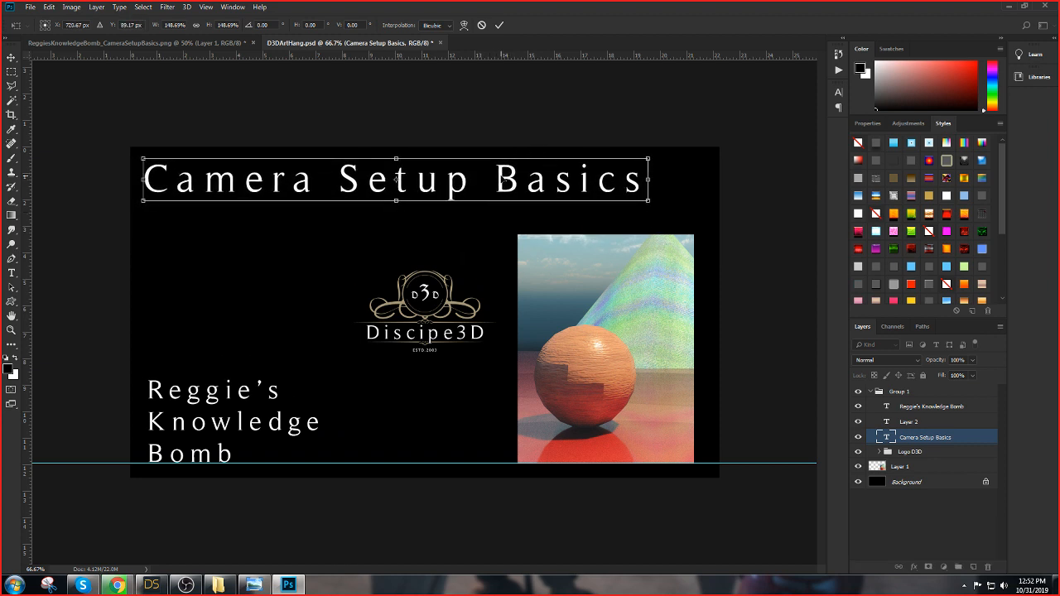
{"action": "key", "text": "Return"}
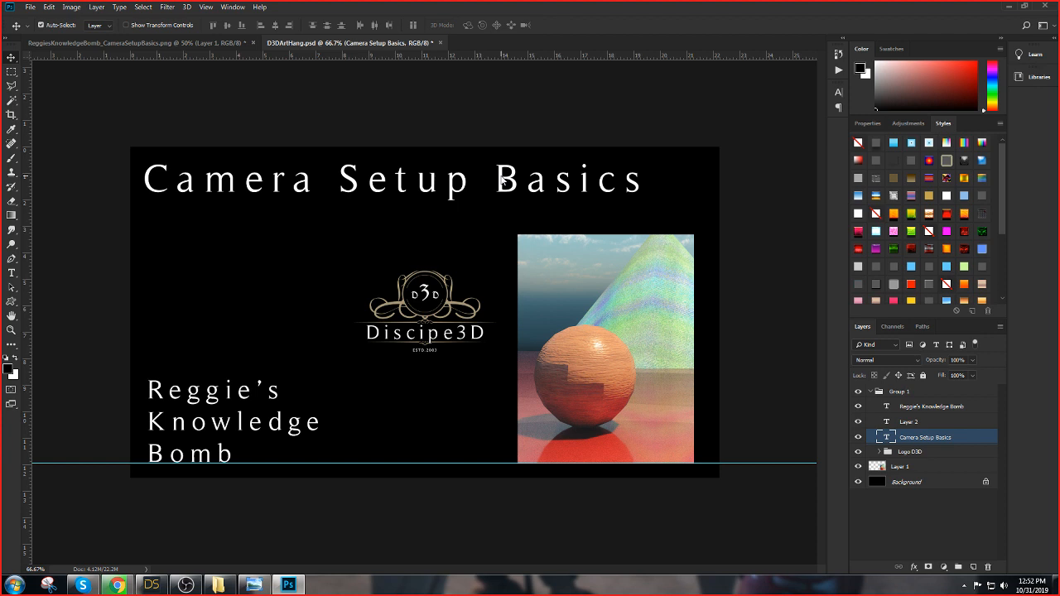
Move the "Reggie's Knowledge Bomb" text up until it sits beside the Discipe3D logo
{"action": "left_click", "coordinate": [938, 407]}
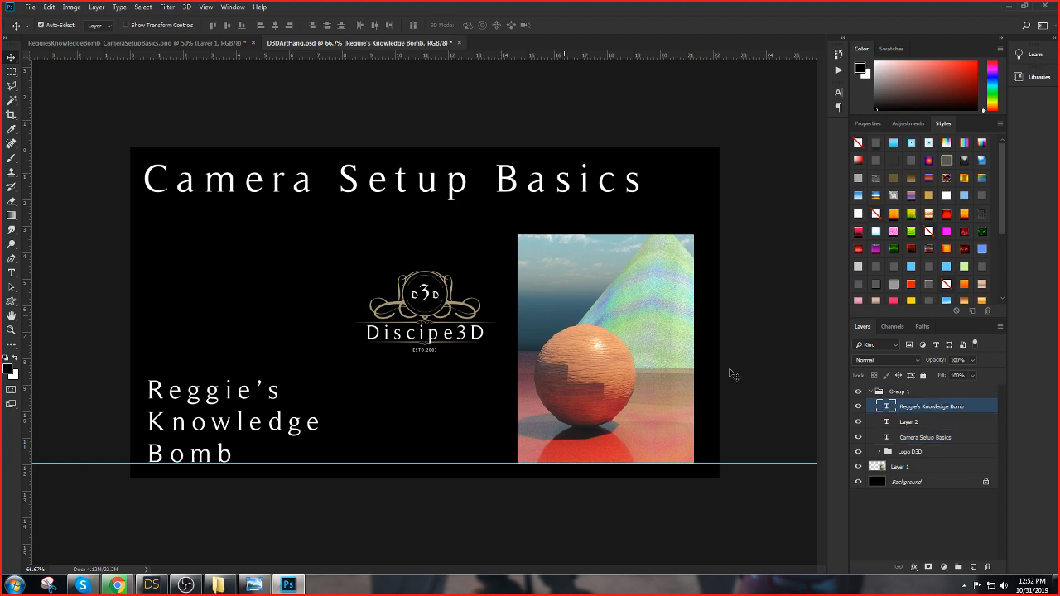
{"action": "key", "text": "shift+Up"}
{"action": "key", "text": "shift+Up"}
{"action": "key", "text": "shift+Up"}
{"action": "key", "text": "shift+Up"}
{"action": "key", "text": "shift+Up"}
{"action": "key", "text": "shift+Up"}
{"action": "key", "text": "shift+Up"}
{"action": "key", "text": "shift+Up"}
{"action": "key", "text": "shift+Up"}
{"action": "key", "text": "shift+Up"}
{"action": "key", "text": "shift+Up"}
{"action": "key", "text": "shift+Up"}
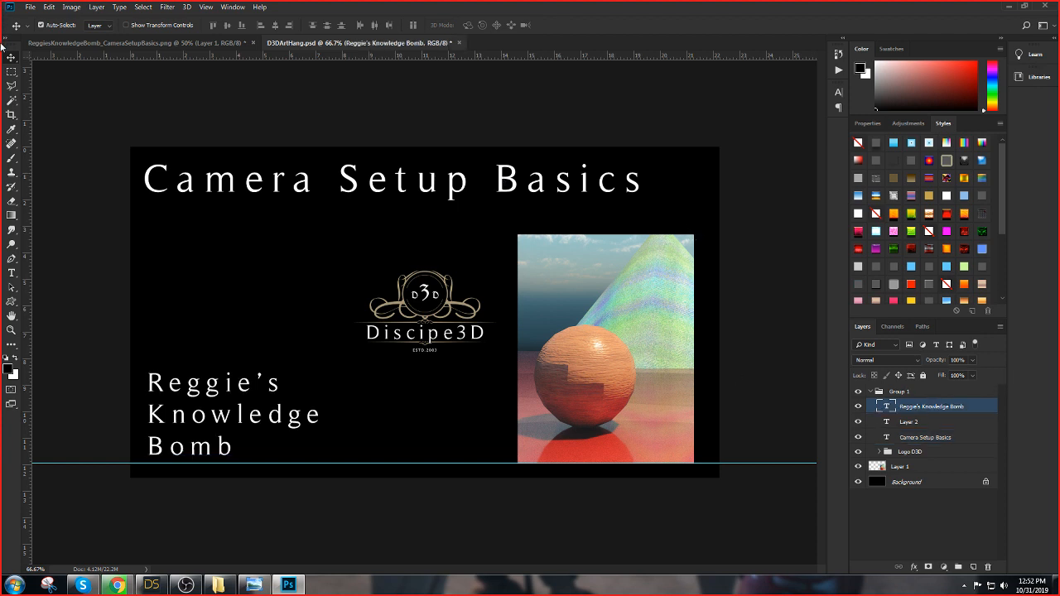
{"action": "key", "text": "shift+Up"}
{"action": "key", "text": "shift+Up"}
{"action": "key", "text": "shift+Up"}
{"action": "key", "text": "shift+Up"}
{"action": "key", "text": "shift+Up"}
{"action": "key", "text": "shift+Up"}
{"action": "key", "text": "shift+Up"}
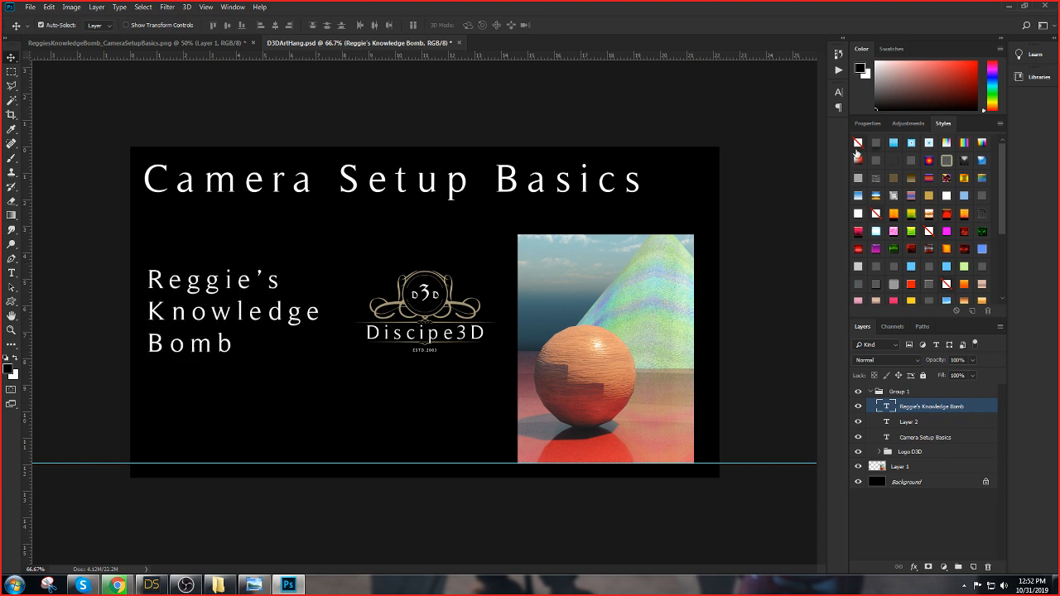
Move the whole Logo D3D group down and slightly left, below the level of the "Reggie's Knowledge Bomb" text
{"action": "left_click", "coordinate": [899, 456]}
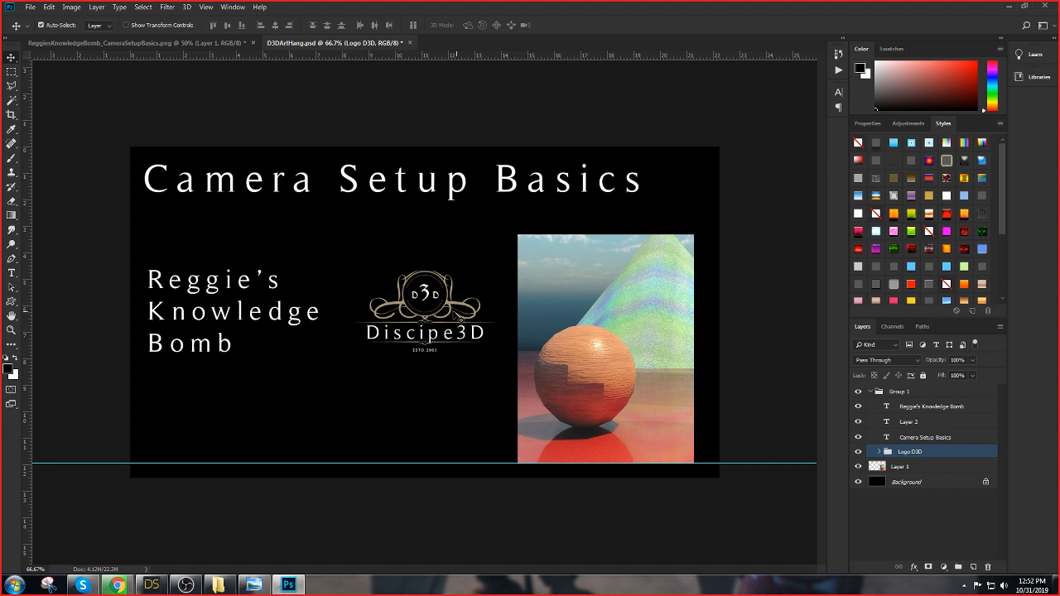
{"action": "left_click", "coordinate": [457, 312]}
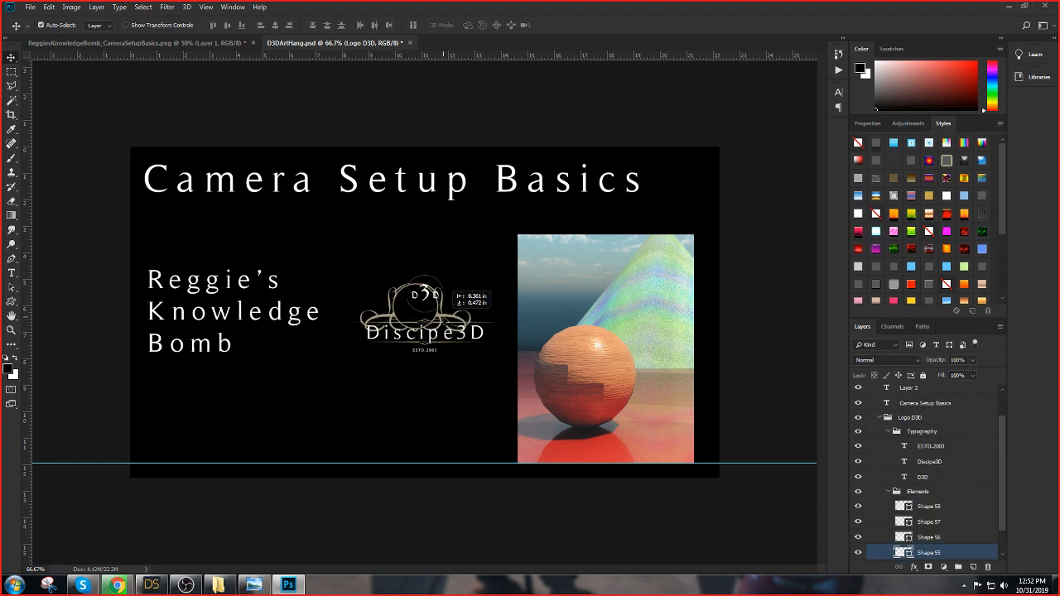
{"action": "left_click", "coordinate": [875, 421]}
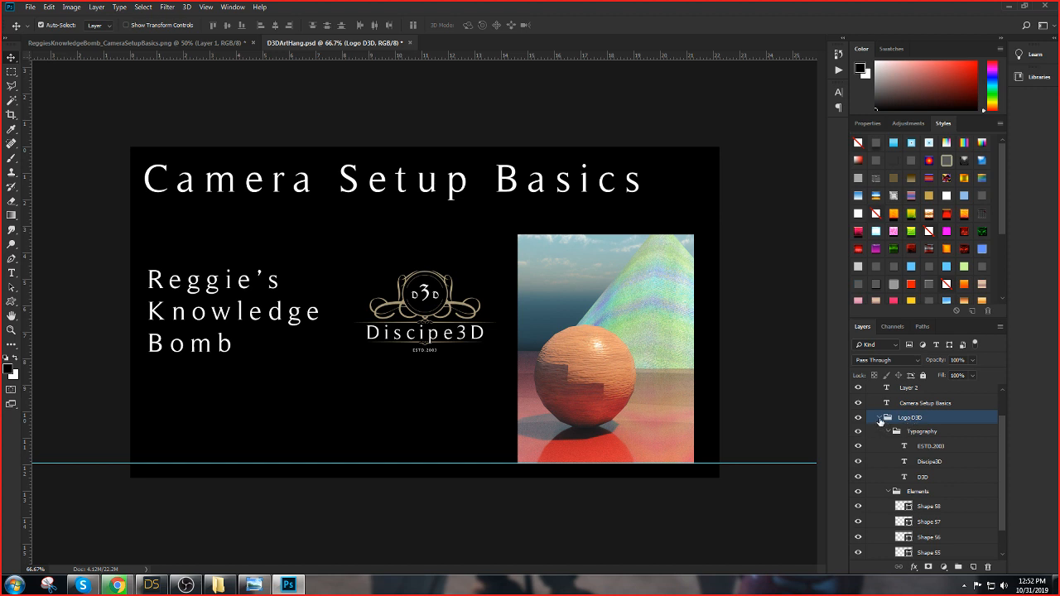
{"action": "left_click", "coordinate": [879, 417]}
{"action": "key", "text": "shift+Down"}
{"action": "key", "text": "shift+Down"}
{"action": "key", "text": "shift+Down"}
{"action": "key", "text": "shift+Down"}
{"action": "key", "text": "shift+Down"}
{"action": "key", "text": "shift+Down"}
{"action": "key", "text": "shift+Down"}
{"action": "key", "text": "shift+Down"}
{"action": "key", "text": "shift+Down"}
{"action": "key", "text": "shift+Down"}
{"action": "key", "text": "shift+Down"}
{"action": "key", "text": "shift+Down"}
{"action": "key", "text": "shift+Down"}
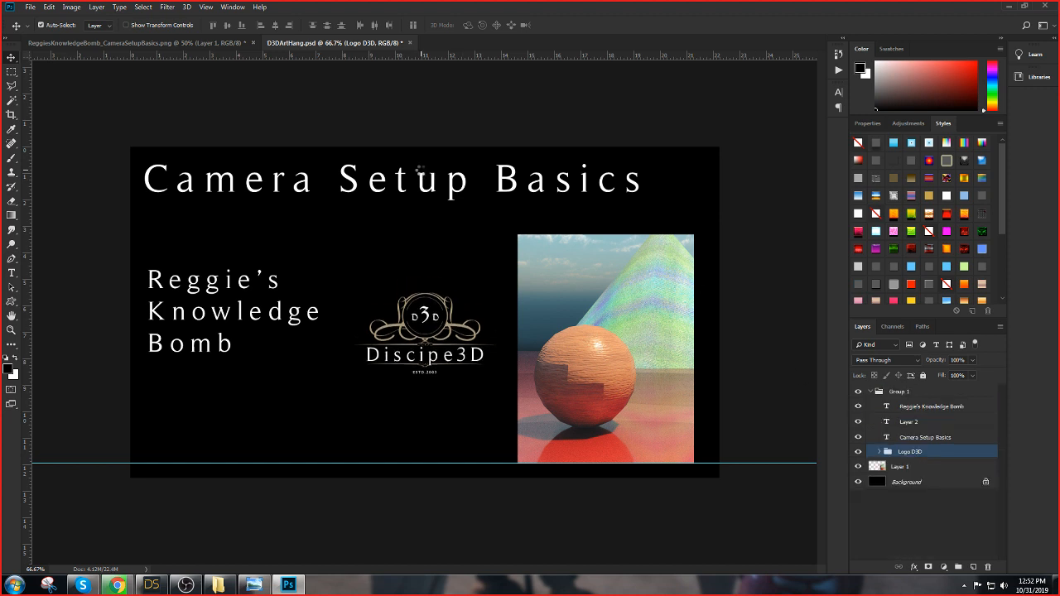
{"action": "key", "text": "shift+Down"}
{"action": "key", "text": "shift+Left"}
{"action": "key", "text": "shift+Left"}
{"action": "key", "text": "shift+Left"}
{"action": "key", "text": "shift+Left"}
{"action": "key", "text": "shift+Left"}
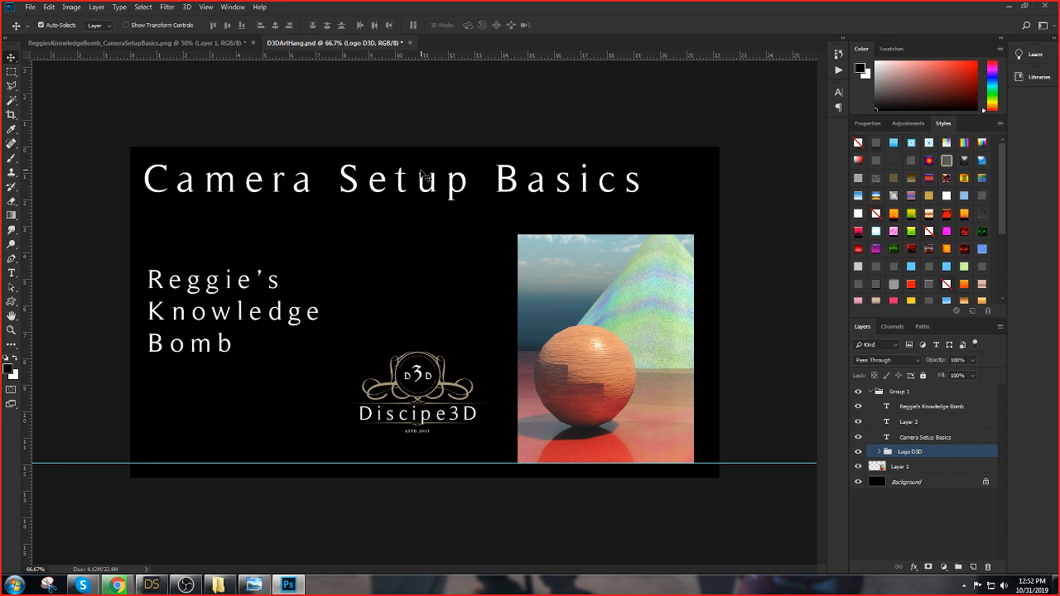
{"action": "key", "text": "shift+Right"}
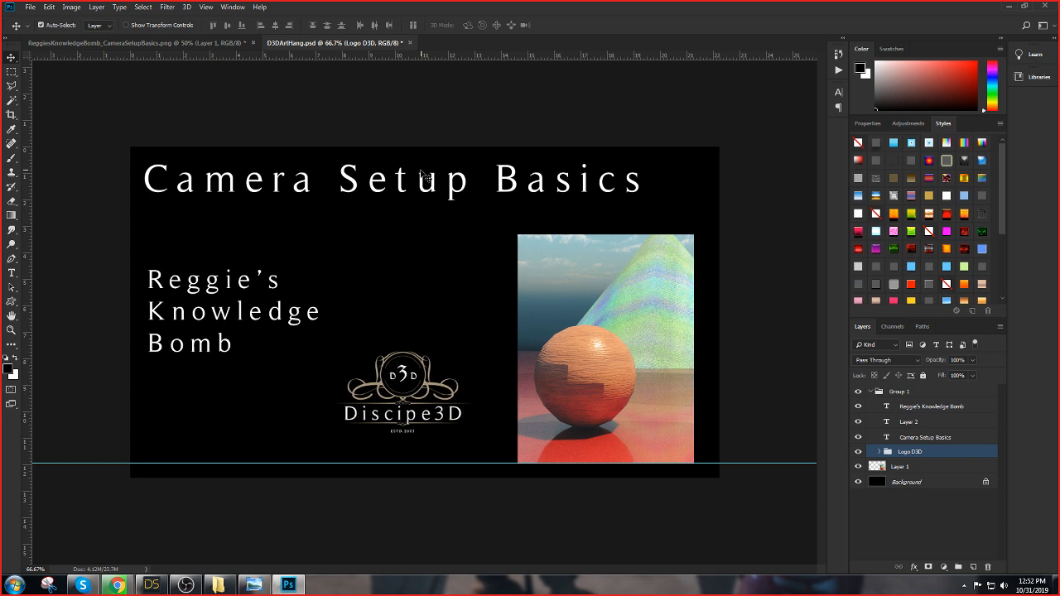
Move the Logo D3D group back up and slightly right, between the "Reggie's Knowledge Bomb" text and the rendered image
{"action": "key", "text": "shift+Up"}
{"action": "key", "text": "shift+Up"}
{"action": "key", "text": "shift+Up"}
{"action": "key", "text": "shift+Up"}
{"action": "key", "text": "shift+Up"}
{"action": "key", "text": "shift+Up"}
{"action": "key", "text": "shift+Up"}
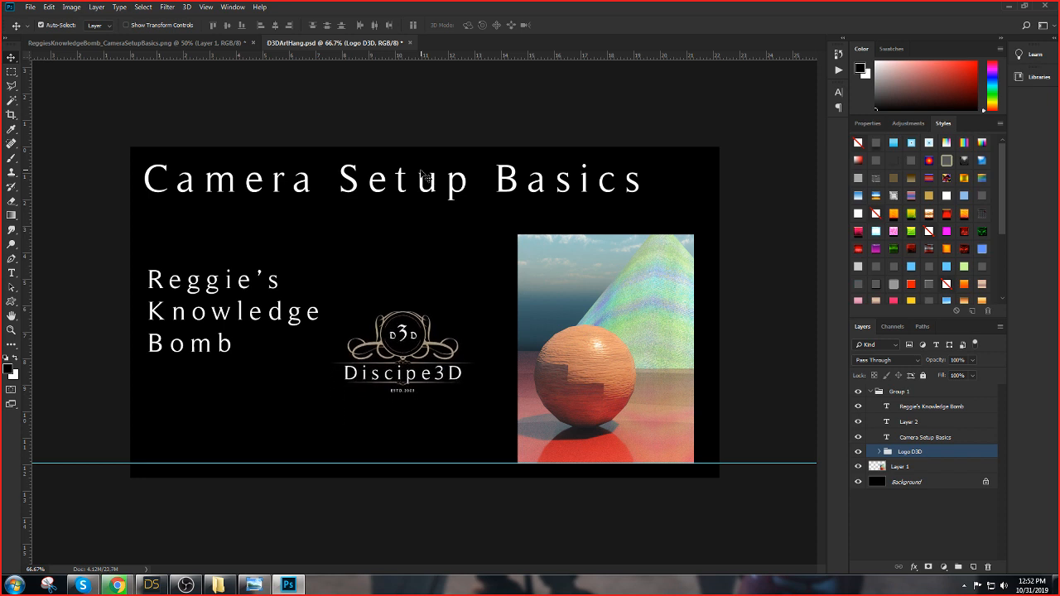
{"action": "key", "text": "shift+Up"}
{"action": "key", "text": "shift+Up"}
{"action": "key", "text": "shift+Up"}
{"action": "key", "text": "shift+Right"}
{"action": "key", "text": "shift+Right"}
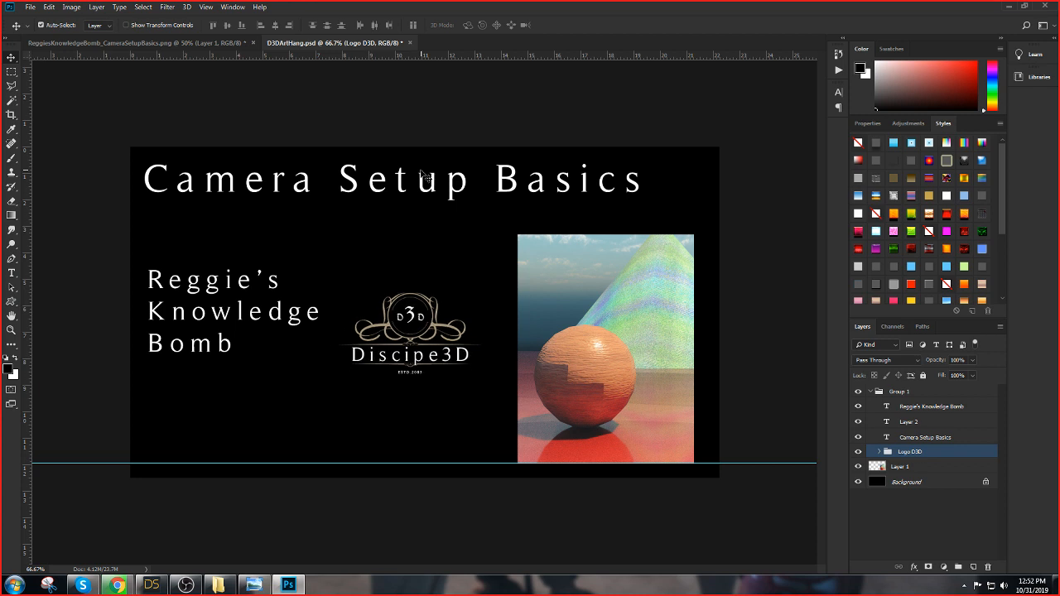
Scale the "Reggie's Knowledge Bomb" text down proportionally to about 55% with Free Transform
{"action": "left_click", "coordinate": [930, 405]}
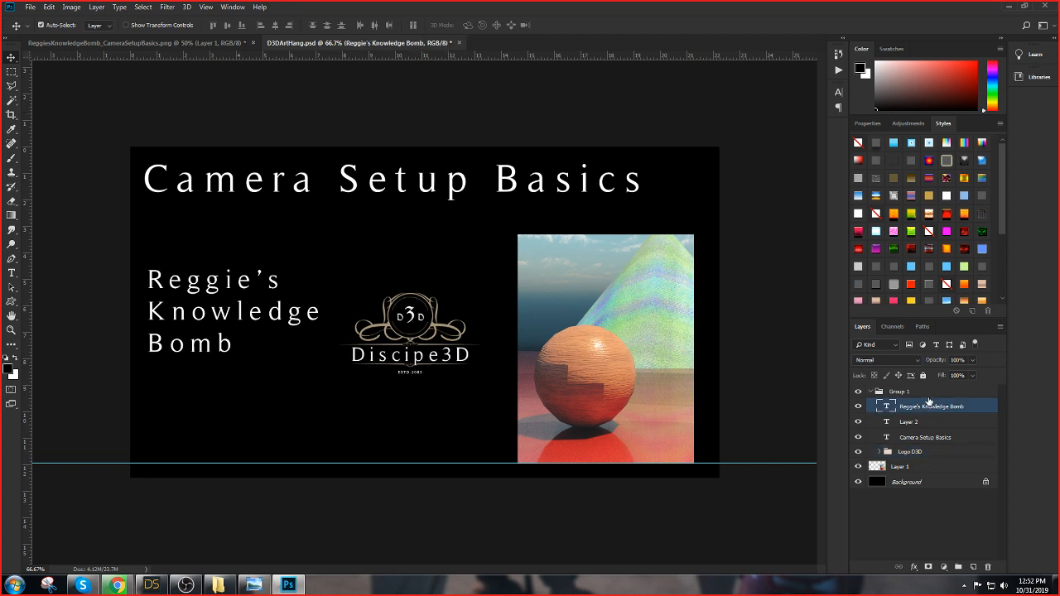
{"action": "left_click", "coordinate": [52, 8]}
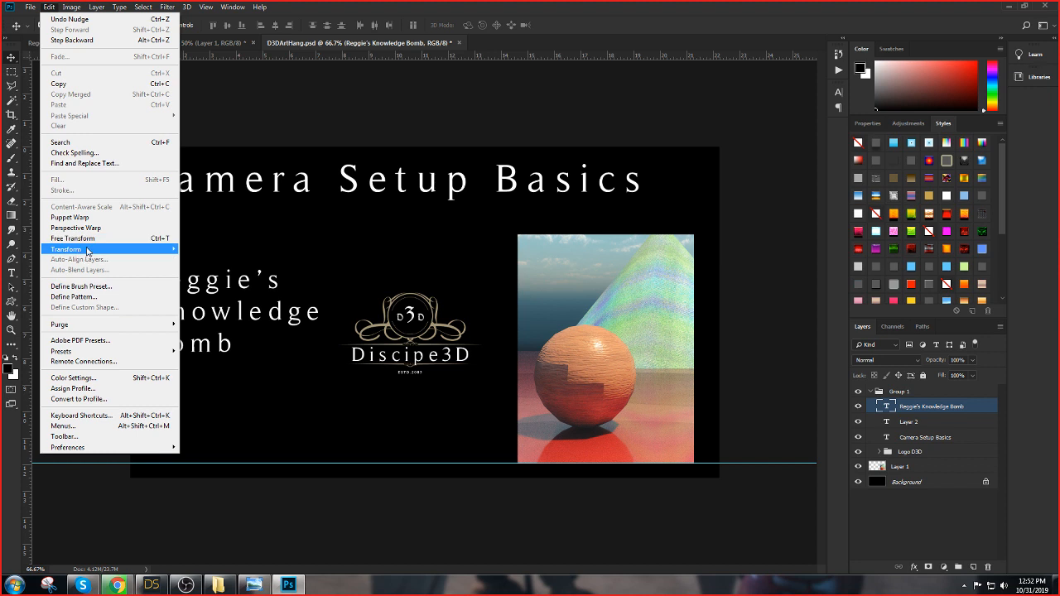
{"action": "left_click", "coordinate": [89, 237]}
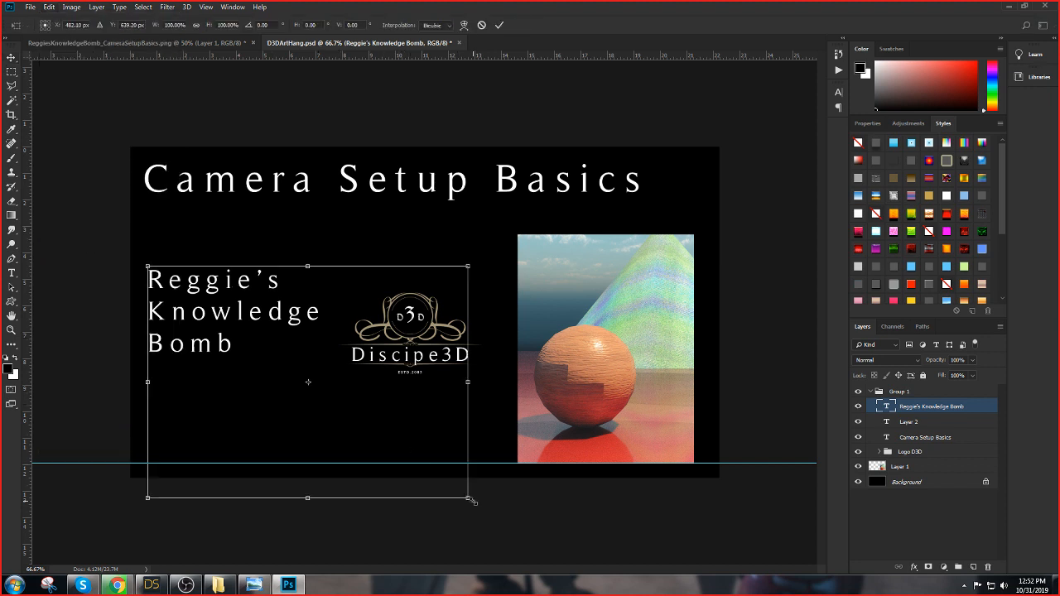
{"action": "left_click_drag", "start_coordinate": [470, 500], "coordinate": [327, 390]}
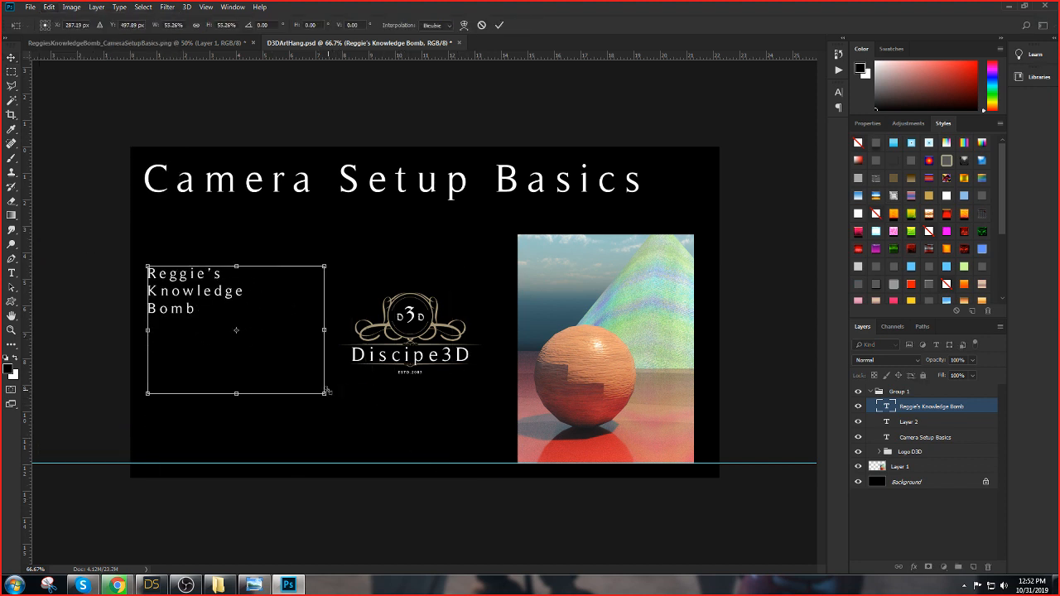
{"action": "key", "text": "Return"}
Move the reduced "Reggie's Knowledge Bomb" text down to just above the horizontal guide
{"action": "key", "text": "shift+Down"}
{"action": "key", "text": "shift+Down"}
{"action": "key", "text": "shift+Down"}
{"action": "key", "text": "shift+Down"}
{"action": "key", "text": "shift+Down"}
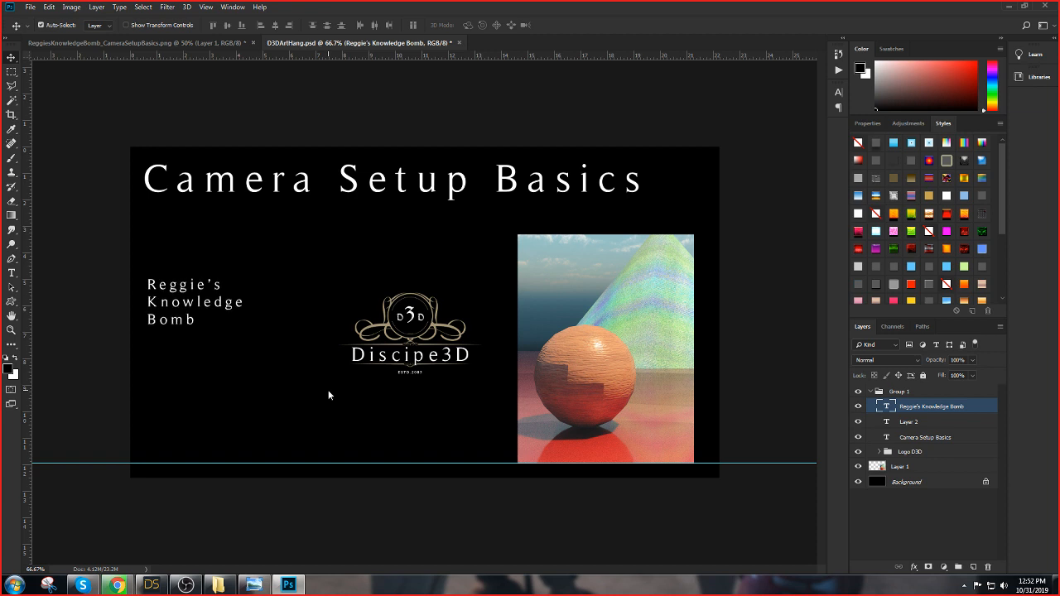
{"action": "key", "text": "shift+Down"}
{"action": "key", "text": "shift+Down"}
{"action": "key", "text": "shift+Down"}
{"action": "key", "text": "shift+Down"}
{"action": "key", "text": "shift+Down"}
{"action": "key", "text": "shift+Down"}
{"action": "key", "text": "shift+Down"}
{"action": "key", "text": "shift+Down"}
{"action": "key", "text": "shift+Down"}
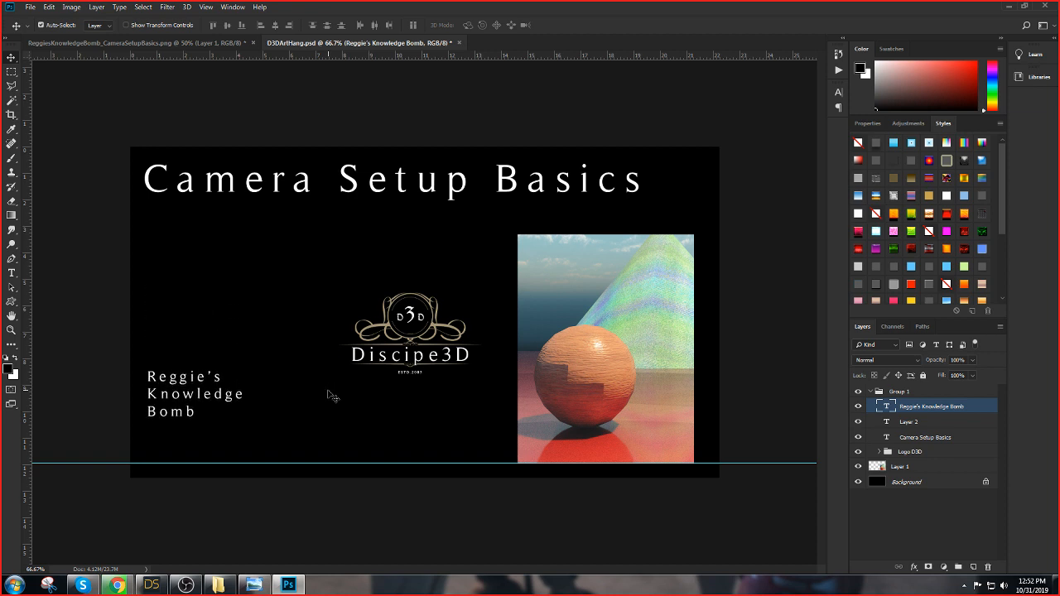
{"action": "key", "text": "shift+Down"}
{"action": "key", "text": "shift+Down"}
{"action": "key", "text": "shift+Down"}
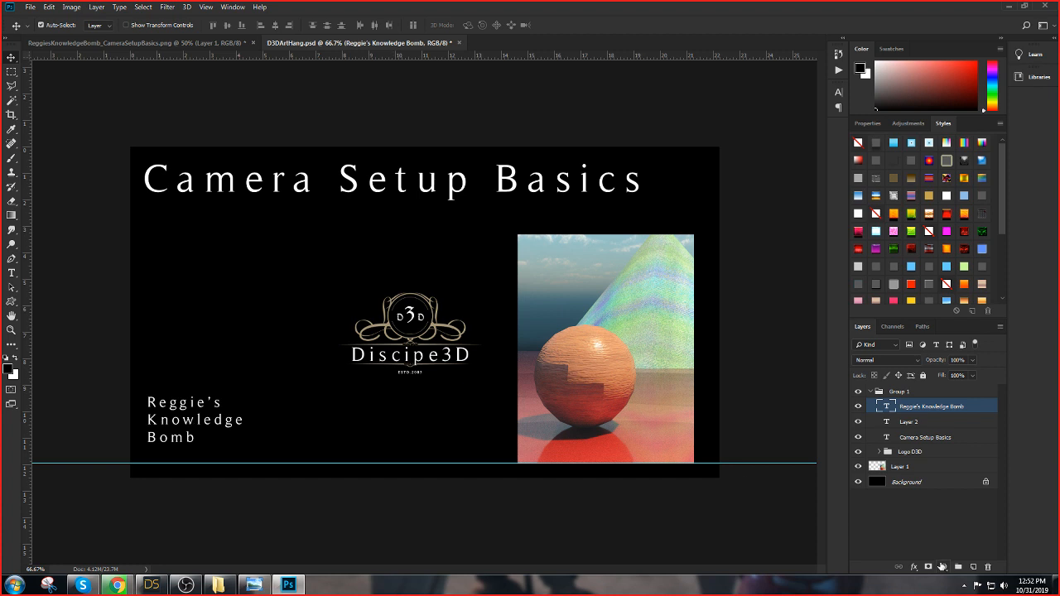
Move the Logo D3D group left, toward the middle of the empty area beside the rendered image
{"action": "left_click", "coordinate": [911, 452]}
{"action": "key", "text": "shift+Left"}
{"action": "key", "text": "shift+Left"}
{"action": "key", "text": "shift+Left"}
{"action": "key", "text": "shift+Left"}
{"action": "key", "text": "shift+Left"}
{"action": "key", "text": "shift+Left"}
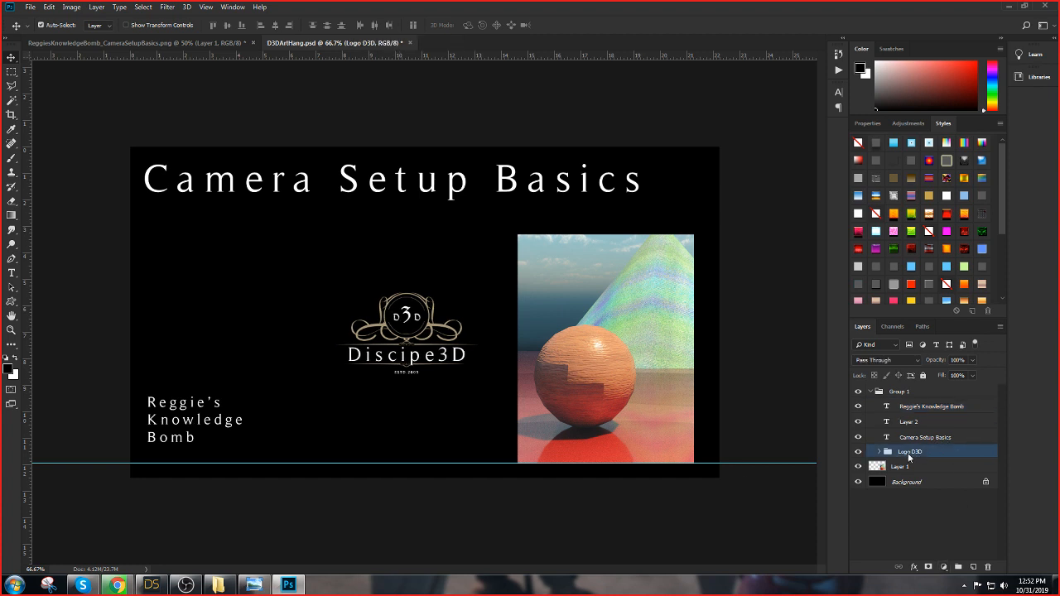
{"action": "key", "text": "shift+Left"}
{"action": "key", "text": "shift+Left"}
{"action": "key", "text": "shift+Left"}
{"action": "key", "text": "shift+Left"}
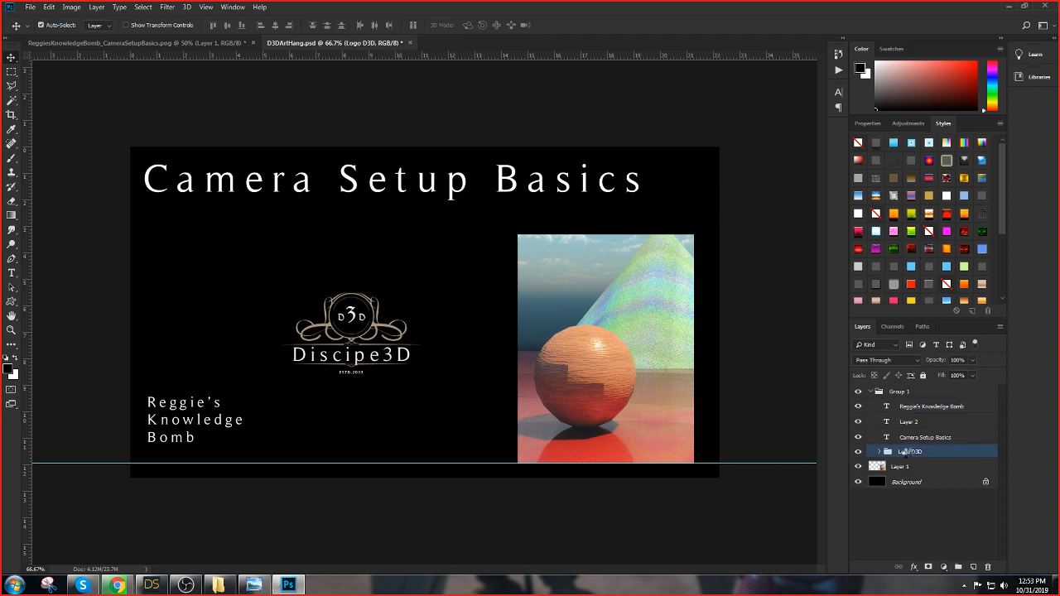
Move the Logo D3D group higher in the empty area beside the rendered image, trying small shifts left and right
{"action": "key", "text": "shift+Up"}
{"action": "key", "text": "shift+Up"}
{"action": "key", "text": "shift+Up"}
{"action": "key", "text": "shift+Up"}
{"action": "key", "text": "shift+Left"}
{"action": "key", "text": "shift+Left"}
{"action": "key", "text": "shift+Left"}
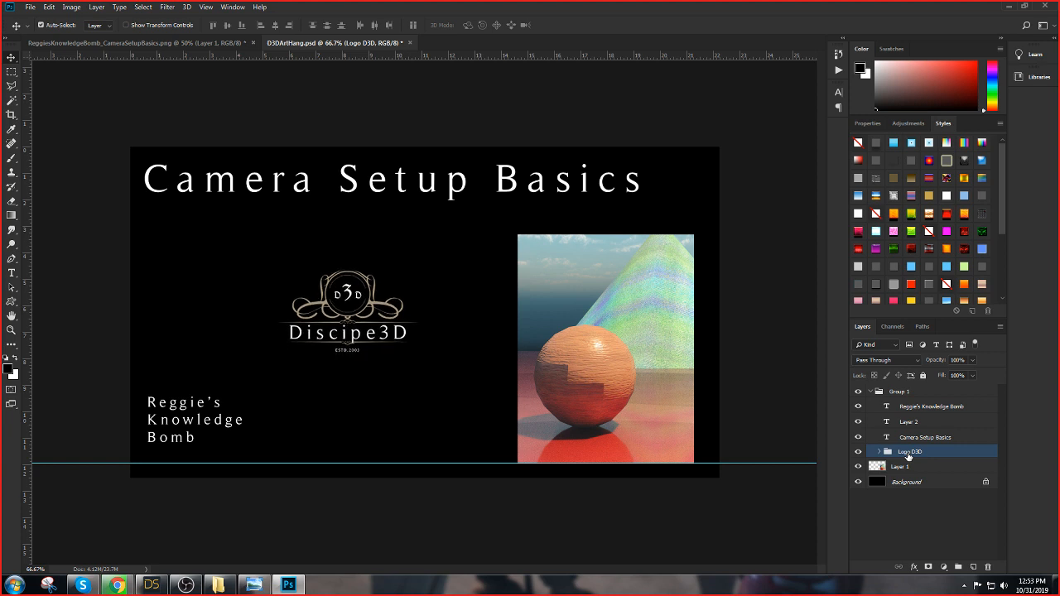
{"action": "key", "text": "shift+Up"}
{"action": "key", "text": "shift+Up"}
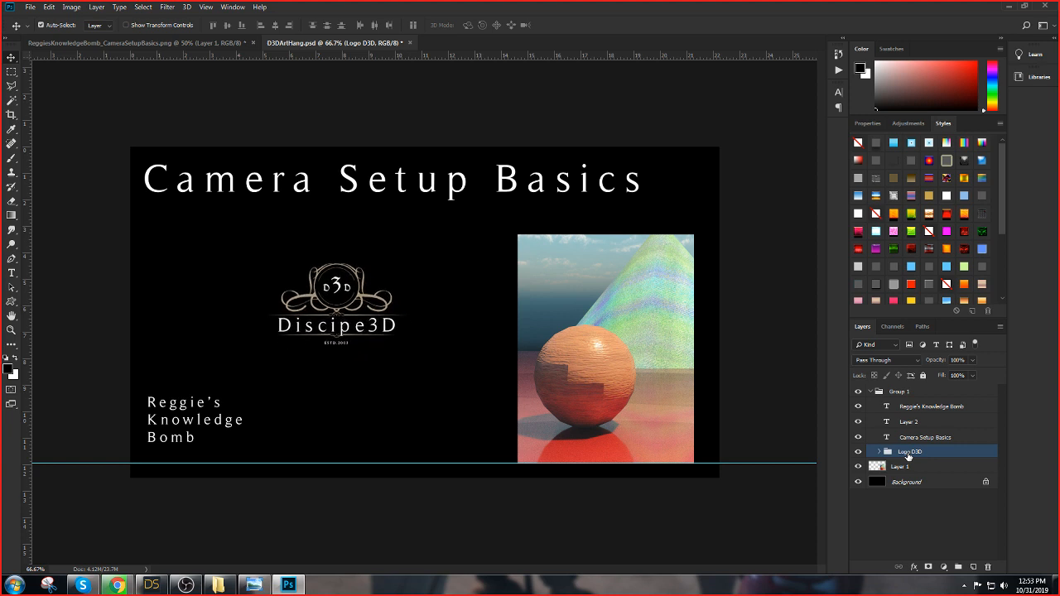
{"action": "key", "text": "shift+Down"}
{"action": "key", "text": "shift+Down"}
{"action": "key", "text": "shift+Right"}
{"action": "key", "text": "shift+Right"}
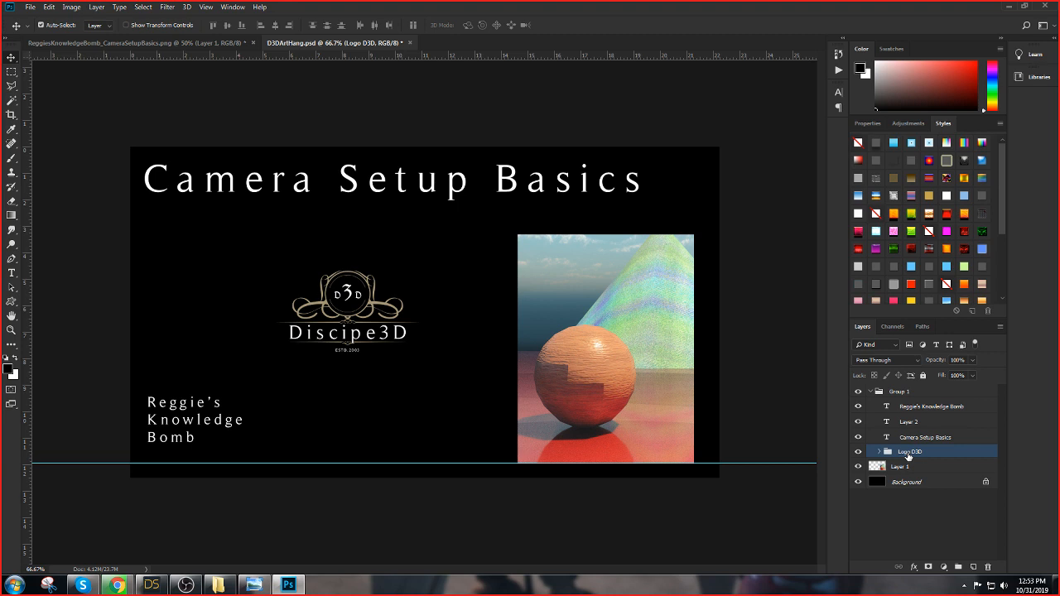
{"action": "key", "text": "shift+Right"}
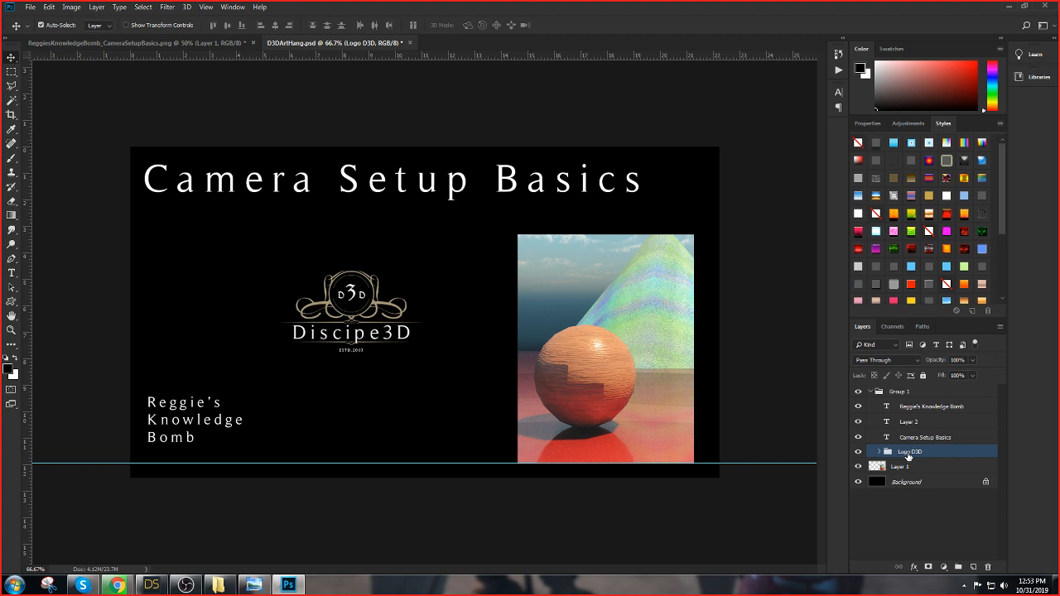
Move the Logo D3D group back down and slightly left, above and to the right of the "Reggie's Knowledge Bomb" text
{"action": "key", "text": "shift+Up"}
{"action": "key", "text": "shift+Down"}
{"action": "key", "text": "shift+Right"}
{"action": "key", "text": "shift+Down"}
{"action": "key", "text": "shift+Down"}
{"action": "key", "text": "shift+Down"}
{"action": "key", "text": "shift+Down"}
{"action": "key", "text": "shift+Down"}
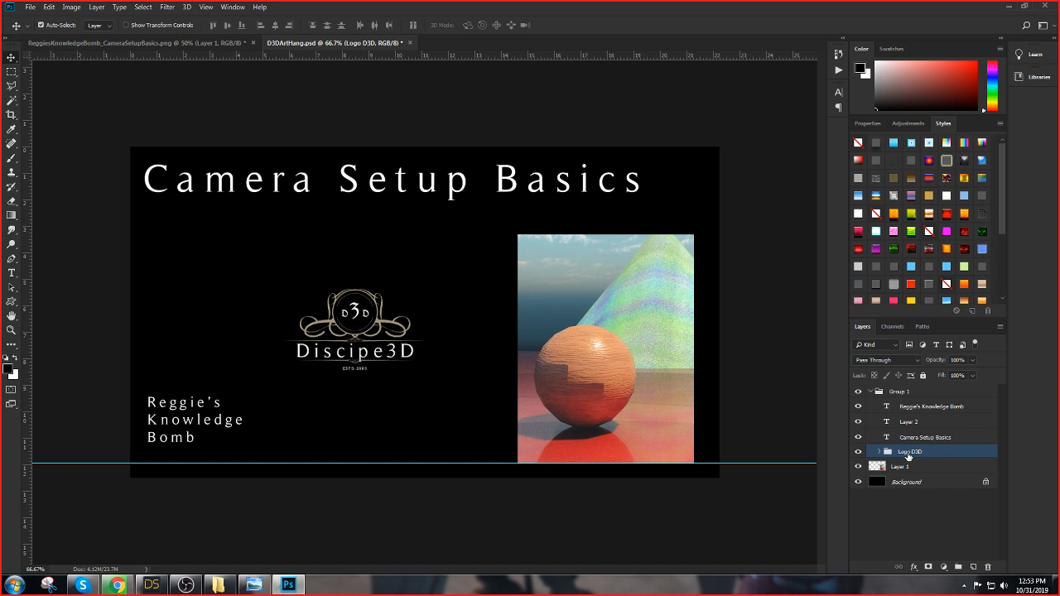
{"action": "key", "text": "shift+Left"}
{"action": "key", "text": "shift+Left"}
{"action": "key", "text": "shift+Left"}
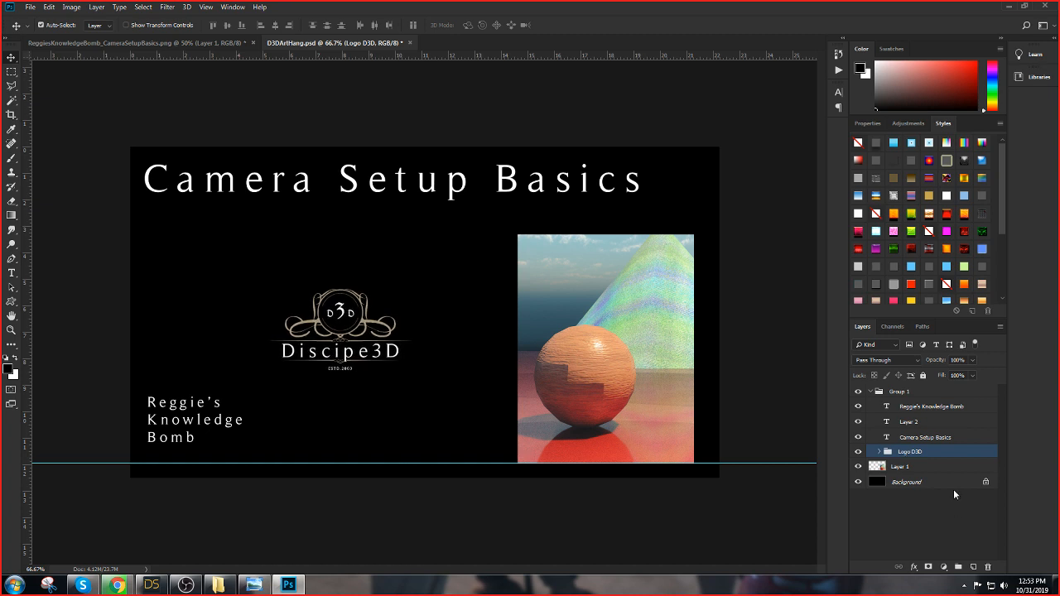
Scale the "Reggie's Knowledge Bomb" text down proportionally to about 67%
{"action": "left_click", "coordinate": [917, 408]}
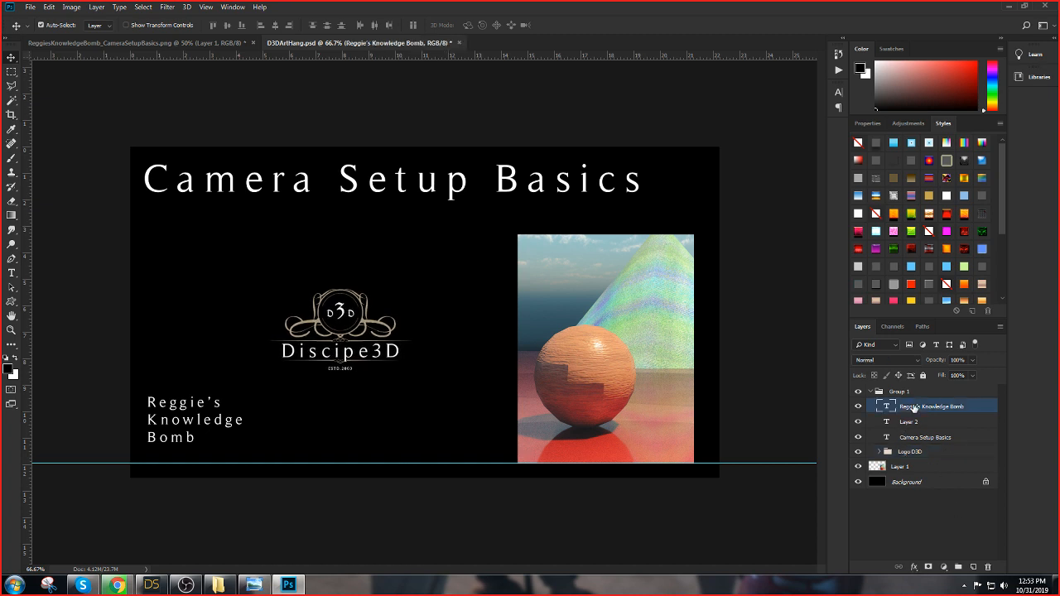
{"action": "left_click", "coordinate": [49, 7]}
{"action": "mouse_move", "coordinate": [104, 250]}
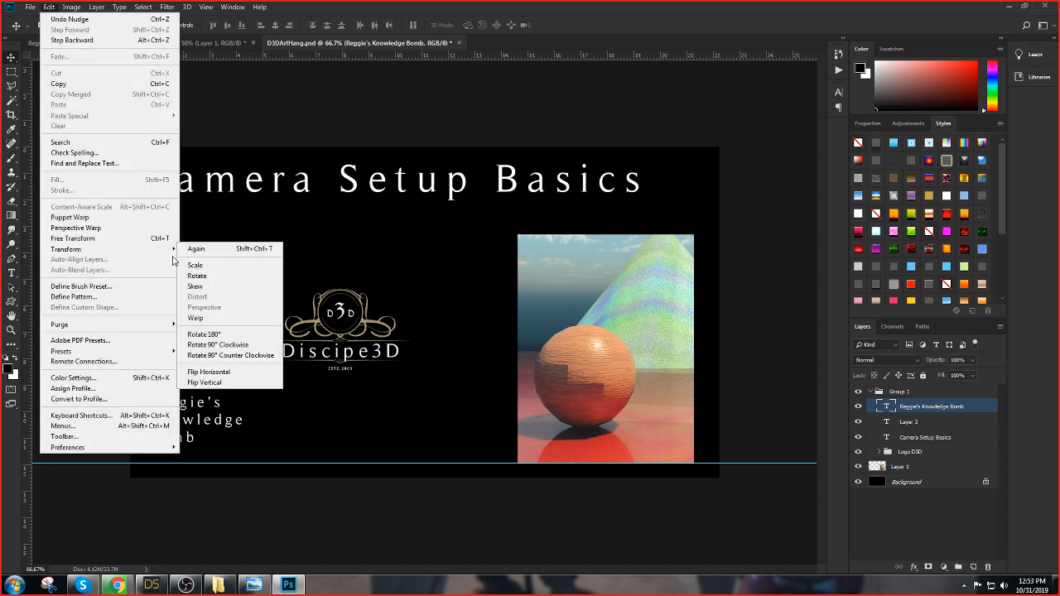
{"action": "left_click", "coordinate": [196, 265]}
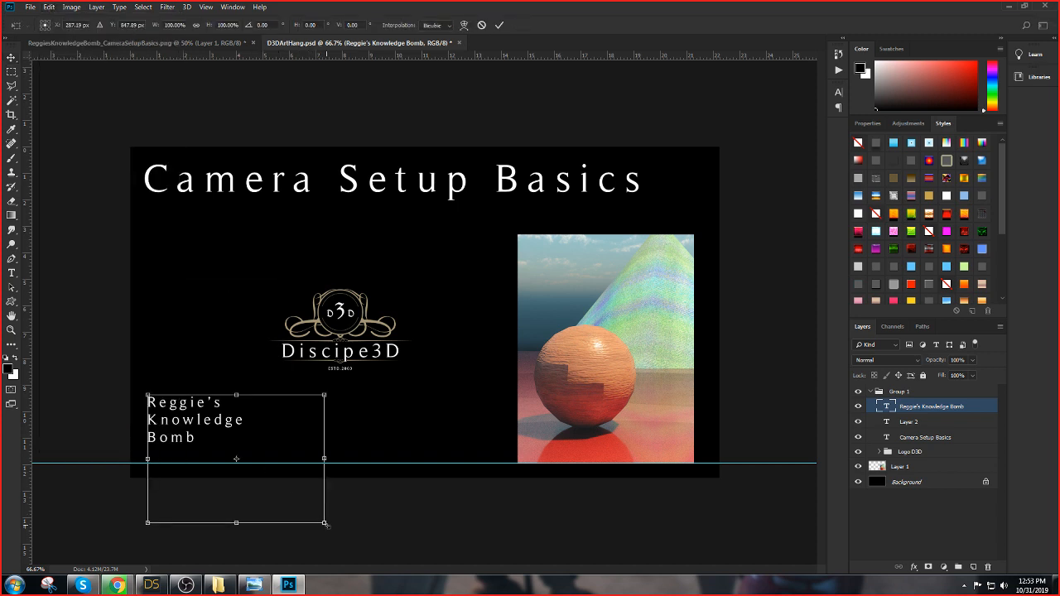
{"action": "left_click_drag", "start_coordinate": [324, 522], "coordinate": [266, 479]}
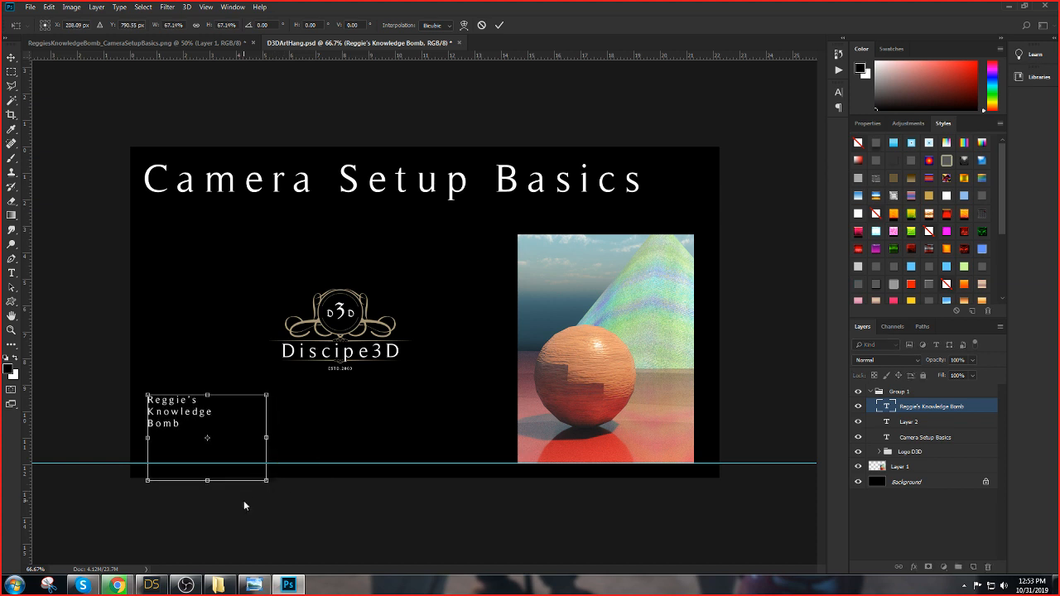
{"action": "key", "text": "Return"}
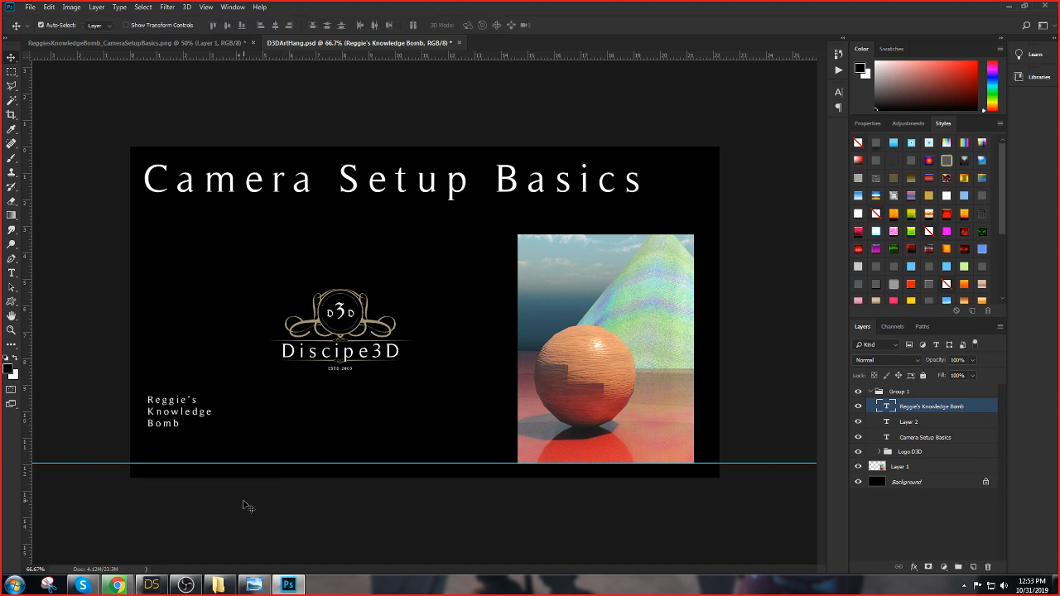
Nudge the "Reggie's Knowledge Bomb" text slightly right and down toward the horizontal guide
{"action": "key", "text": "Right"}
{"action": "key", "text": "Right"}
{"action": "key", "text": "Right"}
{"action": "key", "text": "Right"}
{"action": "key", "text": "Right"}
{"action": "key", "text": "Right"}
{"action": "key", "text": "Right"}
{"action": "key", "text": "Right"}
{"action": "key", "text": "Right"}
{"action": "key", "text": "Right"}
{"action": "key", "text": "Right"}
{"action": "key", "text": "Right"}
{"action": "key", "text": "Right"}
{"action": "key", "text": "Left"}
{"action": "key", "text": "Left"}
{"action": "key", "text": "Left"}
{"action": "key", "text": "Left"}
{"action": "key", "text": "Left"}
{"action": "key", "text": "Left"}
{"action": "key", "text": "Left"}
{"action": "key", "text": "Down"}
{"action": "key", "text": "Down"}
{"action": "key", "text": "Down"}
{"action": "key", "text": "Down"}
{"action": "key", "text": "Down"}
{"action": "key", "text": "Down"}
{"action": "key", "text": "Down"}
{"action": "key", "text": "Down"}
{"action": "key", "text": "Down"}
{"action": "key", "text": "Down"}
{"action": "key", "text": "Down"}
{"action": "key", "text": "Down"}
{"action": "key", "text": "Down"}
{"action": "key", "text": "Down"}
{"action": "key", "text": "Down"}
{"action": "key", "text": "Down"}
{"action": "key", "text": "Down"}
{"action": "key", "text": "Down"}
{"action": "key", "text": "Down"}
{"action": "key", "text": "Down"}
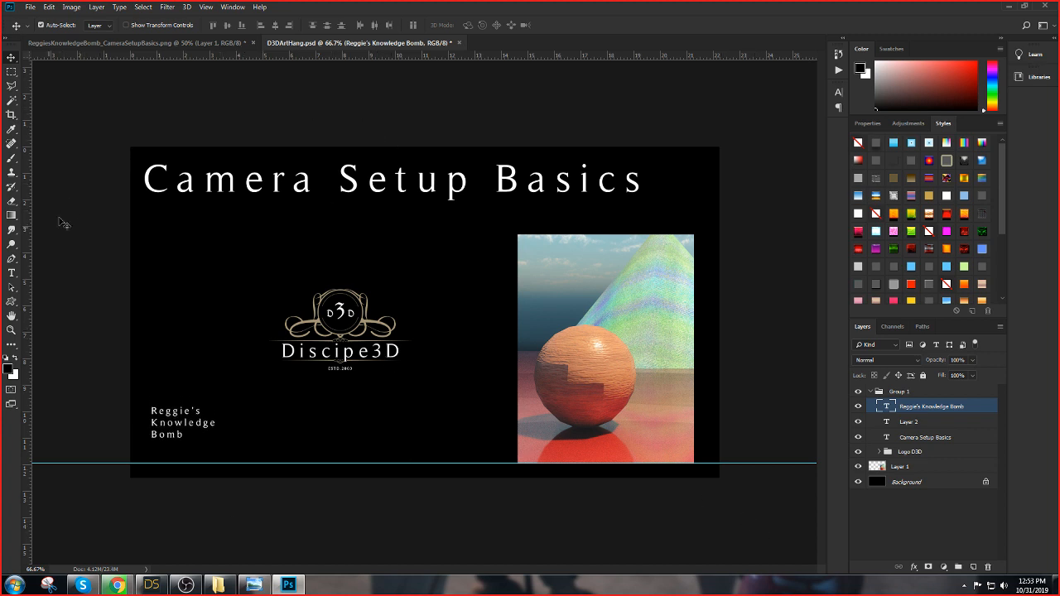
Center-align the "Reggie's Knowledge Bomb" text and move it right until it sits beneath the Discipe3D logo
{"action": "left_click", "coordinate": [11, 275]}
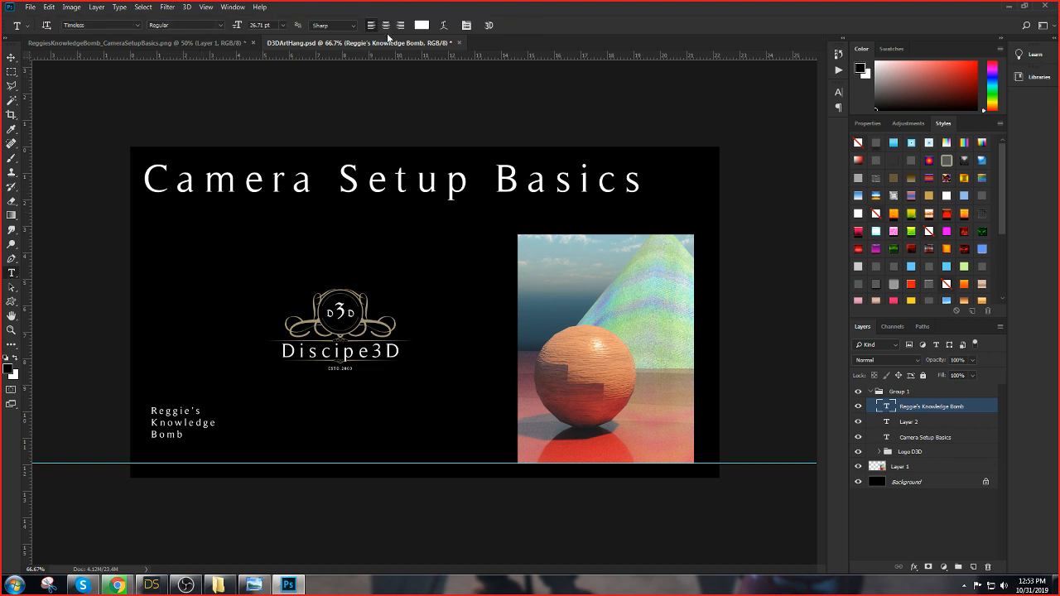
{"action": "left_click", "coordinate": [385, 25]}
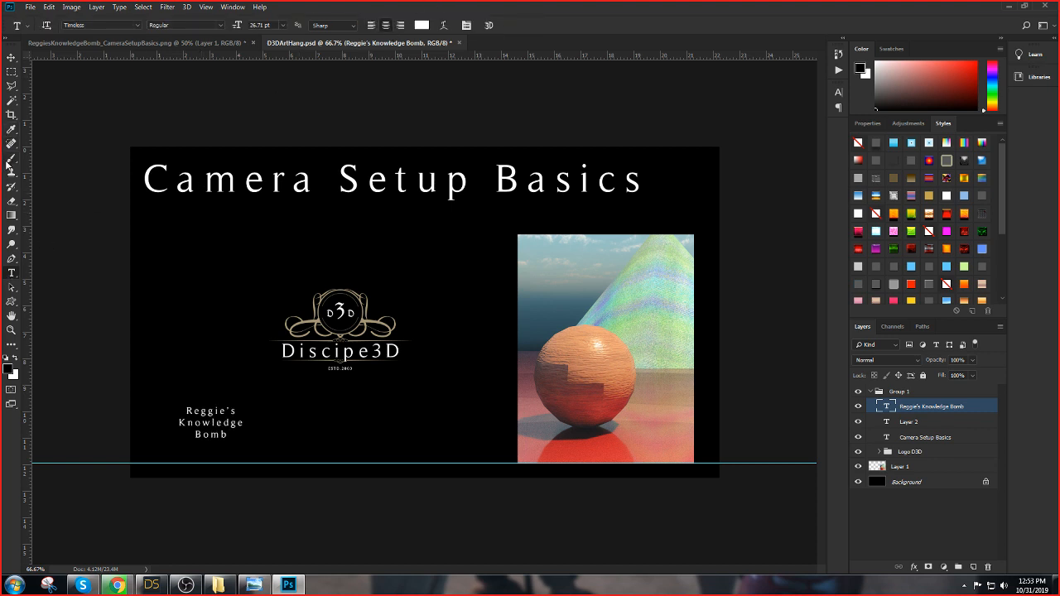
{"action": "left_click", "coordinate": [11, 58]}
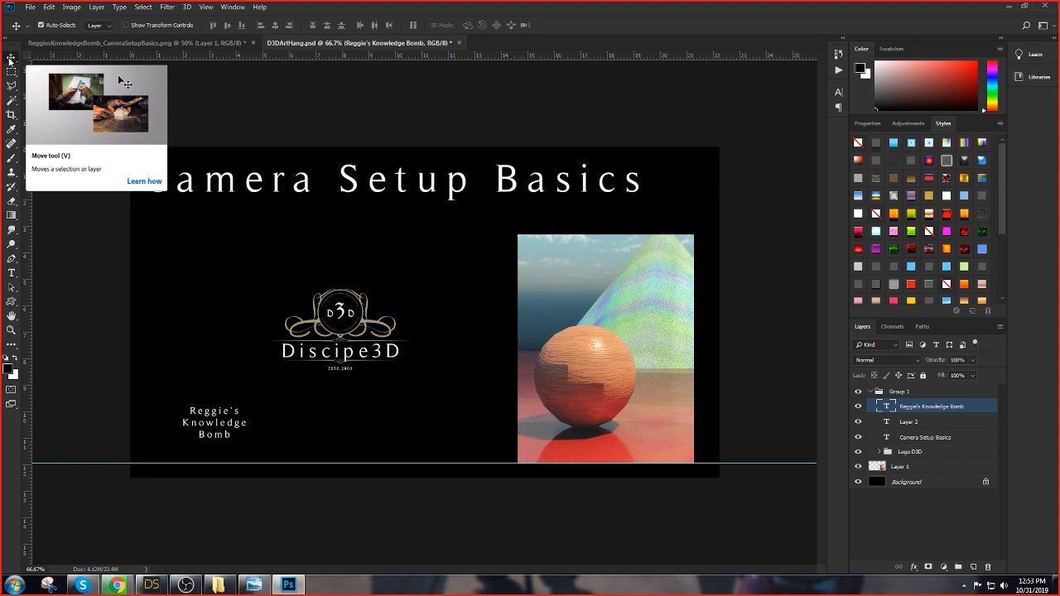
{"action": "key", "text": "shift+Right"}
{"action": "key", "text": "shift+Right"}
{"action": "key", "text": "shift+Right"}
{"action": "key", "text": "shift+Right"}
{"action": "key", "text": "shift+Right"}
{"action": "key", "text": "shift+Right"}
{"action": "key", "text": "shift+Right"}
{"action": "key", "text": "shift+Right"}
{"action": "key", "text": "shift+Right"}
{"action": "key", "text": "shift+Right"}
{"action": "key", "text": "shift+Right"}
{"action": "key", "text": "shift+Right"}
{"action": "key", "text": "shift+Right"}
{"action": "key", "text": "shift+Right"}
{"action": "key", "text": "shift+Right"}
{"action": "key", "text": "shift+Right"}
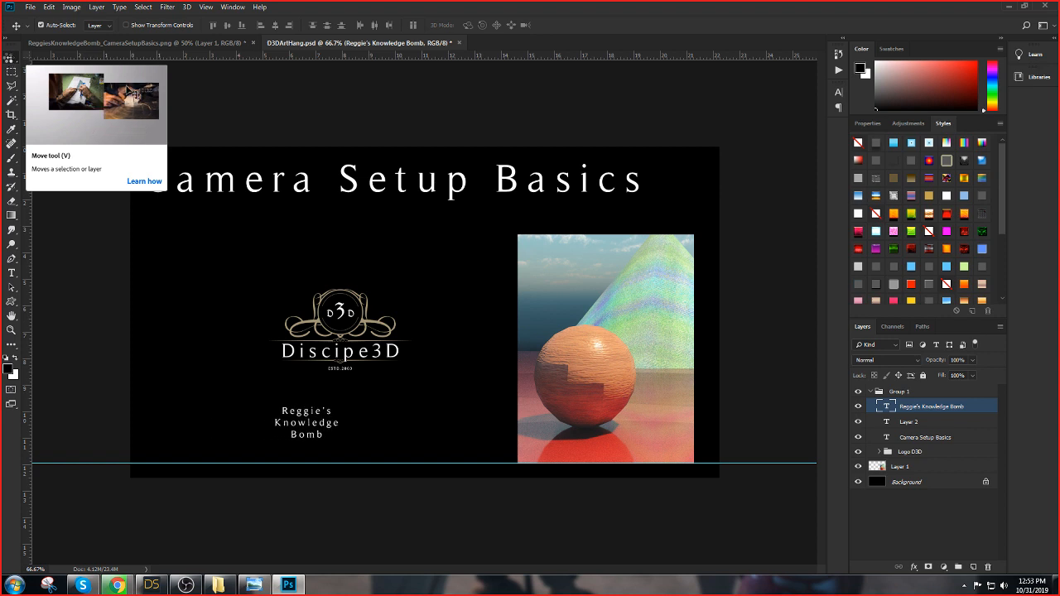
{"action": "key", "text": "shift+Right"}
{"action": "key", "text": "shift+Right"}
{"action": "key", "text": "shift+Right"}
{"action": "key", "text": "shift+Right"}
{"action": "key", "text": "shift+Right"}
{"action": "key", "text": "shift+Right"}
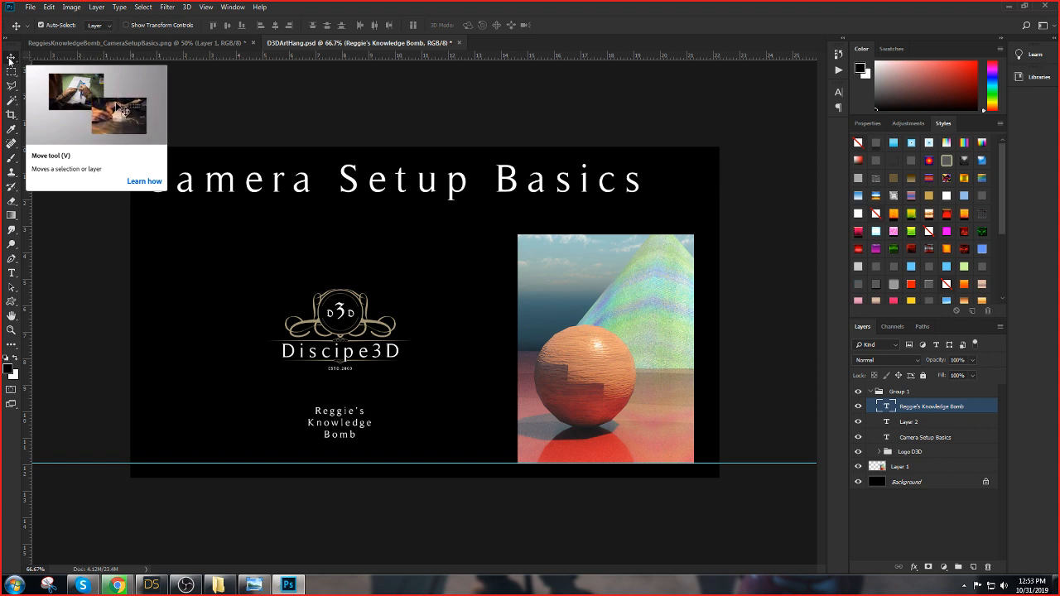
Fine-tune the horizontal position of the "Reggie's Knowledge Bomb" text, nudging it slightly left under the logo
{"action": "key", "text": "Right"}
{"action": "key", "text": "Right"}
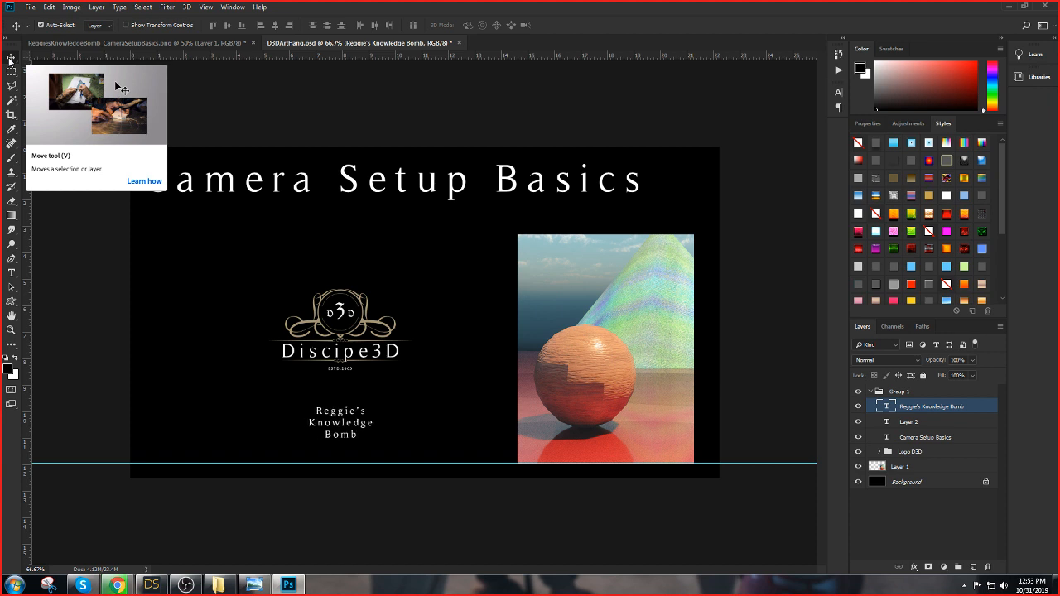
{"action": "key", "text": "Left"}
{"action": "key", "text": "Left"}
{"action": "key", "text": "Left"}
{"action": "key", "text": "Left"}
{"action": "key", "text": "Left"}
{"action": "key", "text": "Left"}
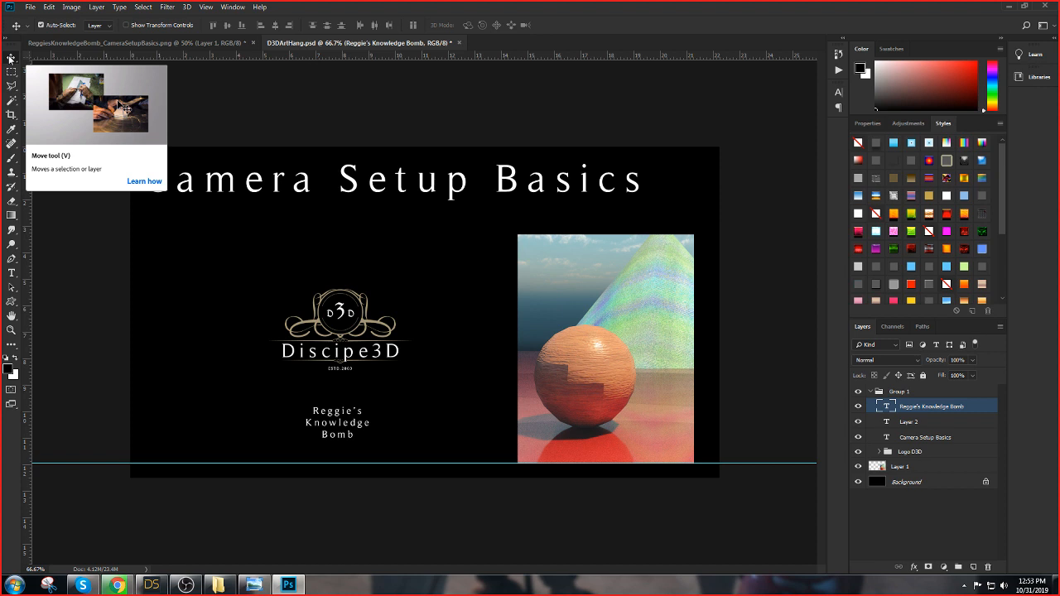
{"action": "key", "text": "Left"}
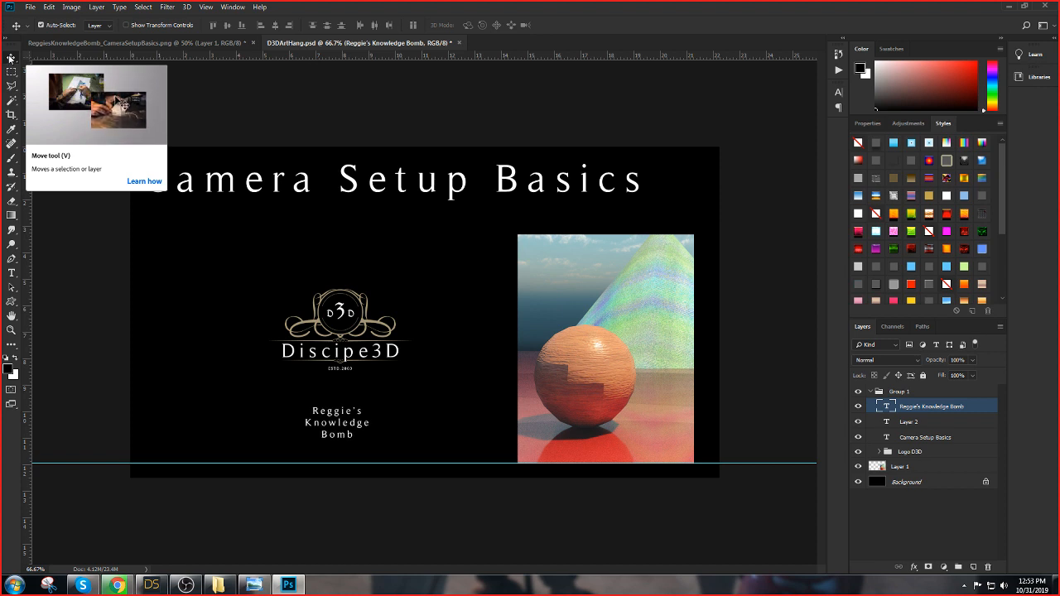
Move the "Camera Setup Basics" title right to center it across the canvas
{"action": "left_click", "coordinate": [919, 442]}
{"action": "key", "text": "shift+Right"}
{"action": "key", "text": "shift+Right"}
{"action": "key", "text": "shift+Right"}
{"action": "key", "text": "shift+Right"}
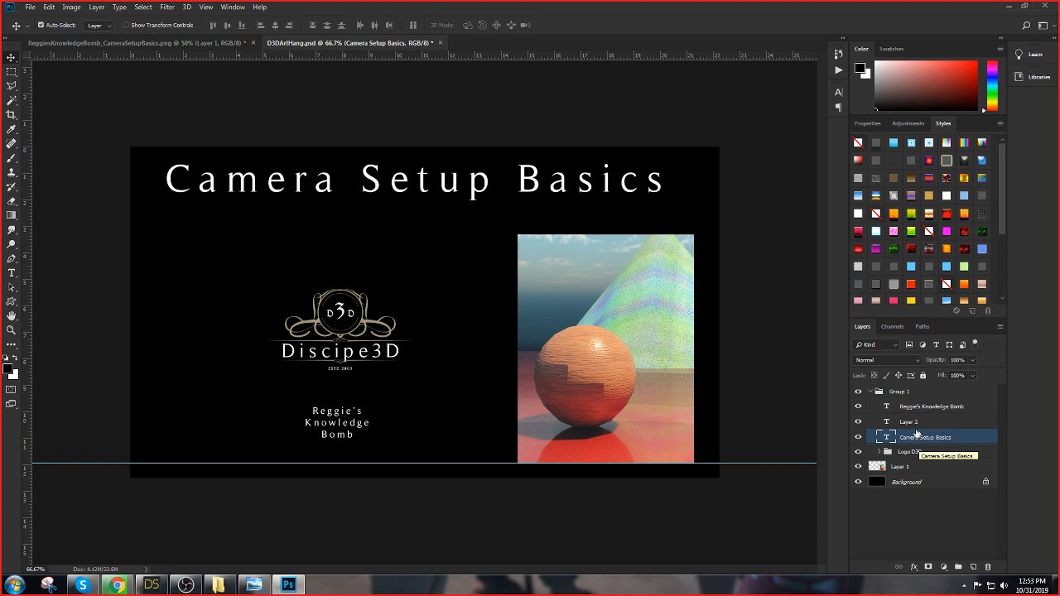
Move the Logo D3D group up to widen the gap above the "Reggie's Knowledge Bomb" text
{"action": "left_click", "coordinate": [903, 454]}
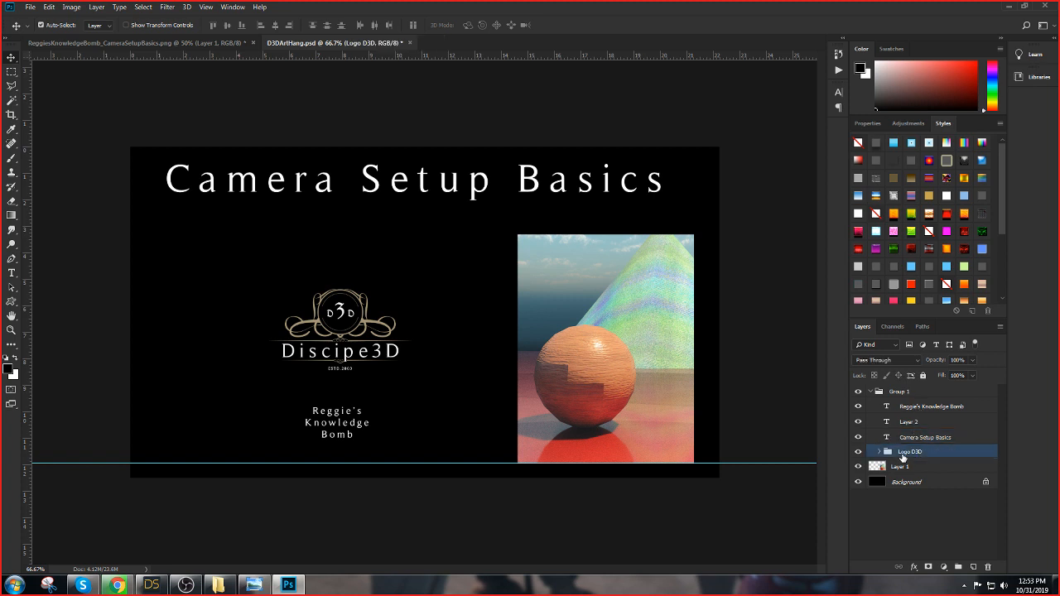
{"action": "key", "text": "shift+Up"}
{"action": "key", "text": "shift+Up"}
{"action": "key", "text": "shift+Up"}
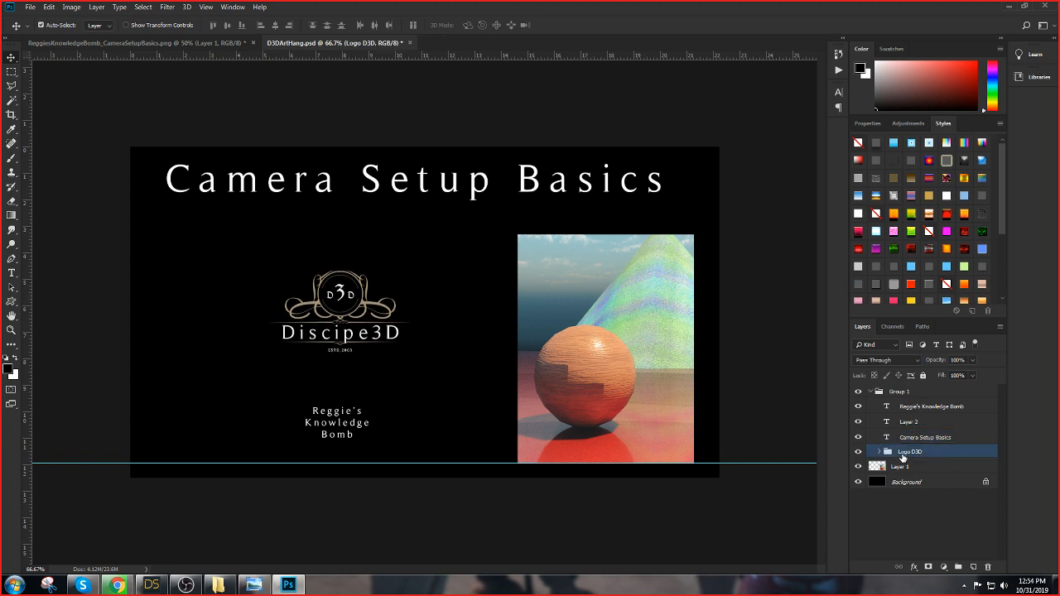
{"action": "key", "text": "shift+Up"}
{"action": "key", "text": "shift+Up"}
{"action": "key", "text": "shift+Up"}
{"action": "key", "text": "shift+Up"}
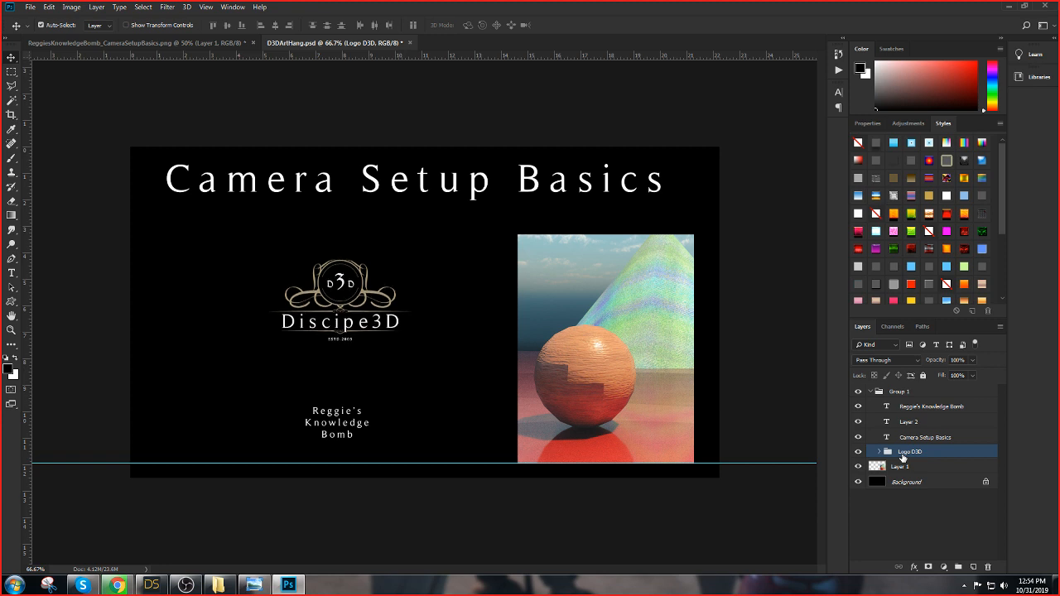
{"action": "key", "text": "shift+Down"}
{"action": "key", "text": "shift+Down"}
{"action": "key", "text": "shift+Down"}
{"action": "key", "text": "shift+Down"}
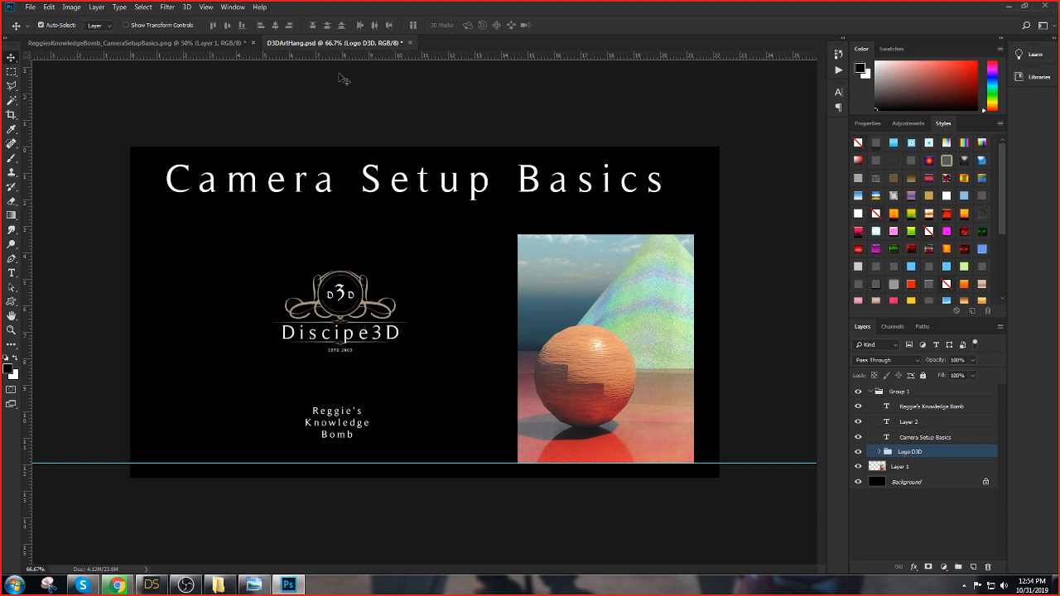
Scale the Logo D3D group up proportionally to about 148%
{"action": "left_click", "coordinate": [50, 7]}
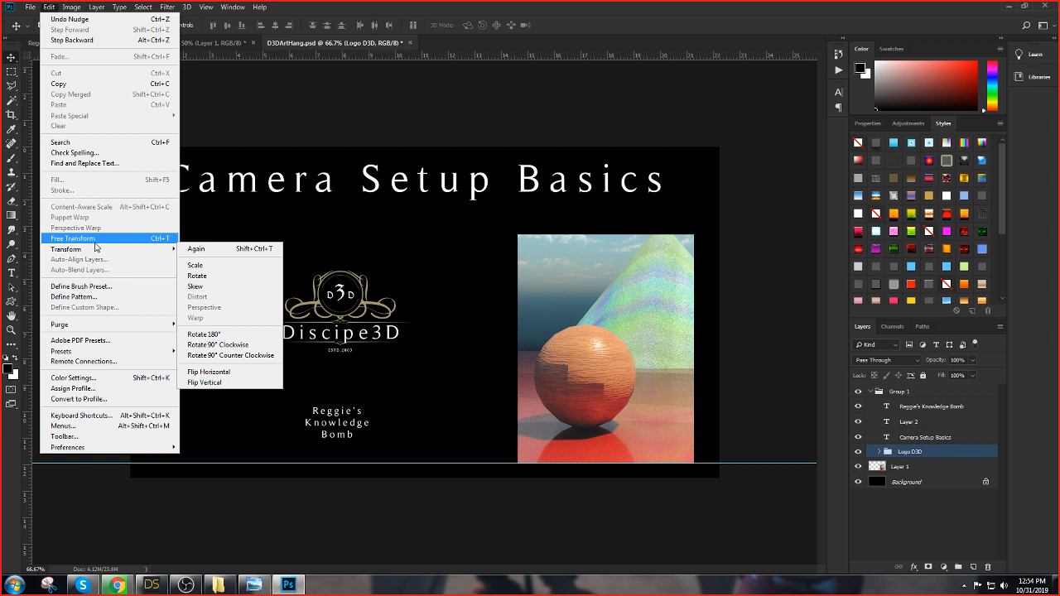
{"action": "mouse_move", "coordinate": [95, 250]}
{"action": "left_click", "coordinate": [201, 271]}
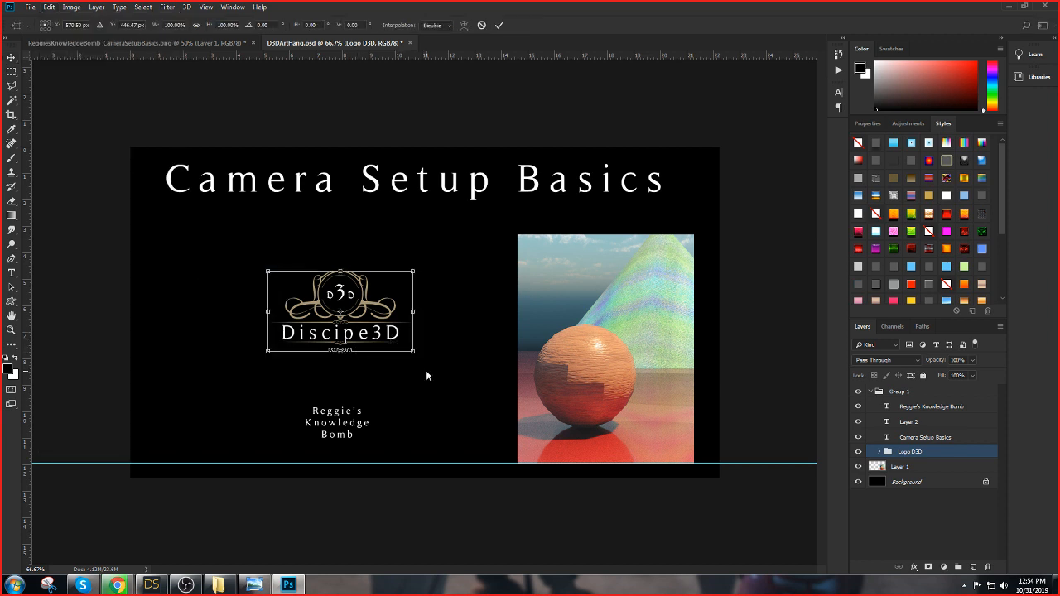
{"action": "left_click_drag", "start_coordinate": [414, 351], "coordinate": [475, 403]}
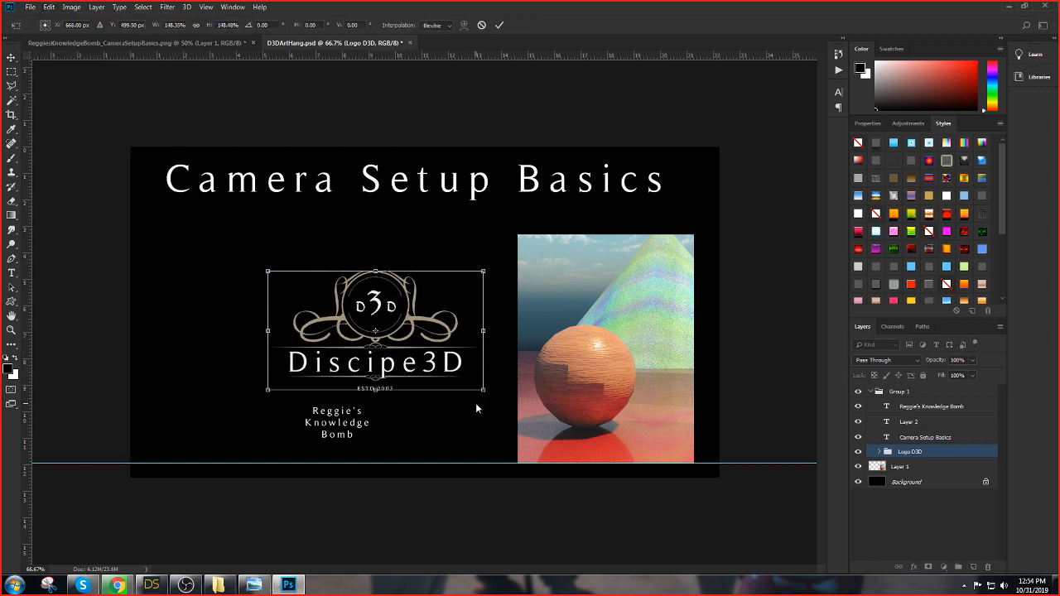
{"action": "key", "text": "Return"}
Move the enlarged Logo D3D group left and up, its top level with the rendered image's top edge
{"action": "key", "text": "shift+Left"}
{"action": "key", "text": "shift+Left"}
{"action": "key", "text": "shift+Left"}
{"action": "key", "text": "shift+Left"}
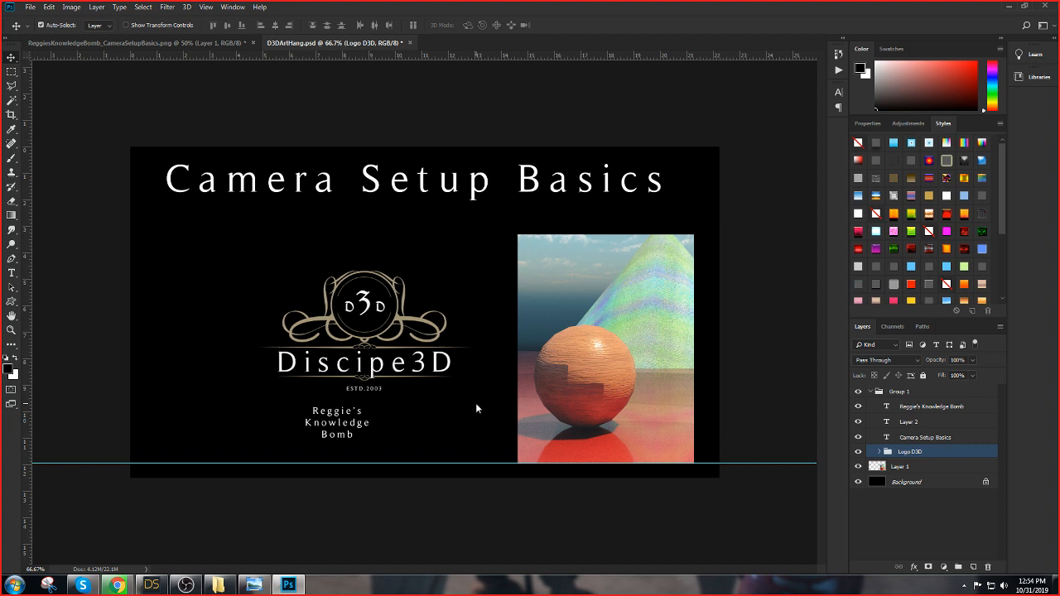
{"action": "key", "text": "shift+Left"}
{"action": "key", "text": "shift+Left"}
{"action": "key", "text": "shift+Left"}
{"action": "key", "text": "shift+Left"}
{"action": "key", "text": "shift+Left"}
{"action": "key", "text": "shift+Left"}
{"action": "key", "text": "shift+Left"}
{"action": "key", "text": "shift+Left"}
{"action": "key", "text": "shift+Left"}
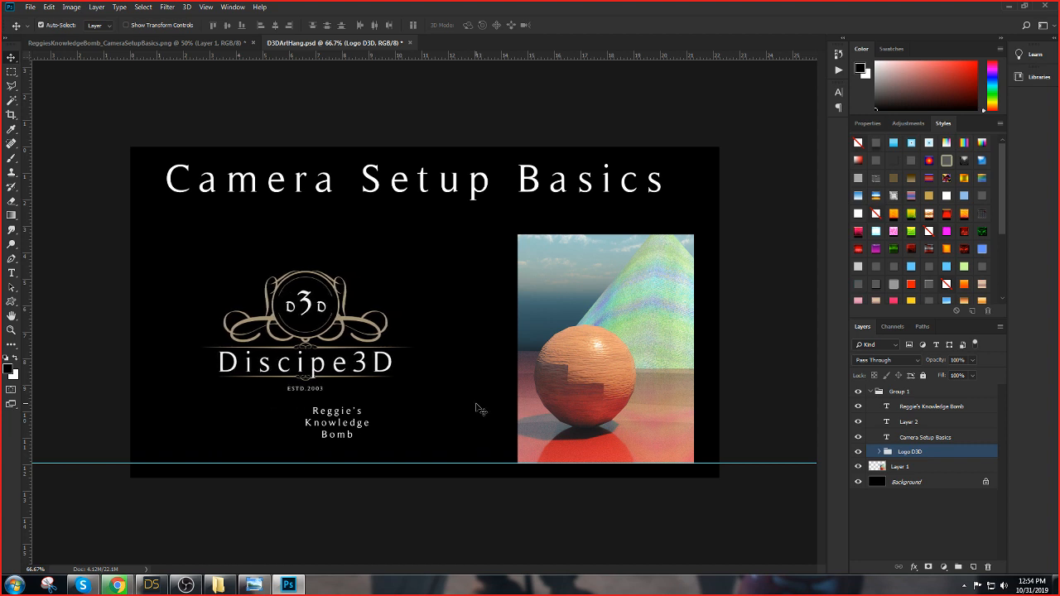
{"action": "key", "text": "shift+Up"}
{"action": "key", "text": "shift+Up"}
{"action": "key", "text": "shift+Up"}
{"action": "key", "text": "shift+Up"}
{"action": "key", "text": "shift+Up"}
{"action": "key", "text": "shift+Up"}
{"action": "key", "text": "shift+Up"}
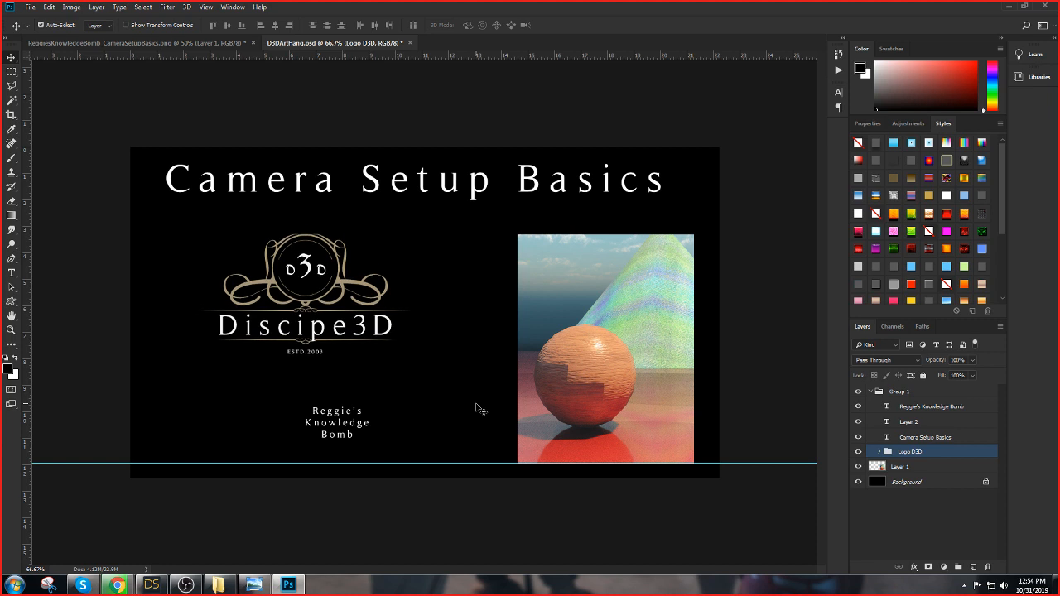
Try the Logo D3D group farther left, return it to its previous horizontal position, and lower it slightly below the title
{"action": "key", "text": "shift+Left"}
{"action": "key", "text": "shift+Left"}
{"action": "key", "text": "shift+Left"}
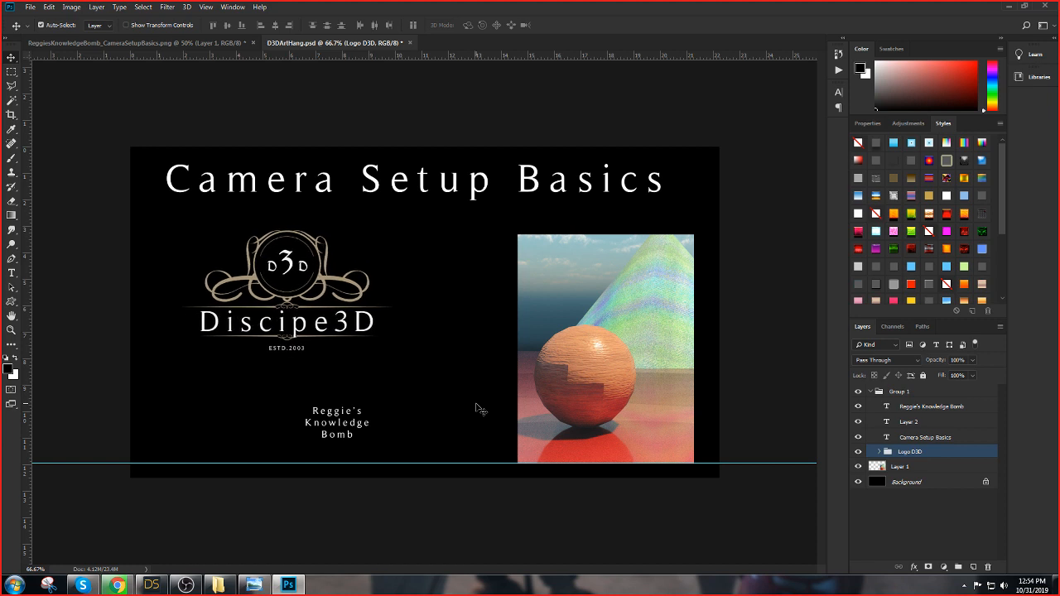
{"action": "key", "text": "shift+Right"}
{"action": "key", "text": "shift+Right"}
{"action": "key", "text": "shift+Right"}
{"action": "key", "text": "shift+Down"}
{"action": "key", "text": "shift+Down"}
{"action": "key", "text": "shift+Down"}
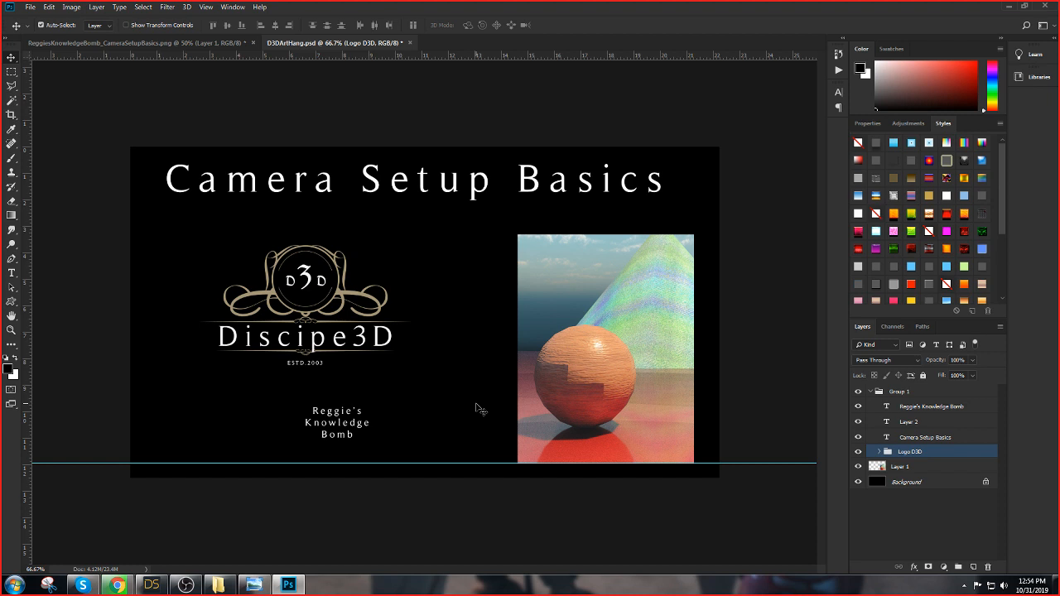
Left-align the "Reggie's Knowledge Bomb" text with the Type tool
{"action": "left_click", "coordinate": [933, 408]}
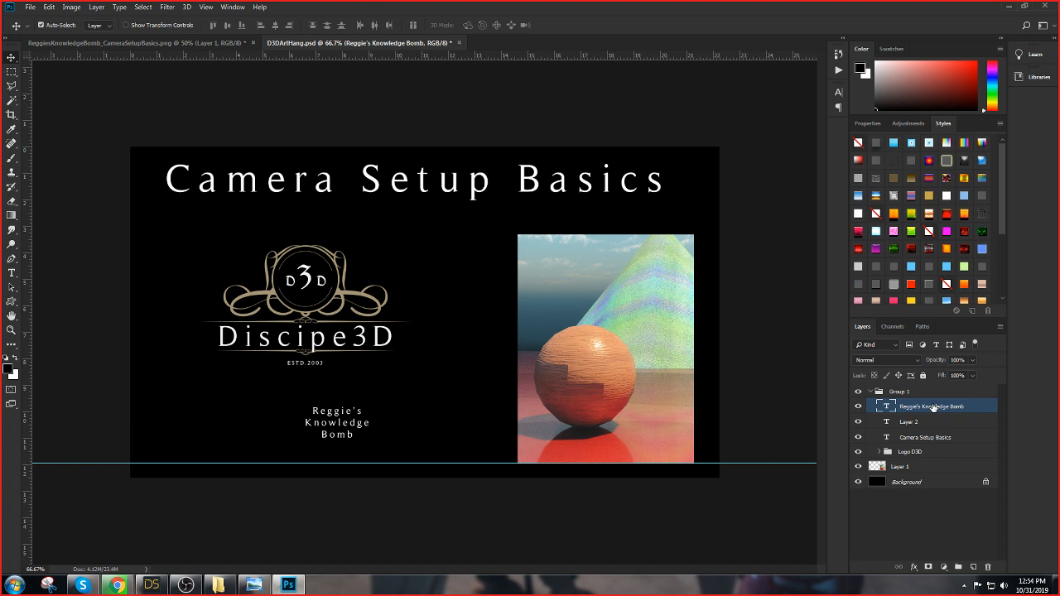
{"action": "left_click", "coordinate": [11, 275]}
{"action": "left_click", "coordinate": [372, 28]}
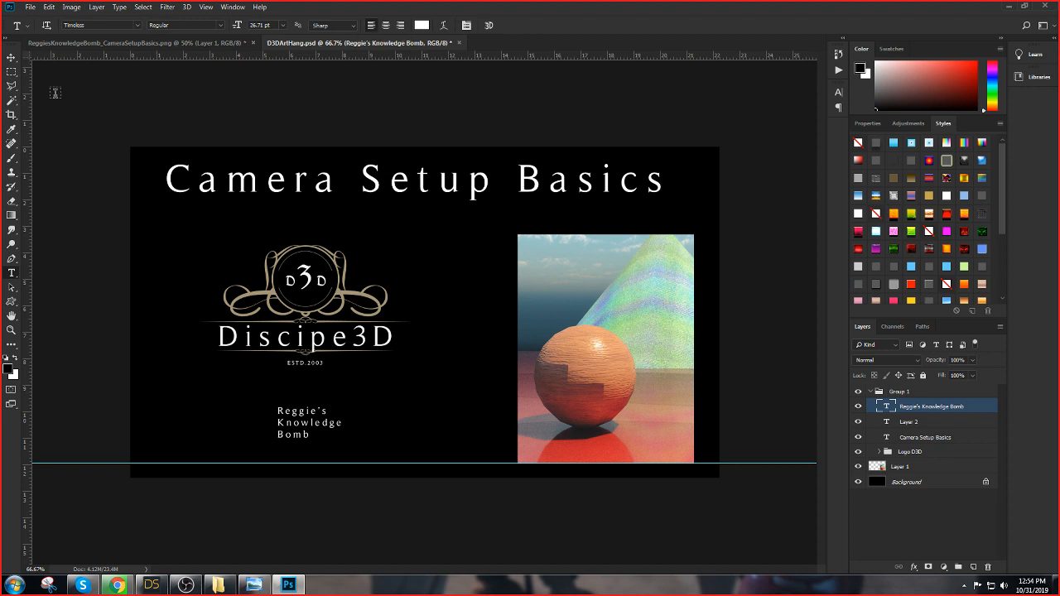
Move the "Reggie's Knowledge Bomb" text to the canvas's lower-left area, level with the rendered image's bottom edge
{"action": "left_click", "coordinate": [16, 59]}
{"action": "key", "text": "shift+Left"}
{"action": "key", "text": "shift+Left"}
{"action": "key", "text": "shift+Left"}
{"action": "key", "text": "shift+Left"}
{"action": "key", "text": "shift+Left"}
{"action": "key", "text": "shift+Left"}
{"action": "key", "text": "shift+Left"}
{"action": "key", "text": "shift+Left"}
{"action": "key", "text": "shift+Left"}
{"action": "key", "text": "shift+Left"}
{"action": "key", "text": "shift+Left"}
{"action": "key", "text": "shift+Left"}
{"action": "key", "text": "shift+Left"}
{"action": "key", "text": "shift+Left"}
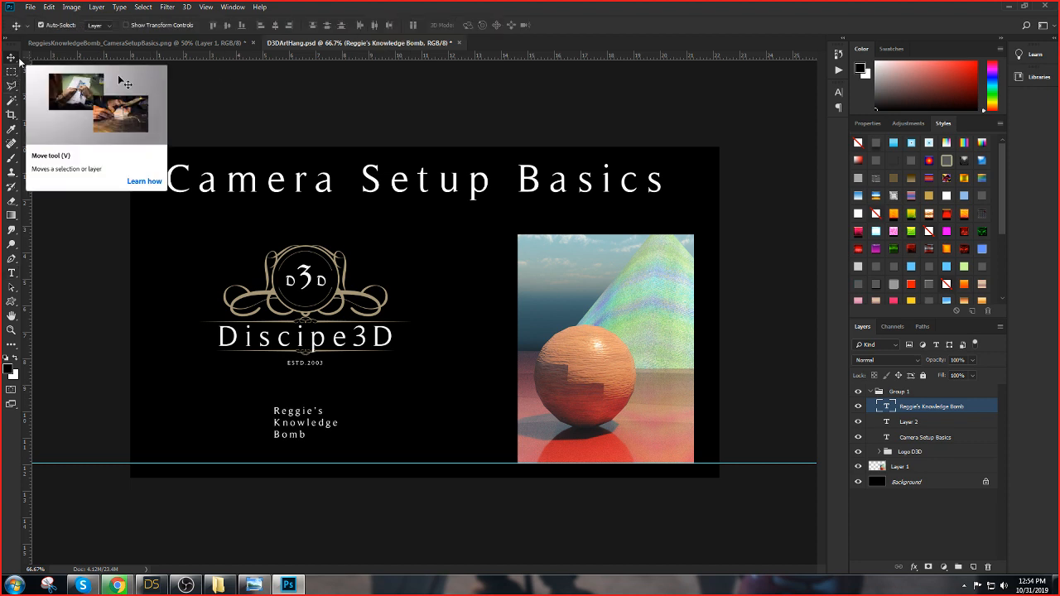
{"action": "key", "text": "shift+Left"}
{"action": "key", "text": "shift+Left"}
{"action": "key", "text": "shift+Left"}
{"action": "key", "text": "shift+Left"}
{"action": "key", "text": "shift+Left"}
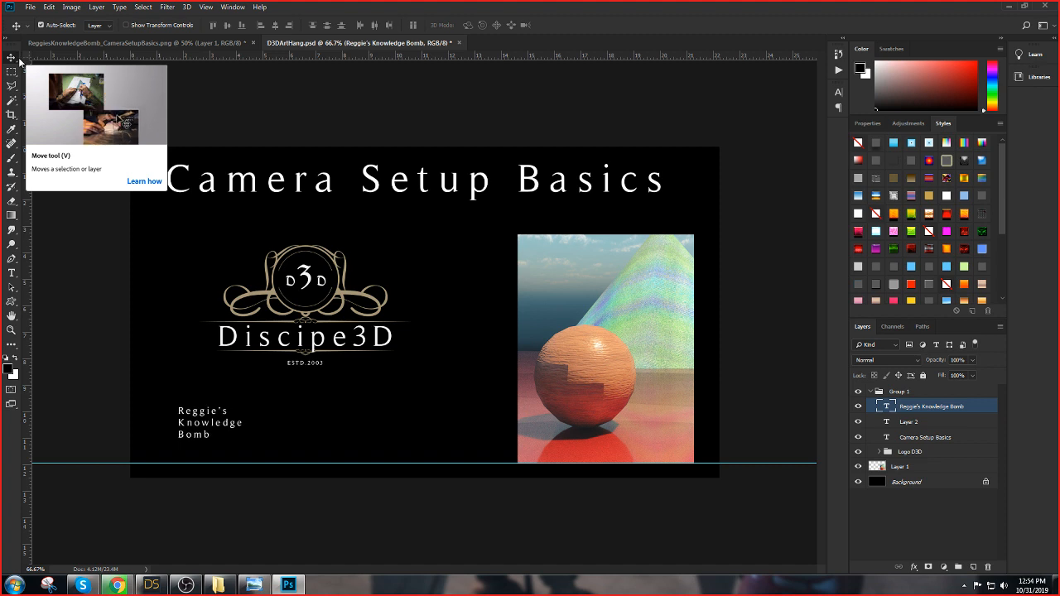
{"action": "key", "text": "shift+Down"}
{"action": "key", "text": "shift+Down"}
{"action": "key", "text": "shift+Down"}
{"action": "key", "text": "shift+Down"}
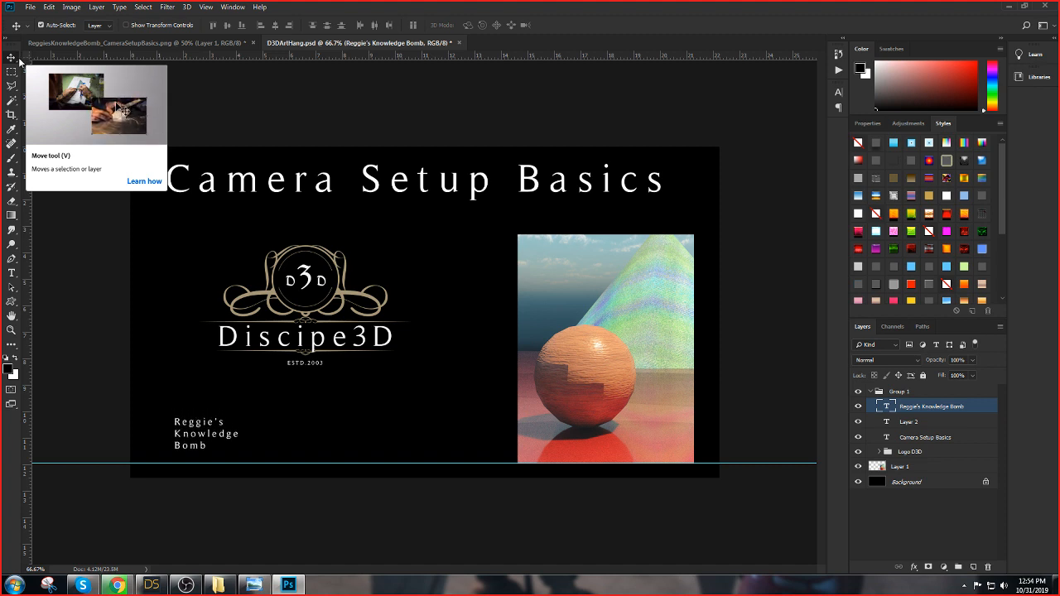
{"action": "key", "text": "shift+Up"}
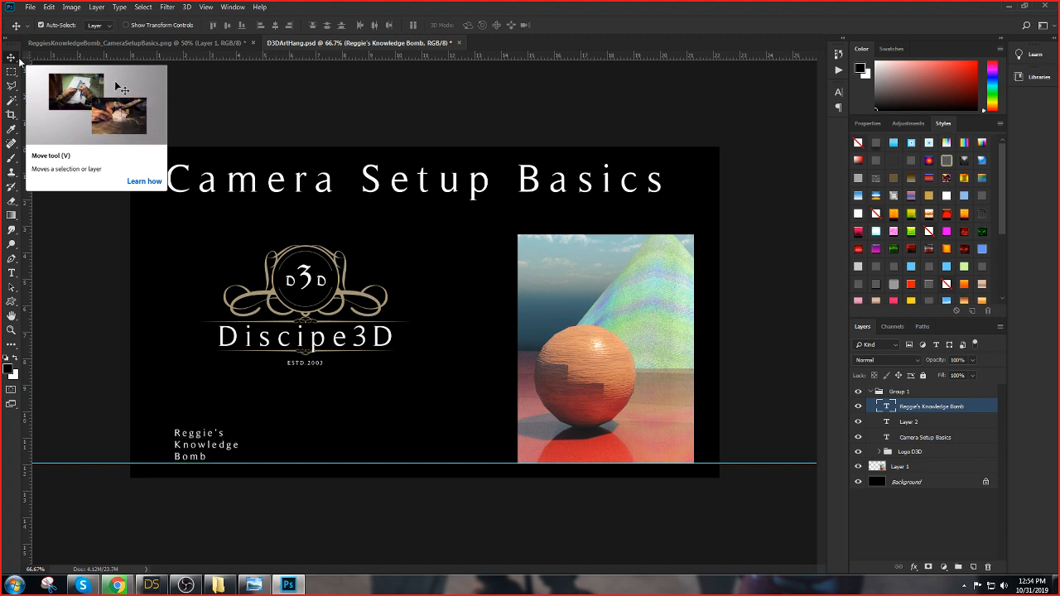
Remove the break between "Reggie's" and "Knowledge" and widen the text box so the phrase fits on one line
{"action": "left_click", "coordinate": [10, 273]}
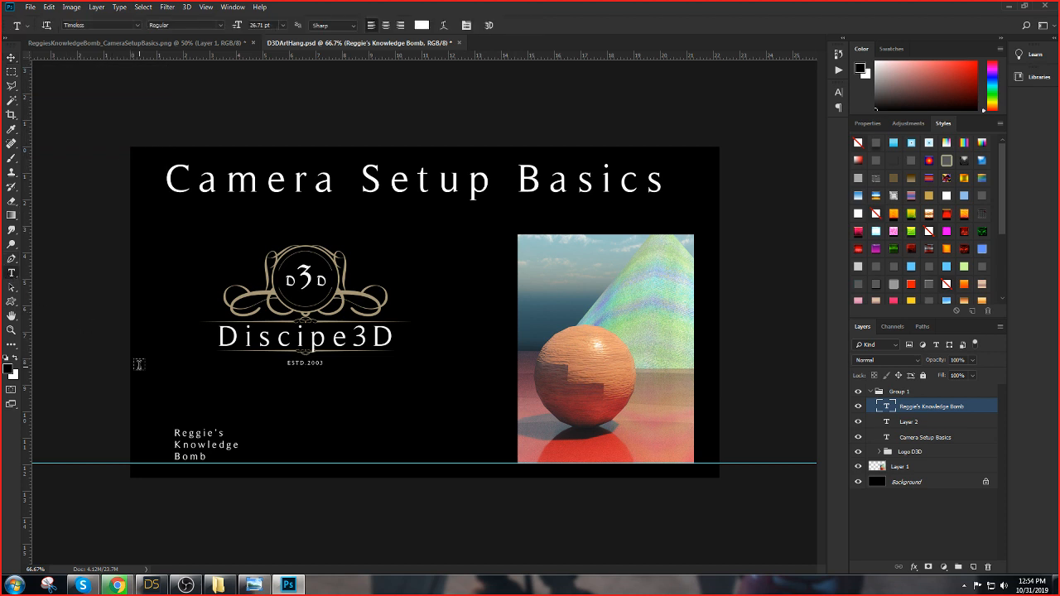
{"action": "left_click", "coordinate": [176, 445]}
{"action": "key", "text": "BackSpace"}
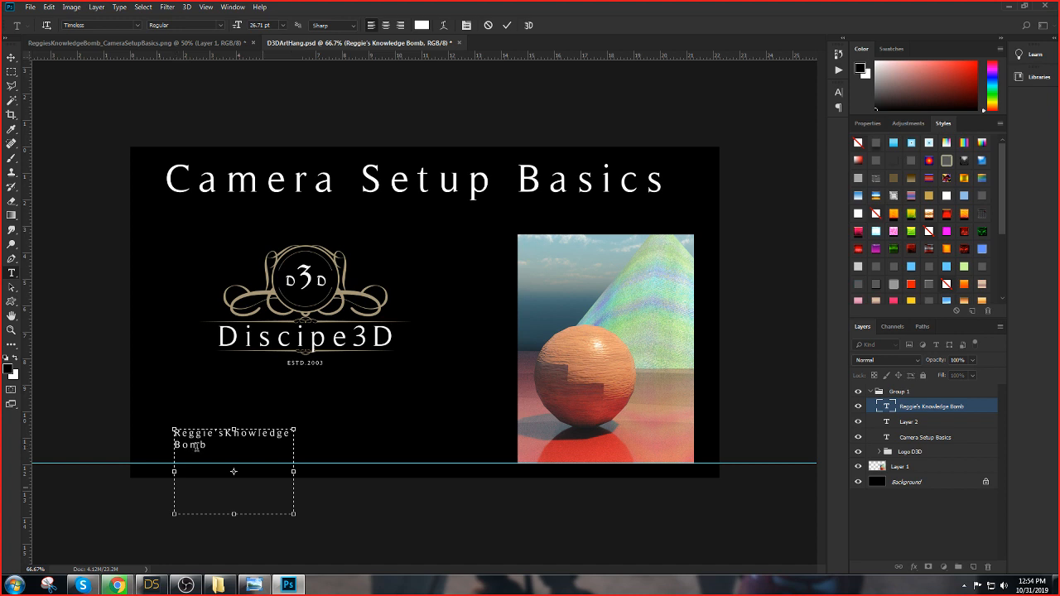
{"action": "left_click_drag", "start_coordinate": [294, 513], "coordinate": [442, 524]}
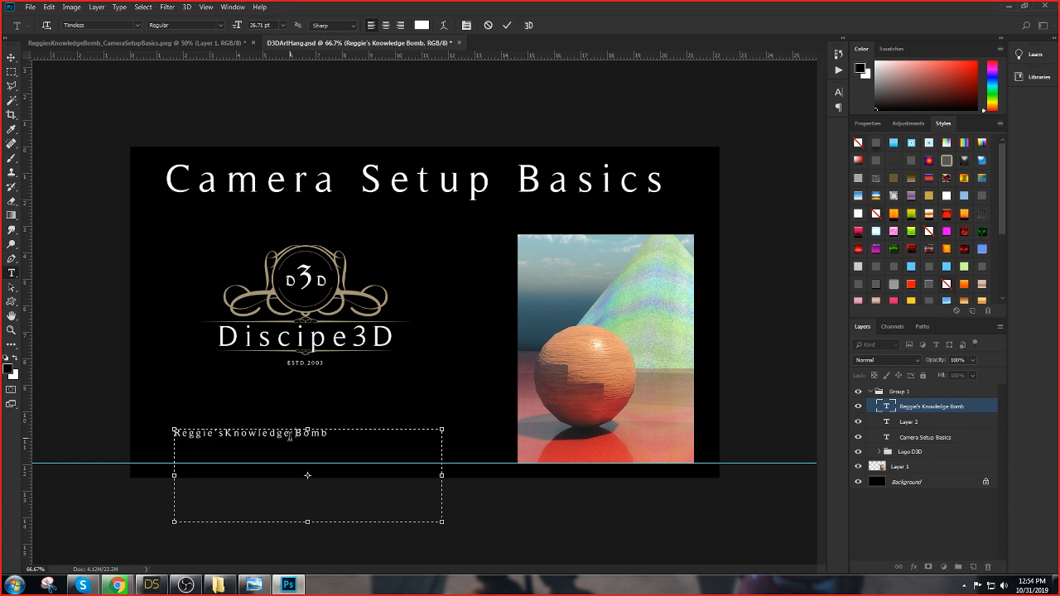
{"action": "left_click", "coordinate": [11, 57]}
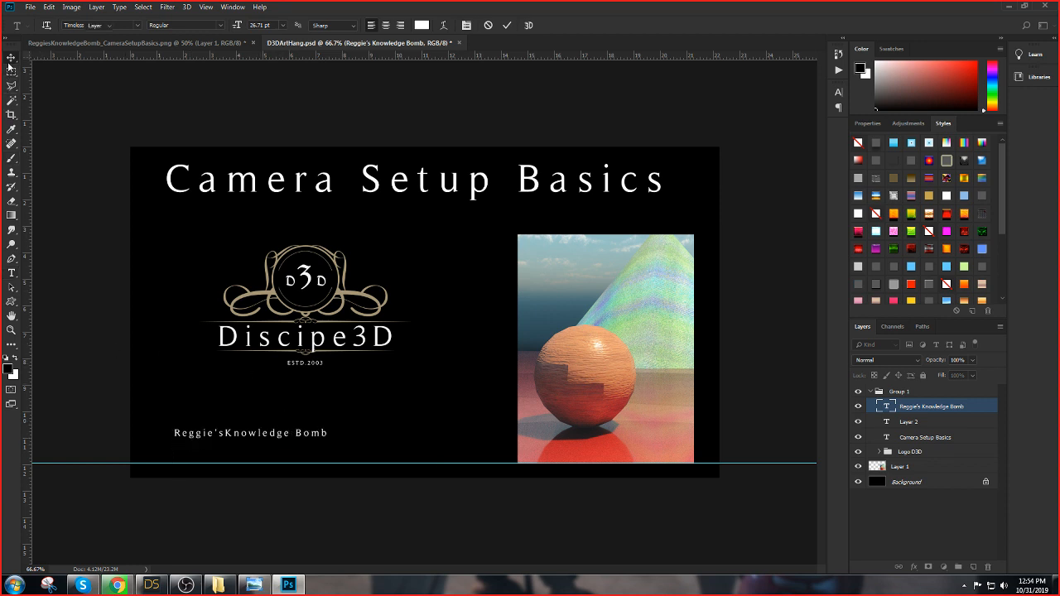
Move the one-line text right until it is centred beneath the logo, and lower it to just above the guide
{"action": "key", "text": "shift+Right"}
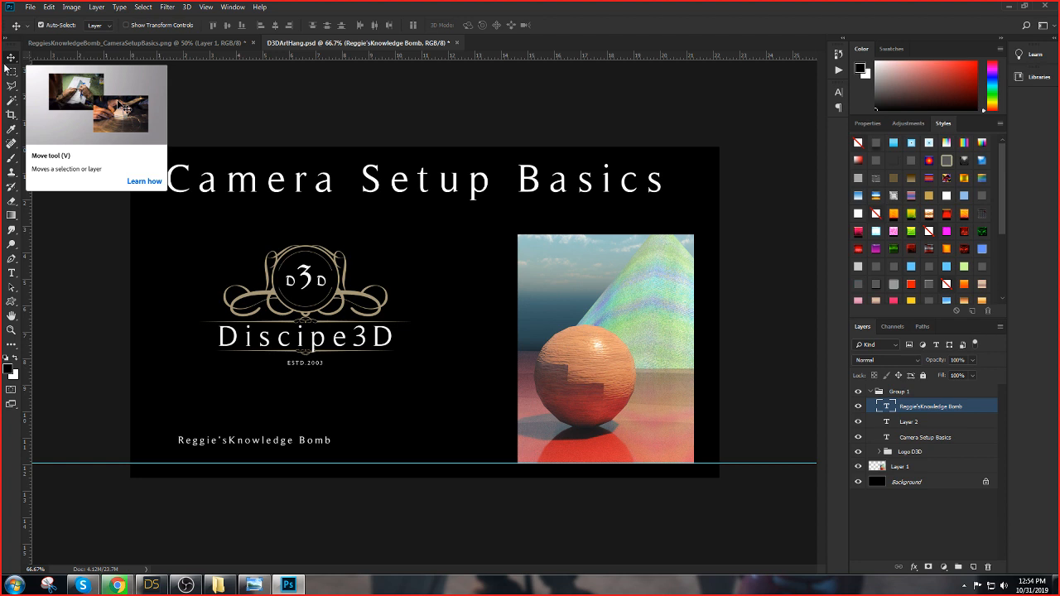
{"action": "key", "text": "shift+Right"}
{"action": "key", "text": "shift+Right"}
{"action": "key", "text": "shift+Right"}
{"action": "key", "text": "shift+Right"}
{"action": "key", "text": "shift+Right"}
{"action": "key", "text": "shift+Right"}
{"action": "key", "text": "shift+Right"}
{"action": "key", "text": "shift+Right"}
{"action": "key", "text": "shift+Right"}
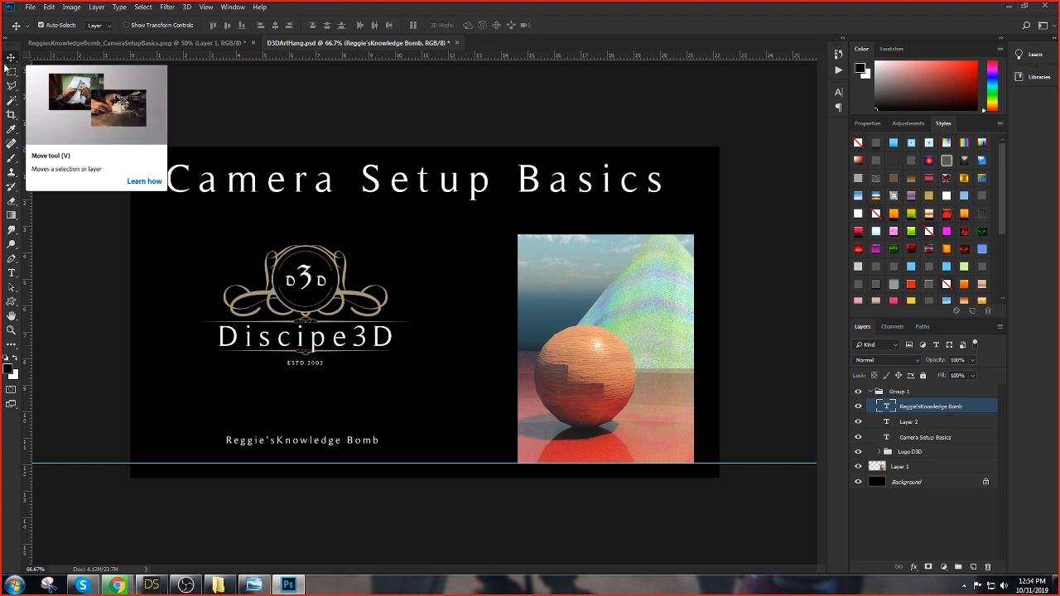
{"action": "key", "text": "shift+Left"}
{"action": "key", "text": "shift+Down"}
{"action": "key", "text": "shift+Down"}
{"action": "key", "text": "shift+Down"}
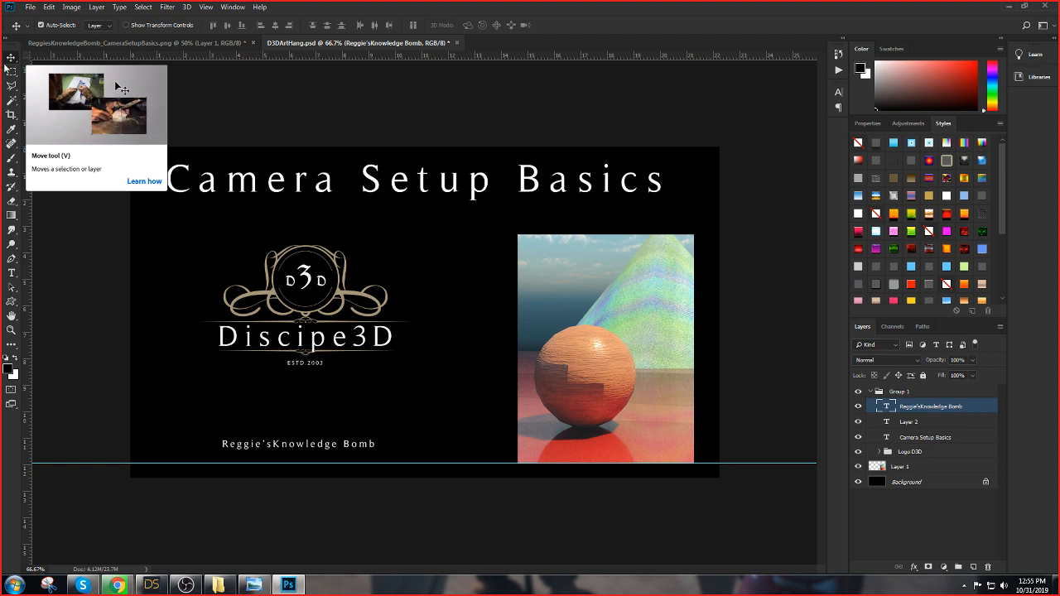
Try the one-line text farther right, near the rendered image, and return it to its place beneath the logo
{"action": "key", "text": "shift+Right"}
{"action": "key", "text": "shift+Right"}
{"action": "key", "text": "shift+Right"}
{"action": "key", "text": "shift+Right"}
{"action": "key", "text": "shift+Right"}
{"action": "key", "text": "shift+Right"}
{"action": "key", "text": "shift+Right"}
{"action": "key", "text": "shift+Right"}
{"action": "key", "text": "shift+Right"}
{"action": "key", "text": "shift+Right"}
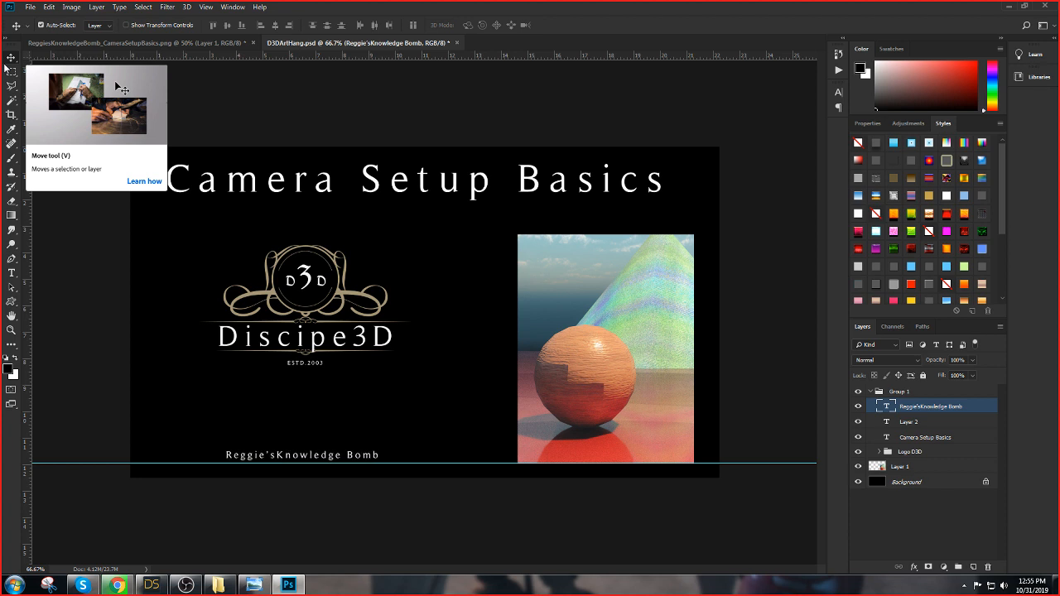
{"action": "key", "text": "shift+Right"}
{"action": "key", "text": "shift+Right"}
{"action": "key", "text": "shift+Right"}
{"action": "key", "text": "shift+Right"}
{"action": "key", "text": "shift+Right"}
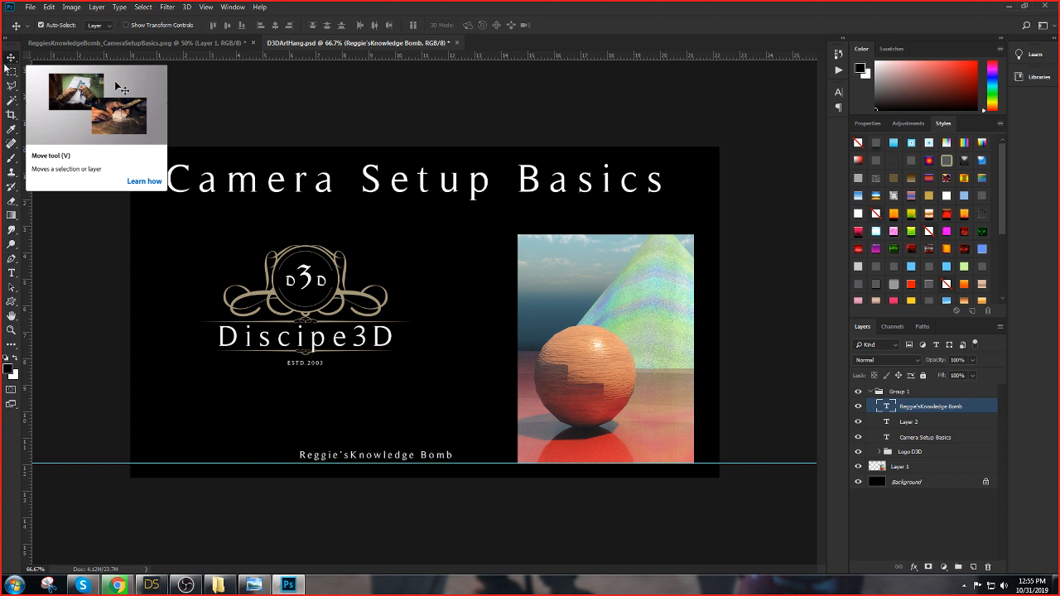
{"action": "key", "text": "shift+Right"}
{"action": "key", "text": "shift+Right"}
{"action": "key", "text": "shift+Right"}
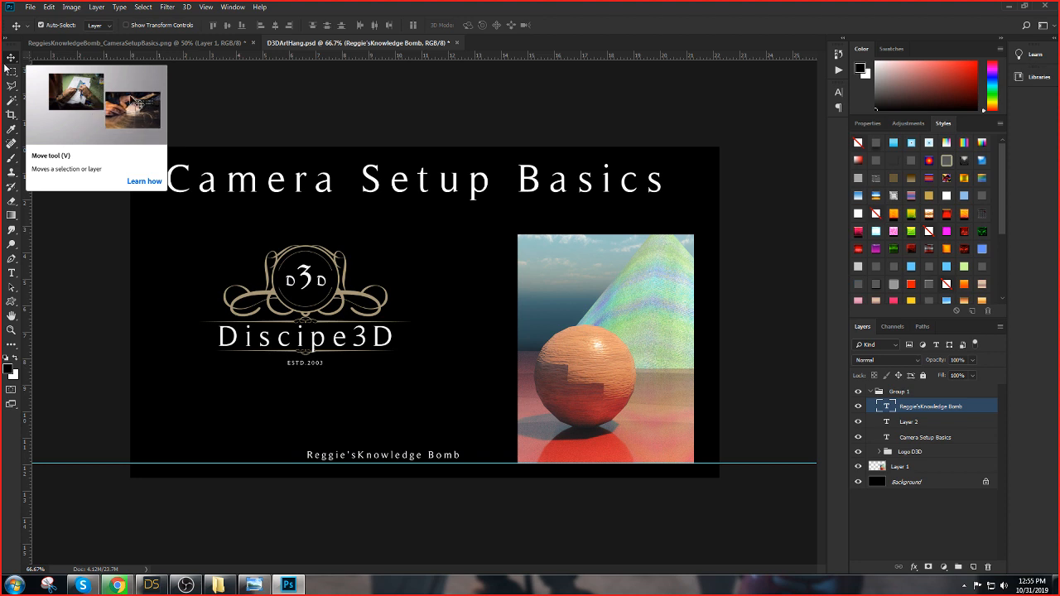
{"action": "key", "text": "shift+Left"}
{"action": "key", "text": "shift+Left"}
{"action": "key", "text": "shift+Left"}
{"action": "key", "text": "shift+Left"}
{"action": "key", "text": "shift+Left"}
{"action": "key", "text": "shift+Left"}
{"action": "key", "text": "shift+Left"}
{"action": "key", "text": "shift+Left"}
{"action": "key", "text": "shift+Left"}
{"action": "key", "text": "shift+Left"}
{"action": "key", "text": "shift+Left"}
{"action": "key", "text": "shift+Left"}
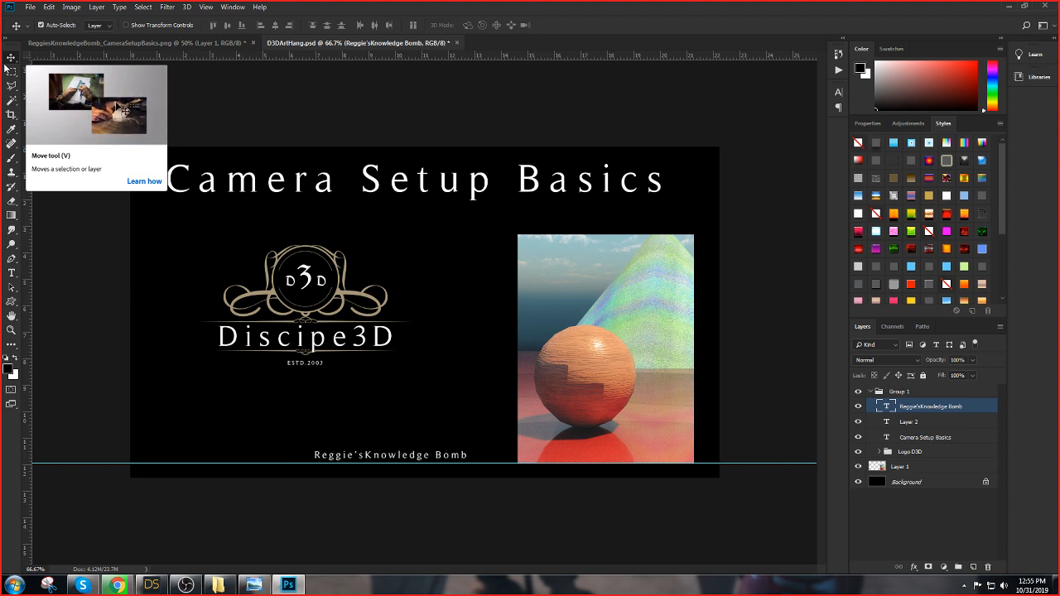
{"action": "key", "text": "shift+Left"}
{"action": "key", "text": "shift+Left"}
{"action": "key", "text": "shift+Left"}
{"action": "key", "text": "shift+Left"}
{"action": "key", "text": "shift+Left"}
{"action": "key", "text": "shift+Left"}
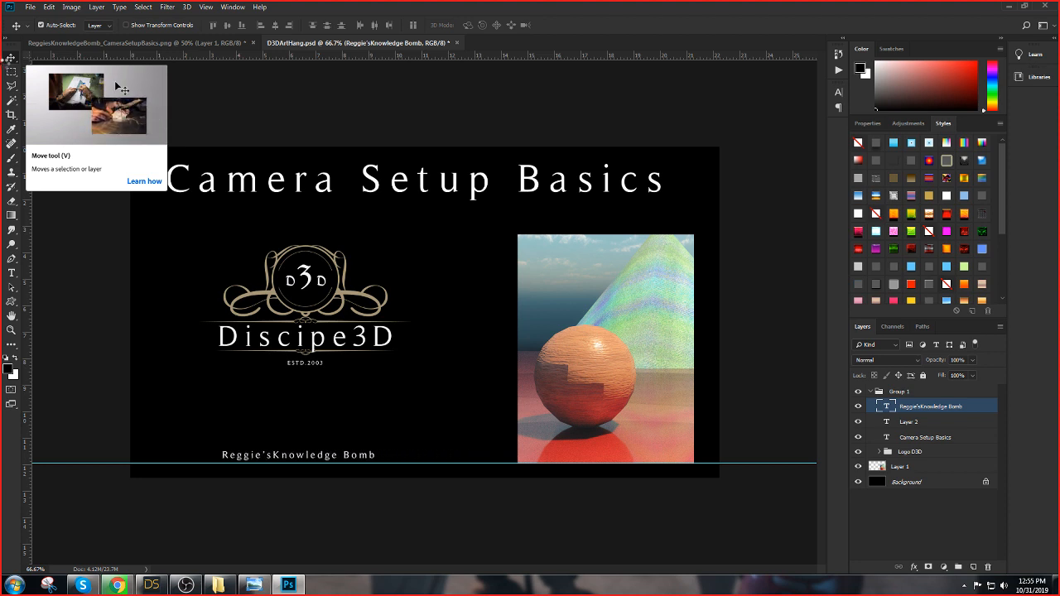
Raise the one-line text to just below the logo's "ESTD.2003" line and centre it under the logo
{"action": "key", "text": "shift+Up"}
{"action": "key", "text": "shift+Up"}
{"action": "key", "text": "shift+Up"}
{"action": "key", "text": "shift+Up"}
{"action": "key", "text": "shift+Up"}
{"action": "key", "text": "shift+Up"}
{"action": "key", "text": "shift+Up"}
{"action": "key", "text": "shift+Up"}
{"action": "key", "text": "shift+Up"}
{"action": "key", "text": "shift+Up"}
{"action": "key", "text": "shift+Up"}
{"action": "key", "text": "shift+Up"}
{"action": "key", "text": "shift+Up"}
{"action": "key", "text": "shift+Up"}
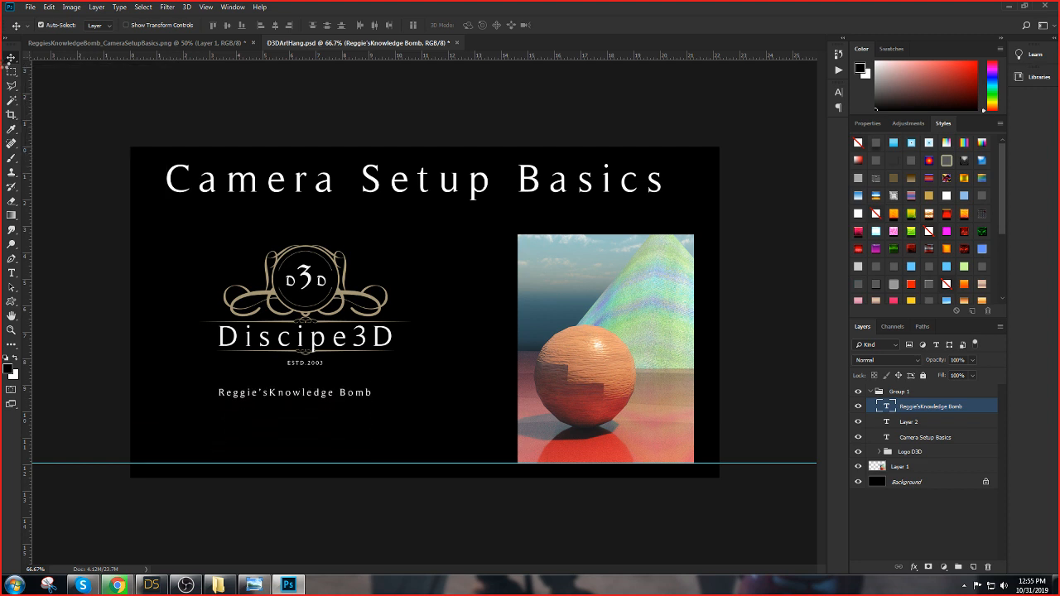
{"action": "key", "text": "shift+Right"}
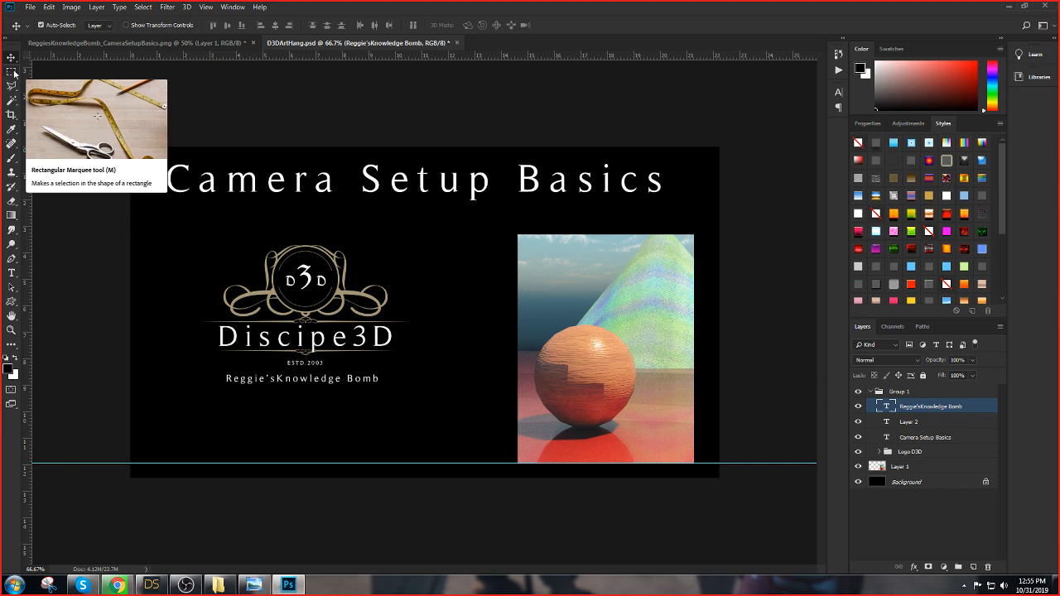
Export the title layout for web as a PNG-24 into the !Promos folder, with a file name beginning D3DThum
{"action": "key", "text": "ctrl+alt+shift+s"}
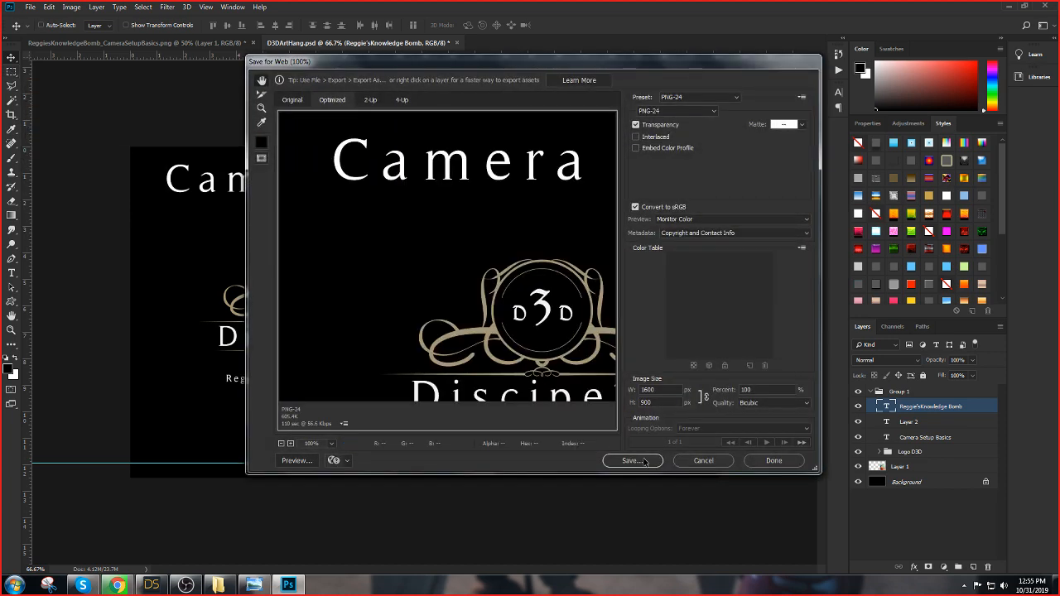
{"action": "left_click", "coordinate": [638, 461]}
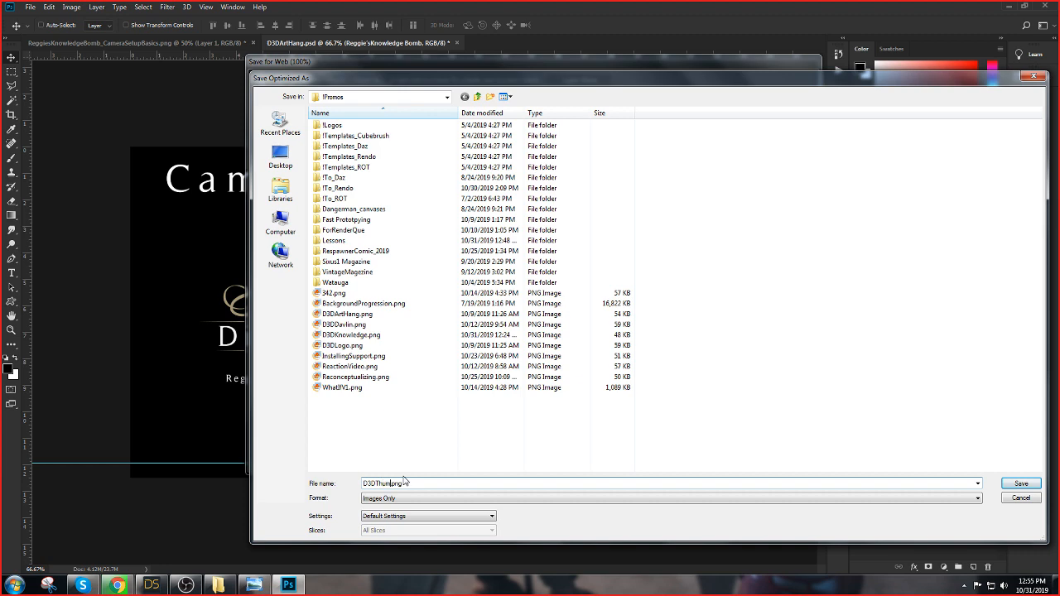
{"action": "left_click", "coordinate": [1024, 484]}
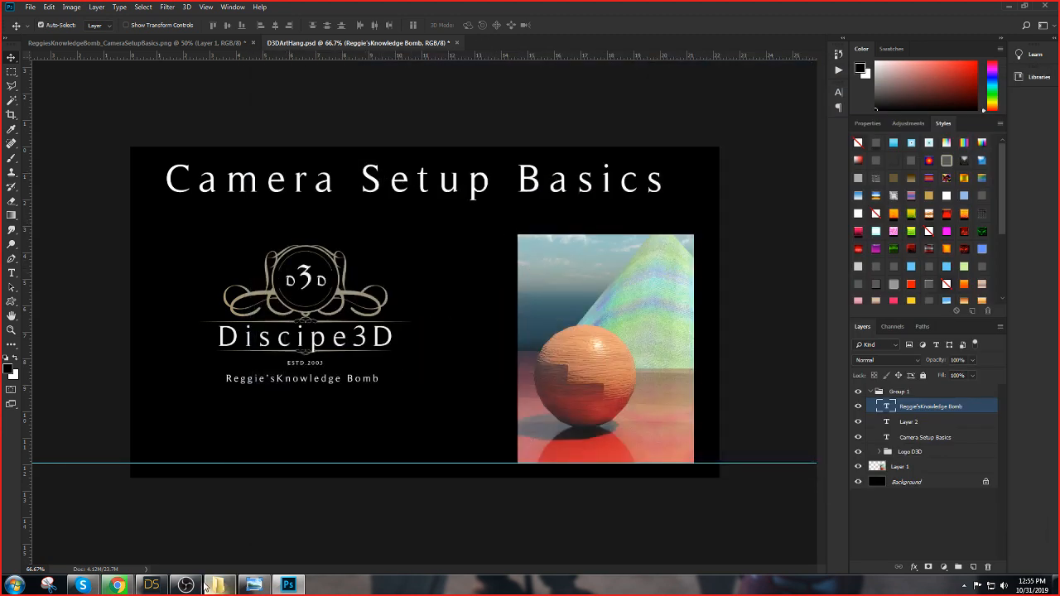
Switch to DAZ Studio and create a new camera named Camera 1 that applies the active Perspective View's transforms
{"action": "left_click", "coordinate": [152, 584]}
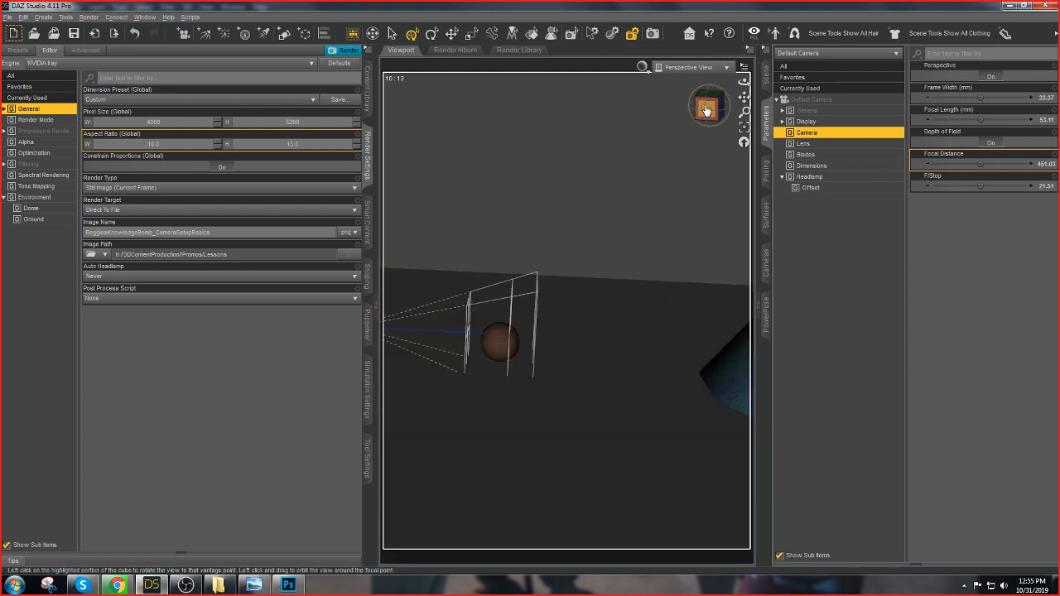
{"action": "left_click", "coordinate": [709, 114]}
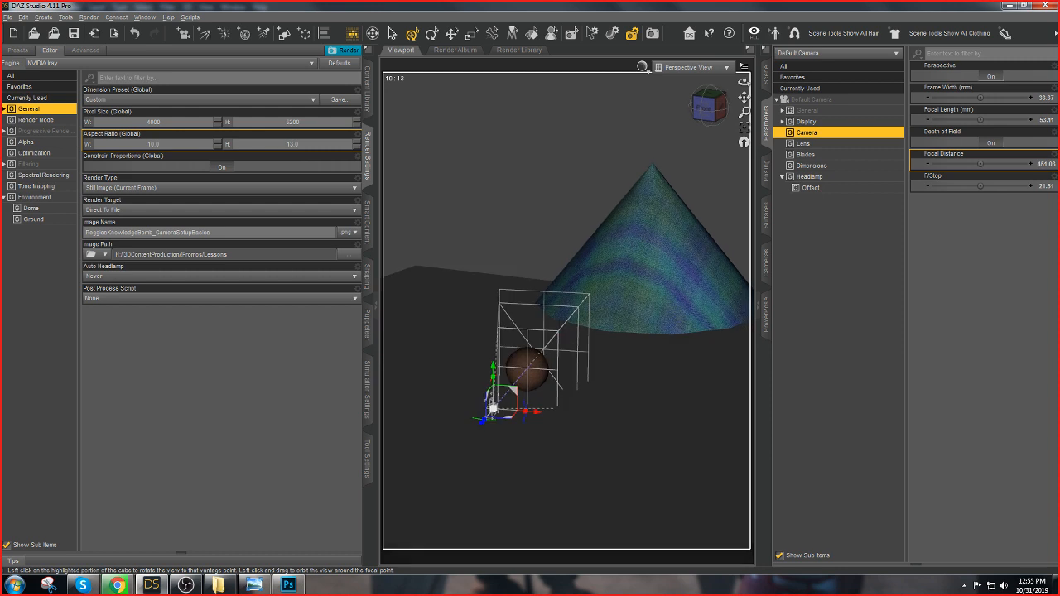
{"action": "left_click_drag", "start_coordinate": [709, 111], "coordinate": [736, 92]}
{"action": "left_click", "coordinate": [43, 17]}
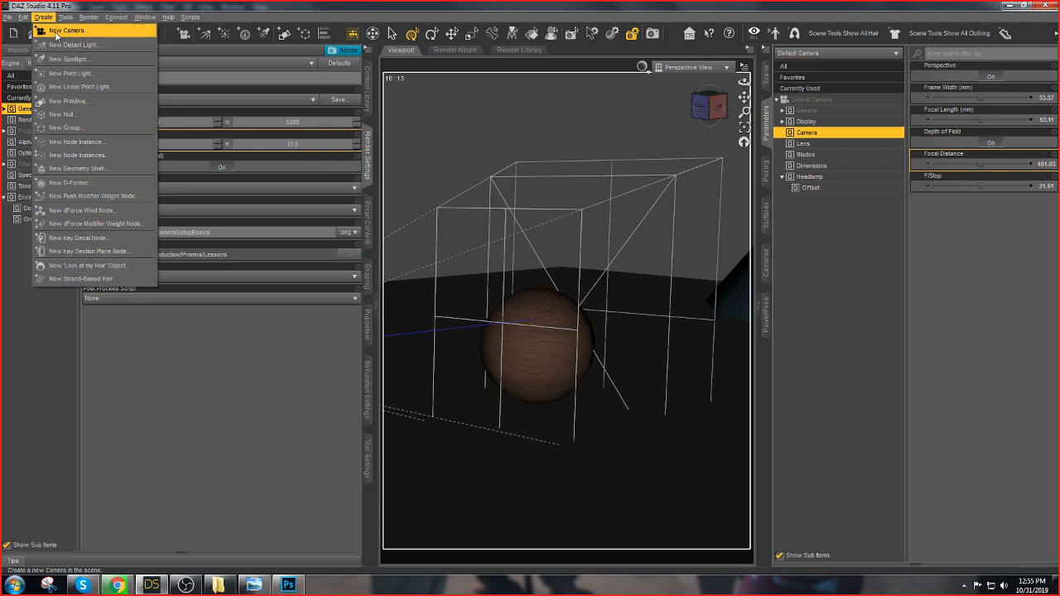
{"action": "left_click", "coordinate": [56, 34]}
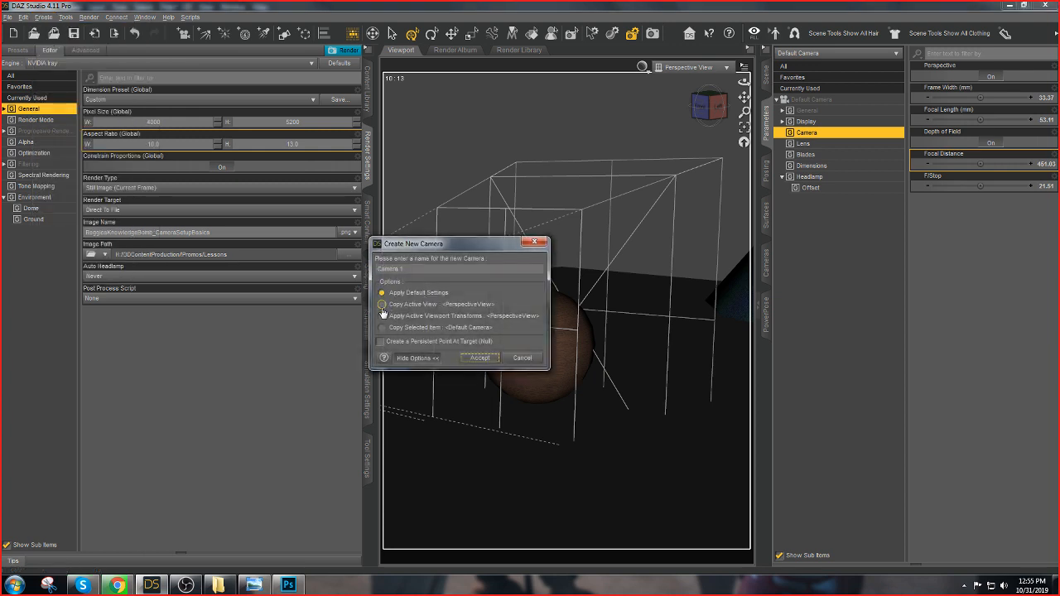
{"action": "left_click", "coordinate": [382, 316]}
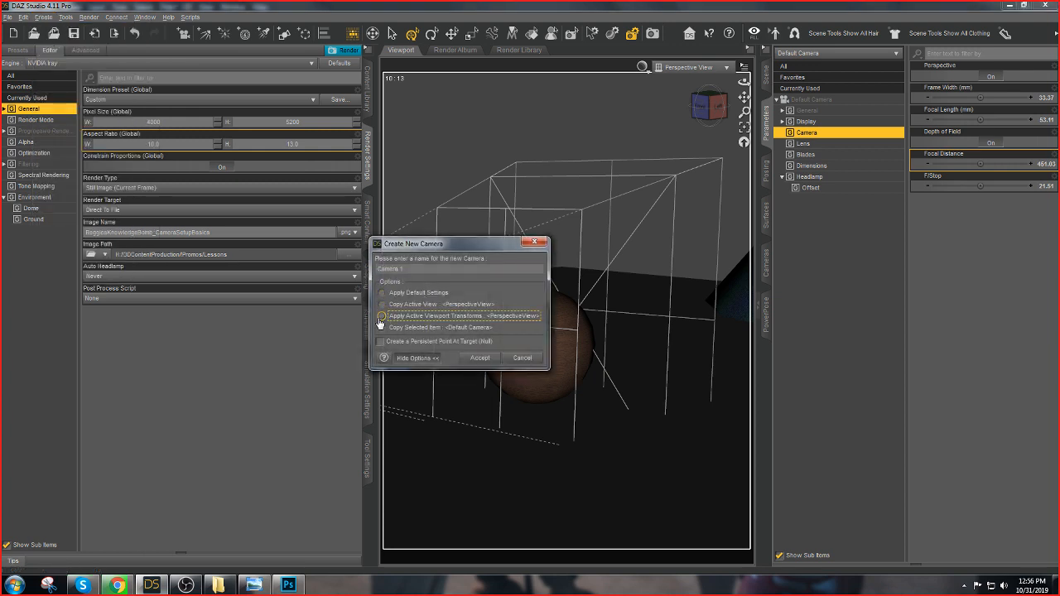
{"action": "left_click", "coordinate": [481, 359]}
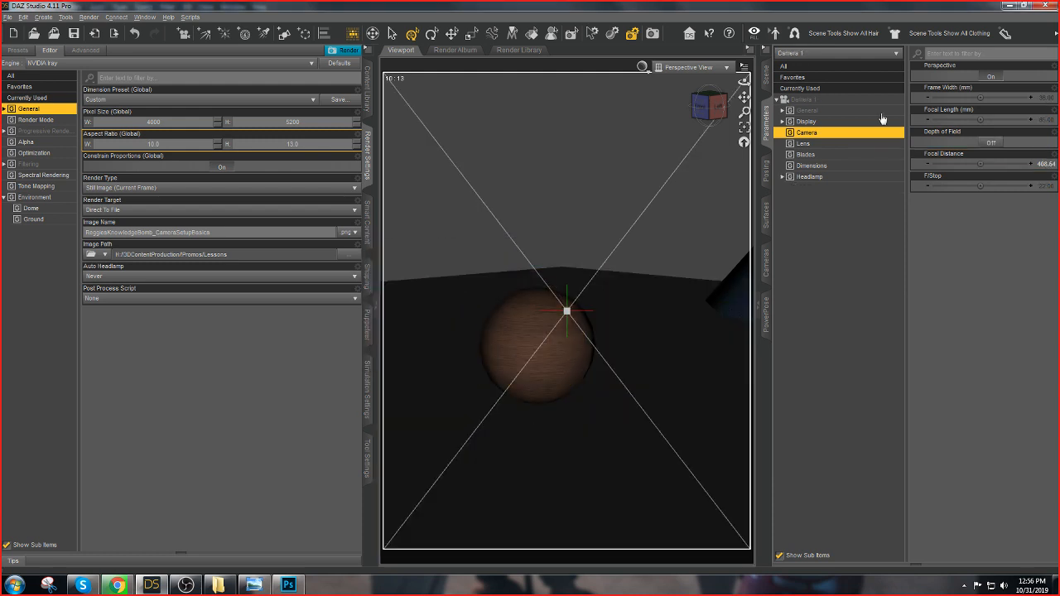
Set Camera 1's Headlamp Mode to Off and turn on its Depth of Field
{"action": "left_click", "coordinate": [801, 178]}
{"action": "left_click", "coordinate": [966, 77]}
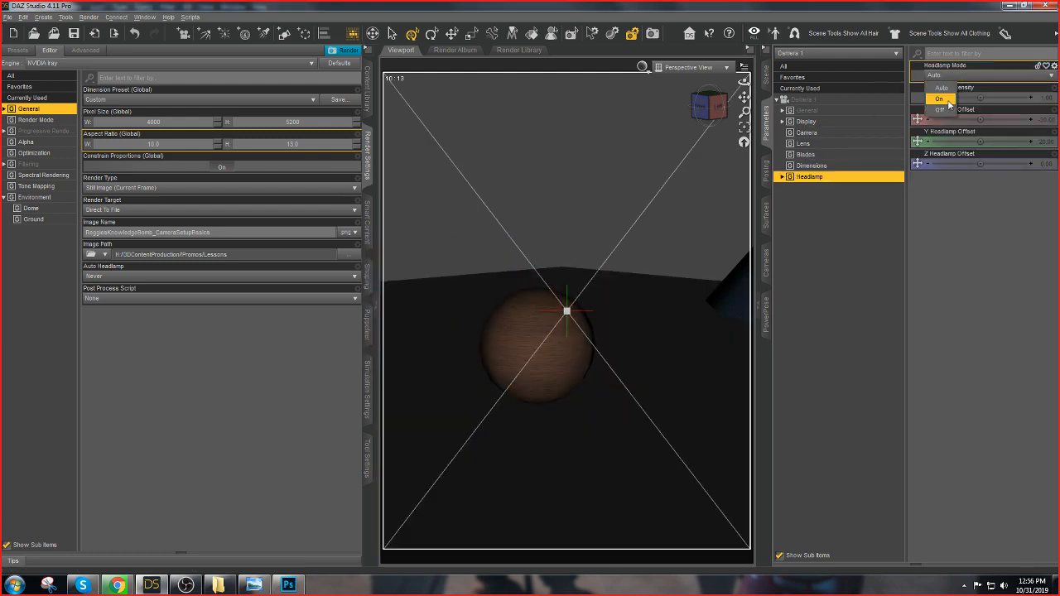
{"action": "left_click", "coordinate": [948, 110]}
{"action": "left_click", "coordinate": [809, 133]}
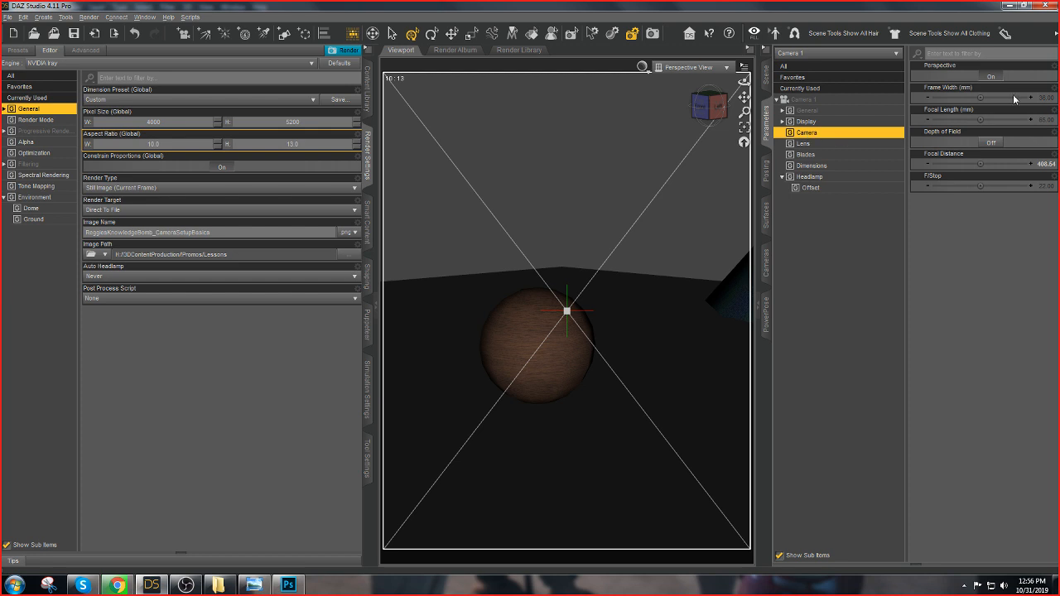
{"action": "left_click", "coordinate": [988, 142]}
Set Camera 1's Focal Distance to about 949.43 and its F/Stop to about 6.96, viewing the focus planes around the sphere
{"action": "left_click", "coordinate": [725, 111]}
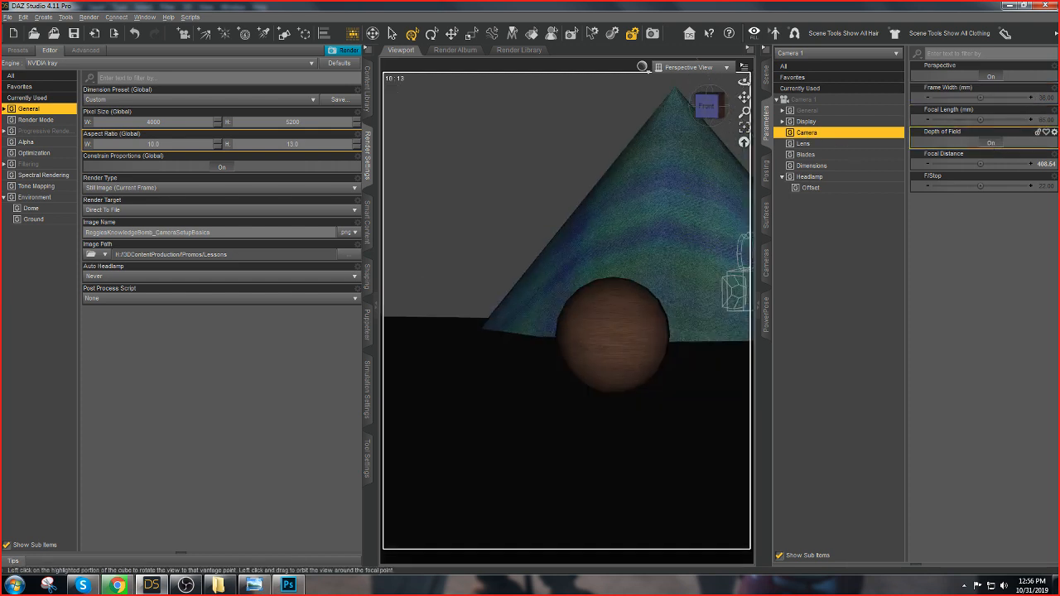
{"action": "left_click_drag", "start_coordinate": [744, 111], "coordinate": [688, 186]}
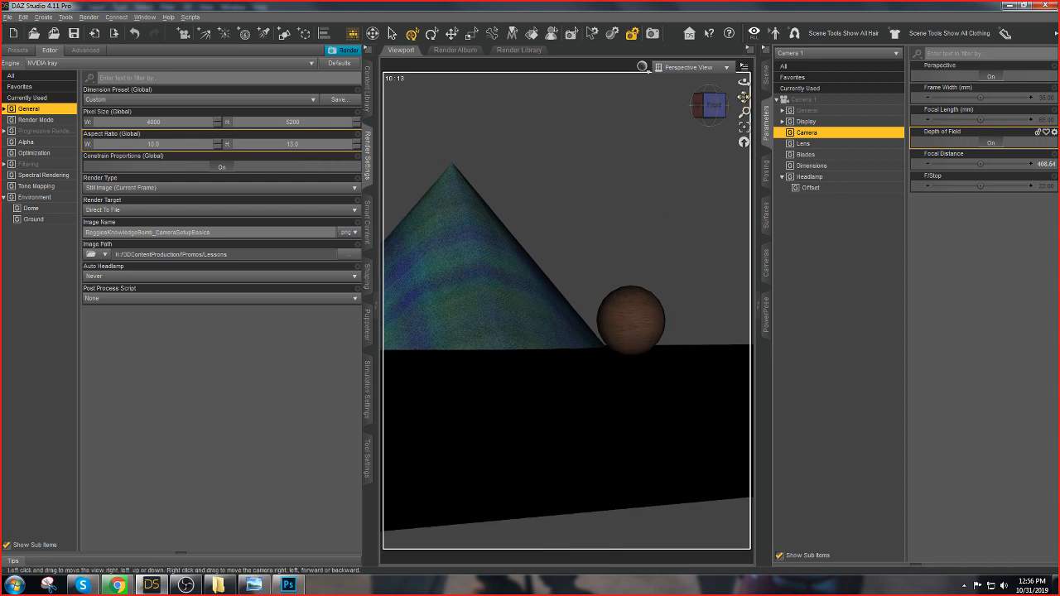
{"action": "left_click_drag", "start_coordinate": [744, 97], "coordinate": [599, 123]}
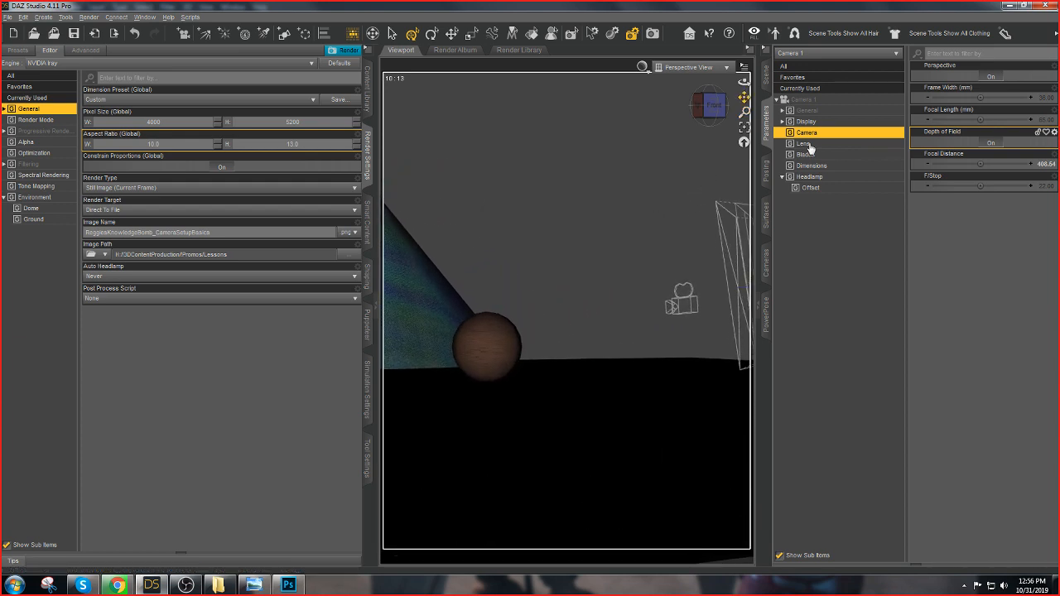
{"action": "left_click_drag", "start_coordinate": [981, 164], "coordinate": [971, 190]}
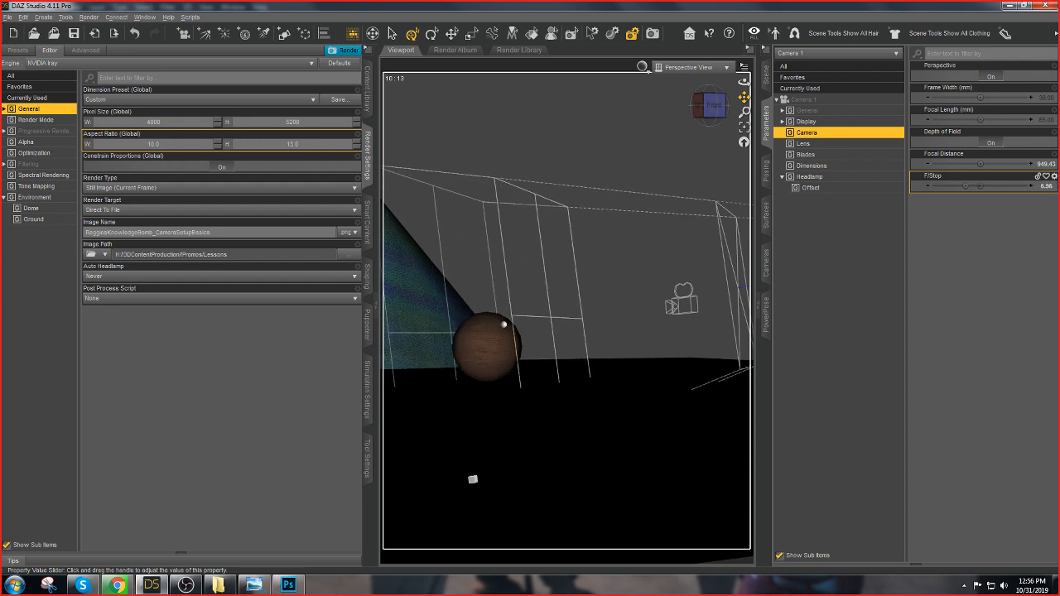
Orbit the Perspective View to frame the sphere and create Camera 2 with the active viewport's transforms applied
{"action": "left_click_drag", "start_coordinate": [710, 106], "coordinate": [749, 93]}
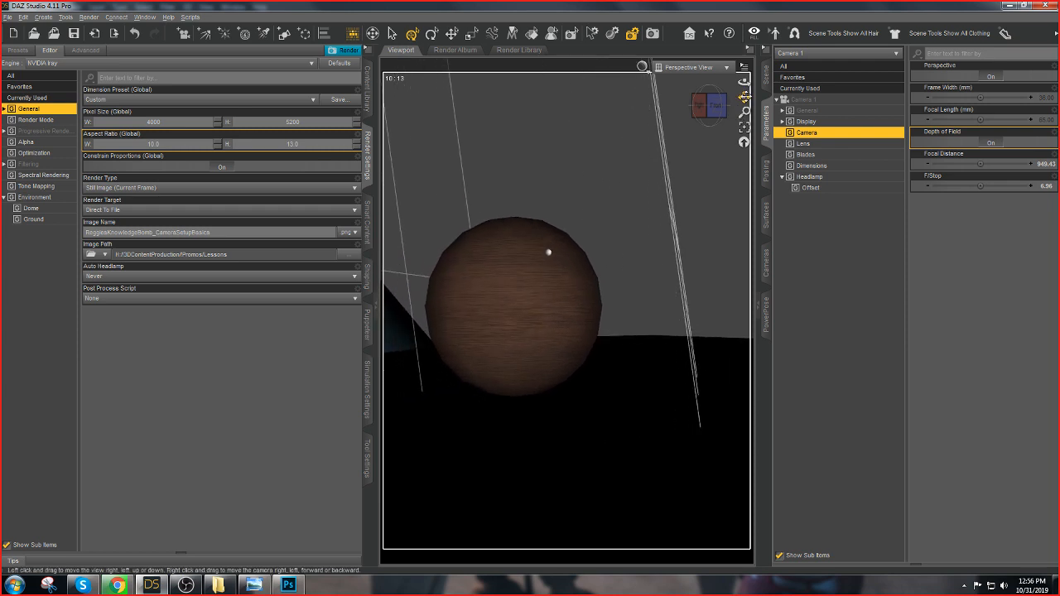
{"action": "left_click", "coordinate": [777, 99]}
{"action": "left_click", "coordinate": [766, 74]}
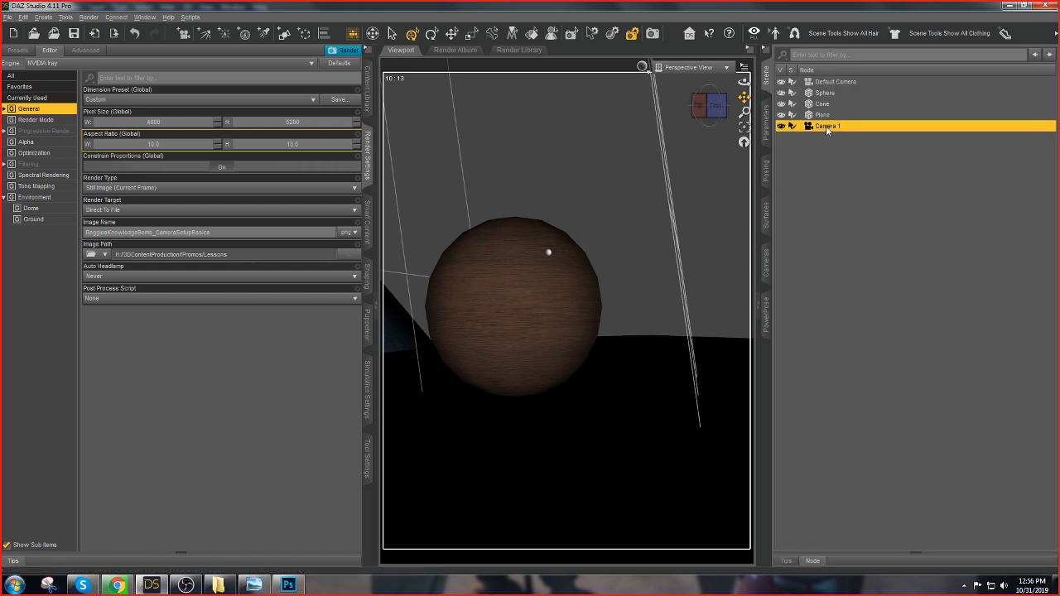
{"action": "mouse_move", "coordinate": [744, 98]}
{"action": "left_mouse_down"}
{"action": "mouse_move", "coordinate": [709, 105]}
{"action": "mouse_move", "coordinate": [710, 96]}
{"action": "mouse_move", "coordinate": [745, 112]}
{"action": "mouse_move", "coordinate": [747, 99]}
{"action": "left_mouse_up"}
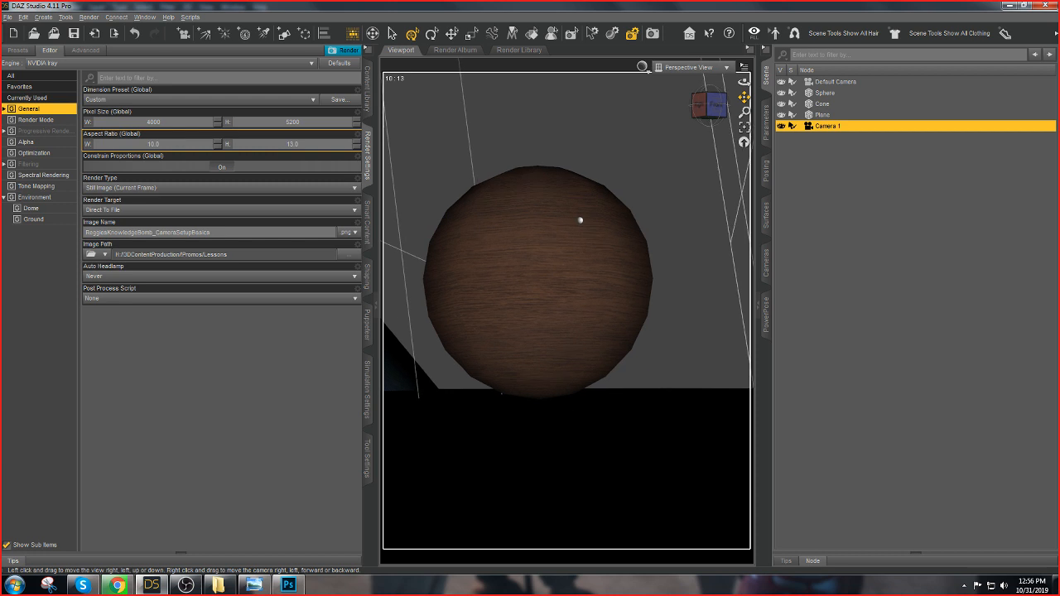
{"action": "left_click", "coordinate": [43, 17]}
{"action": "left_click", "coordinate": [55, 31]}
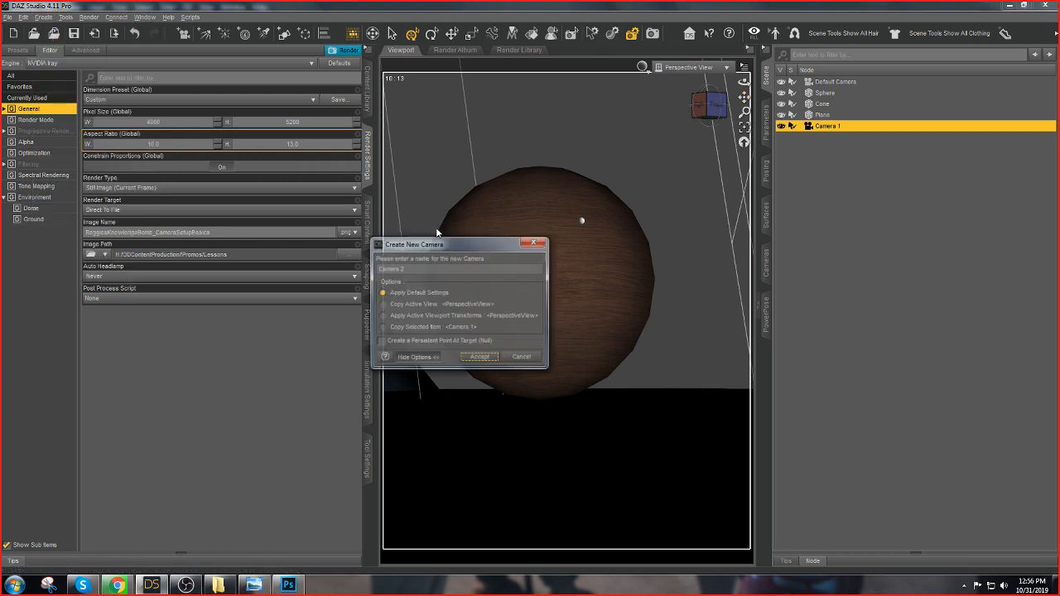
{"action": "left_click", "coordinate": [382, 317]}
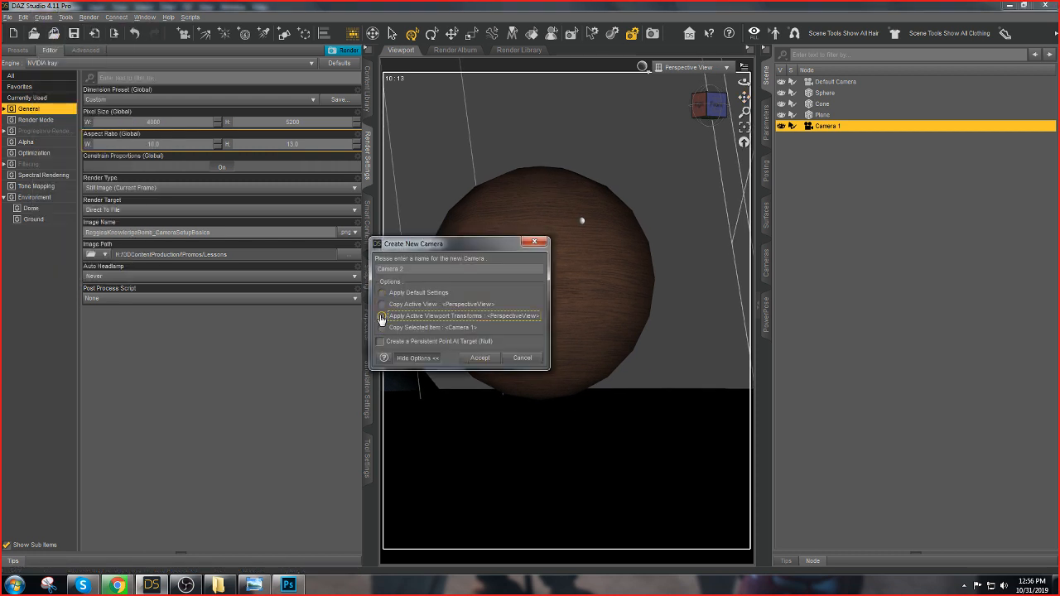
{"action": "left_click", "coordinate": [482, 359]}
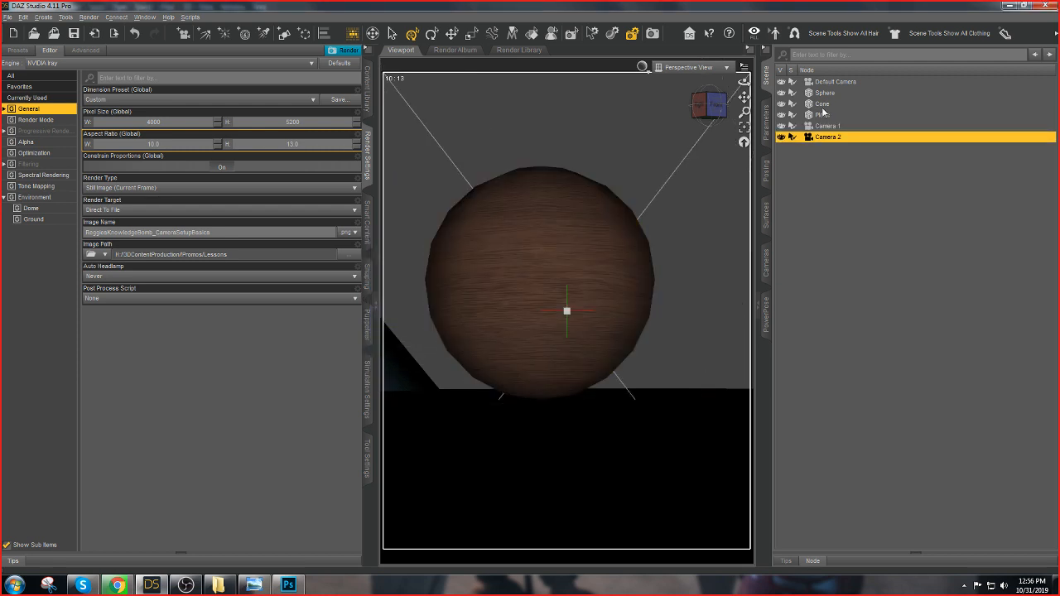
Open Camera 2's headlamp parameters and turn on its Depth of Field
{"action": "left_click", "coordinate": [767, 112]}
{"action": "left_click", "coordinate": [810, 176]}
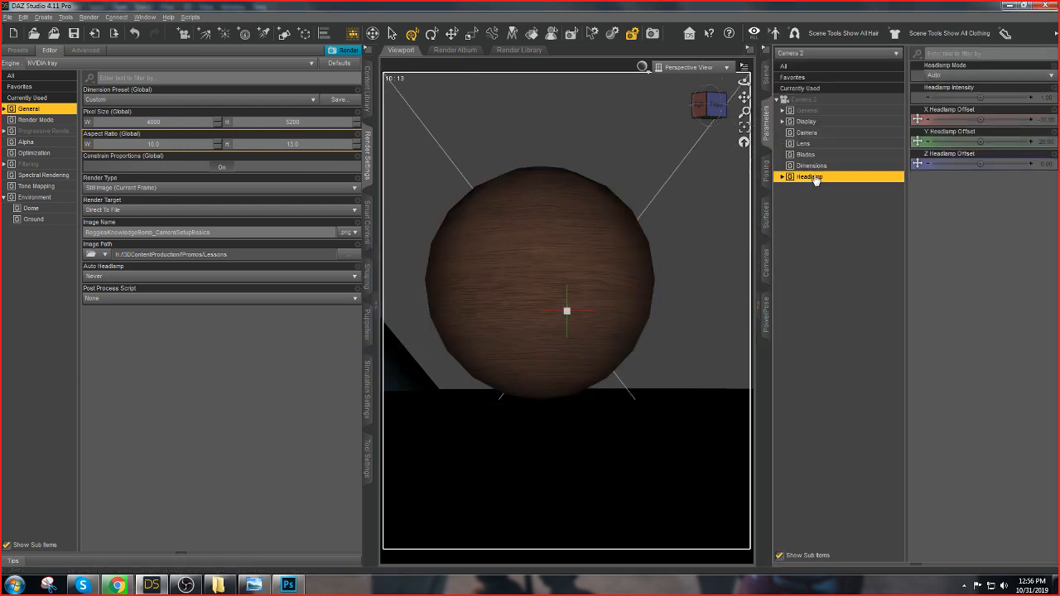
{"action": "left_click", "coordinate": [810, 133]}
{"action": "left_click", "coordinate": [992, 142]}
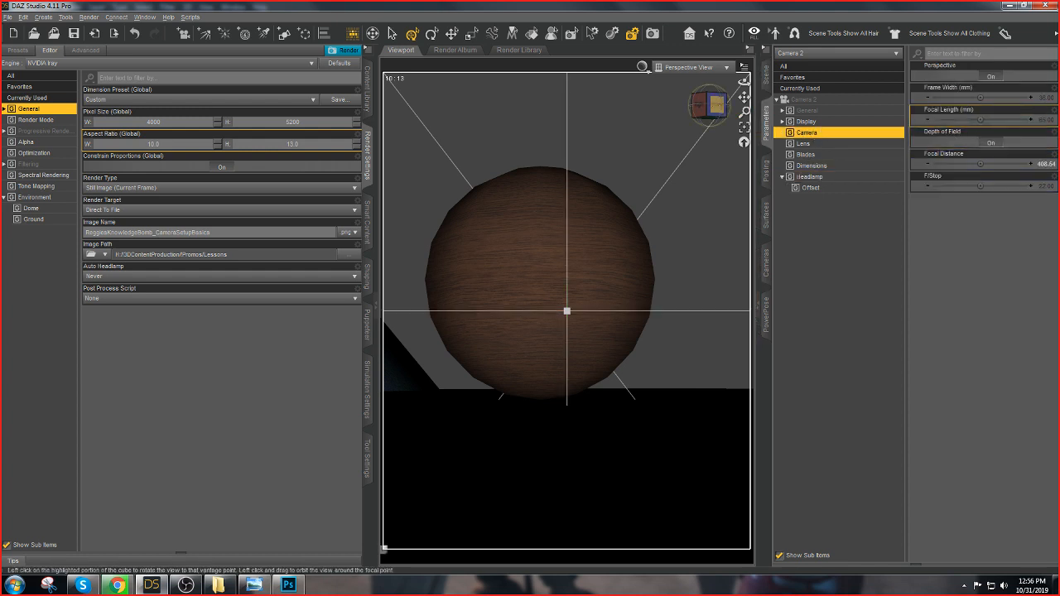
Set Camera 2's Focal Distance to about 479.46 and its F/Stop to about 18.33, checking the focus planes around the sphere
{"action": "left_click", "coordinate": [709, 105]}
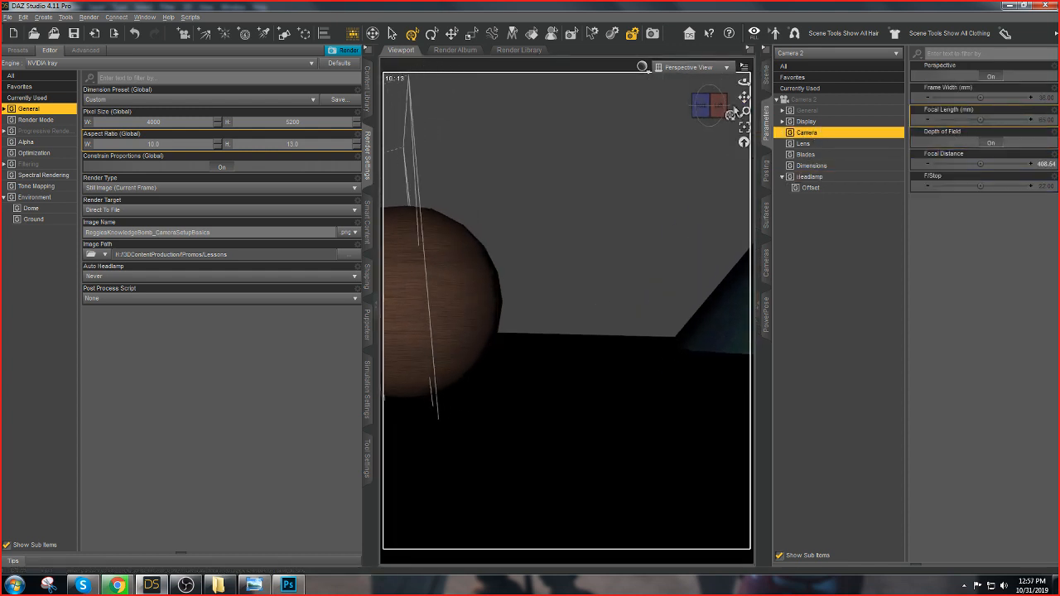
{"action": "left_click_drag", "start_coordinate": [745, 99], "coordinate": [863, 80]}
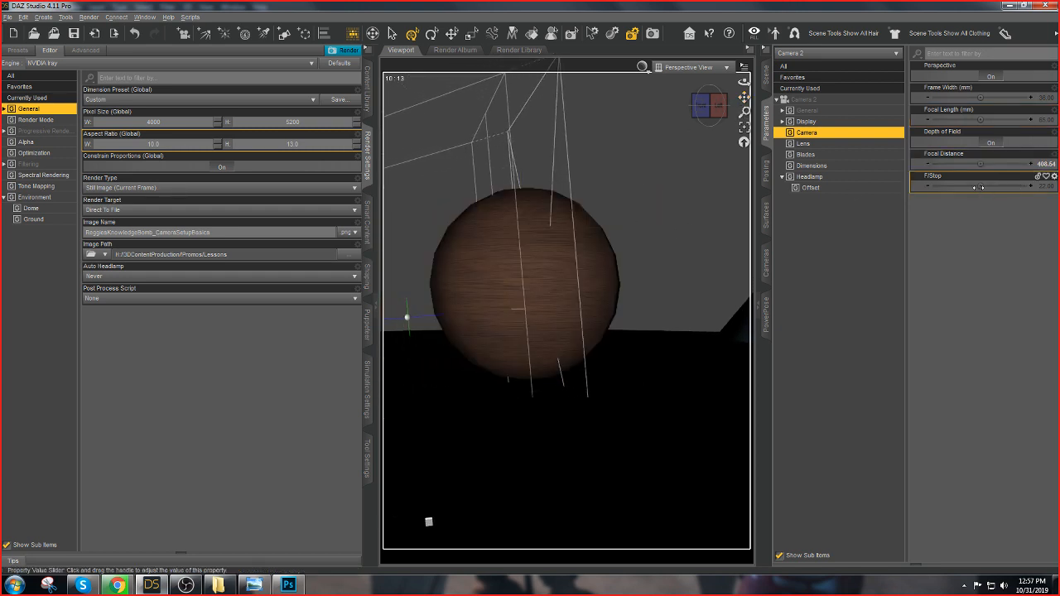
{"action": "mouse_move", "coordinate": [978, 187]}
{"action": "left_mouse_down"}
{"action": "mouse_move", "coordinate": [981, 169]}
{"action": "mouse_move", "coordinate": [994, 169]}
{"action": "mouse_move", "coordinate": [959, 186]}
{"action": "mouse_move", "coordinate": [979, 164]}
{"action": "left_mouse_up"}
{"action": "left_click_drag", "start_coordinate": [725, 104], "coordinate": [797, 97]}
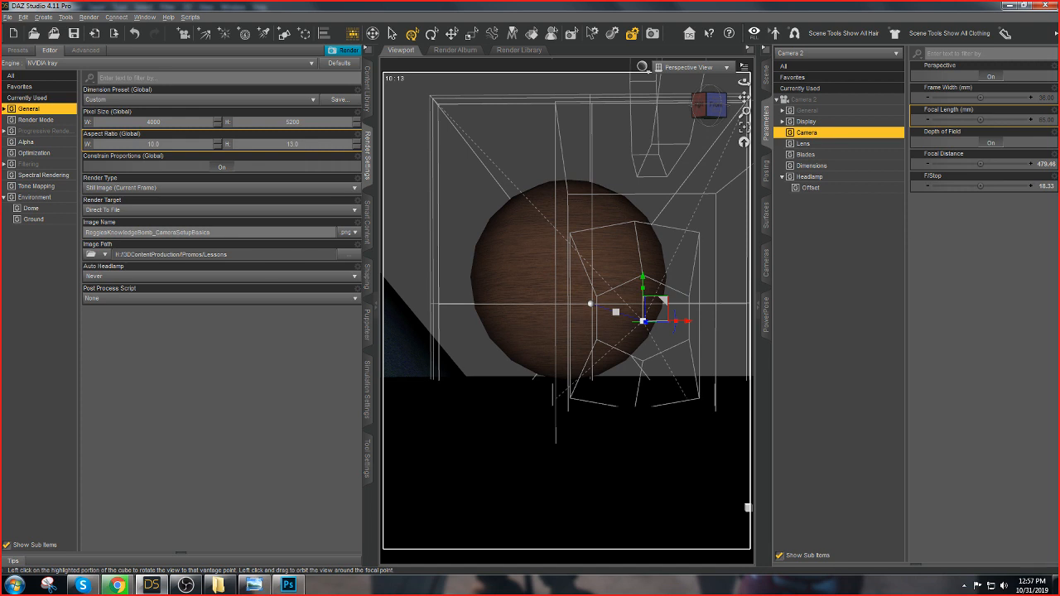
Frame Camera 2, roll it to a Z Rotate of about 22.68 in the viewport, and look through it
{"action": "left_click", "coordinate": [798, 100]}
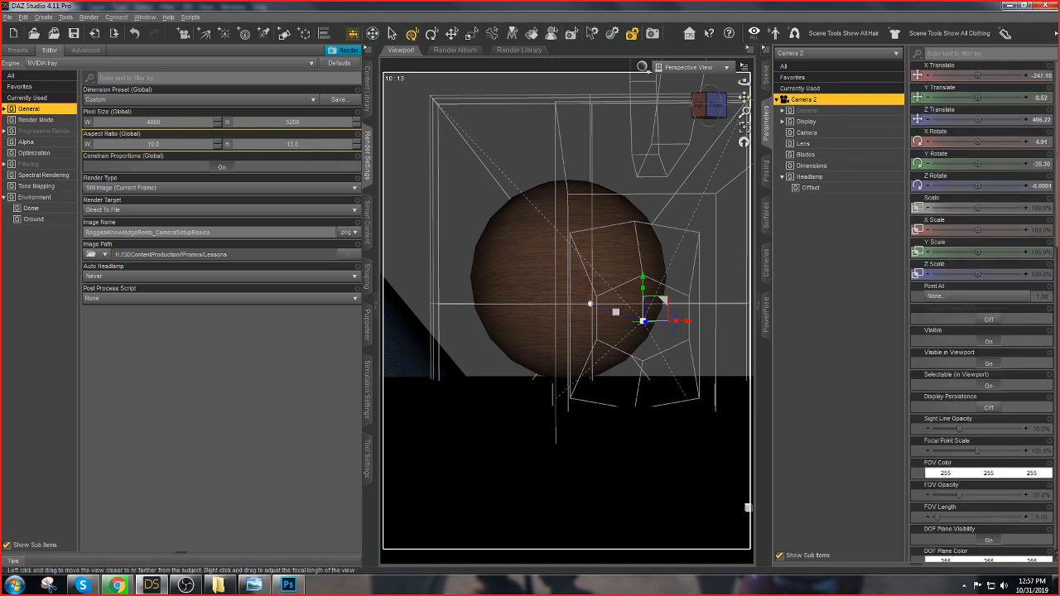
{"action": "key", "text": "ctrl+f"}
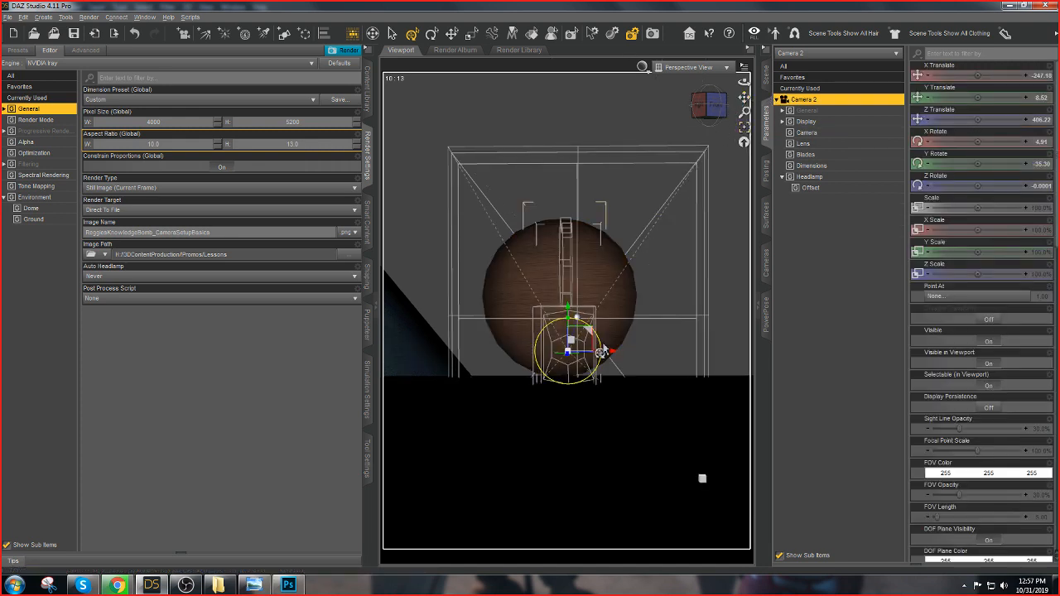
{"action": "left_click_drag", "start_coordinate": [598, 339], "coordinate": [597, 349]}
{"action": "left_click", "coordinate": [692, 67]}
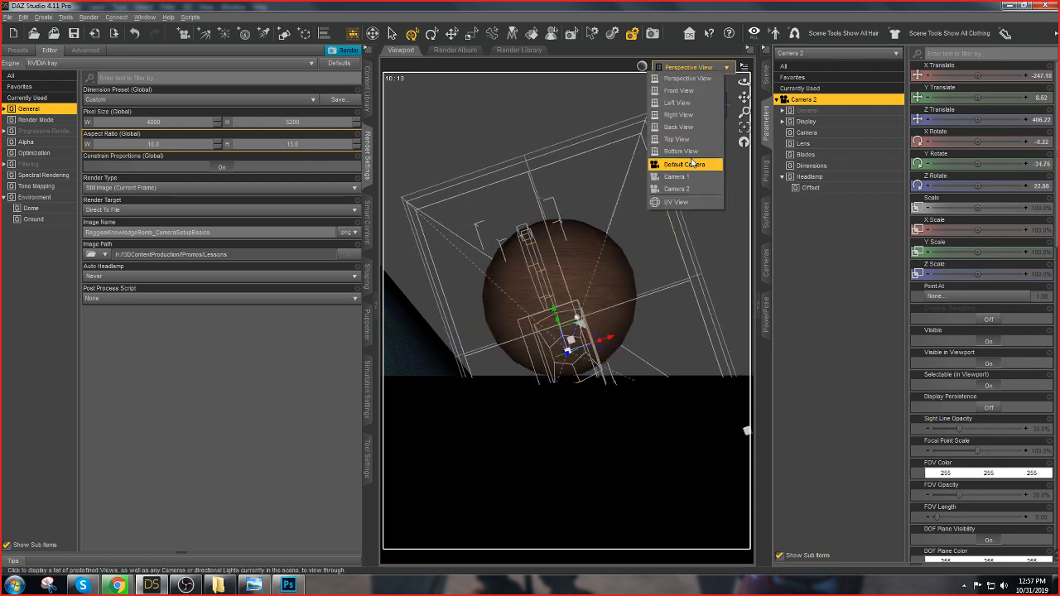
{"action": "left_click", "coordinate": [686, 184]}
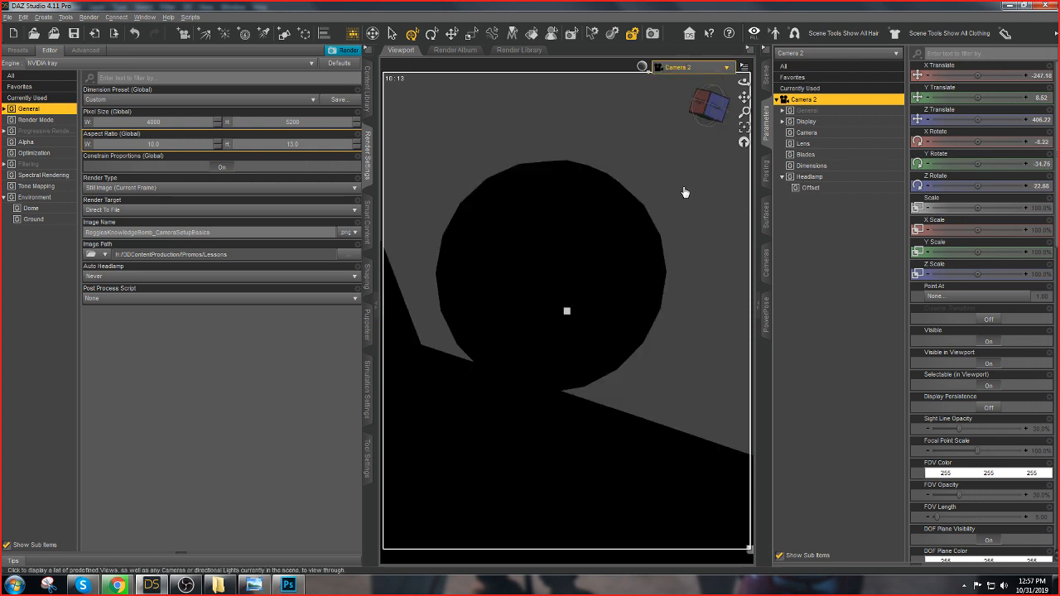
{"action": "left_click", "coordinate": [692, 67]}
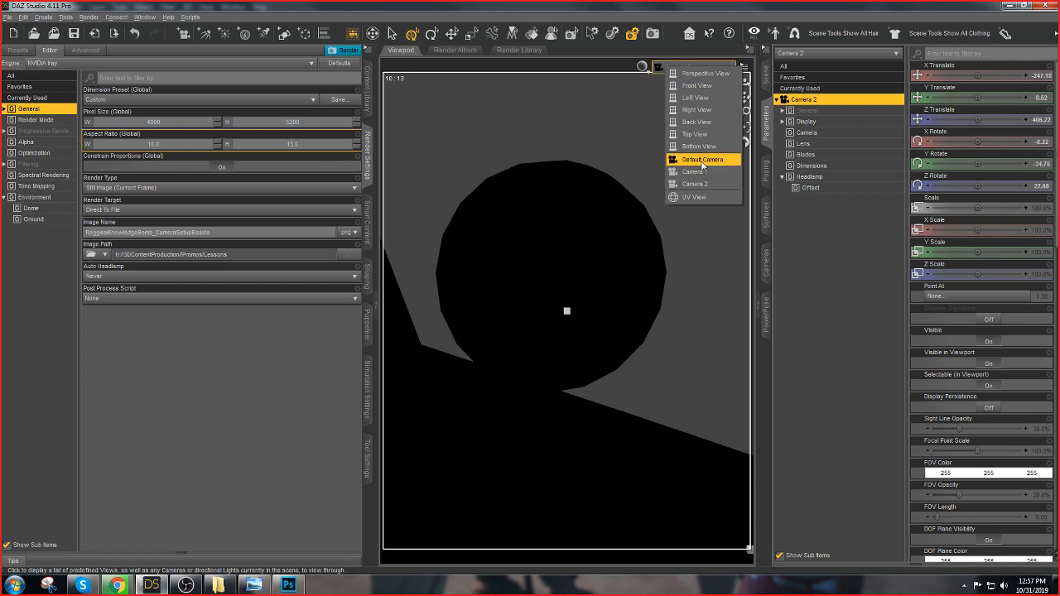
{"action": "left_click", "coordinate": [692, 67]}
Rename the Default Camera in the scene to Camera 3
{"action": "left_click", "coordinate": [767, 83]}
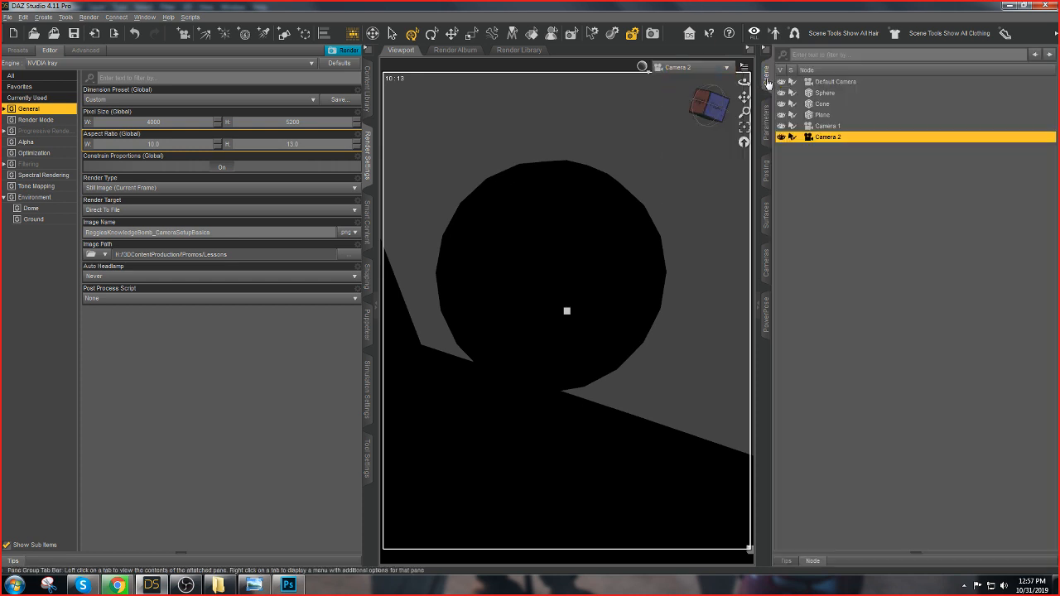
{"action": "left_click", "coordinate": [832, 81]}
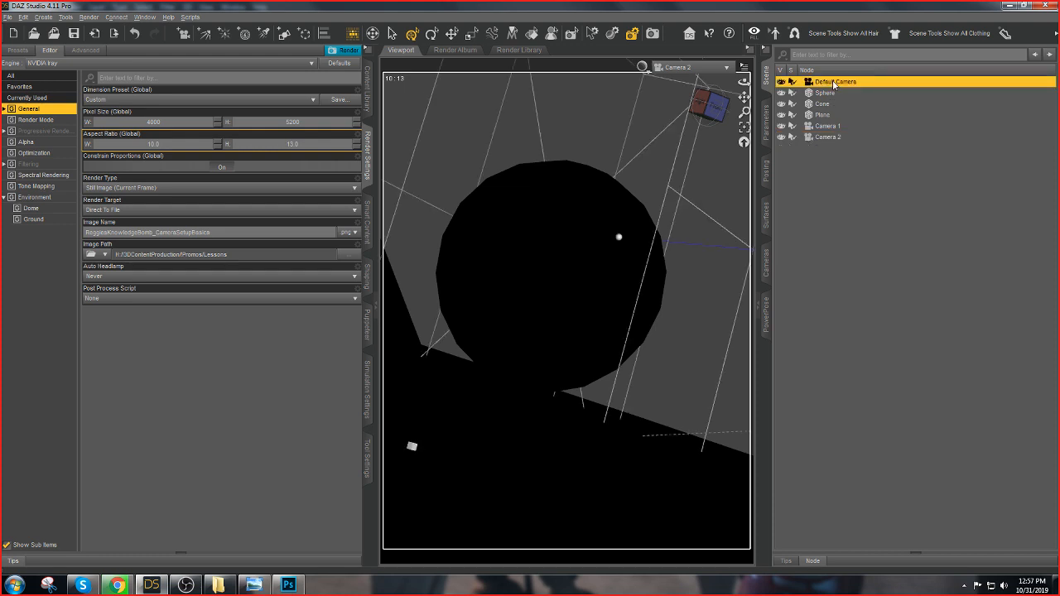
{"action": "right_click", "coordinate": [833, 83]}
{"action": "left_click", "coordinate": [821, 85]}
{"action": "left_click", "coordinate": [816, 253]}
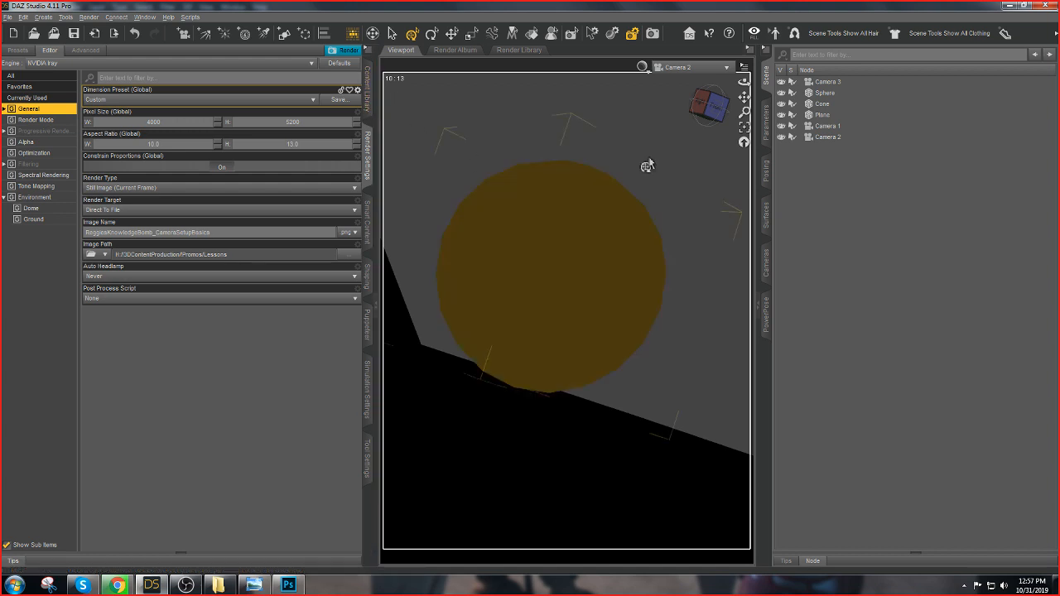
Preview Camera 2's view in the NVIDIA Iray draw style and return the viewport to Texture Shaded
{"action": "left_click", "coordinate": [643, 67]}
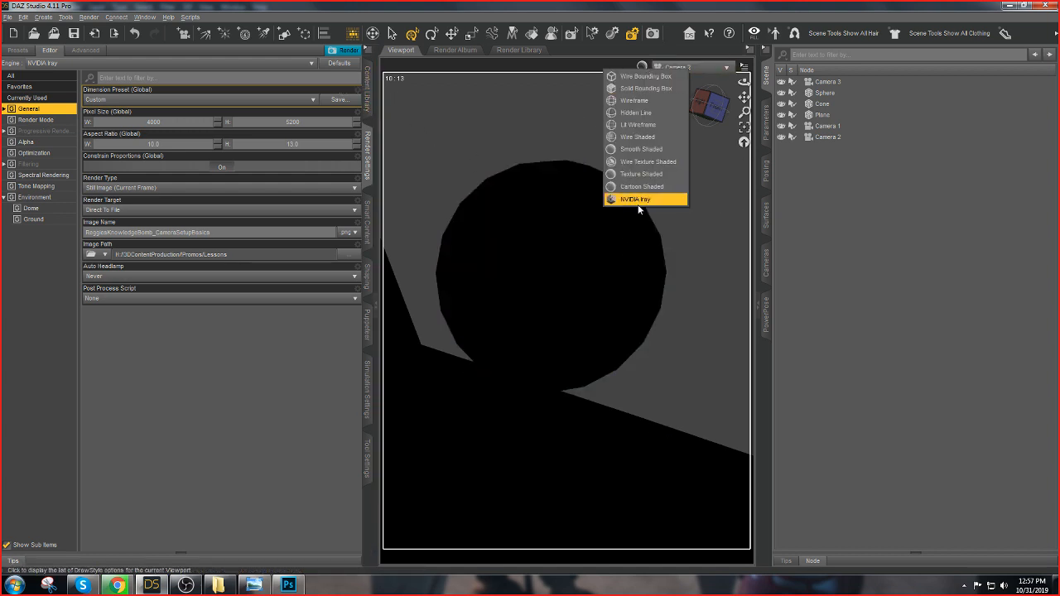
{"action": "left_click", "coordinate": [636, 200]}
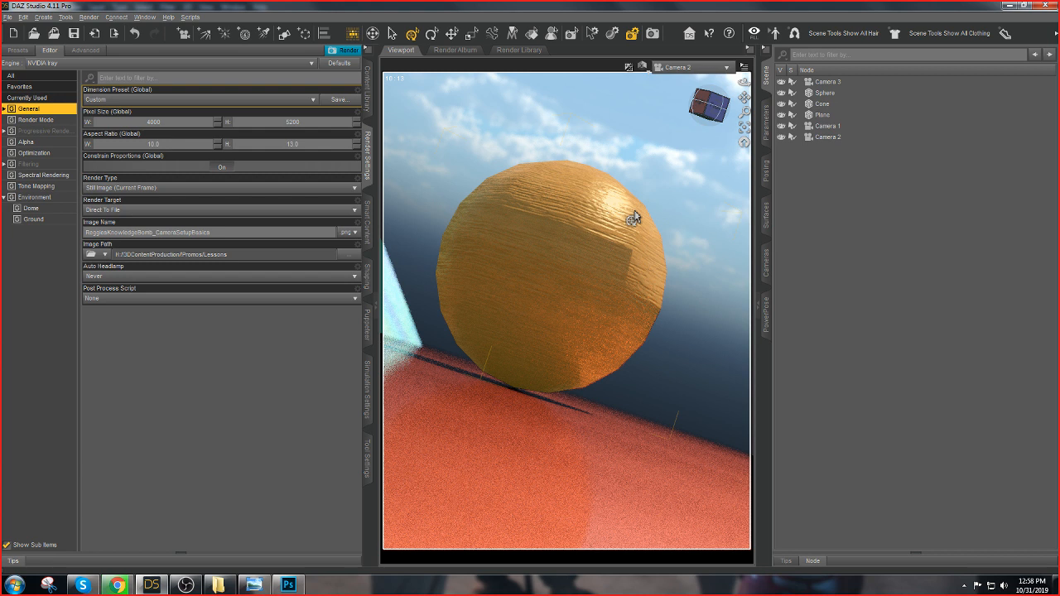
{"action": "left_click", "coordinate": [642, 67]}
{"action": "left_click", "coordinate": [627, 182]}
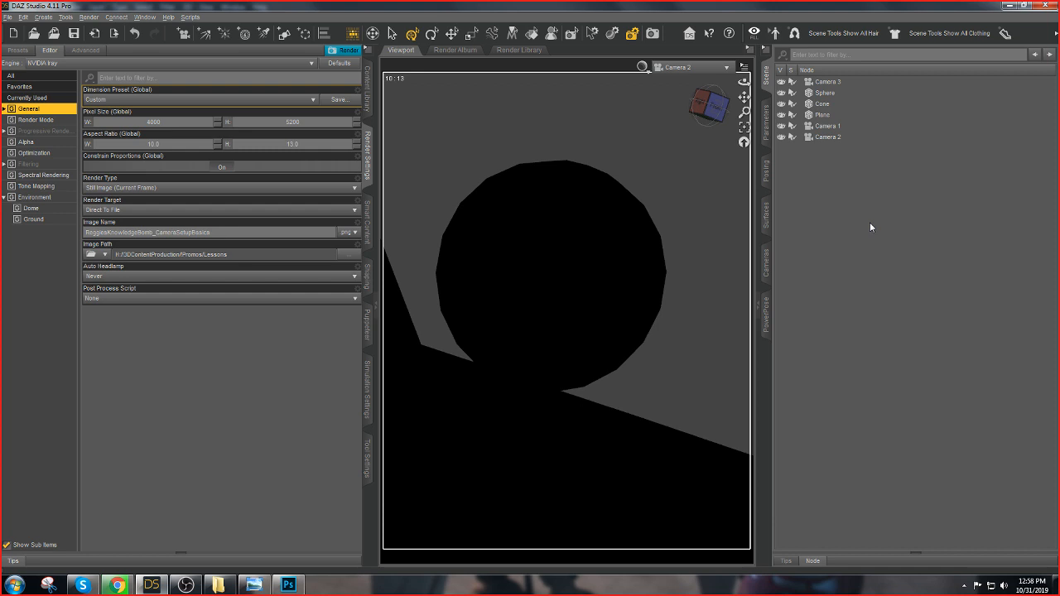
{"action": "left_click", "coordinate": [90, 17]}
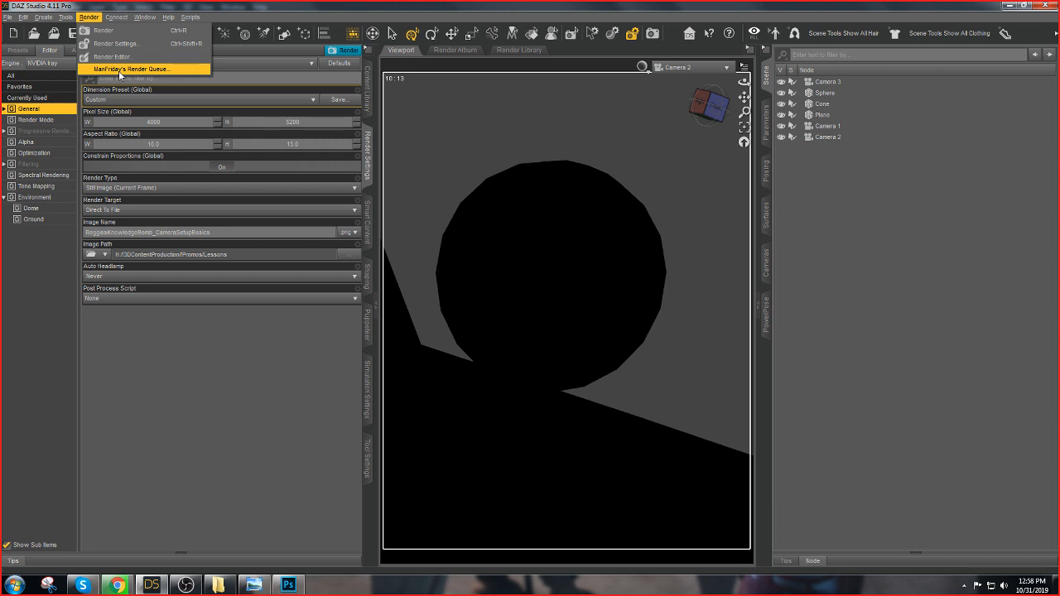
{"action": "left_click", "coordinate": [681, 15]}
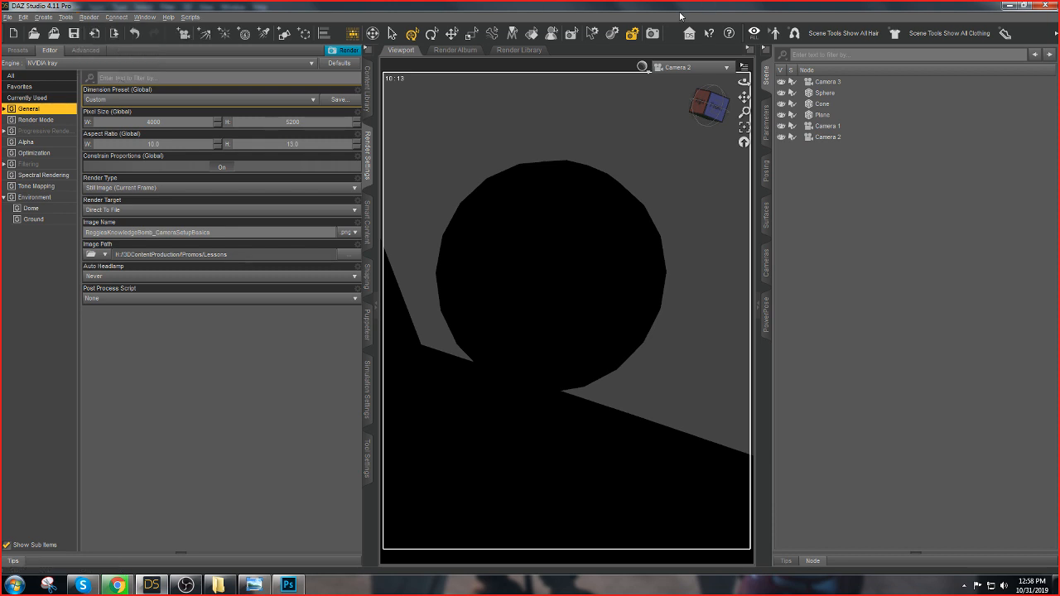
Switch the viewport to Perspective View and frame the whole Plane from above
{"action": "left_click", "coordinate": [712, 72]}
{"action": "left_click", "coordinate": [711, 76]}
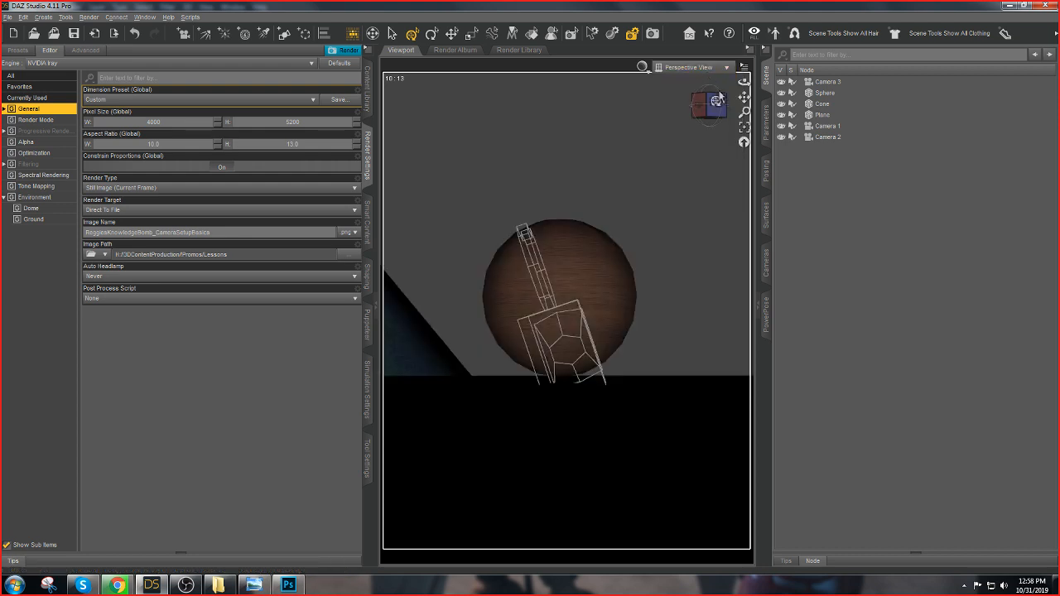
{"action": "left_click_drag", "start_coordinate": [737, 119], "coordinate": [680, 161]}
{"action": "left_click", "coordinate": [710, 112]}
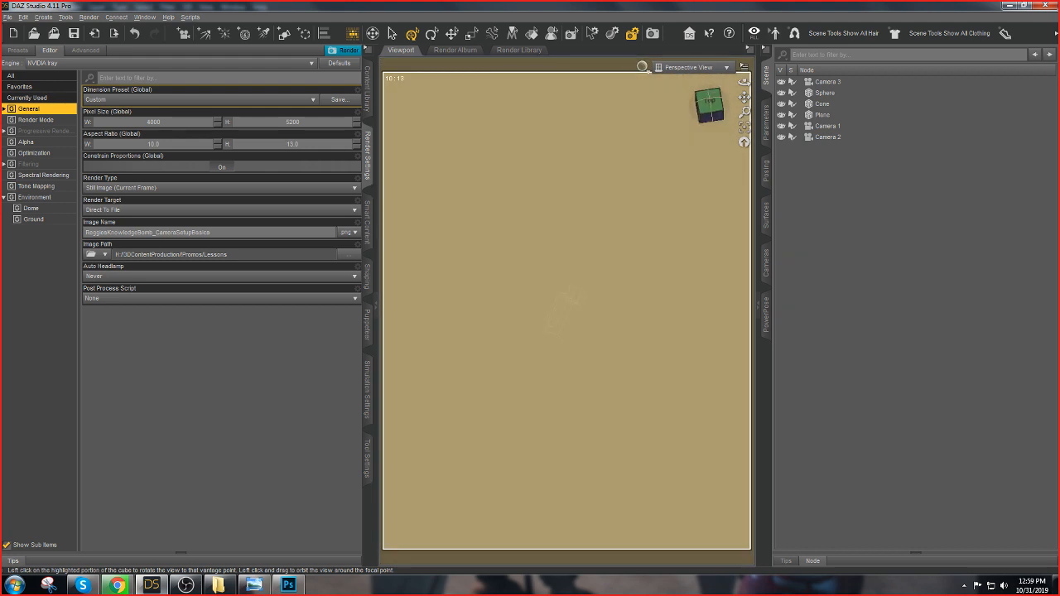
{"action": "left_click", "coordinate": [823, 114]}
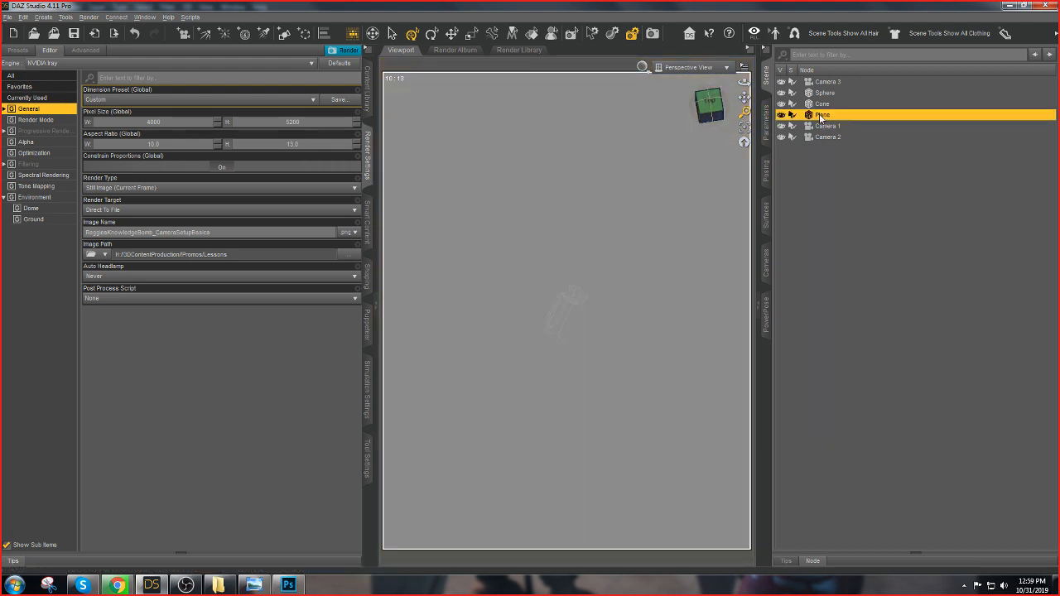
{"action": "left_click", "coordinate": [744, 128]}
{"action": "left_click", "coordinate": [746, 142]}
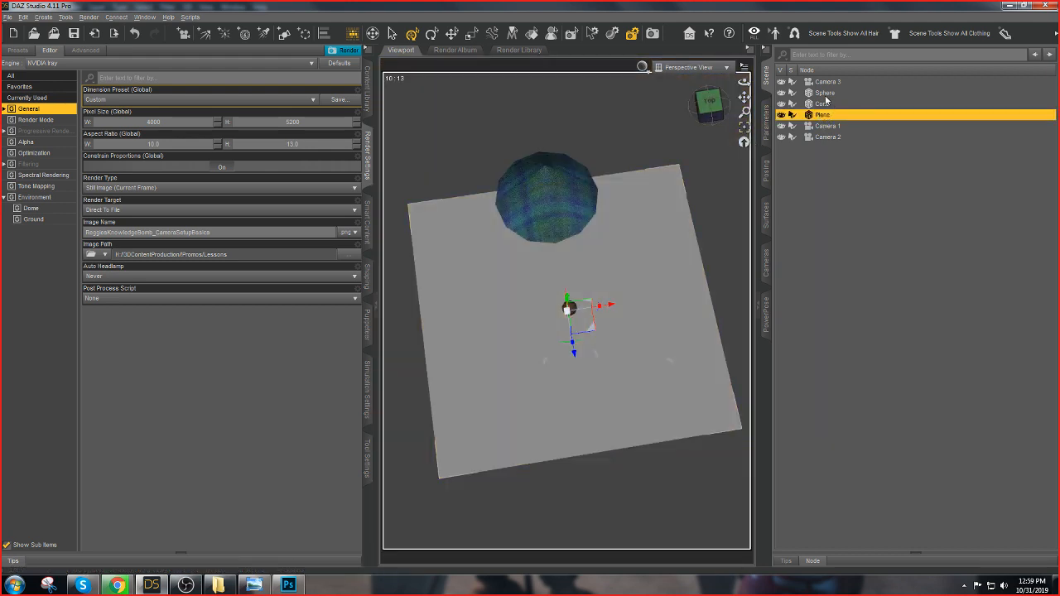
Select Camera 3, Camera 1 and Camera 2 one after another to locate them above the plane
{"action": "left_click", "coordinate": [835, 83]}
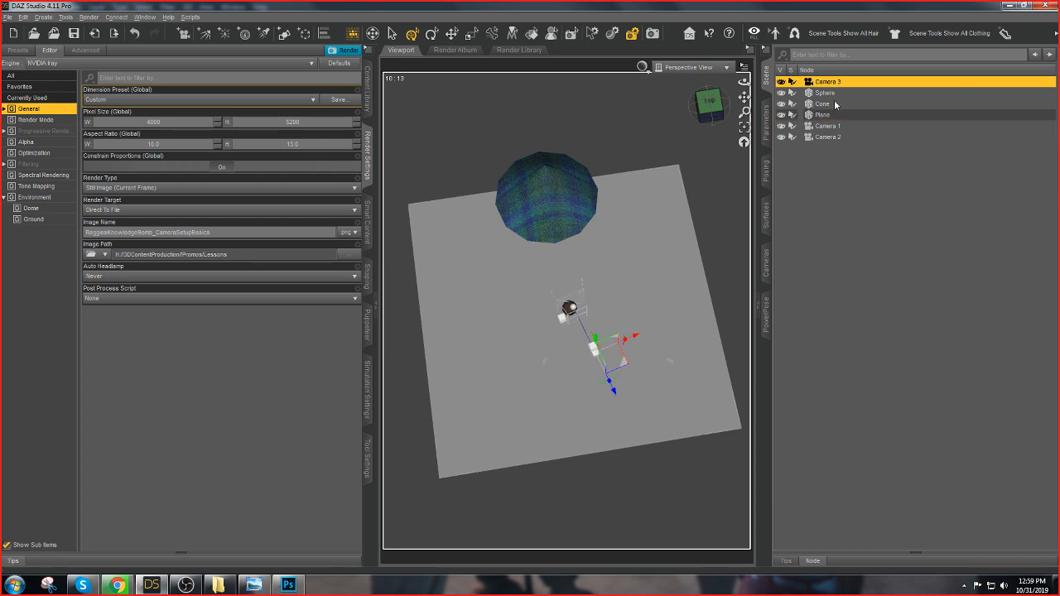
{"action": "left_click", "coordinate": [828, 126]}
{"action": "left_click", "coordinate": [828, 137]}
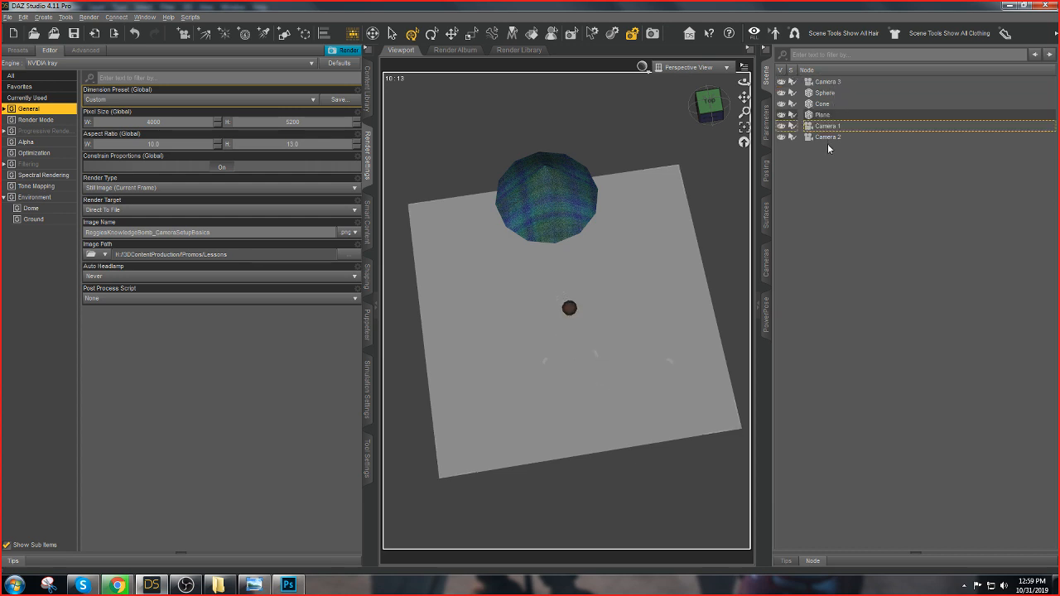